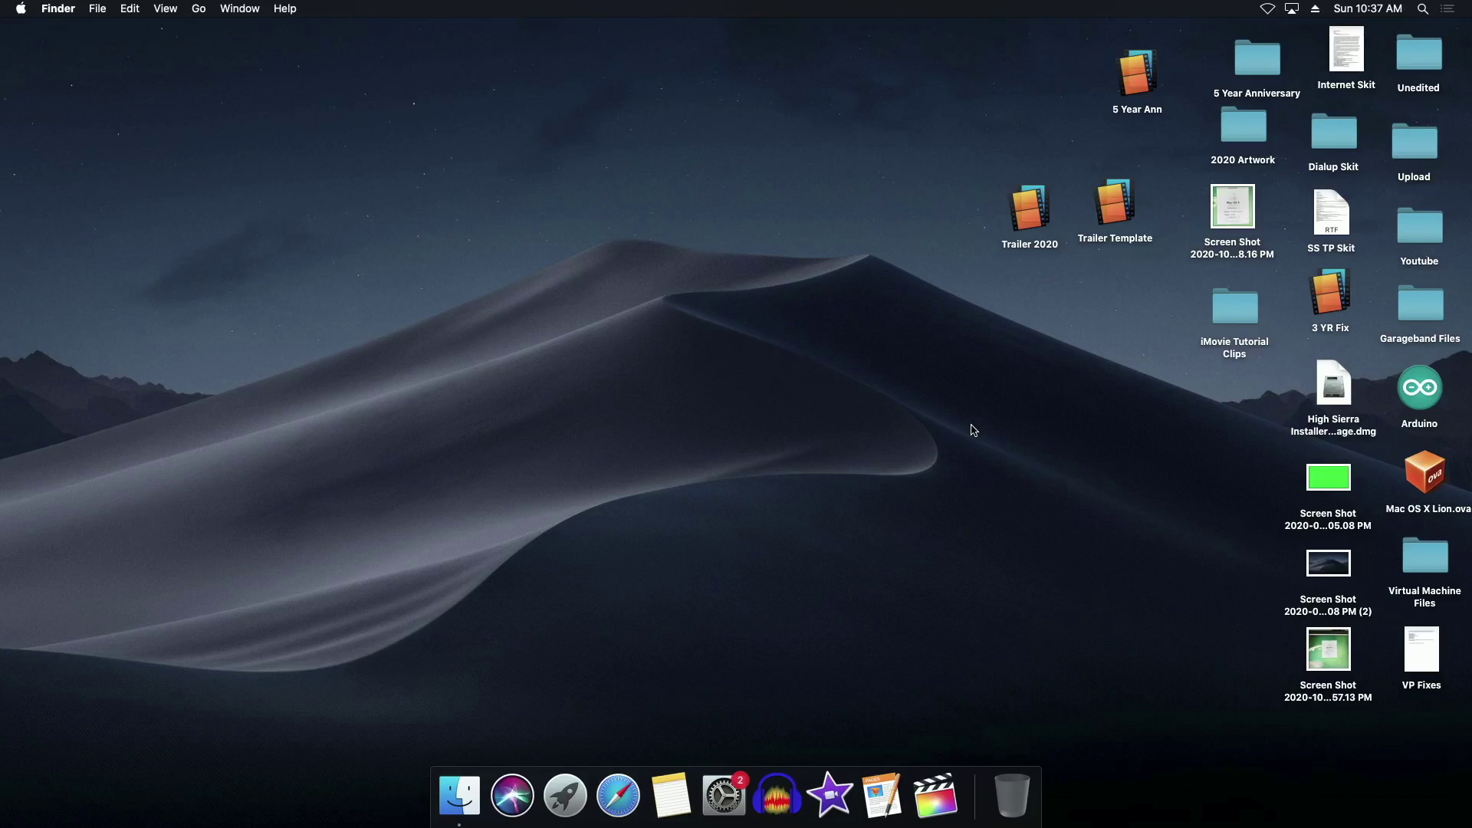
Check the iMovie Tutorial Clips folder's contents, move the folder to the middle of the desktop, and switch to iMovie.
double_click(1226, 305)
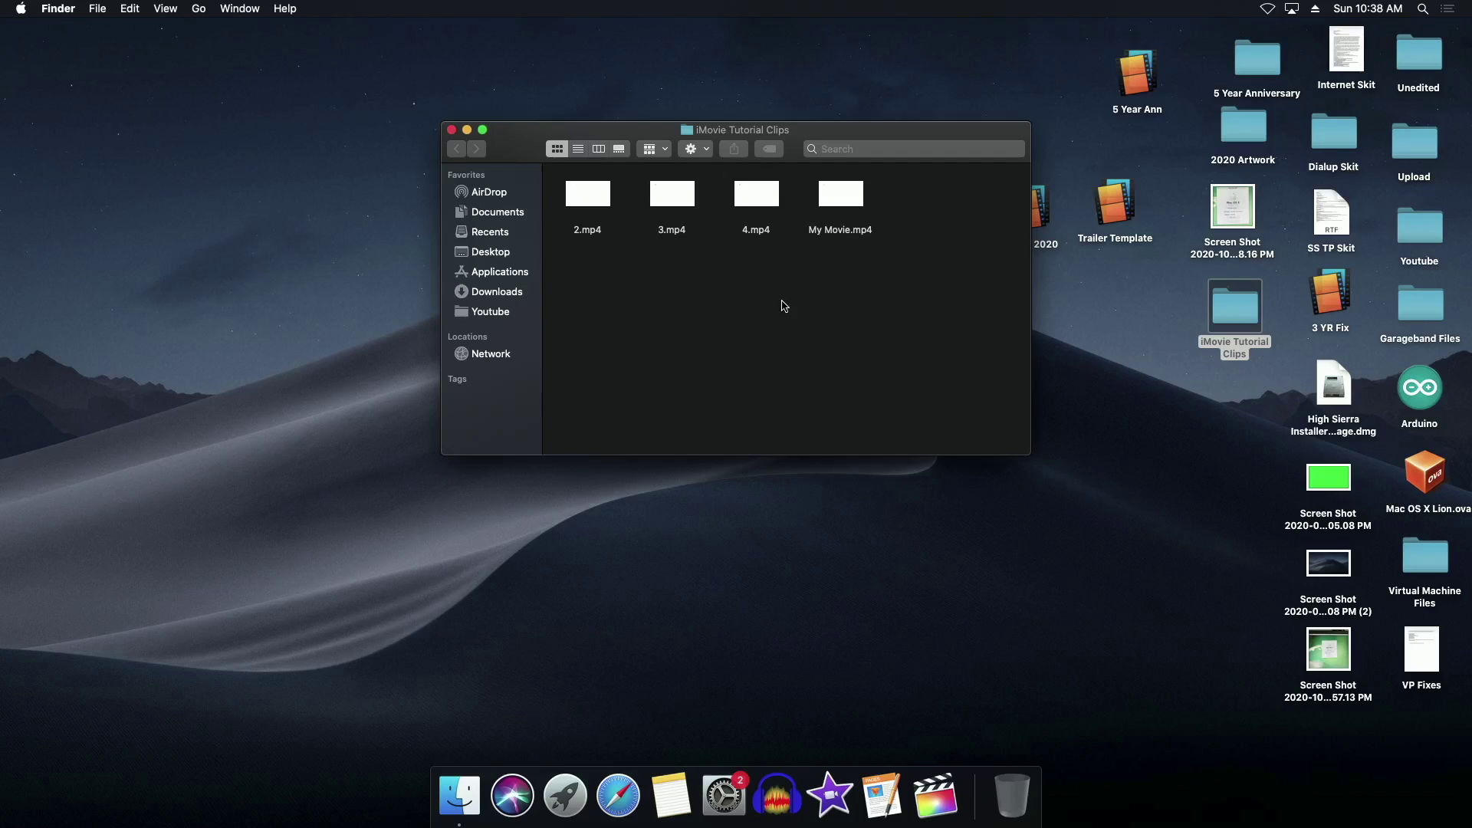
key("super+w")
left_click_drag(1238, 312, 715, 310)
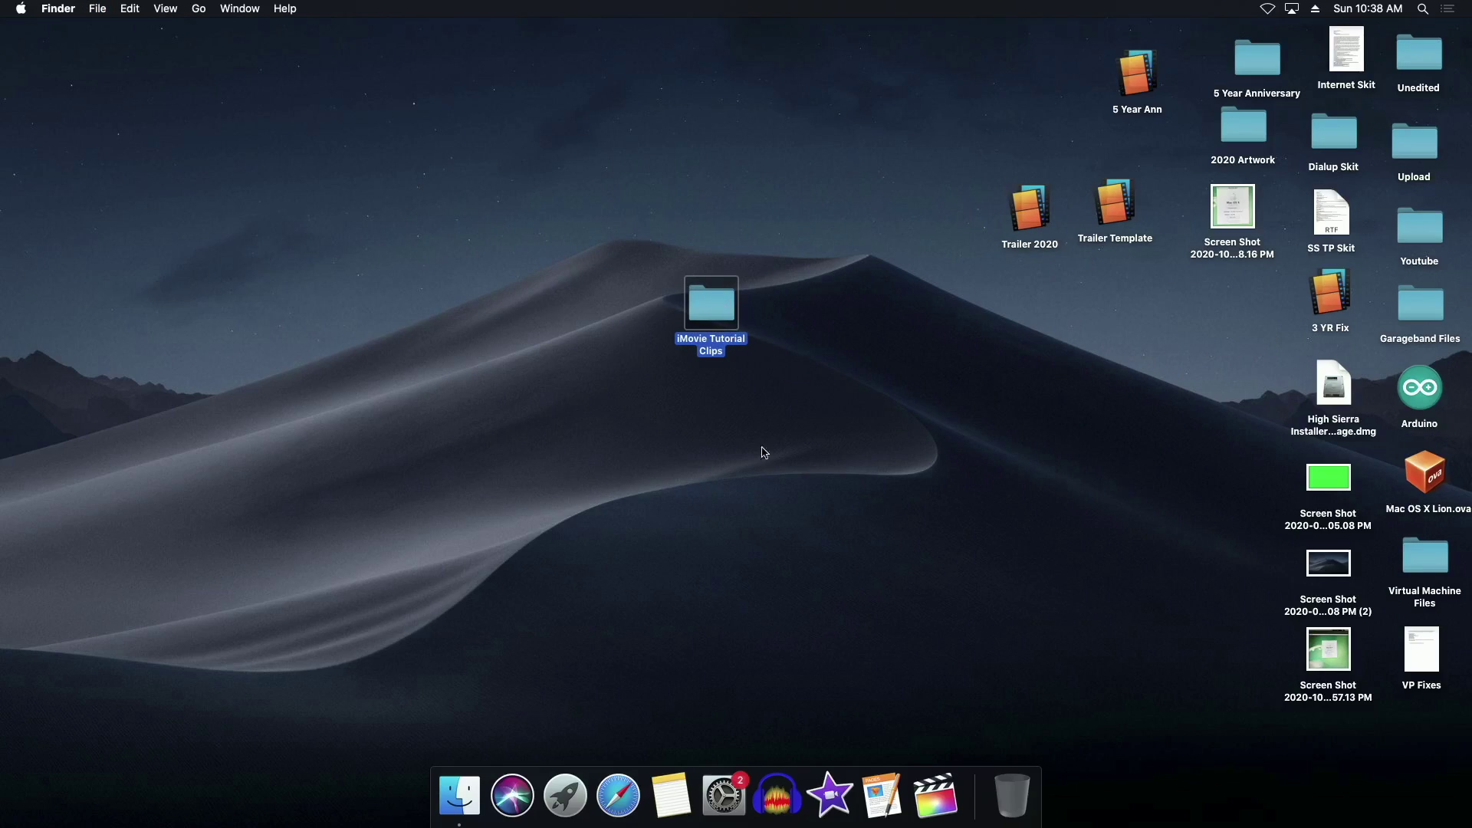
left_click(829, 801)
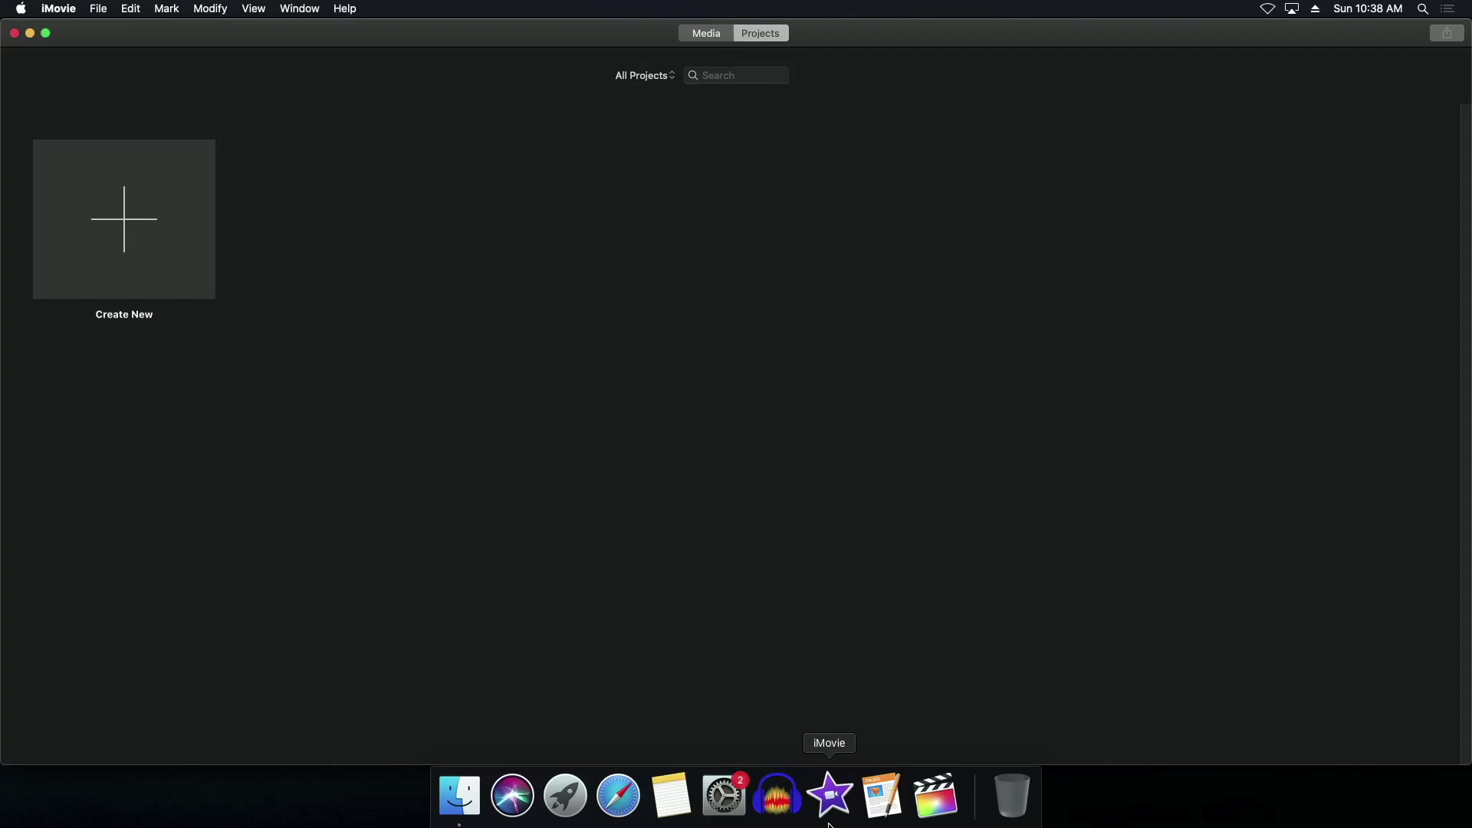
Create a movie project, name it My Movie, and delete it from the project collection.
left_click(149, 219)
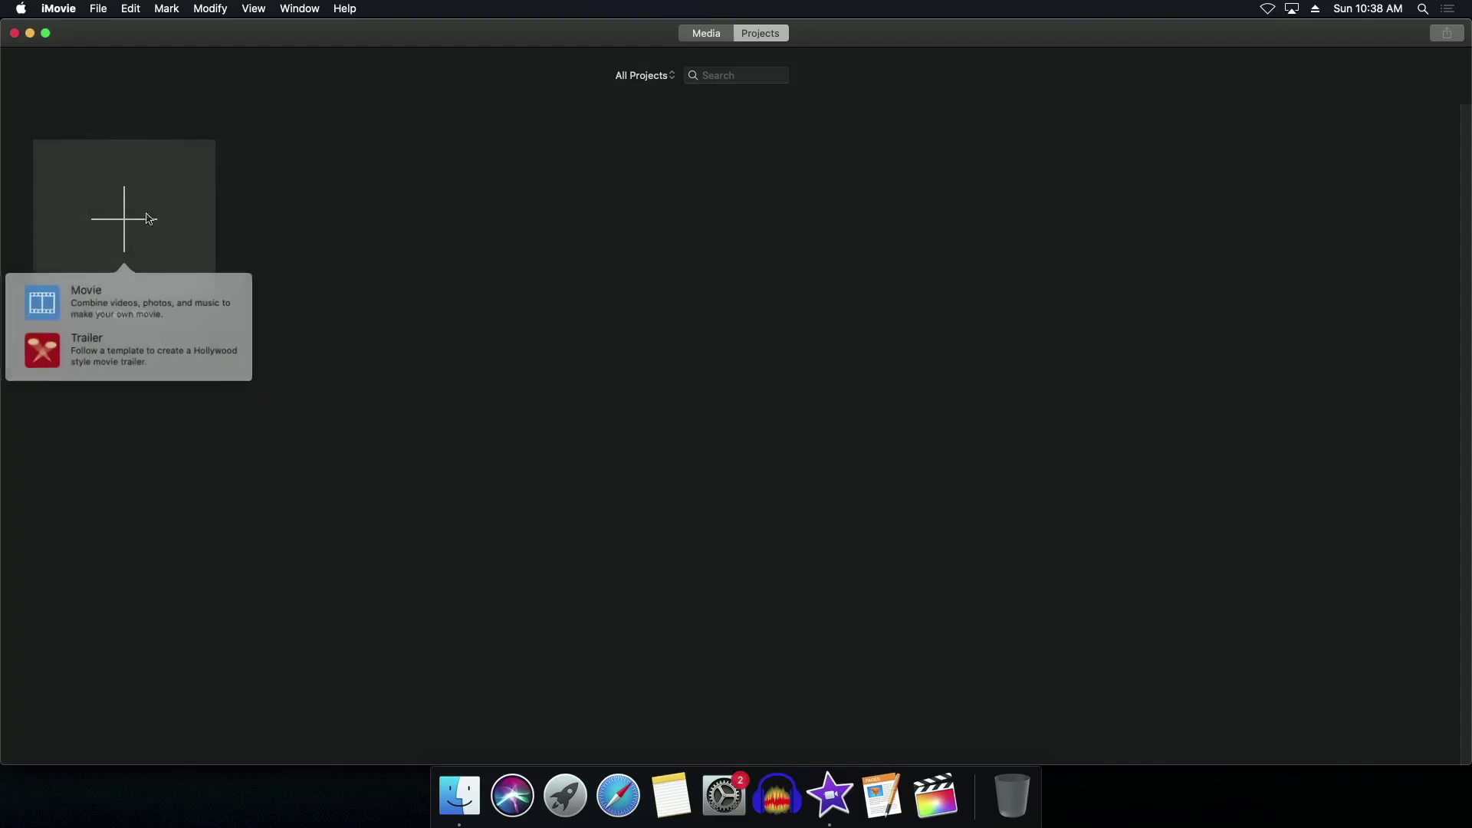
left_click(192, 293)
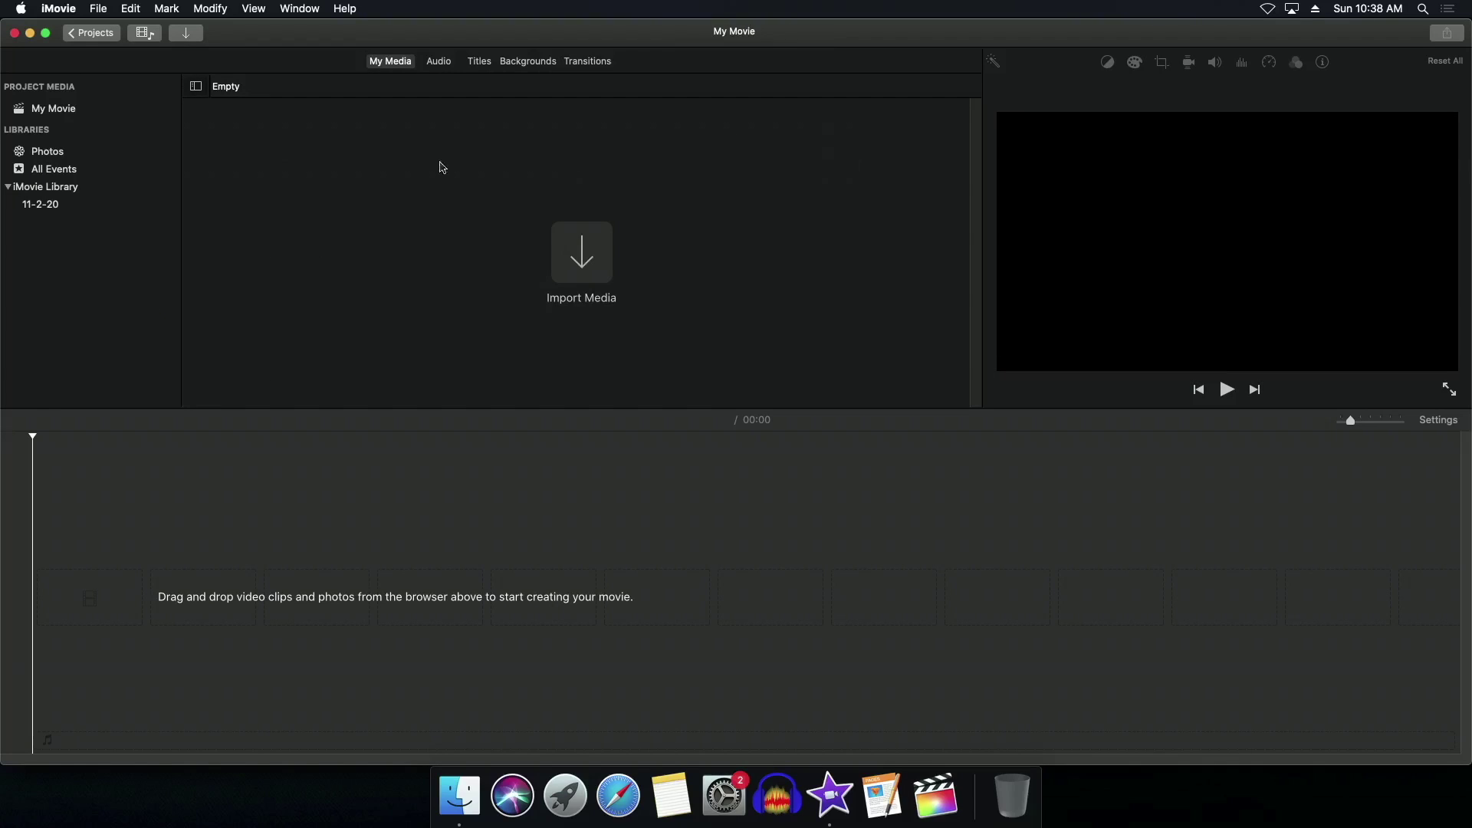
left_click(90, 36)
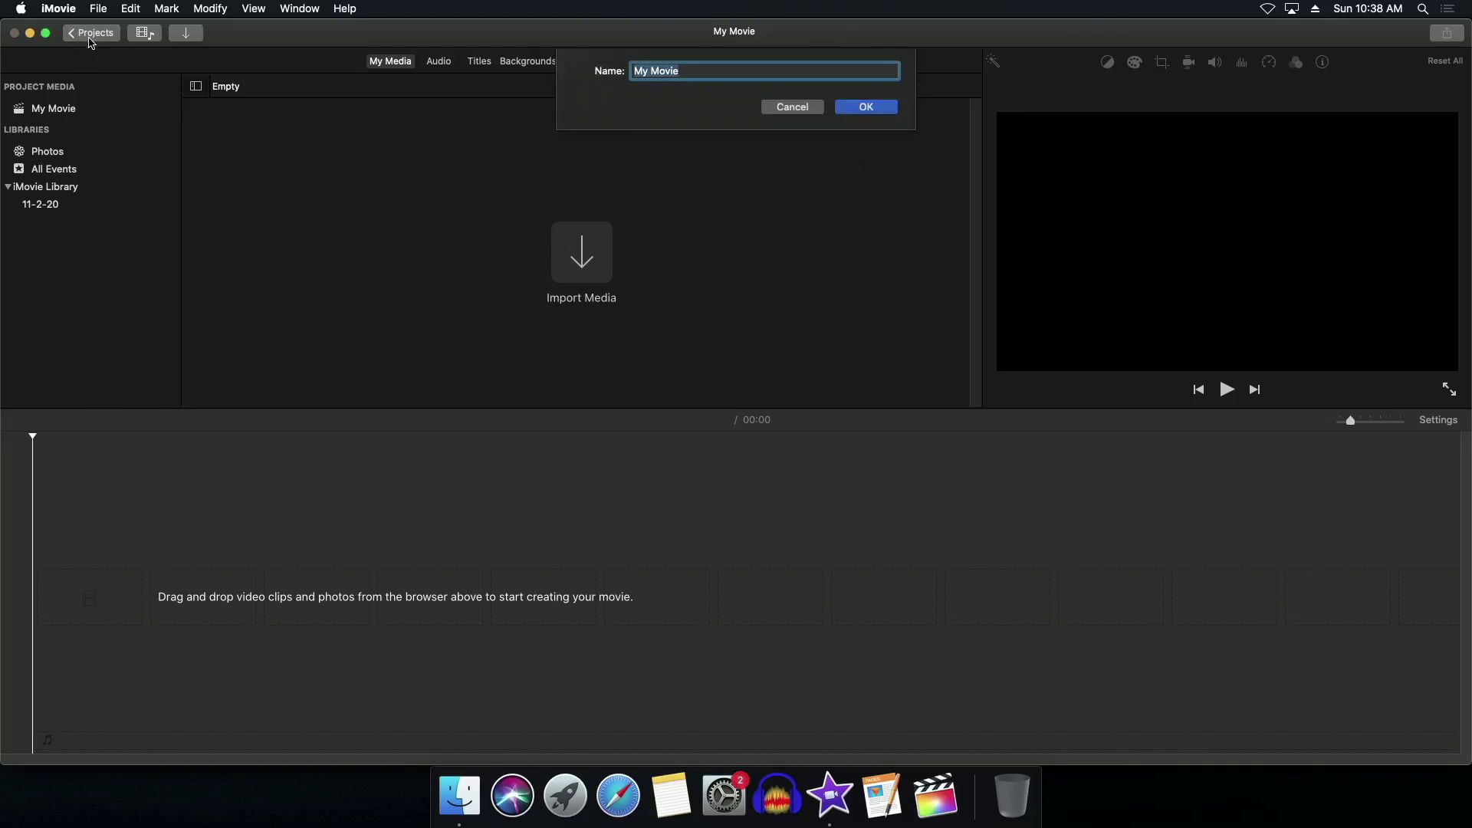
left_click(864, 108)
key("super+BackSpace")
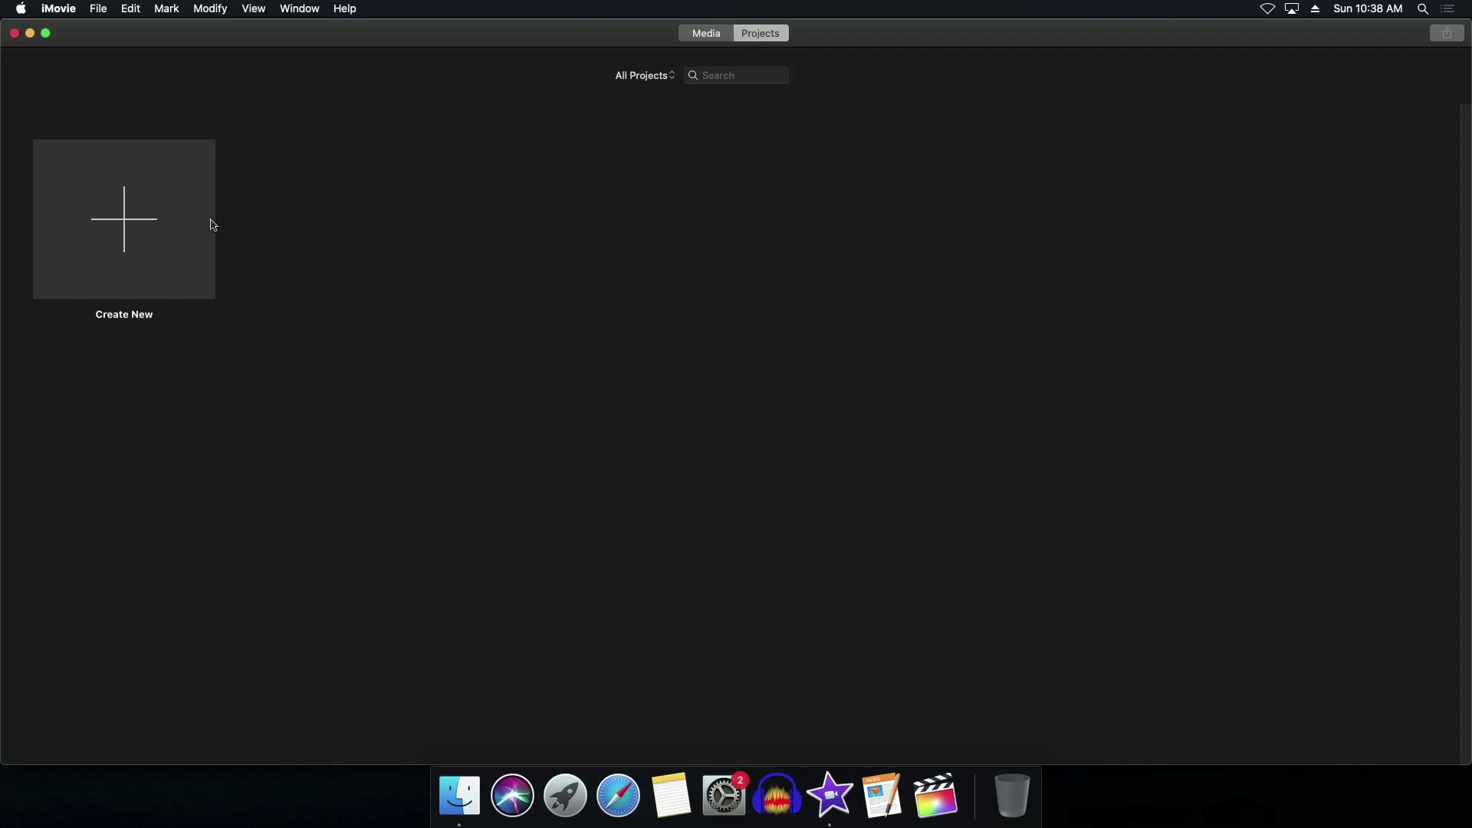
Create a new movie project and save it under the name My Movie.
left_click(164, 213)
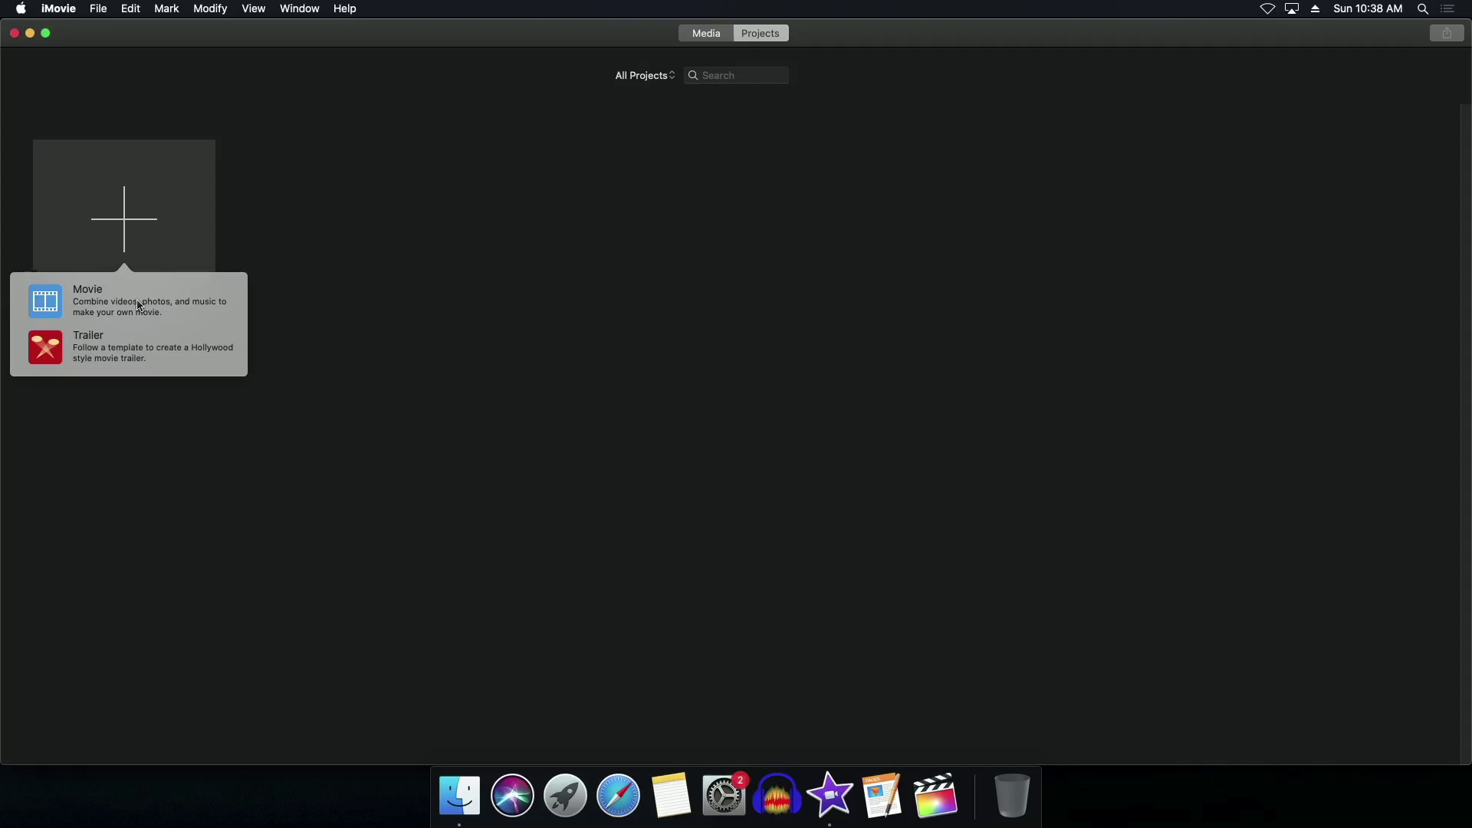
left_click(181, 307)
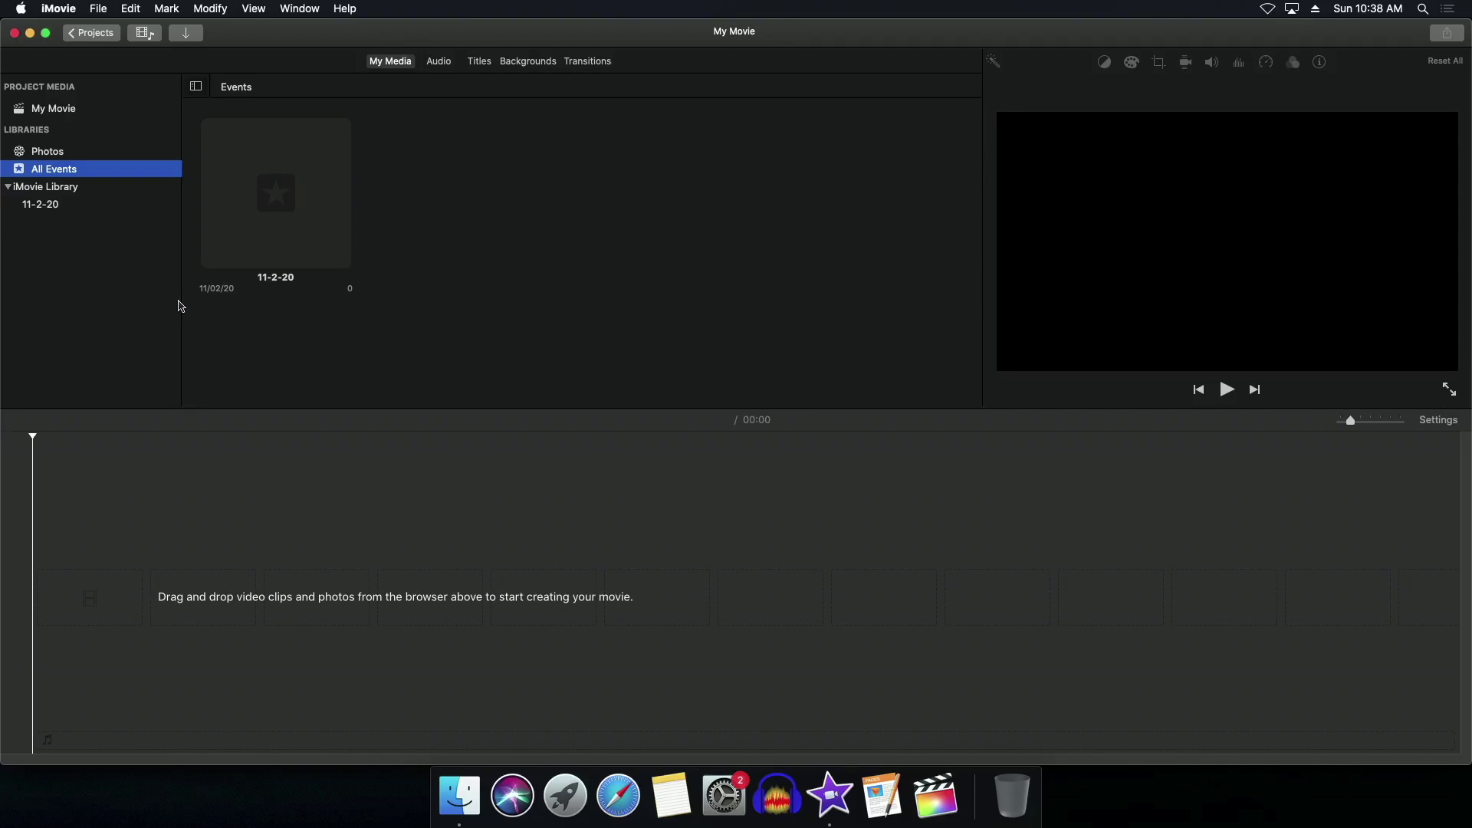
left_click(100, 33)
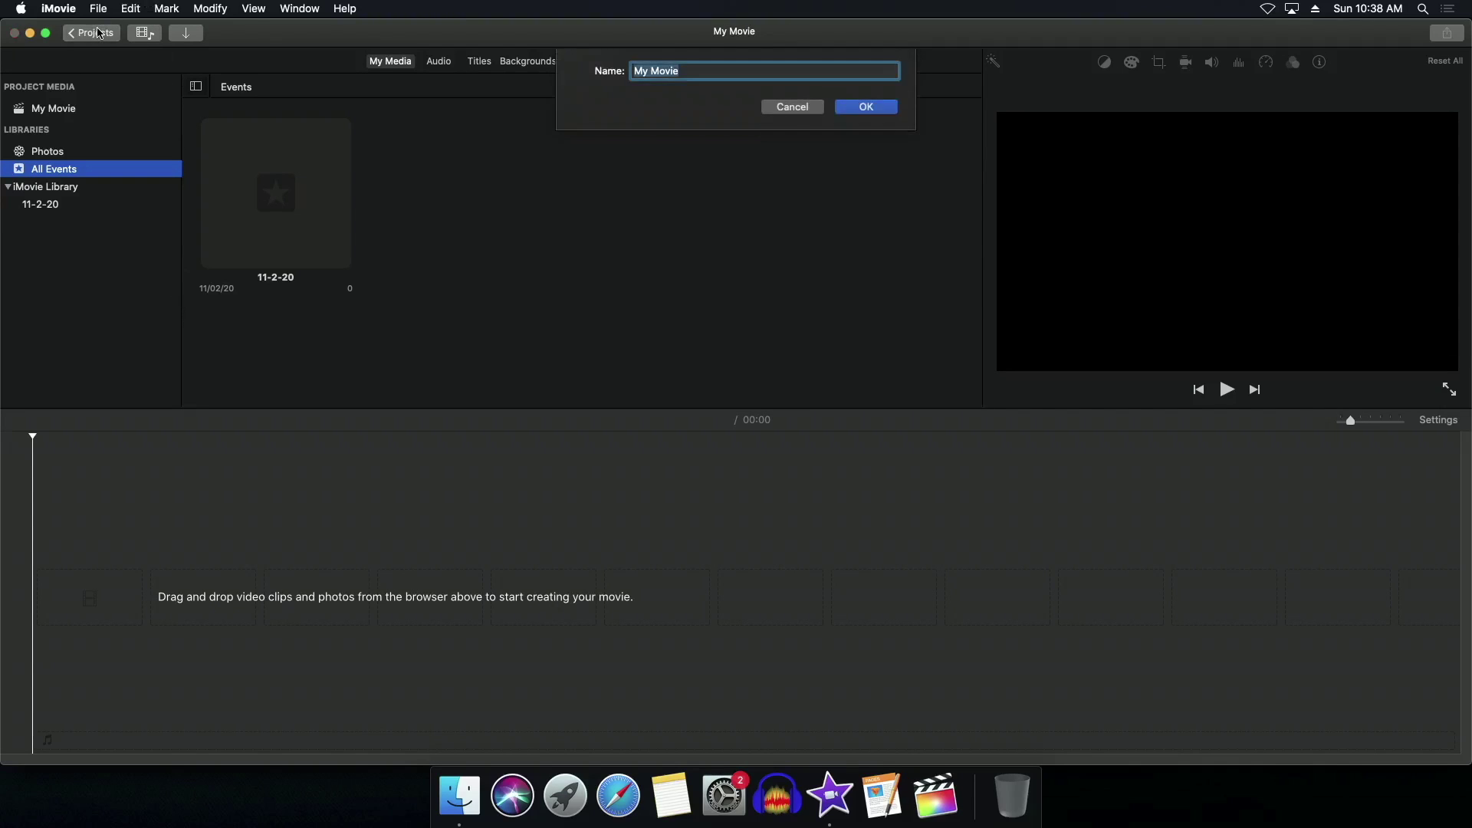
key("Return")
Browse the trailer templates and create a Bollywood trailer, denying access to the contacts.
left_click(123, 230)
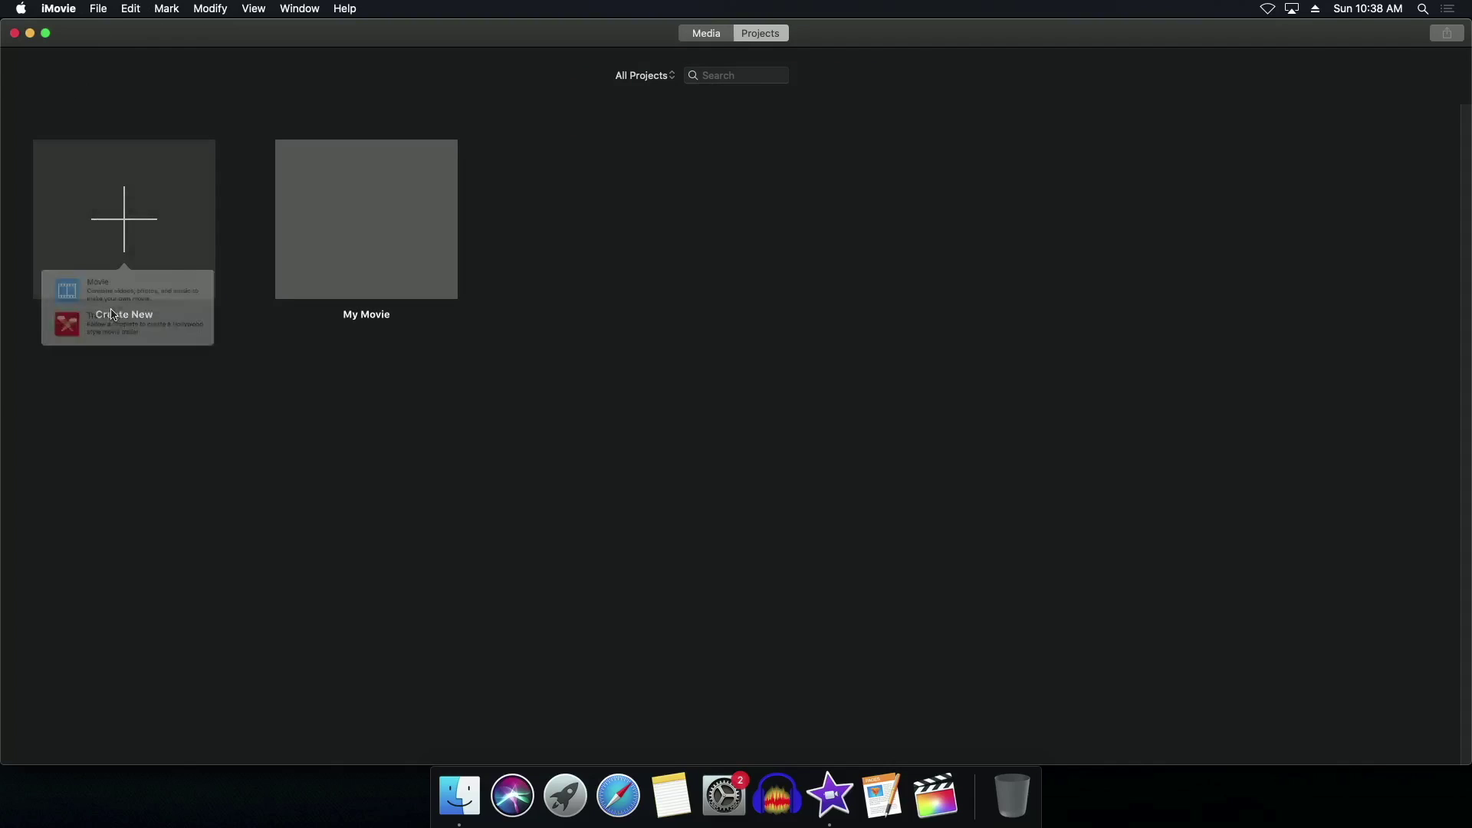
left_click(120, 352)
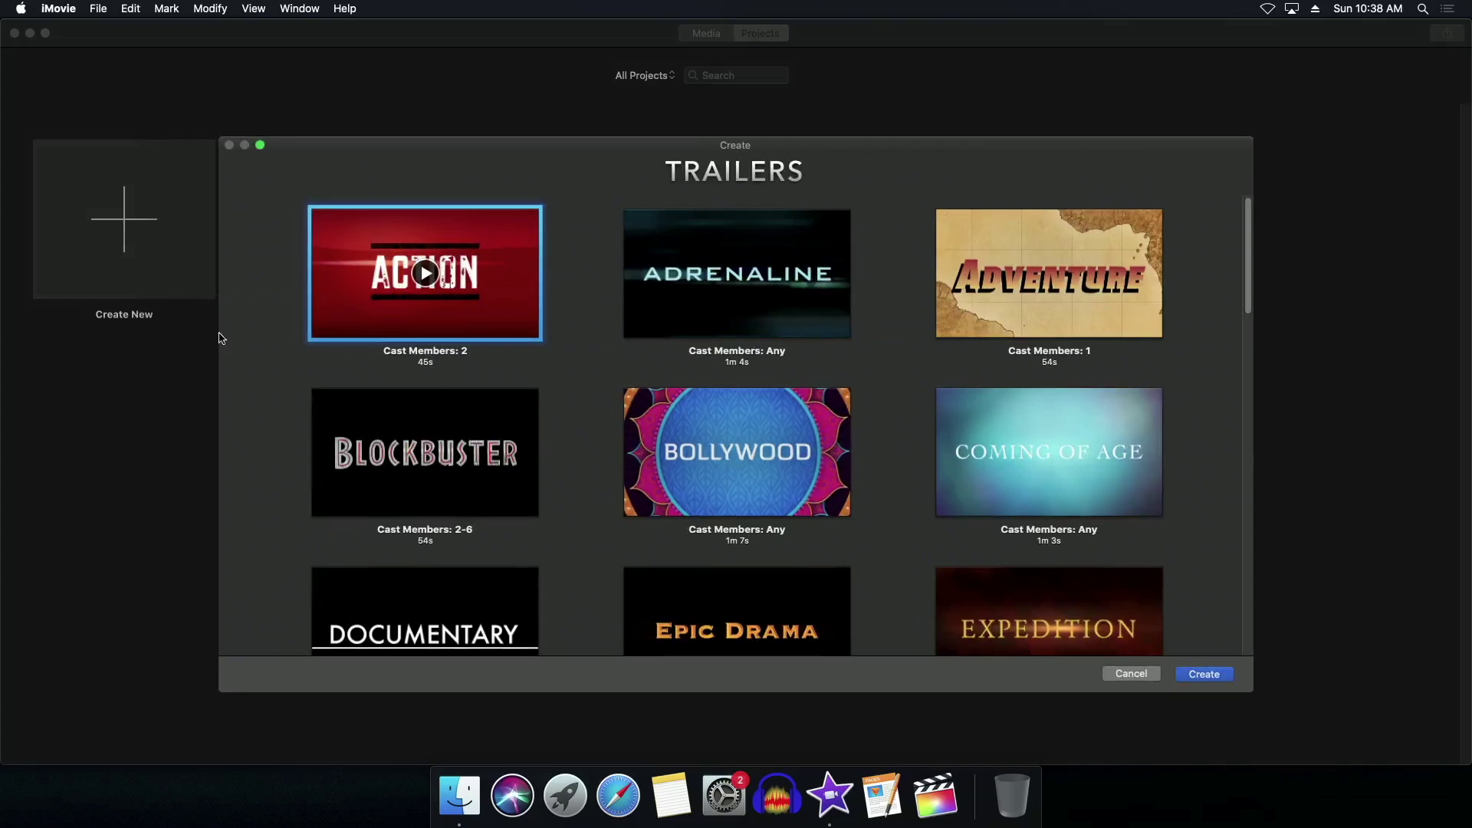
scroll(761, 403, "down", 6)
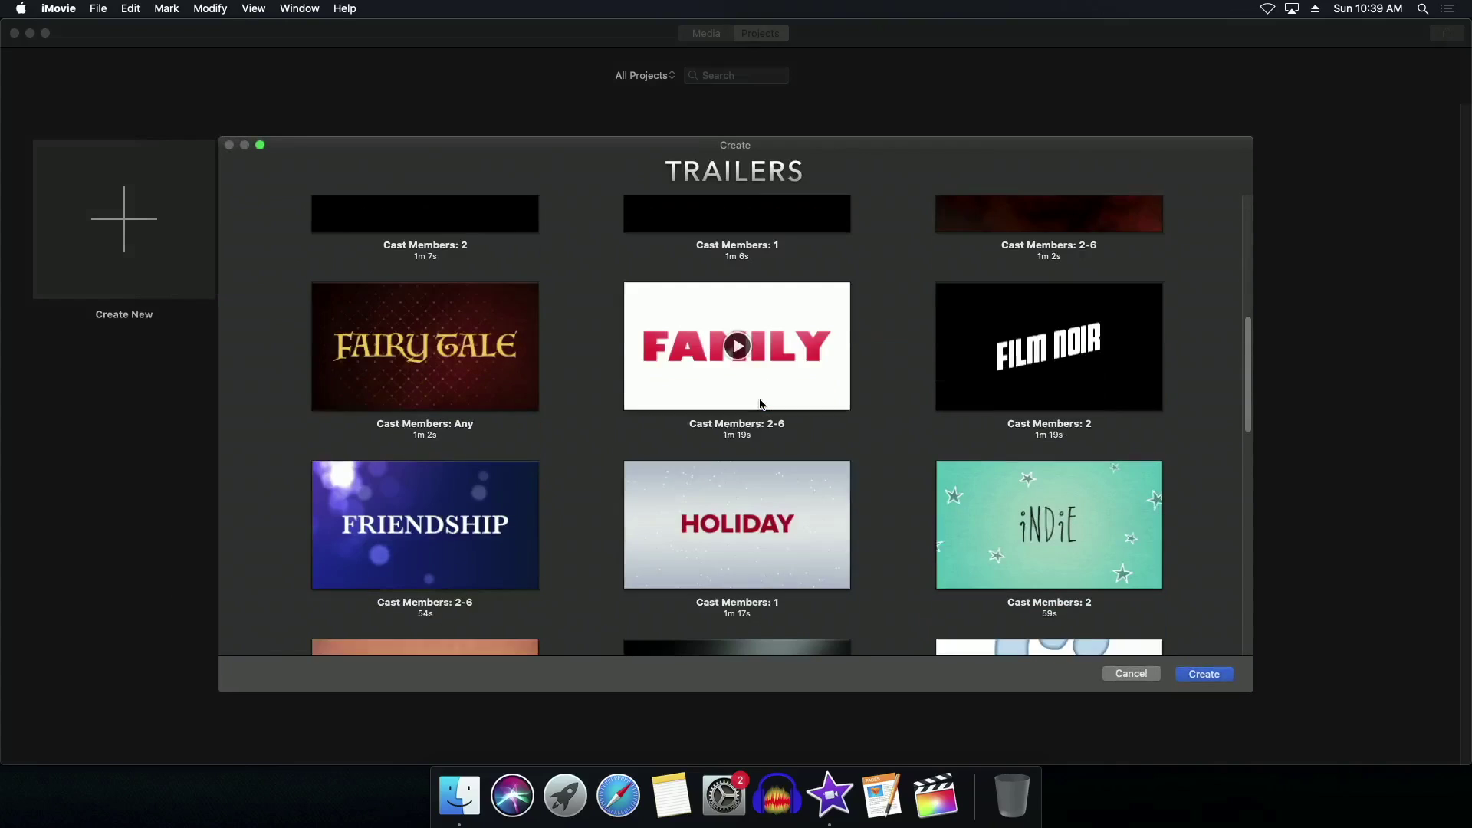
scroll(761, 404, "down", 8)
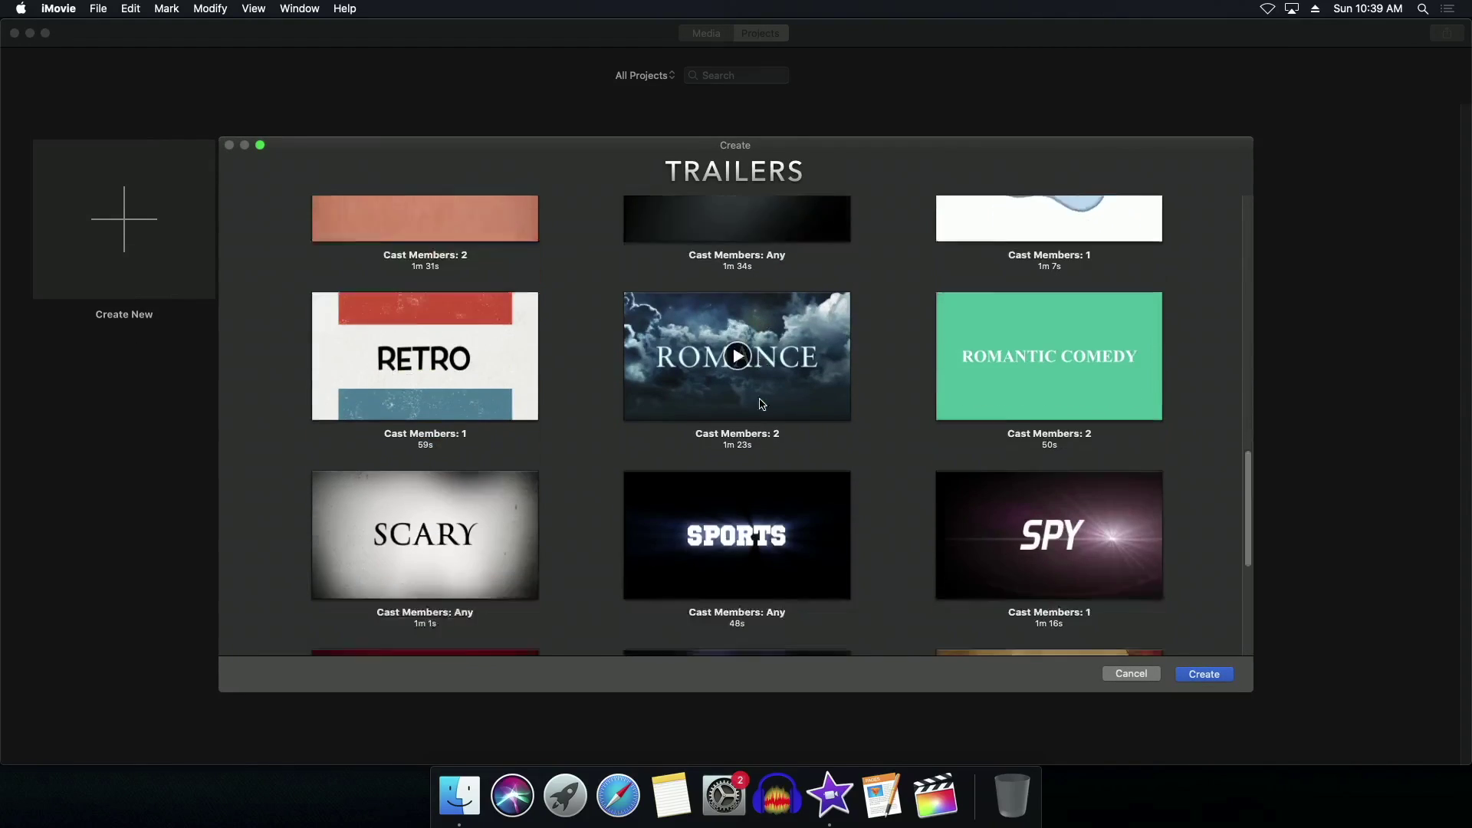
scroll(760, 404, "down", 2)
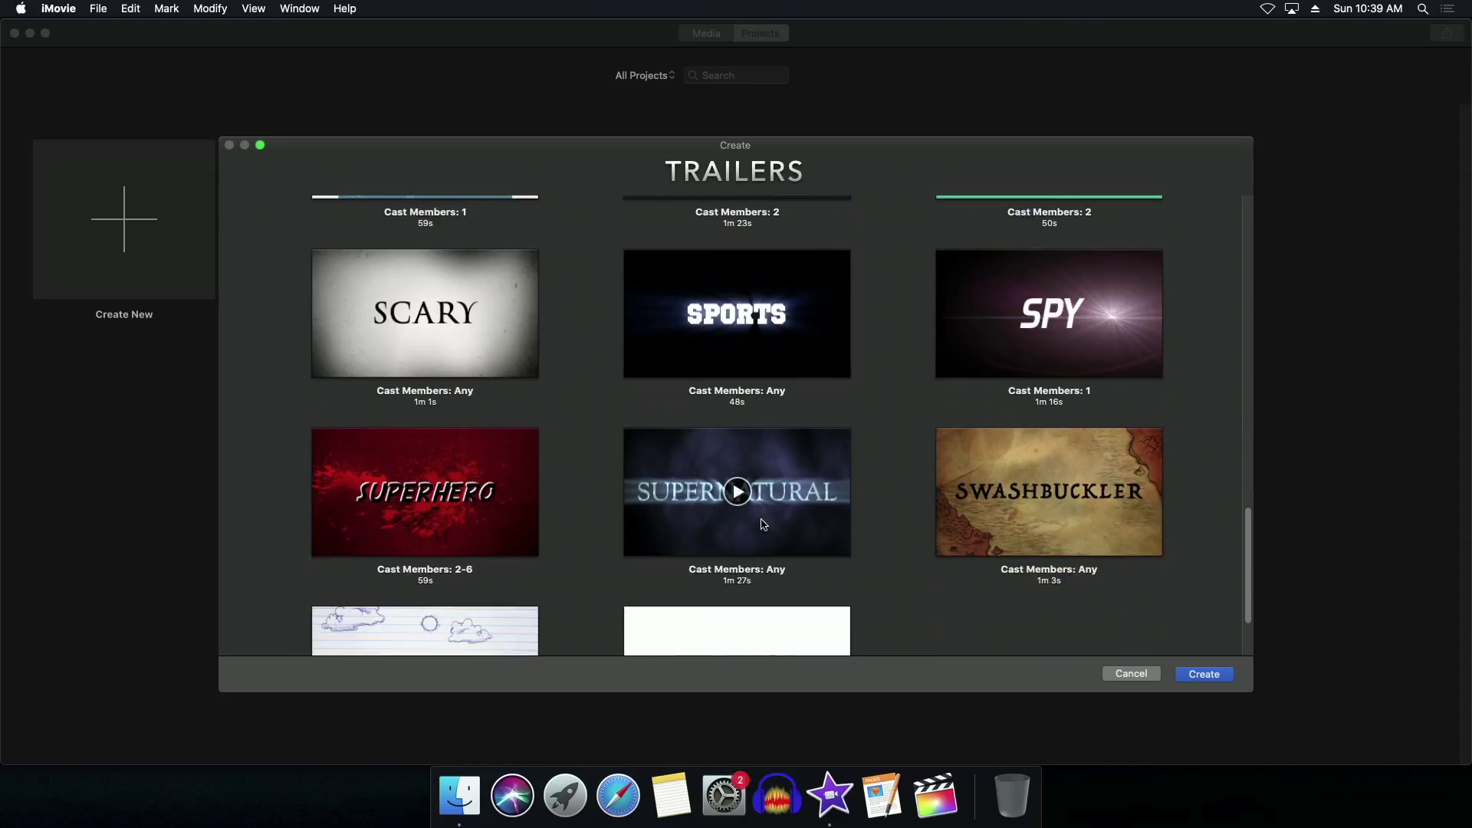
scroll(858, 519, "down", 2)
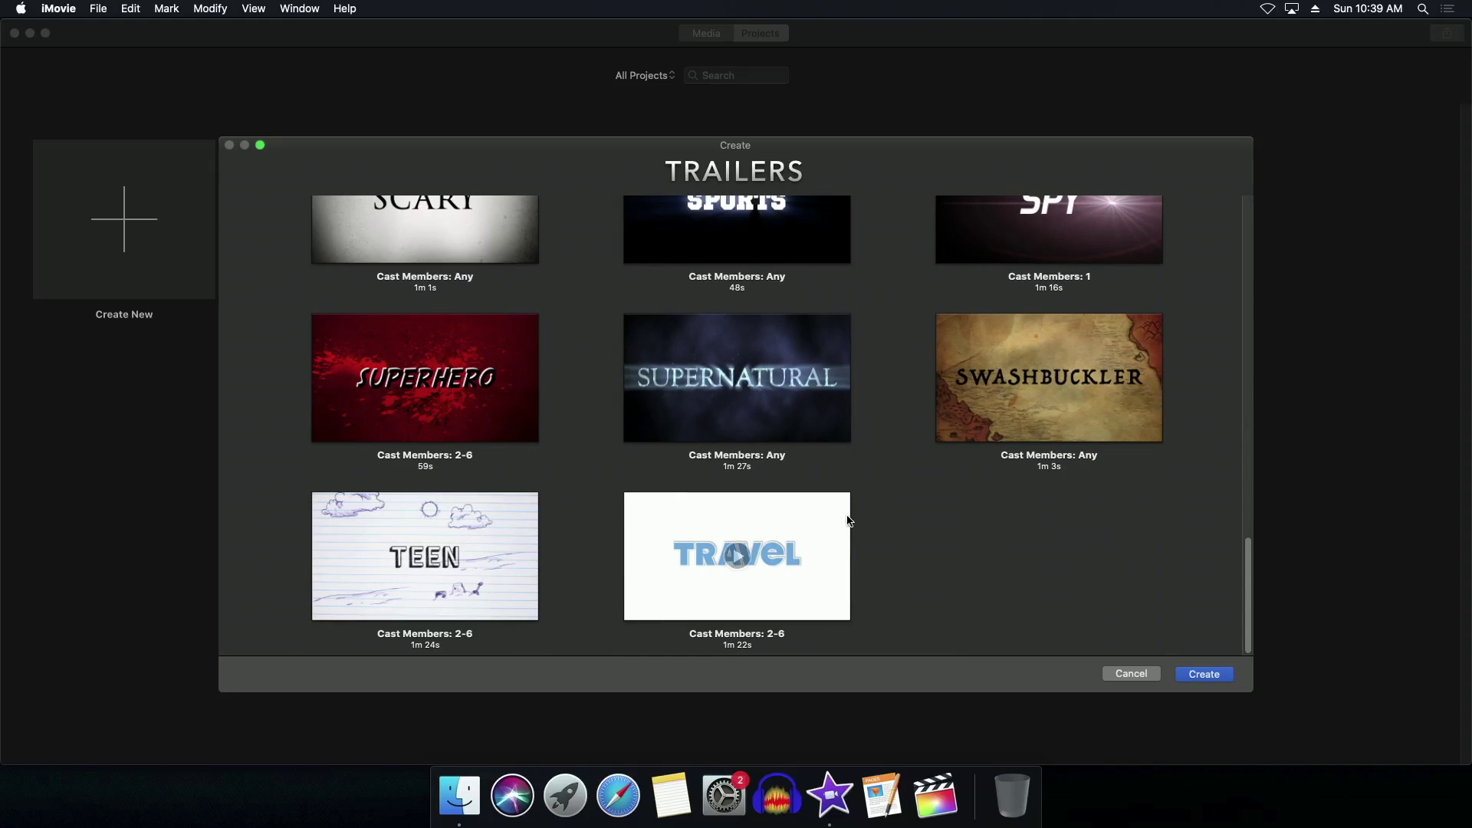
scroll(849, 517, "up", 7)
scroll(848, 518, "up", 8)
left_click(848, 515)
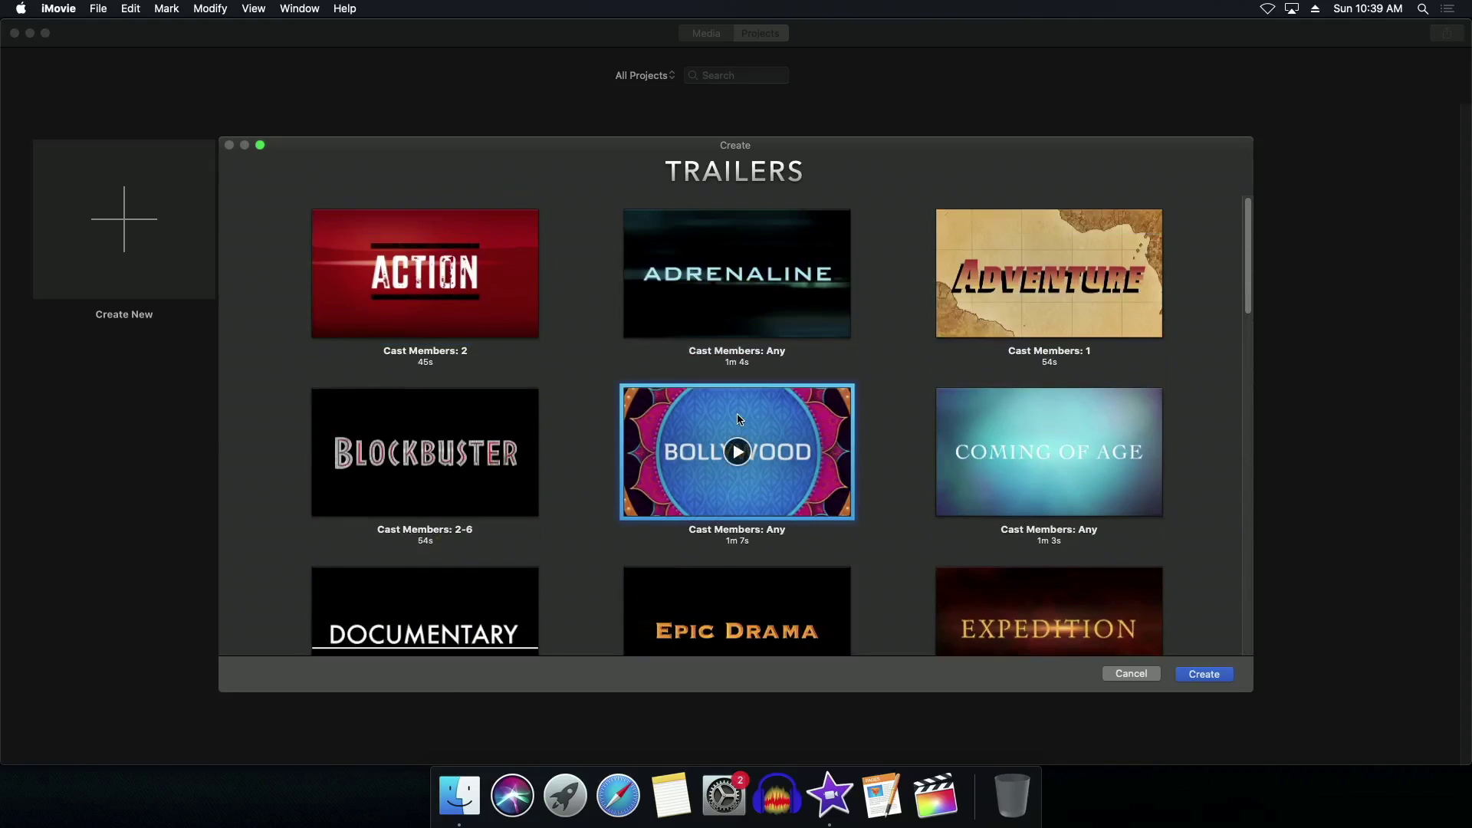
left_click(1214, 676)
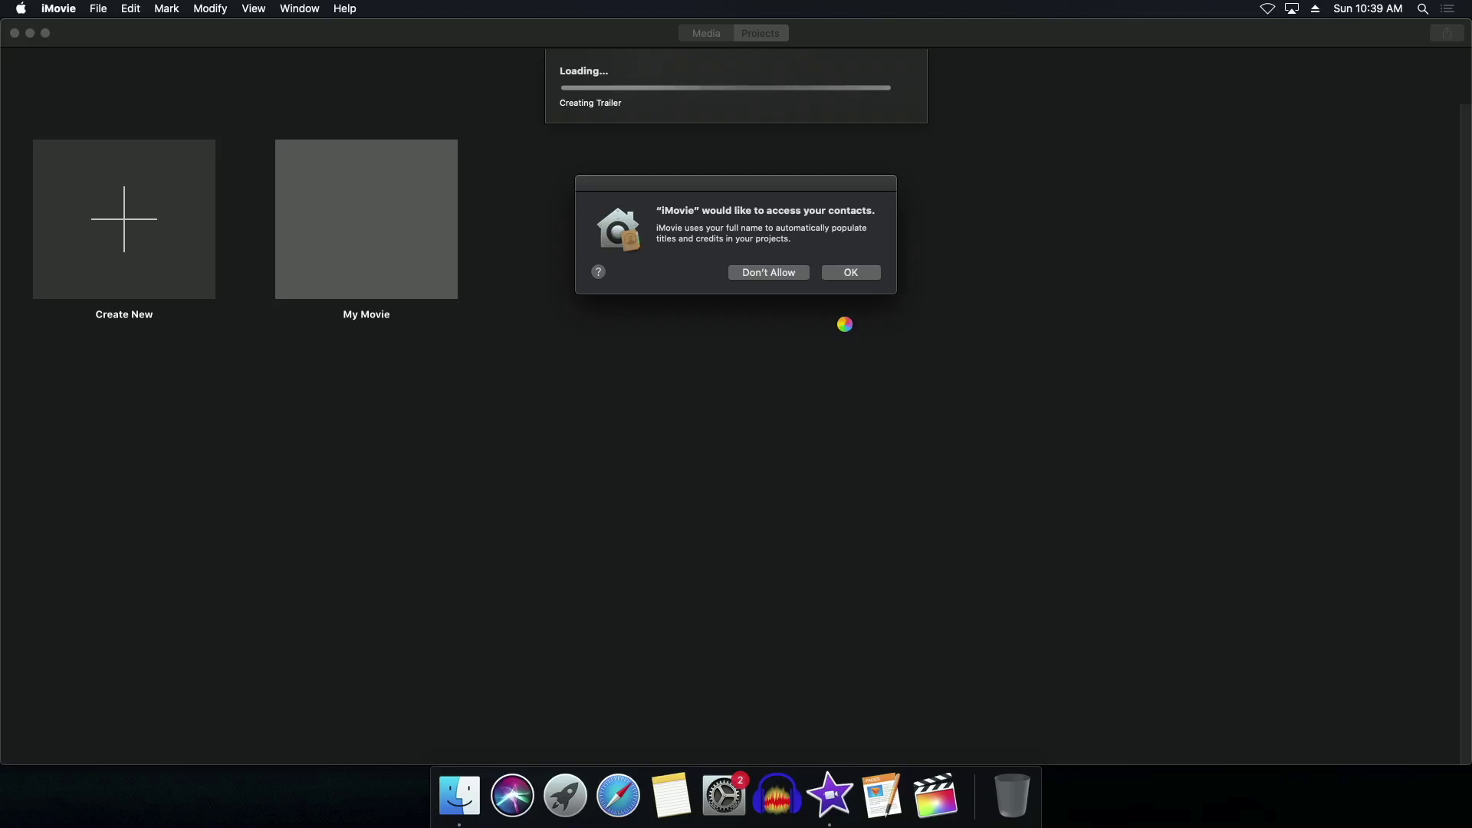
left_click(766, 272)
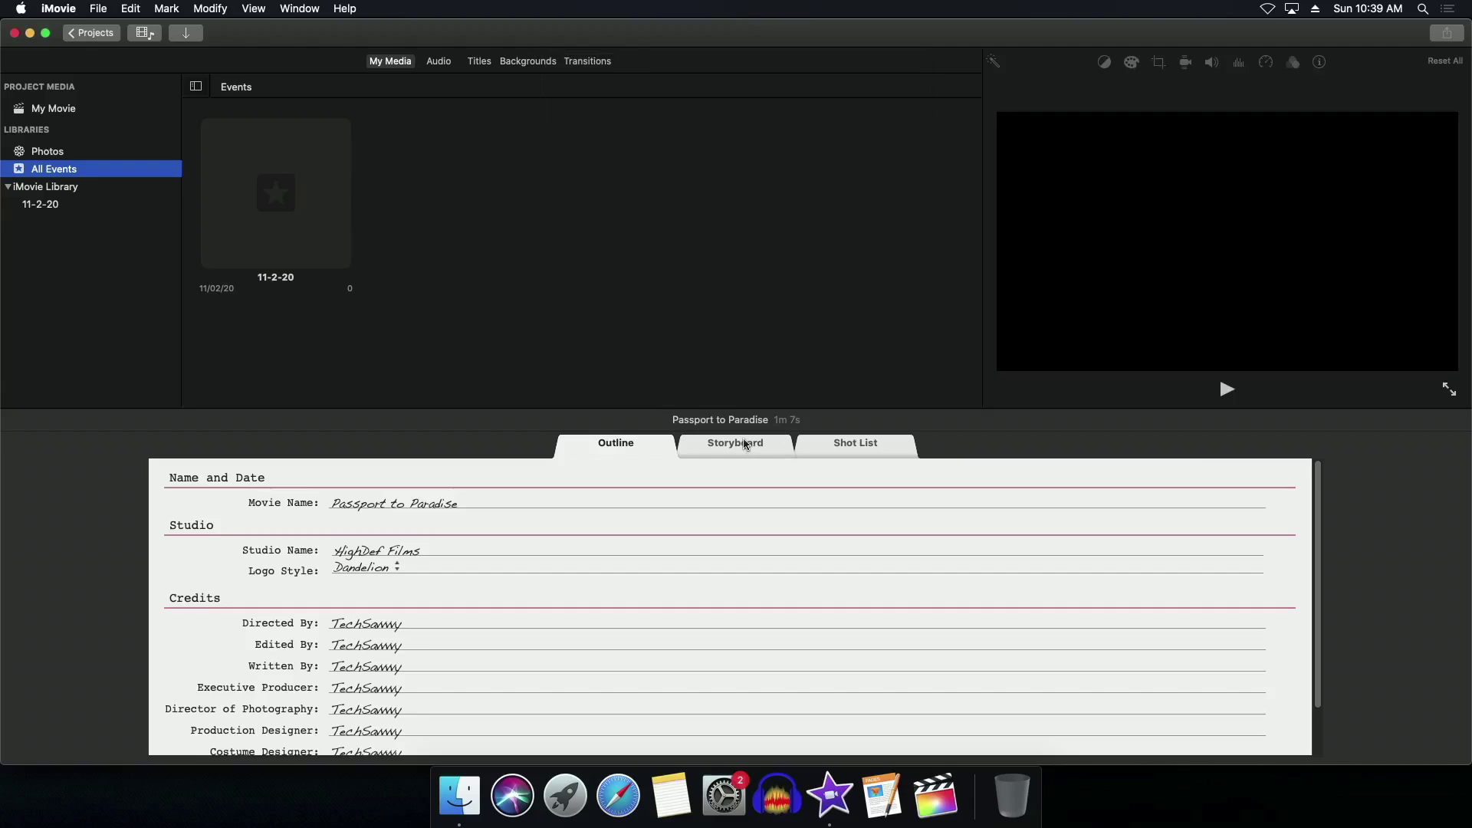
Examine the trailer's Outline credits, Storyboard and Shot List.
scroll(382, 667, "down", 2)
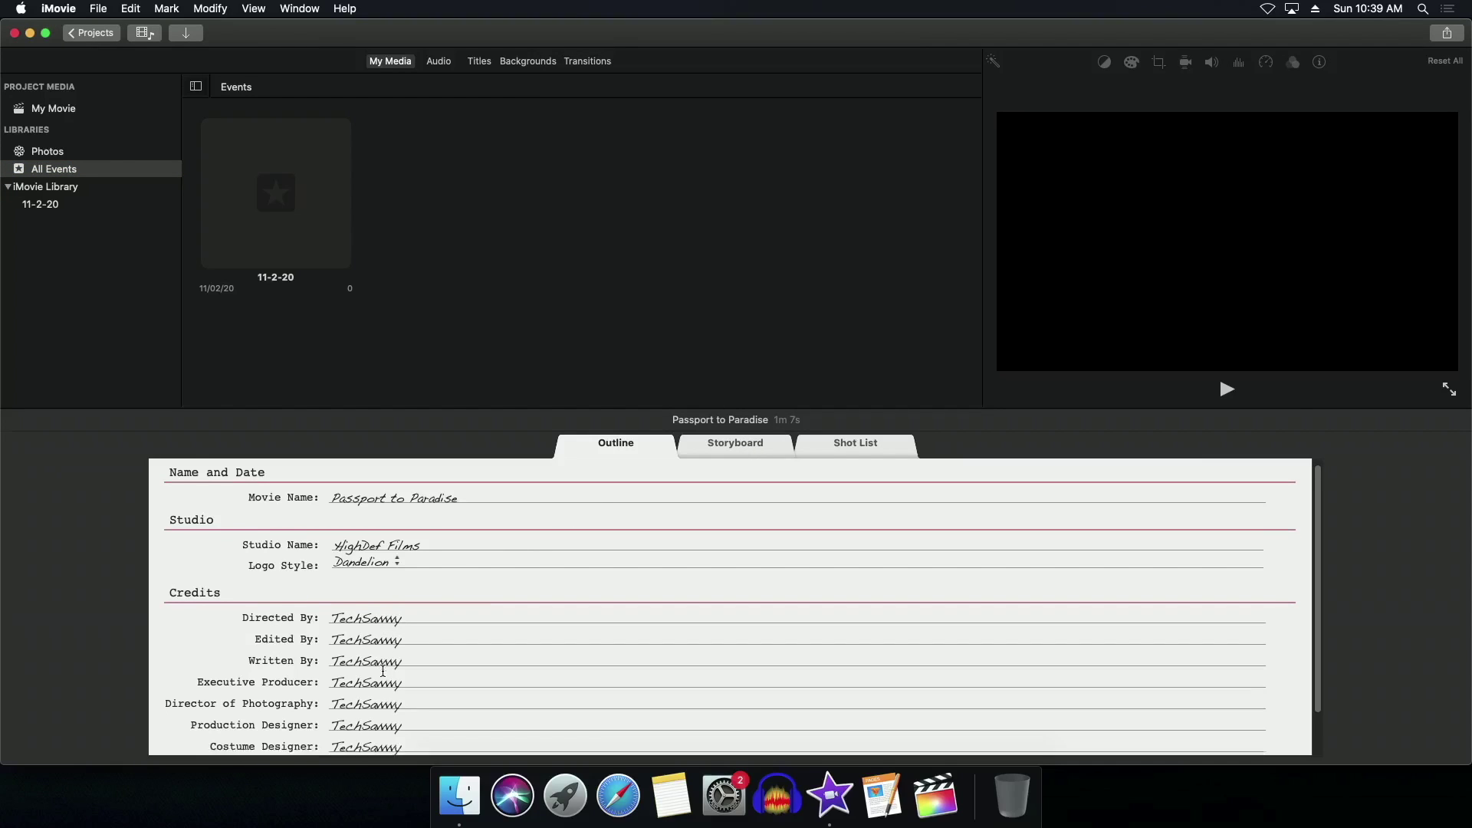
scroll(382, 671, "down", 1)
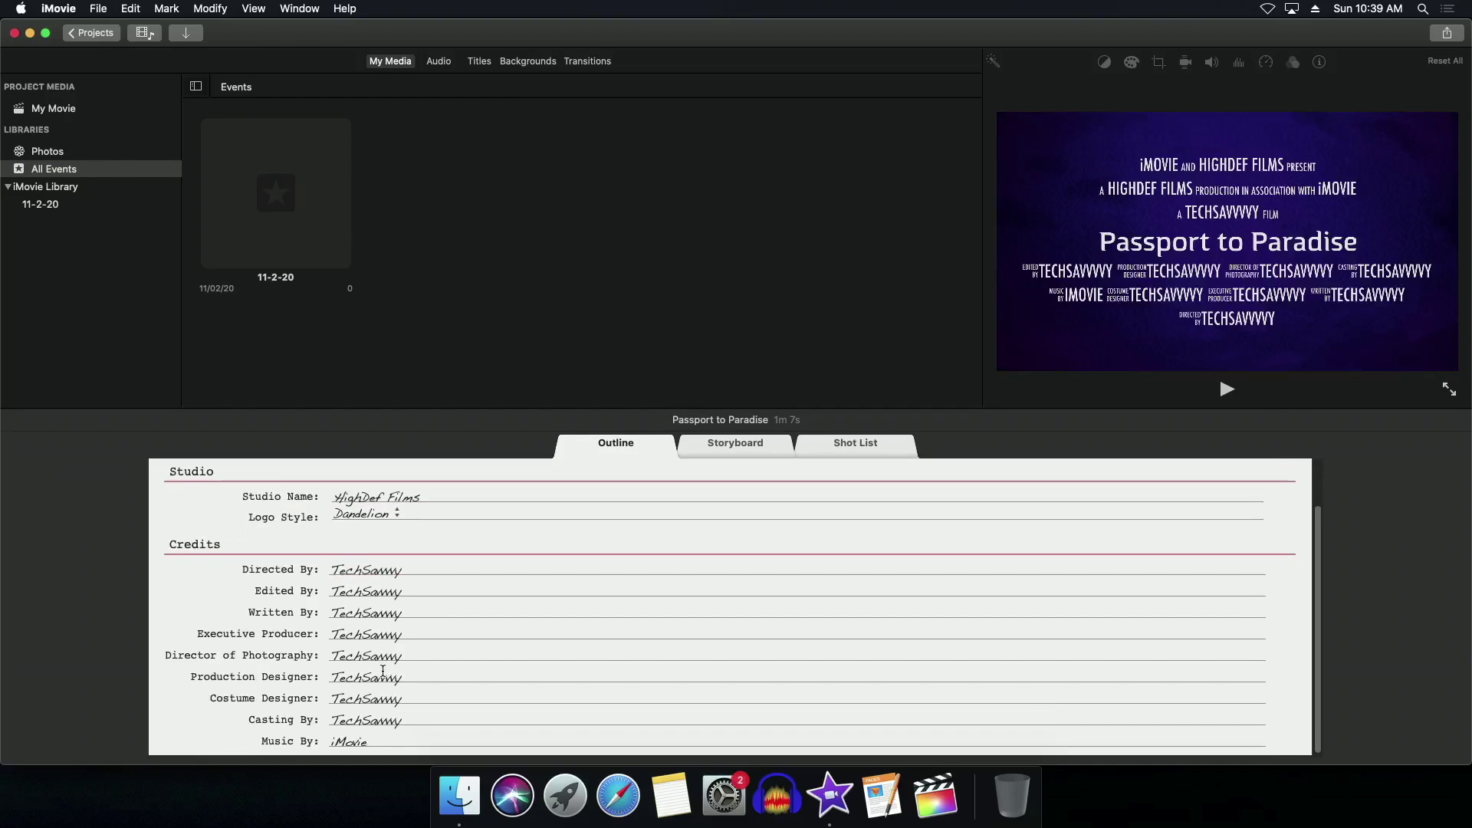
scroll(383, 671, "up", 3)
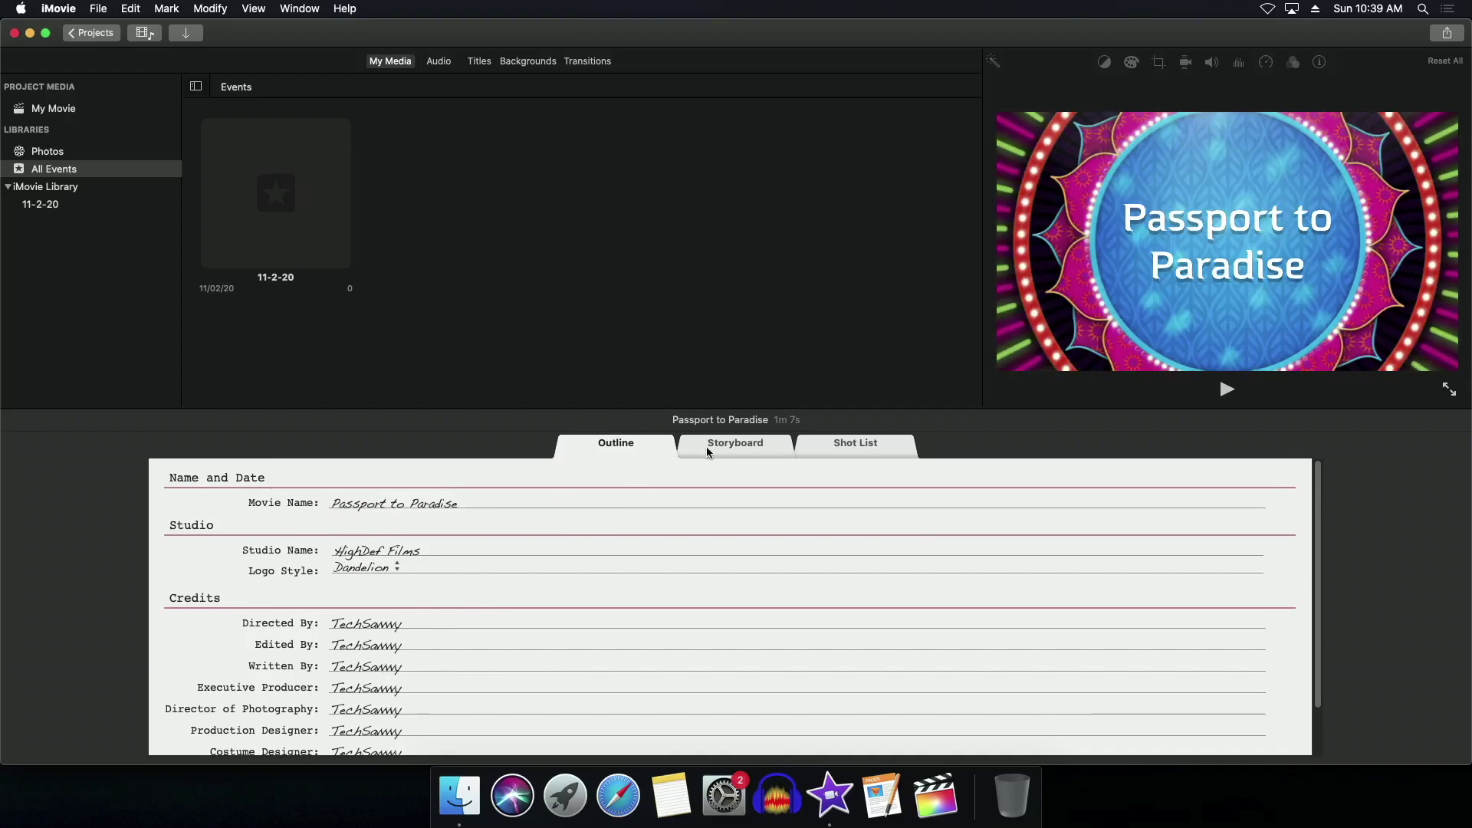
left_click(733, 459)
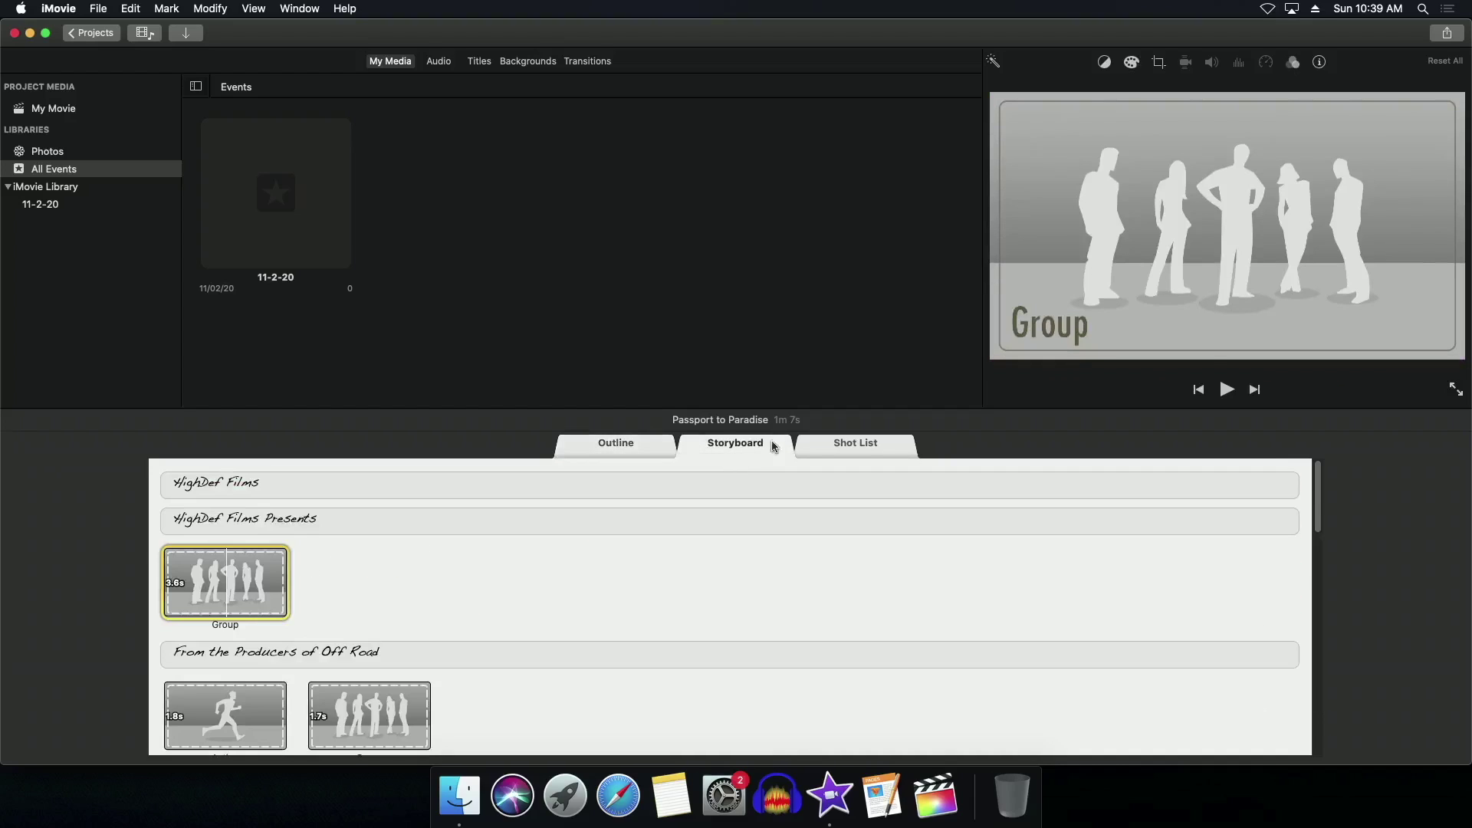
left_click(828, 440)
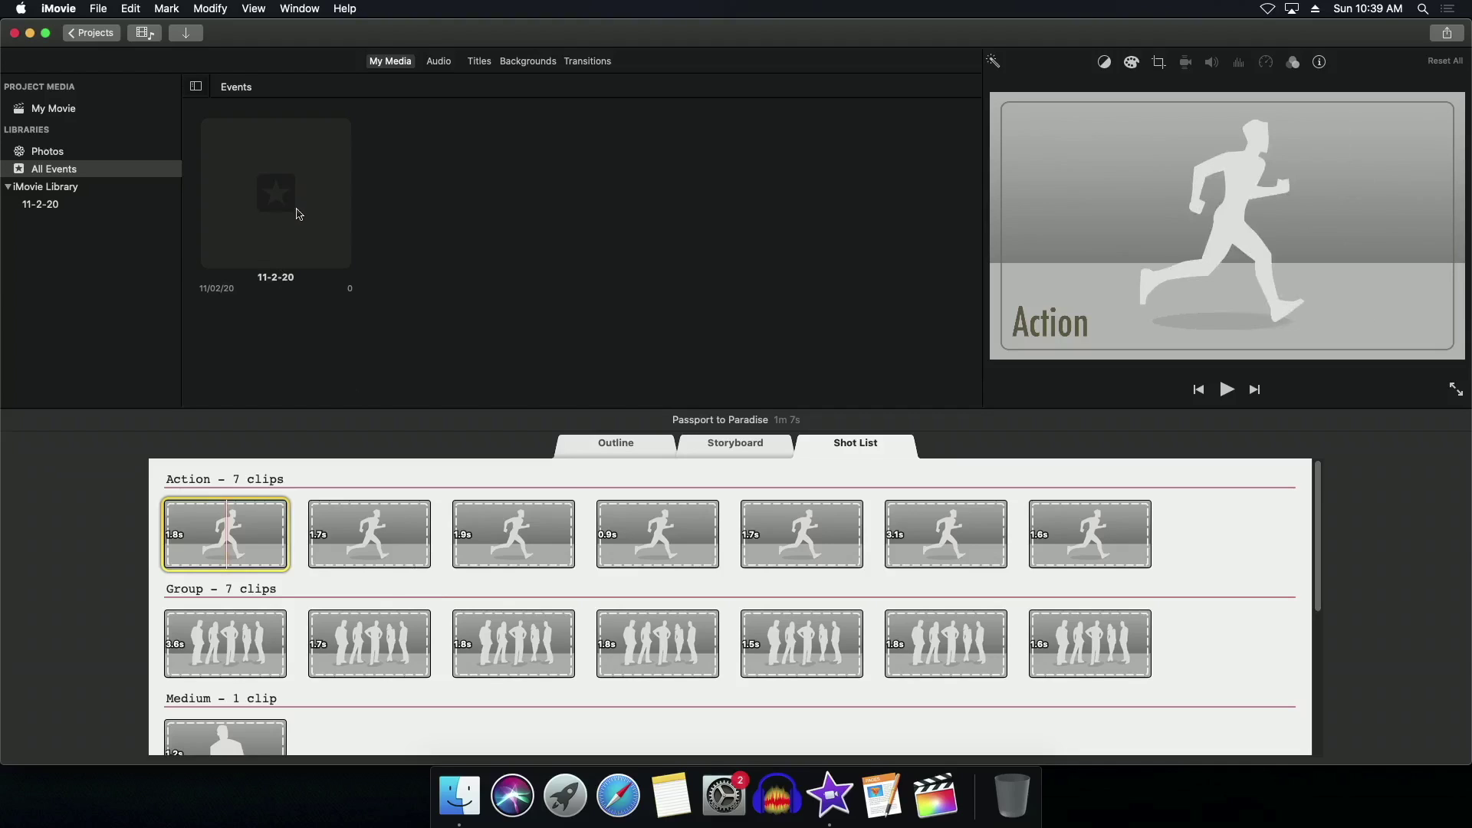
Save the Passport to Paradise trailer and delete it from the project collection.
left_click(92, 33)
left_click(897, 108)
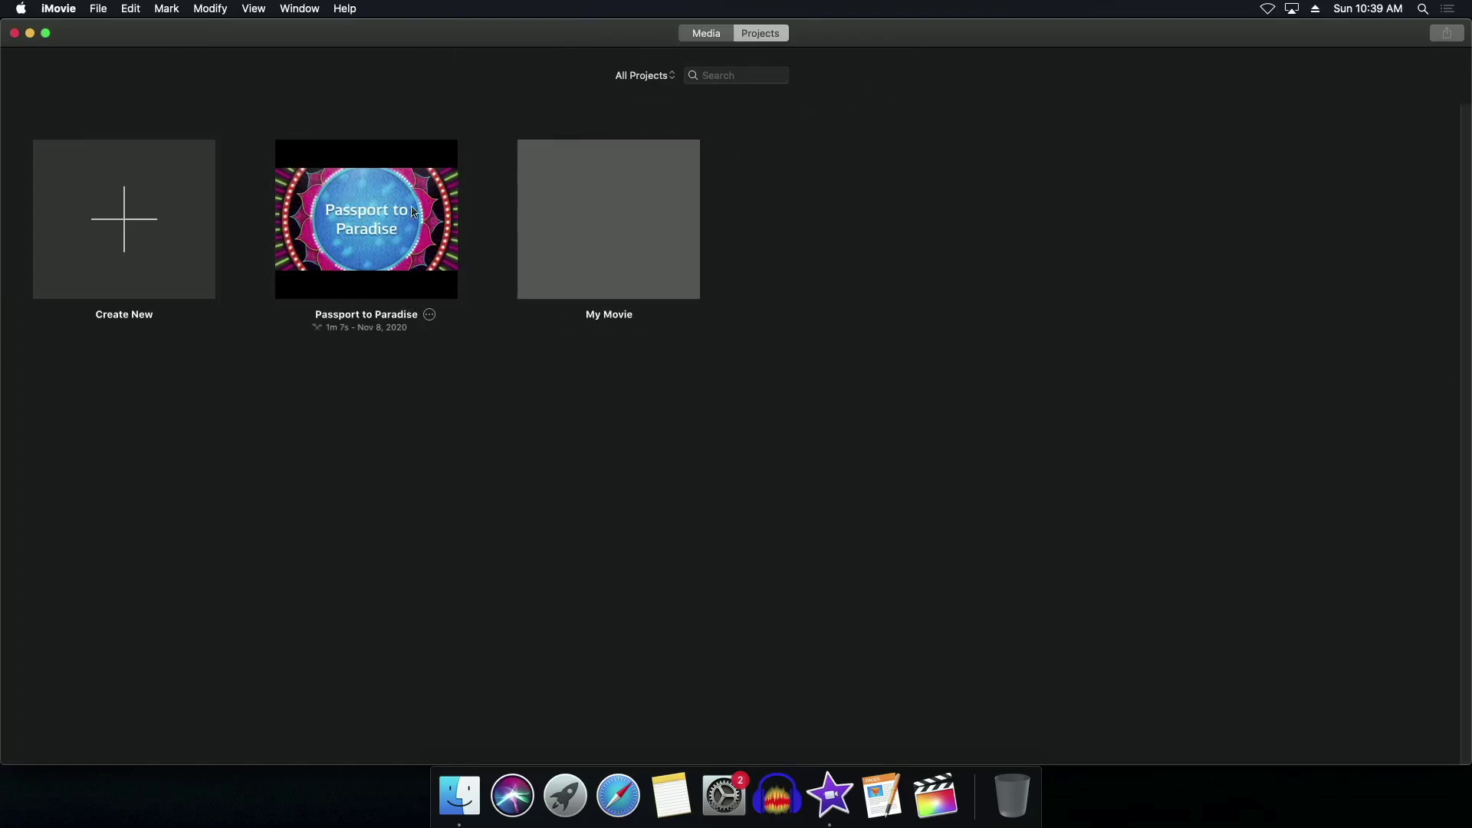
key("super+BackSpace")
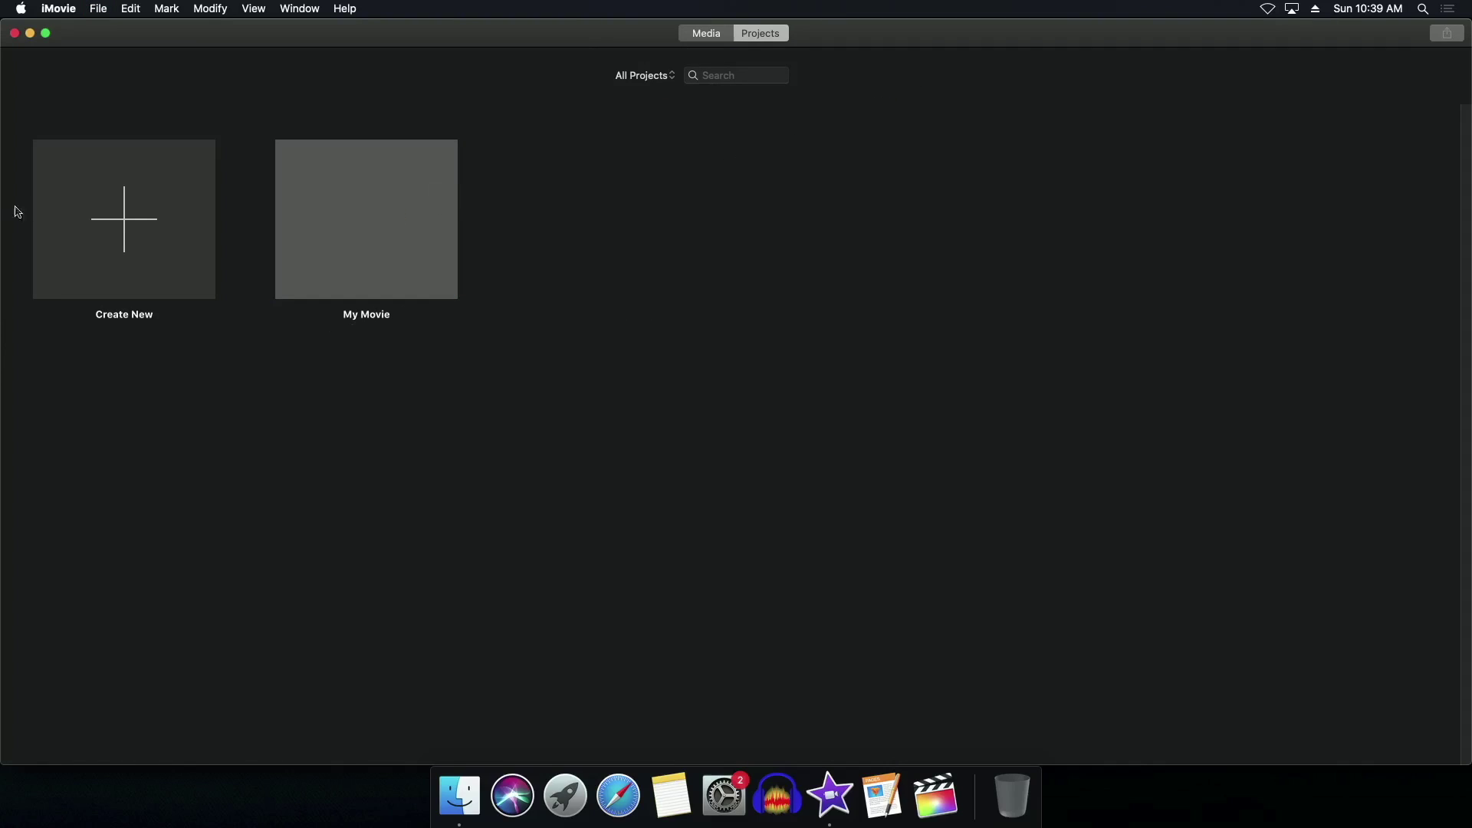
Create another movie project named My Movie 1 and reopen it for editing.
left_click(87, 212)
left_click(148, 296)
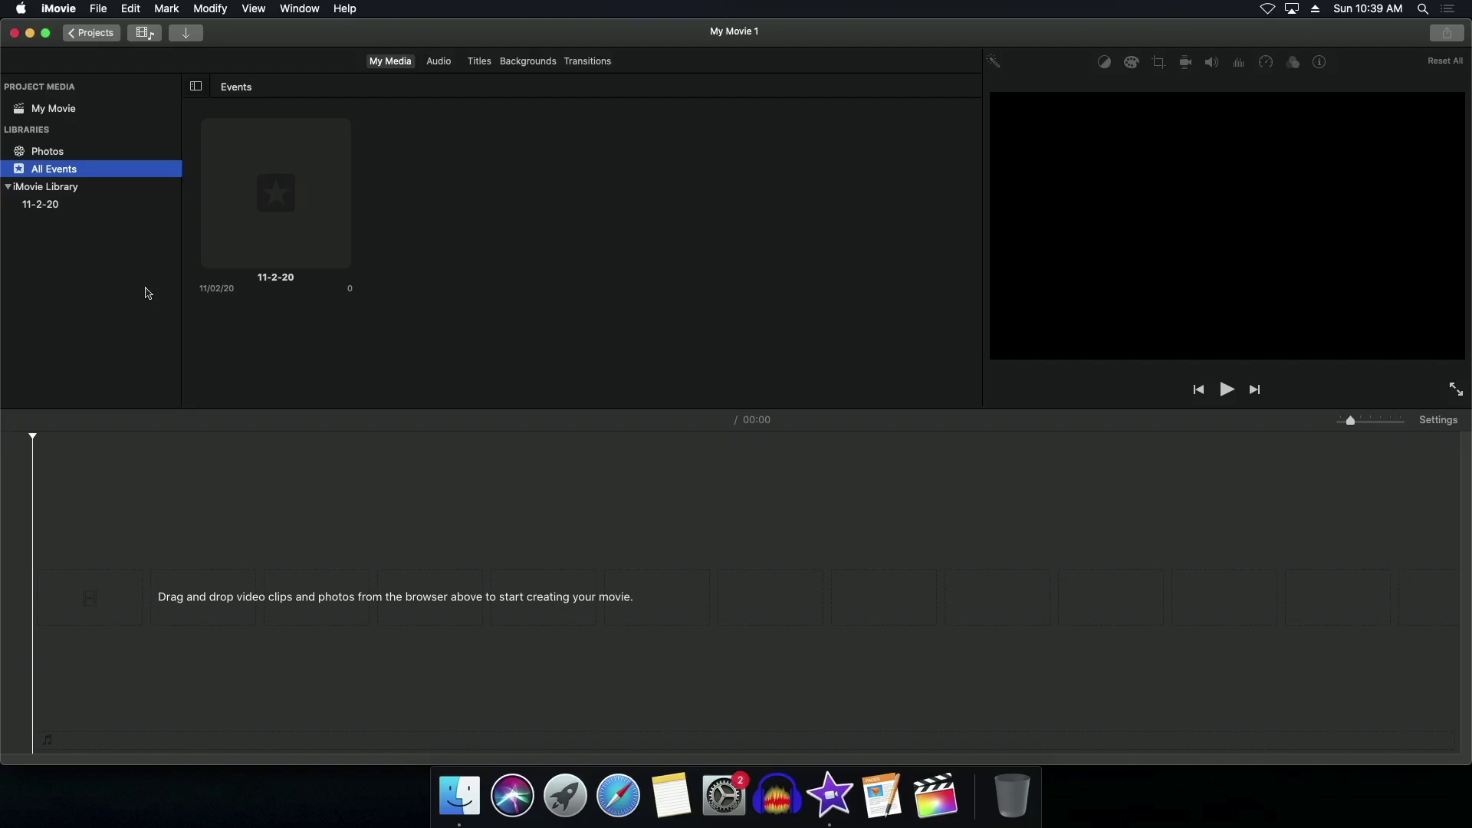
left_click(91, 33)
key("Return")
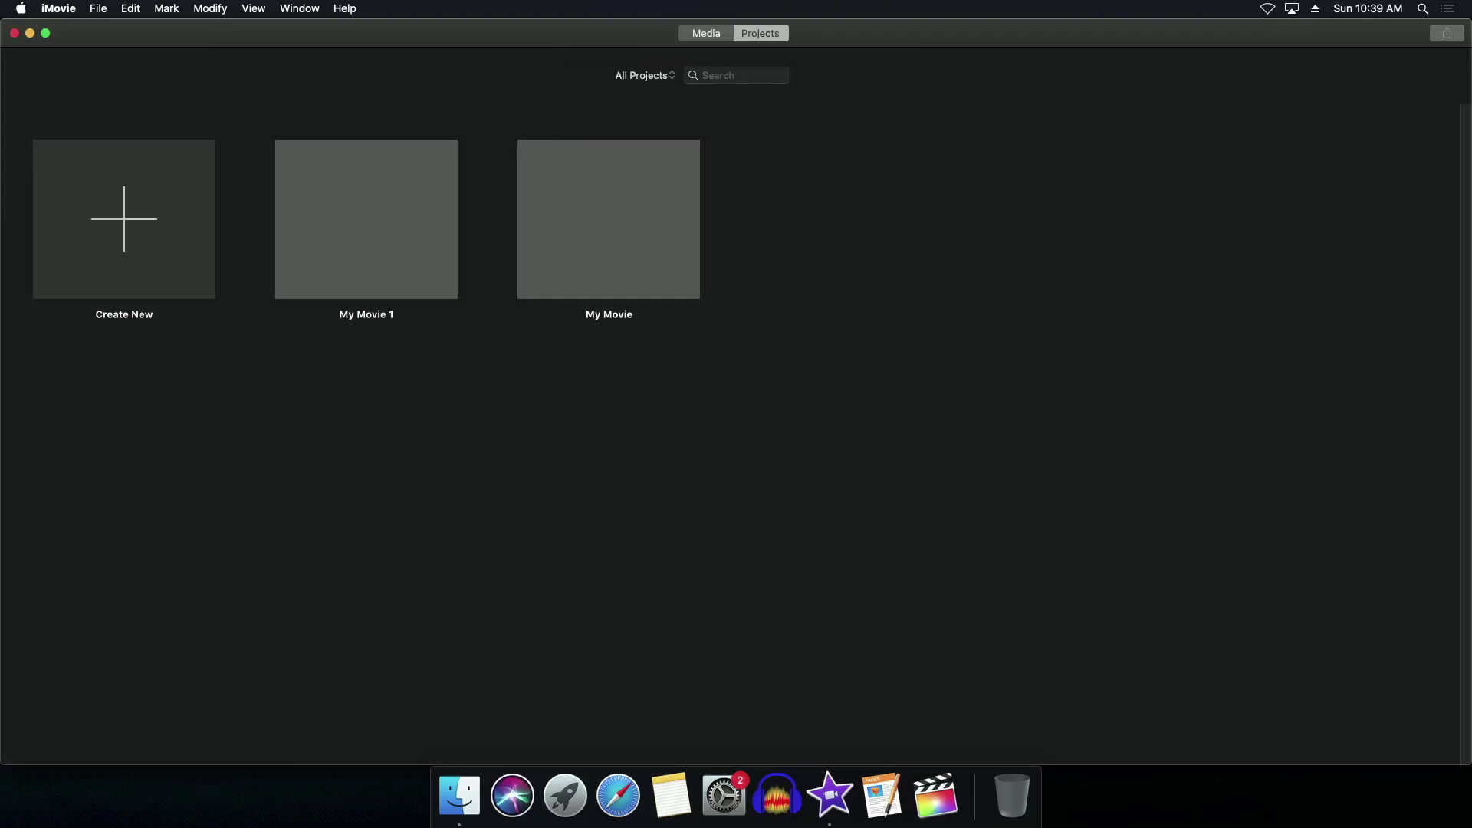
left_click(322, 224)
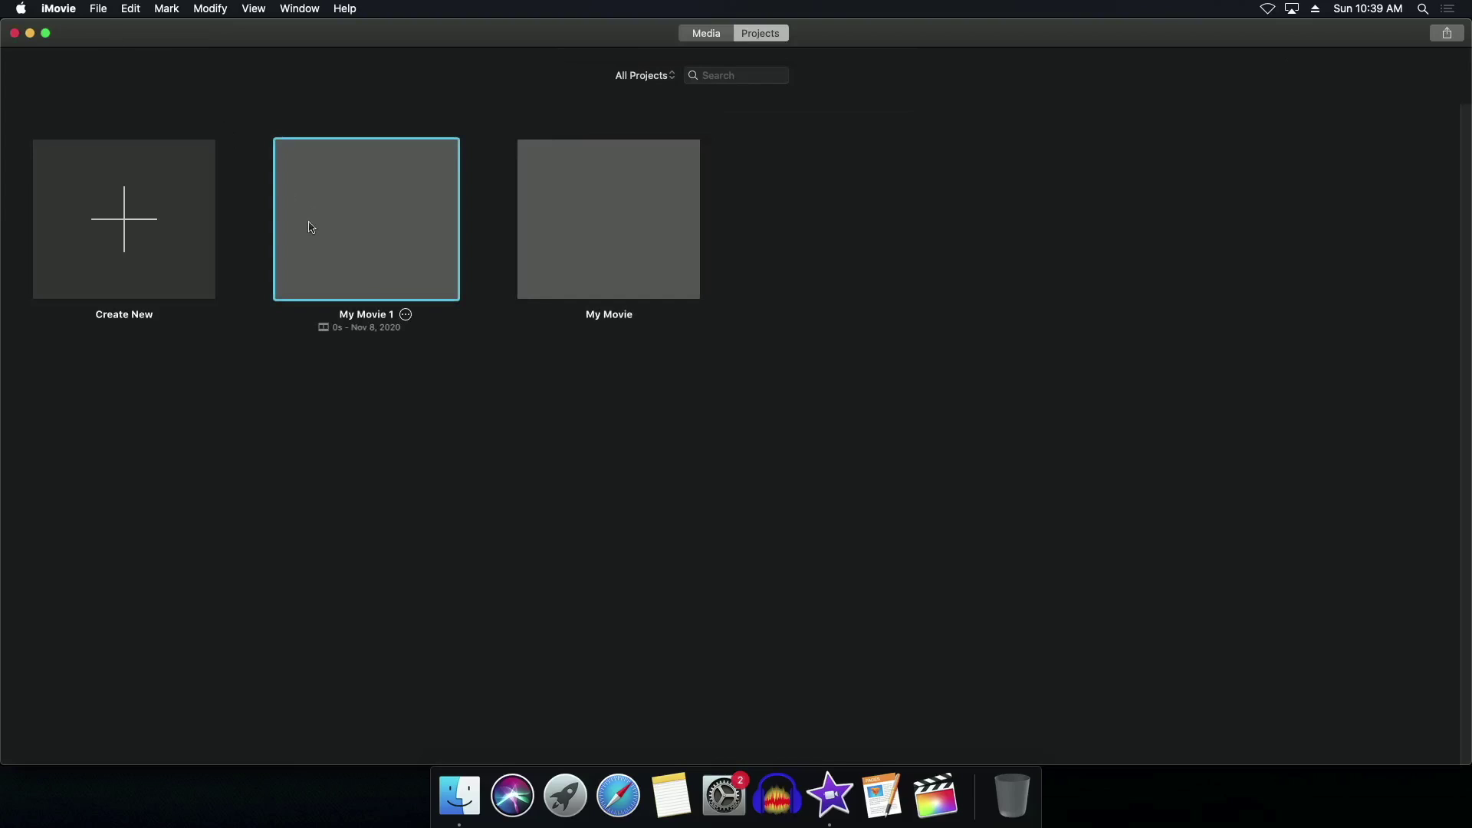
double_click(343, 223)
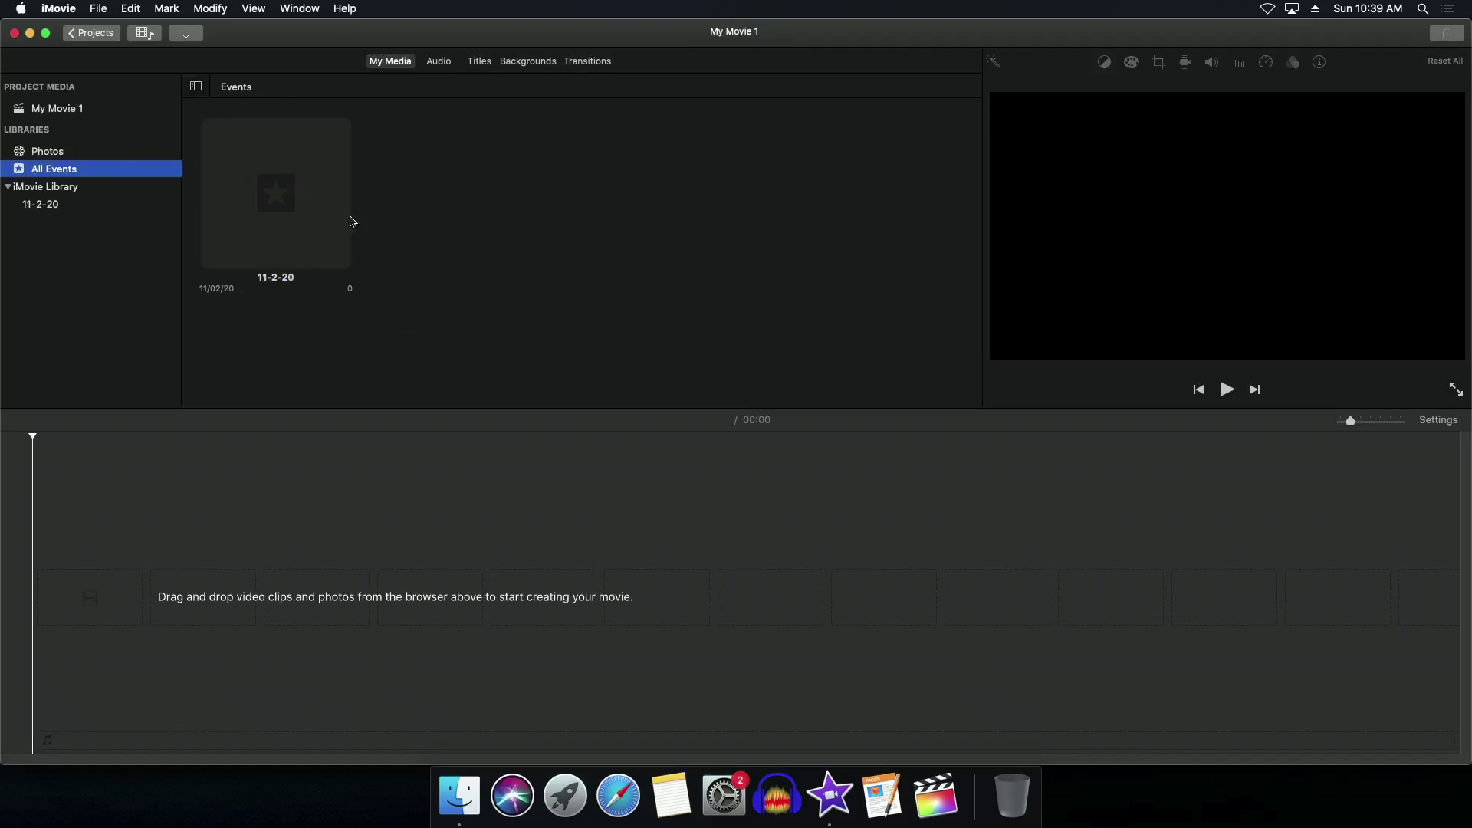
Toggle the media library's display and view the media import window without importing anything.
left_click(144, 34)
left_click(144, 34)
left_click(184, 37)
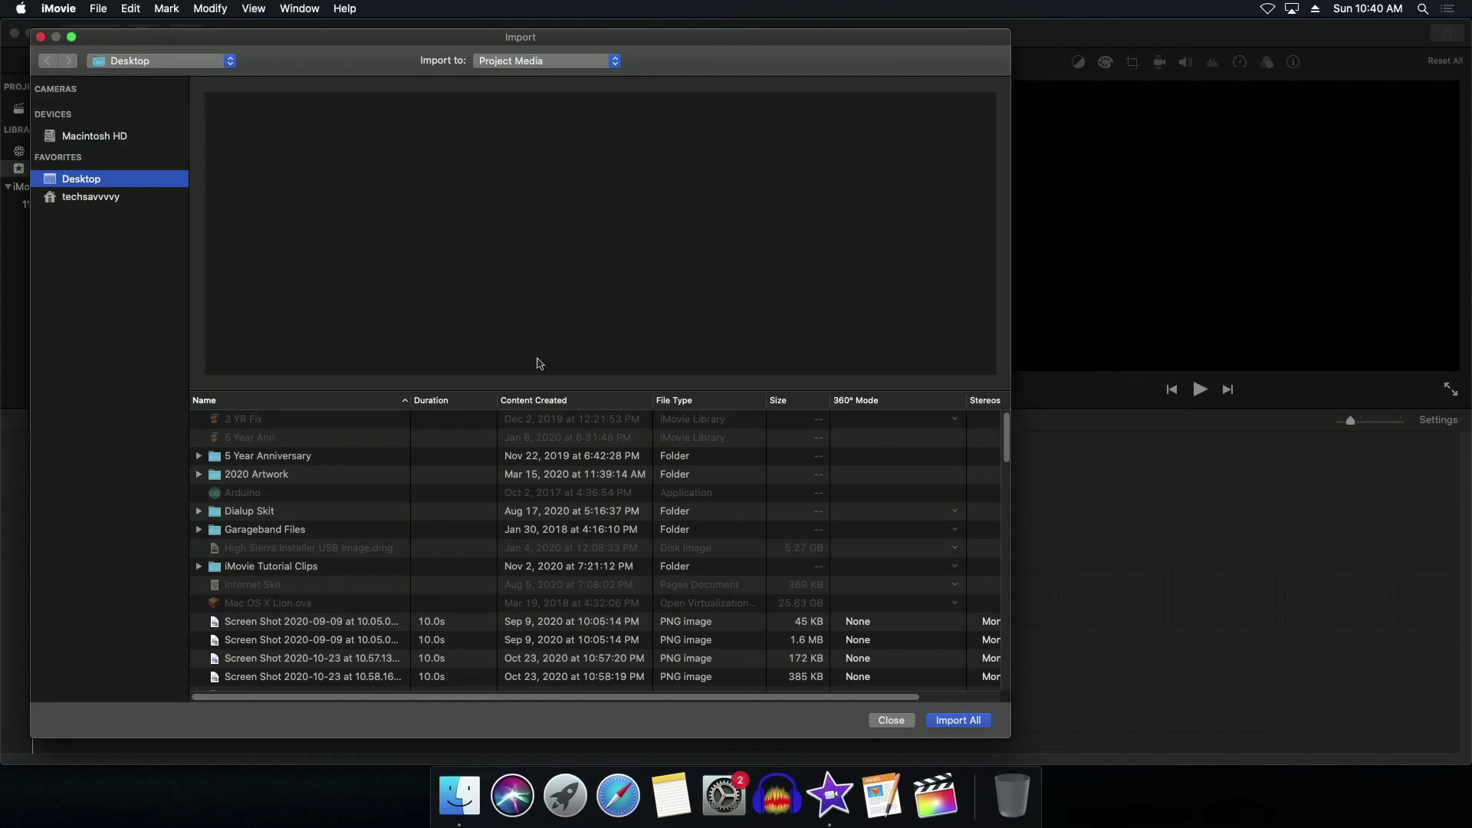
left_click(890, 720)
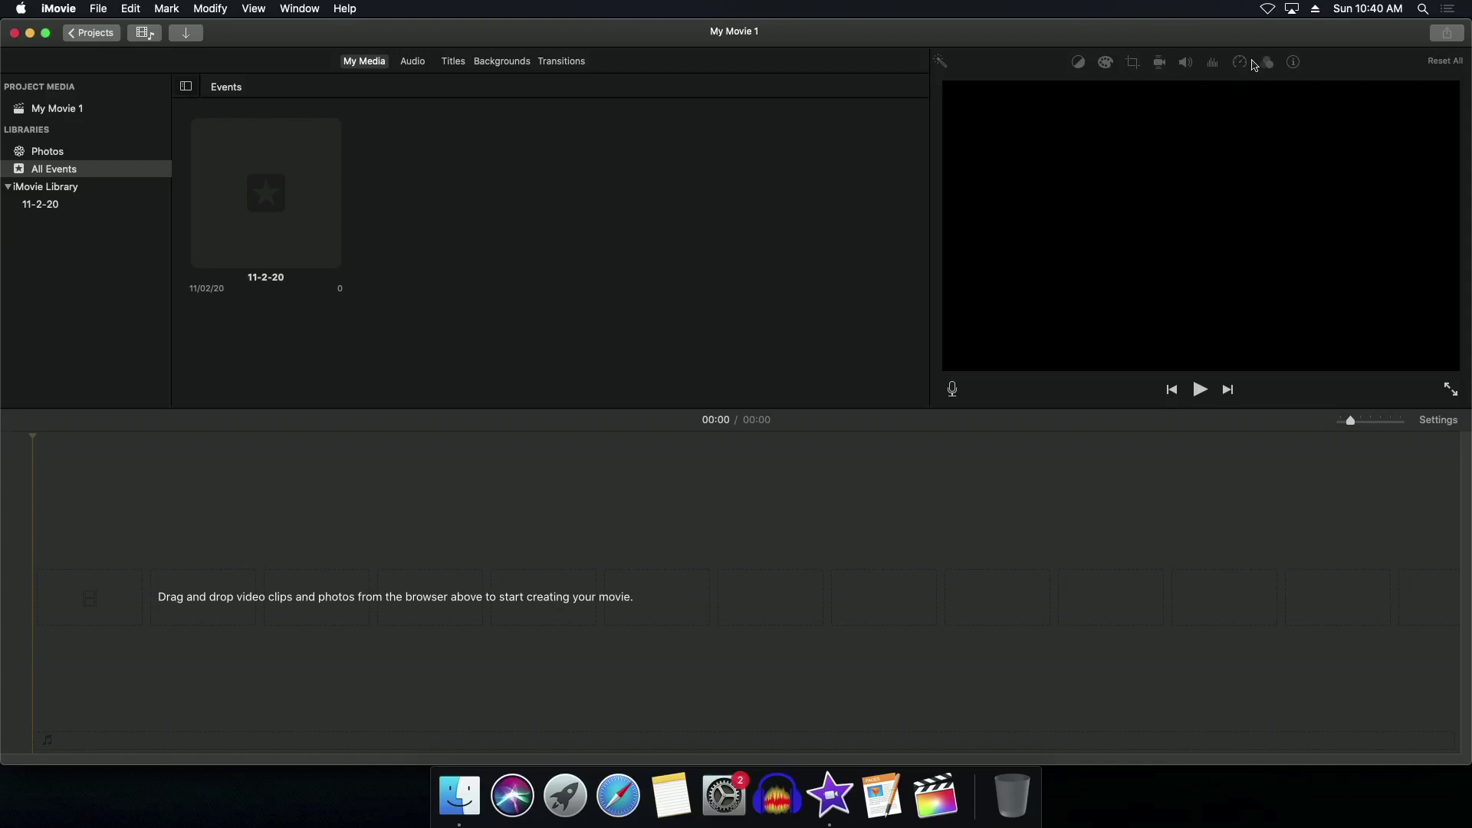
Look at the project's media events and browse the list of available music tracks.
left_click(371, 67)
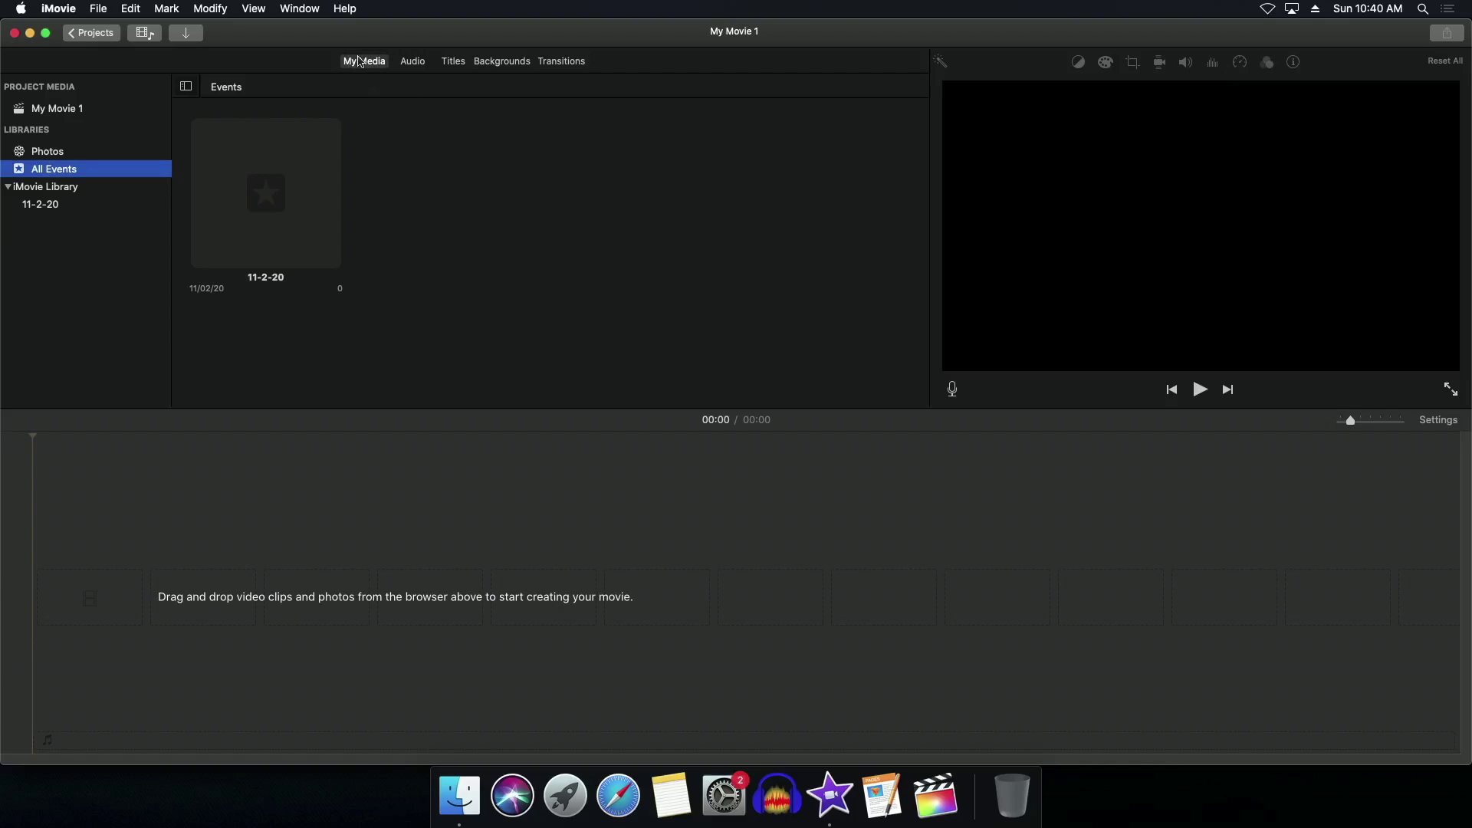
left_click(406, 68)
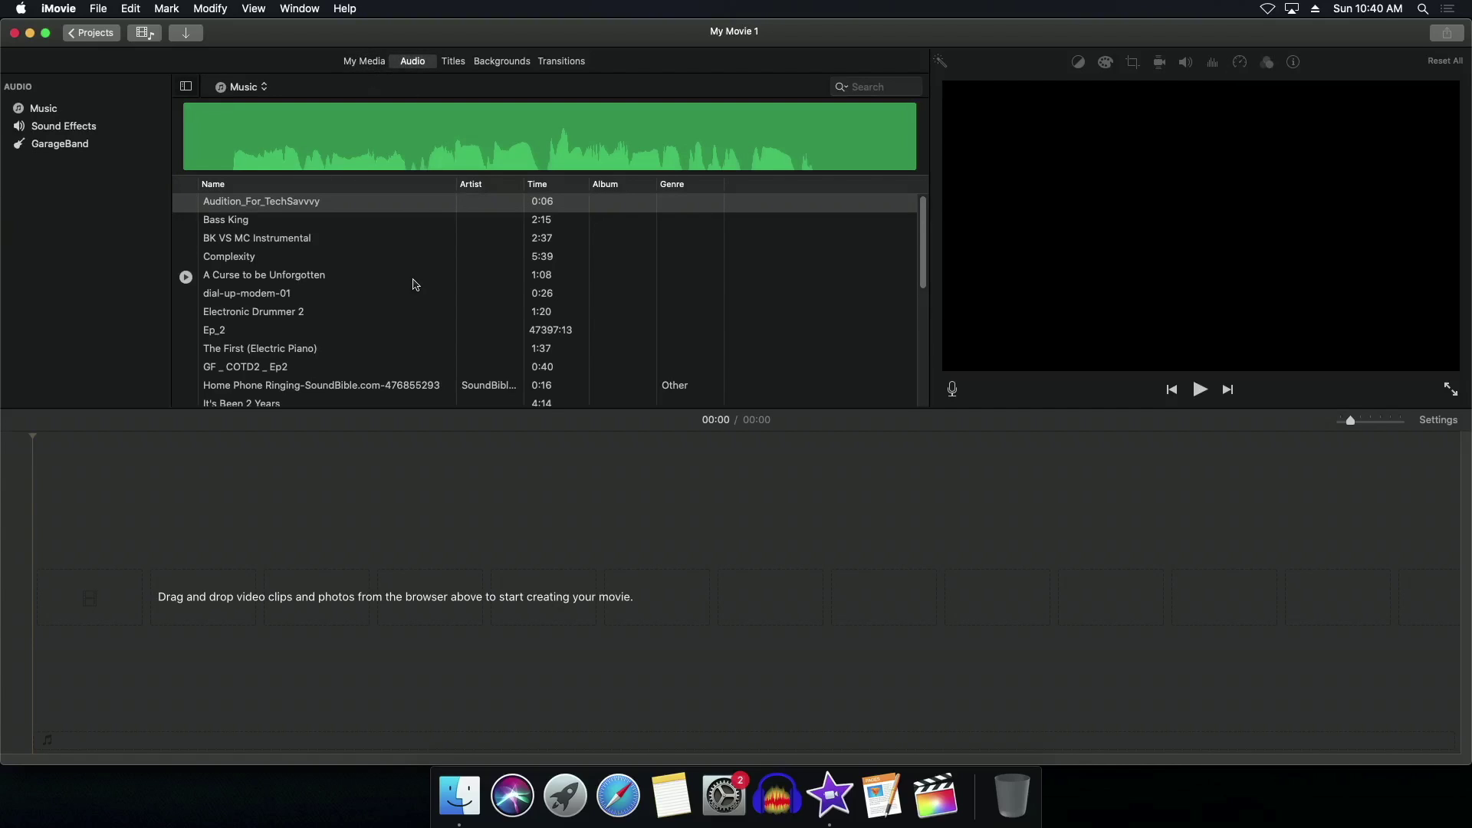
scroll(409, 288, "down", 5)
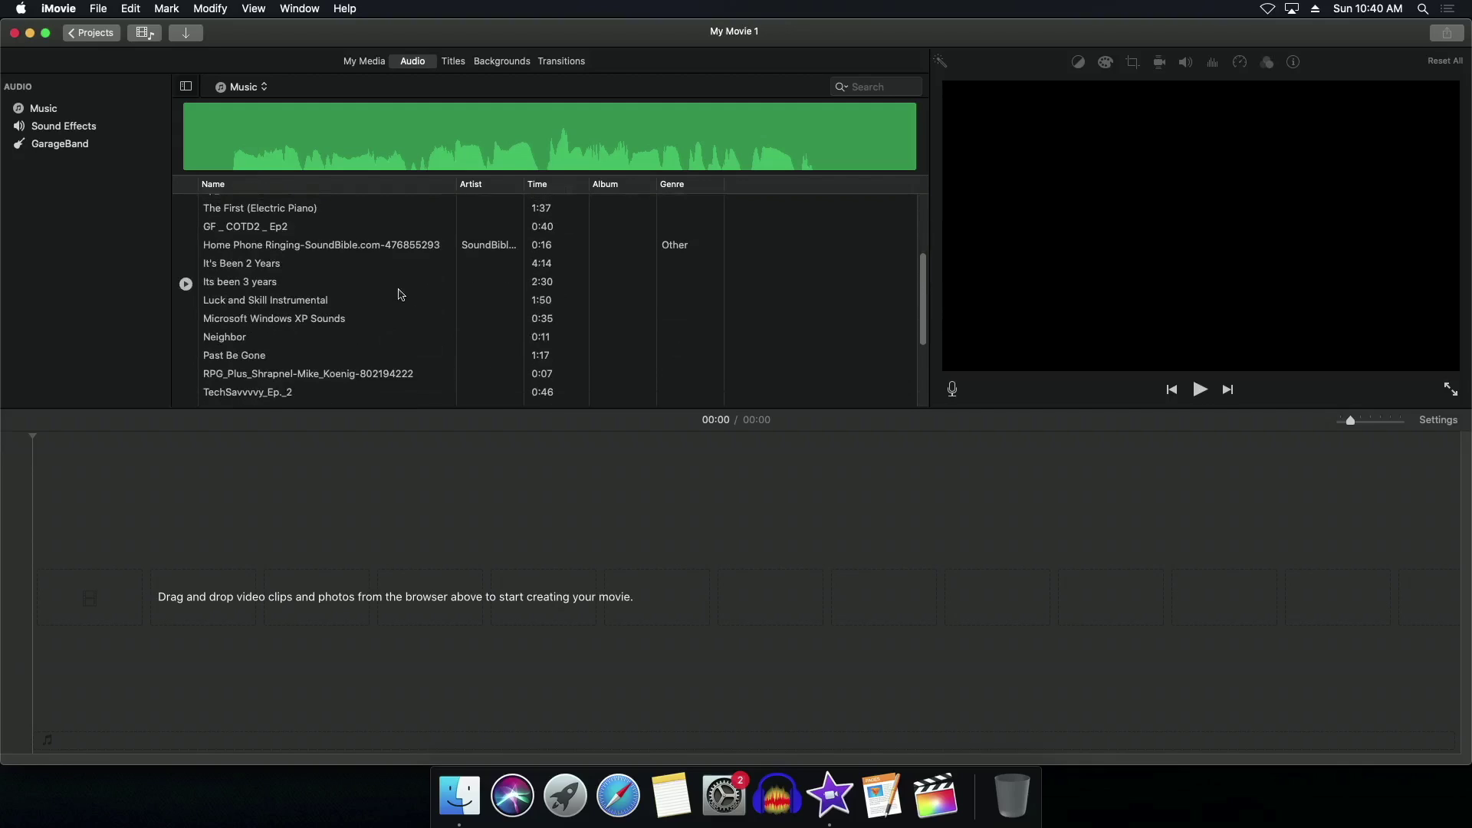
Look through the music list and the available titles, maps and backgrounds, and transitions.
scroll(400, 294, "down", 4)
scroll(400, 294, "up", 8)
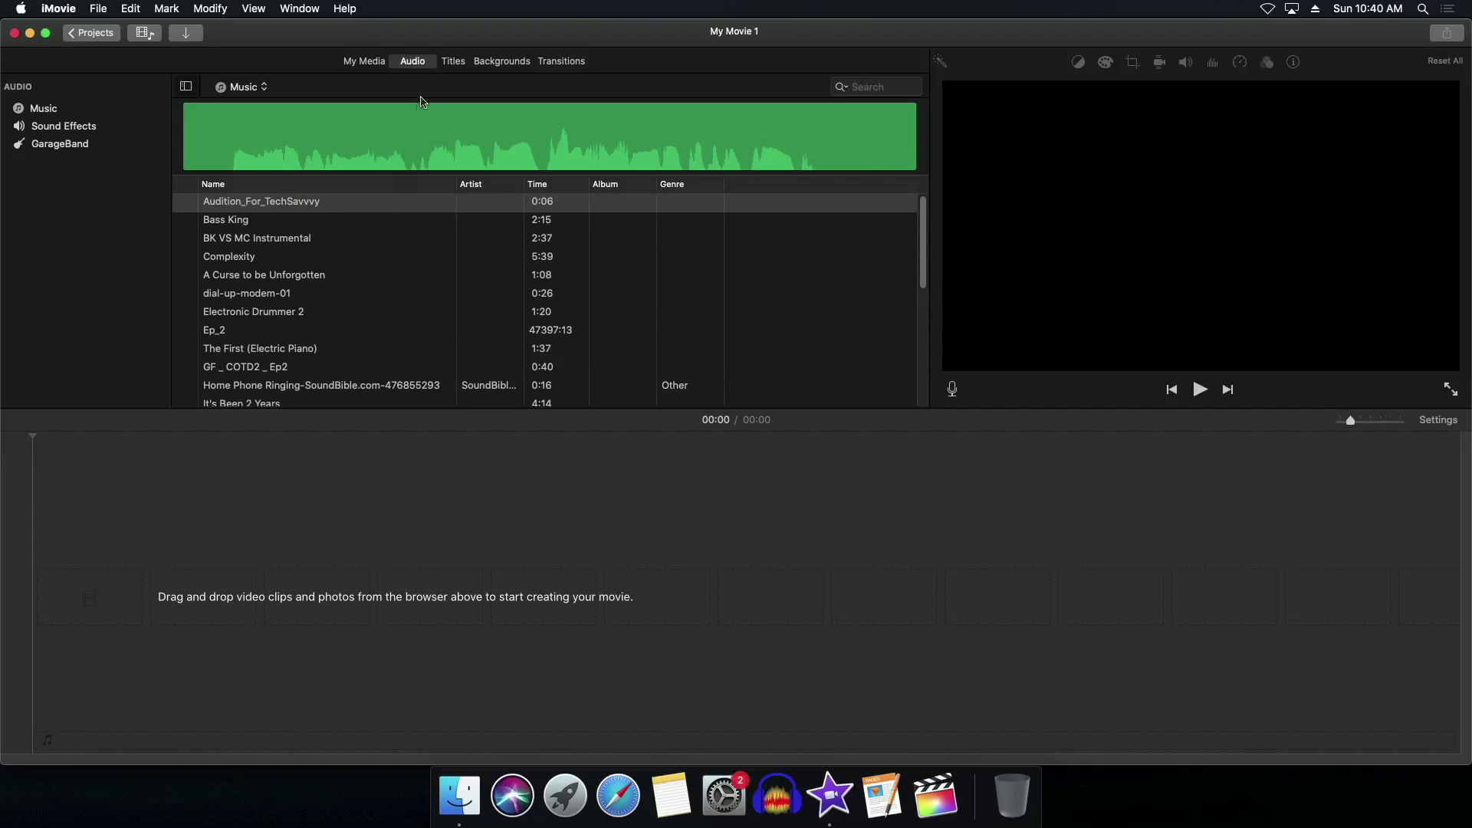
left_click(451, 60)
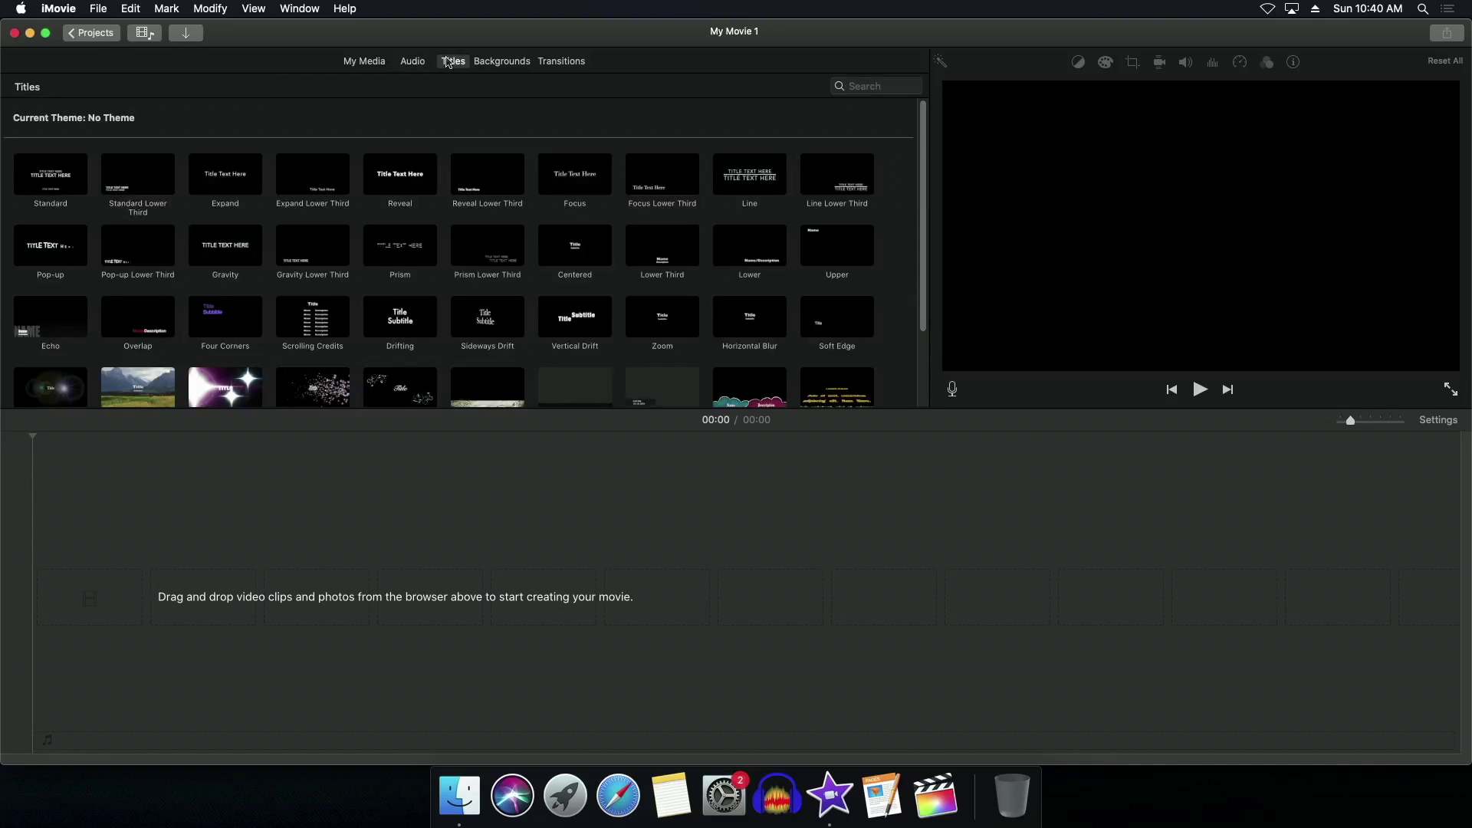
left_click(512, 64)
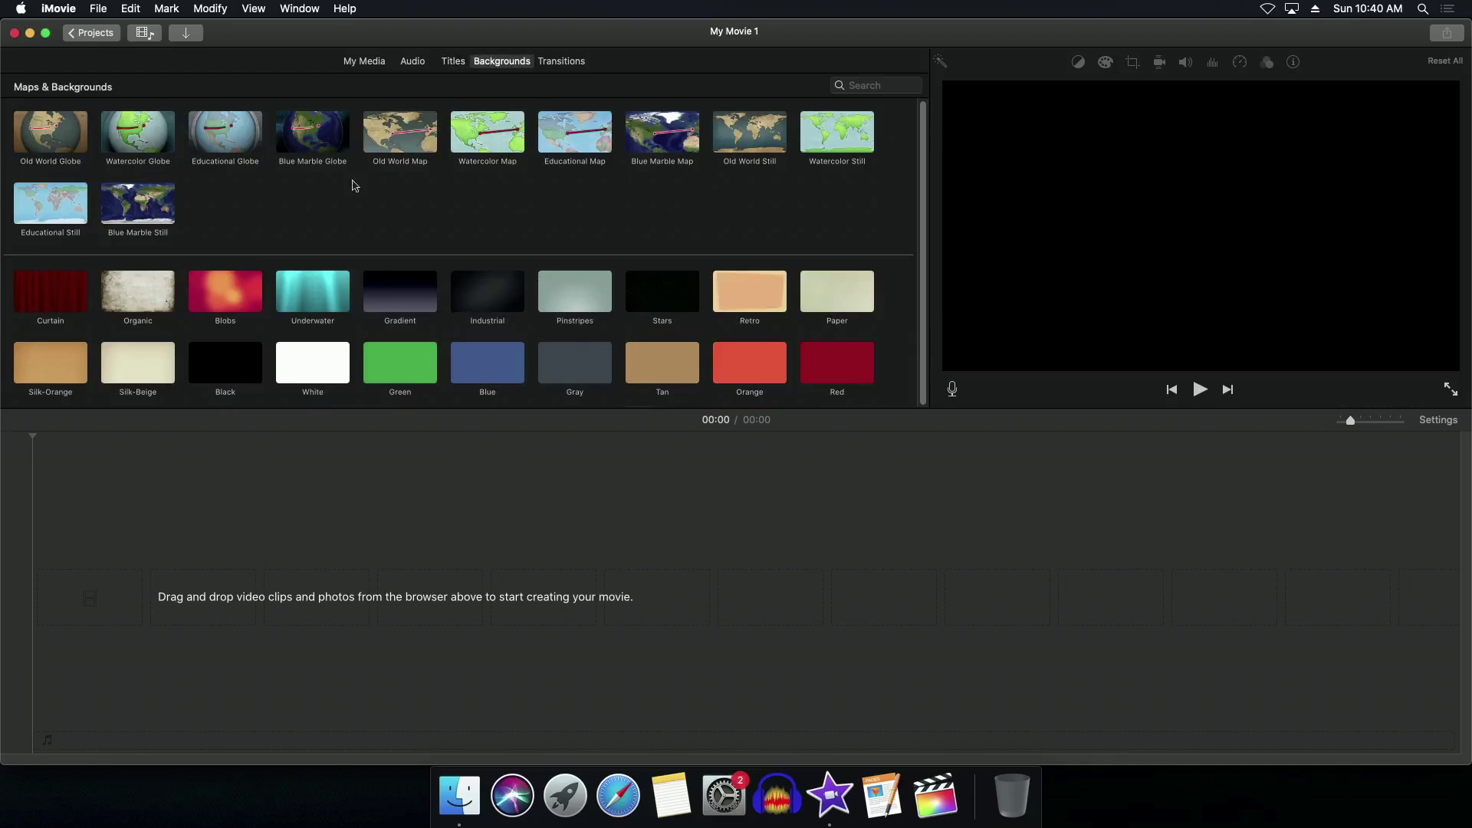
left_click(121, 220)
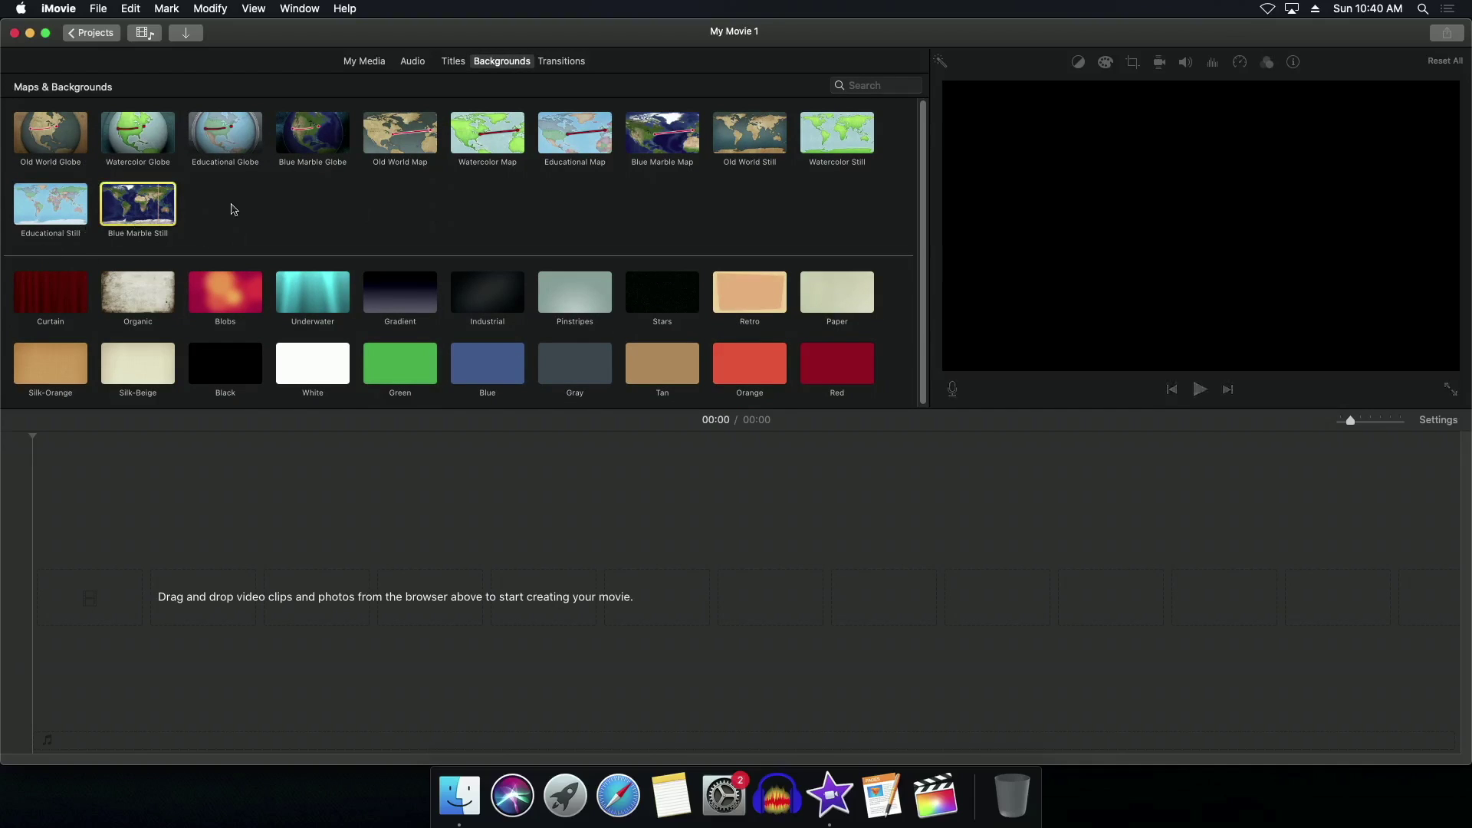
left_click(574, 65)
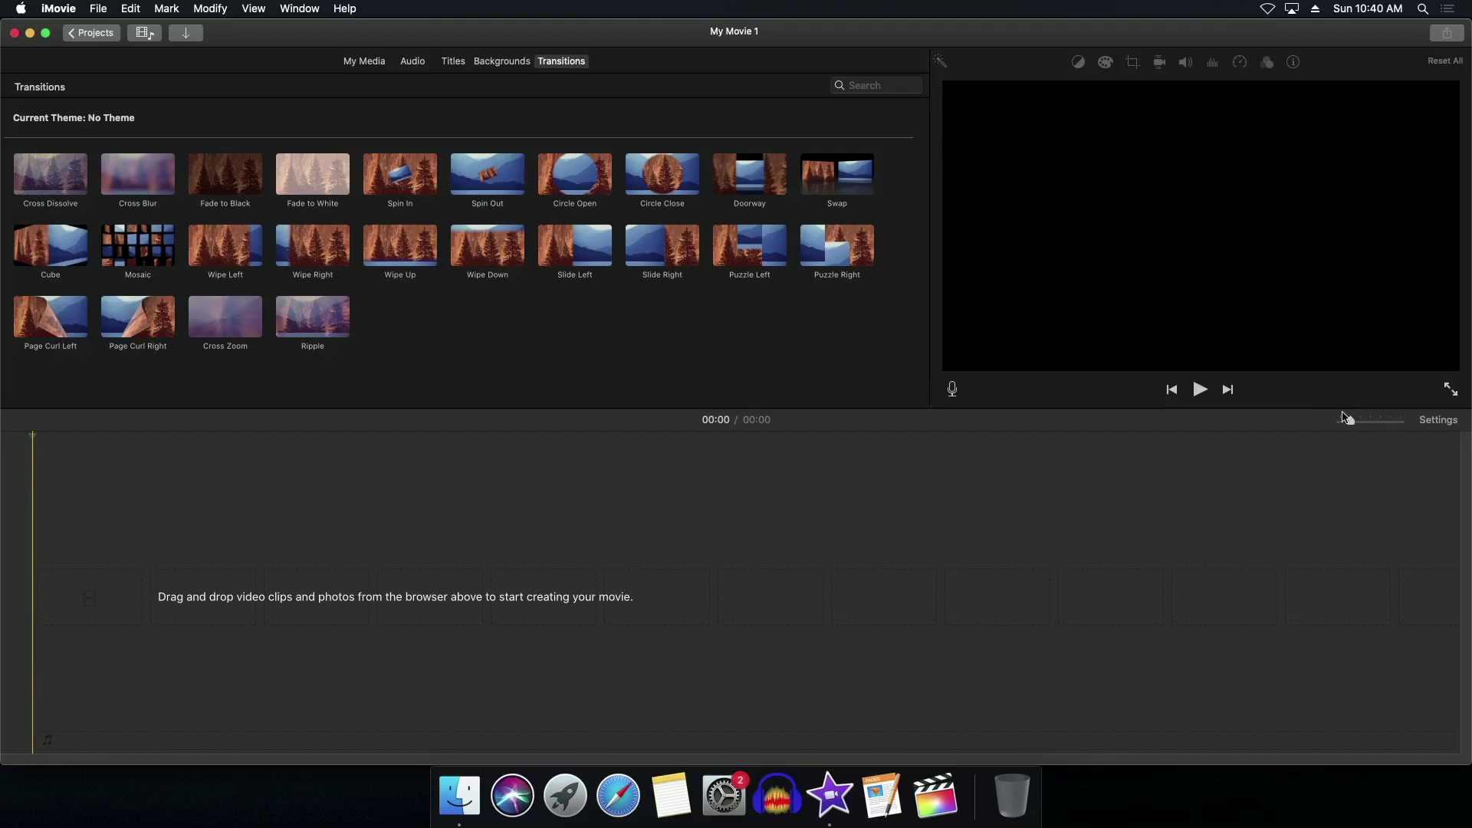
Allow microphone access for recording voiceovers and view the voiceover input source, volume and mute options.
left_click(951, 389)
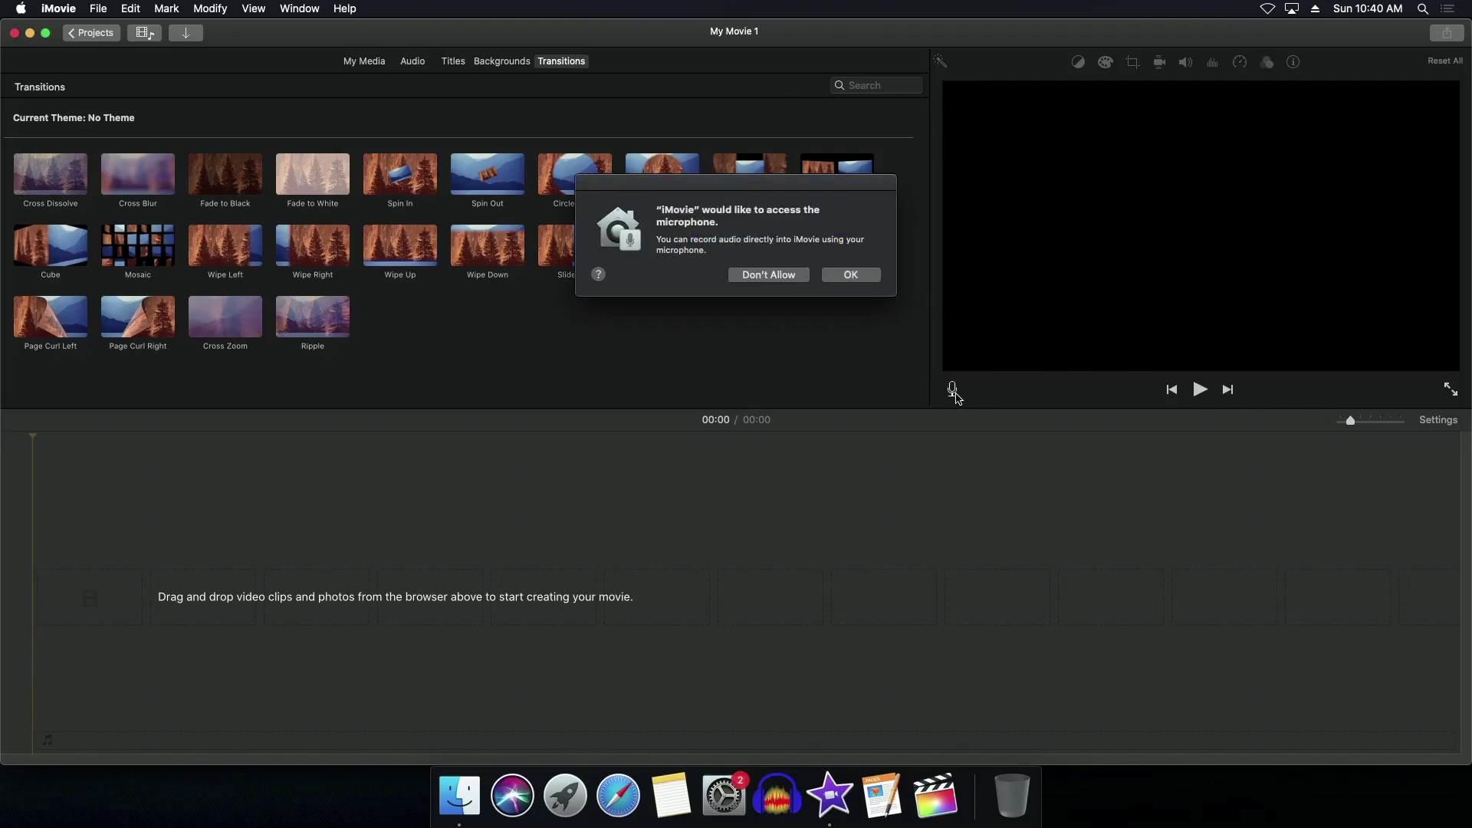
left_click(847, 275)
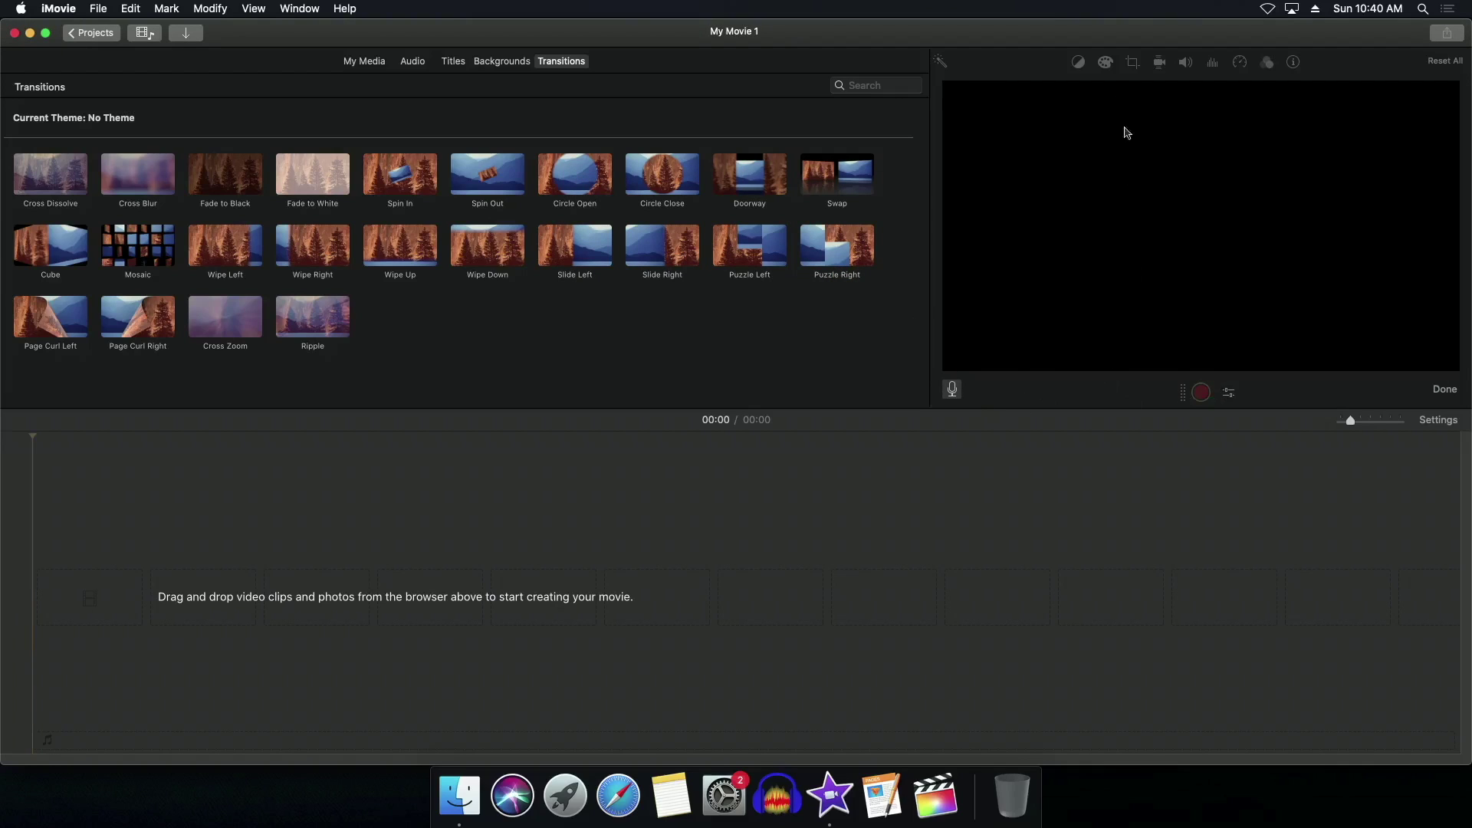
left_click(1229, 392)
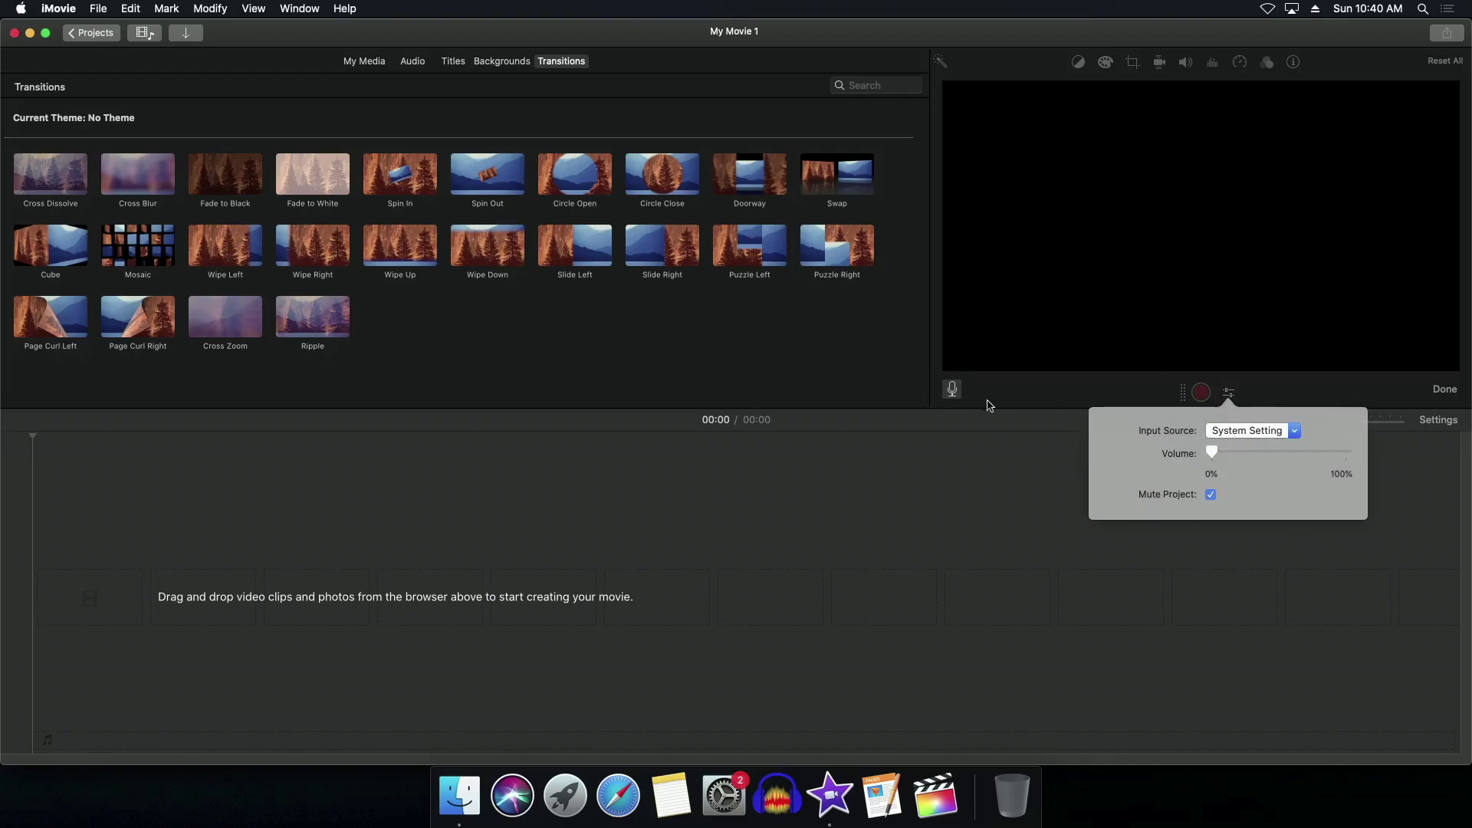
left_click(1242, 433)
left_click(1252, 494)
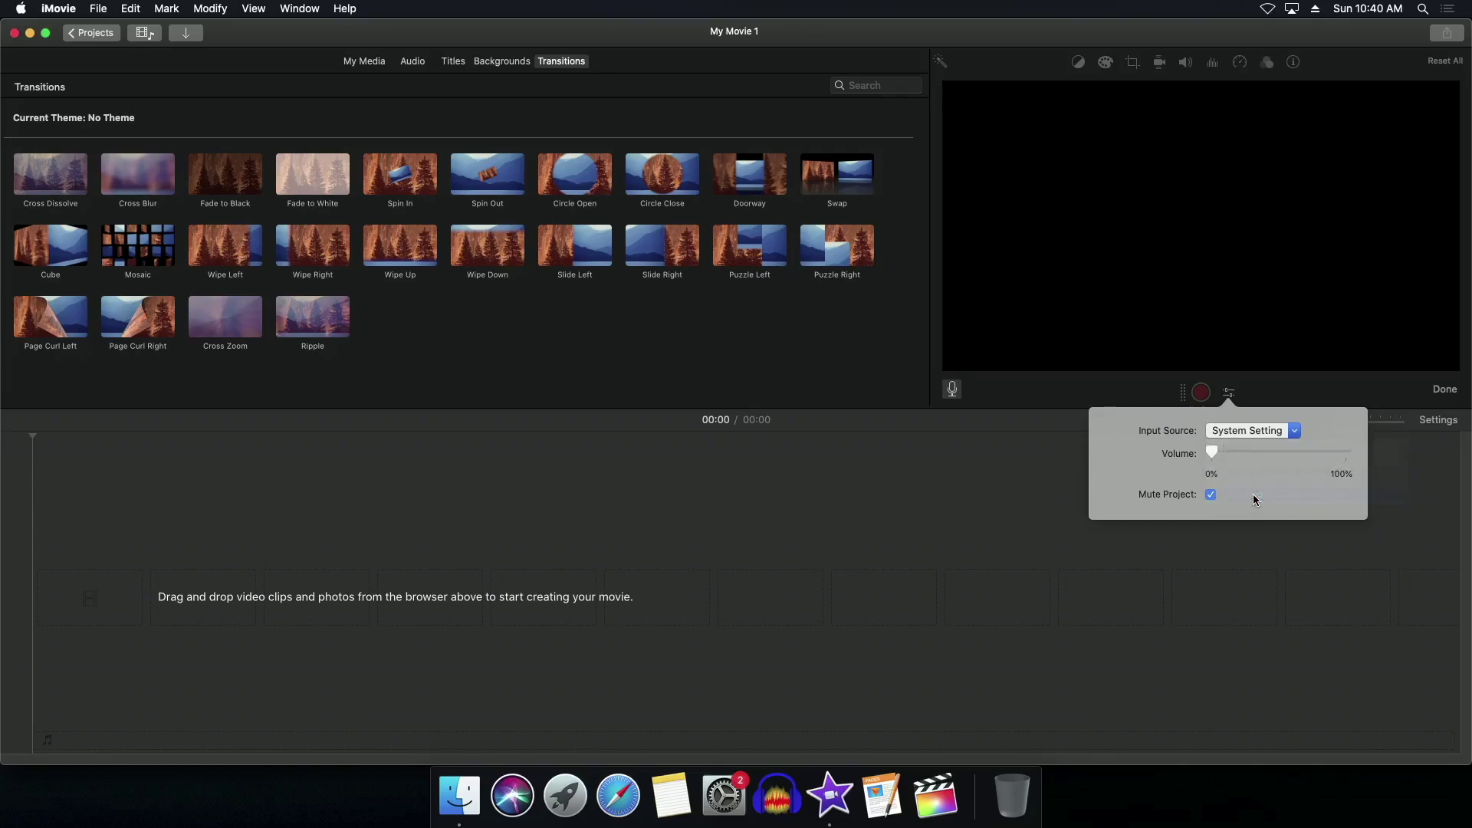
Try out the voiceover recording, close its controls and view the movie preview in full screen.
left_click(1201, 392)
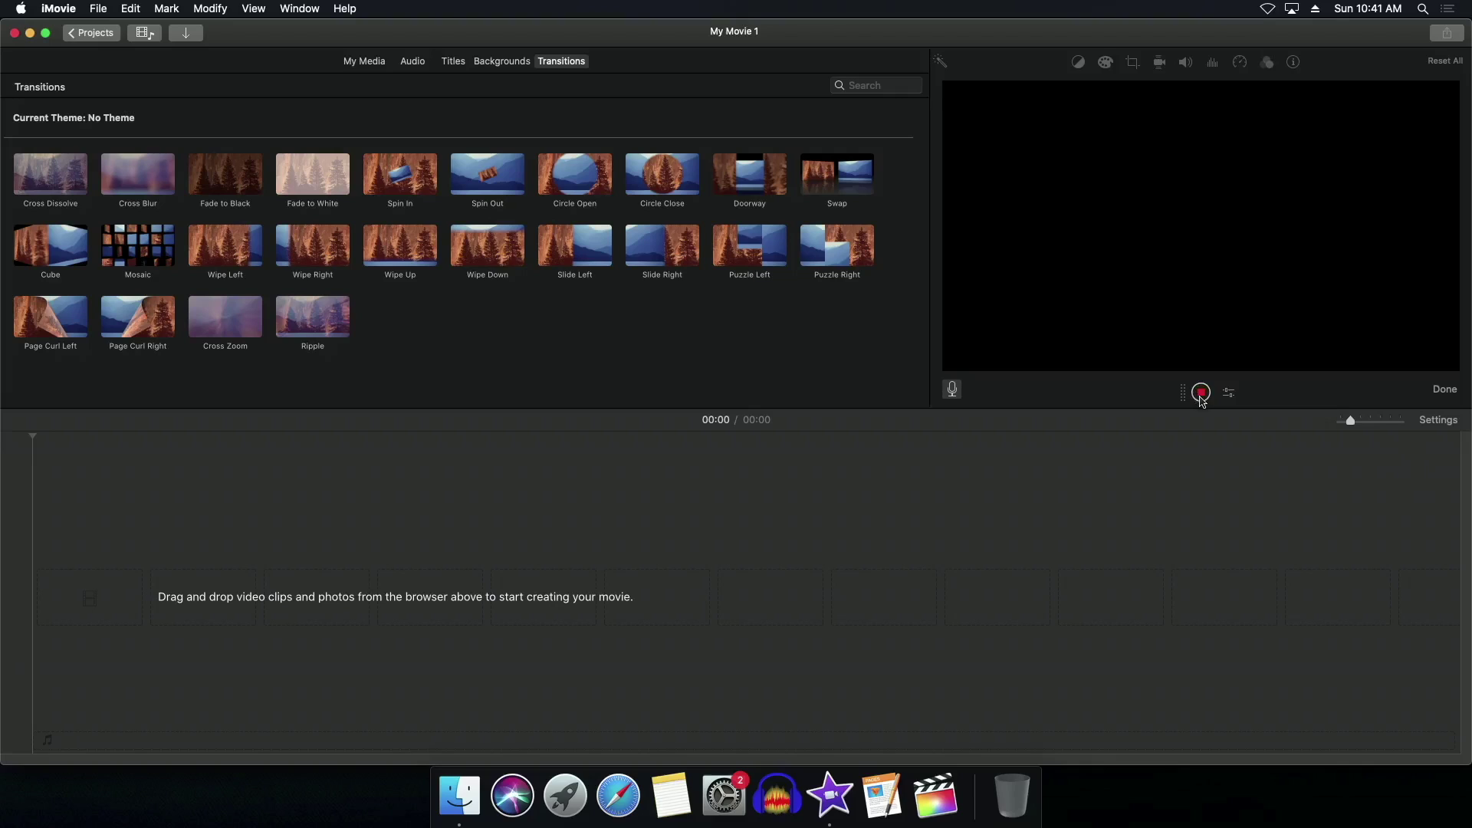
left_click(1200, 394)
left_click(951, 393)
left_click(1450, 391)
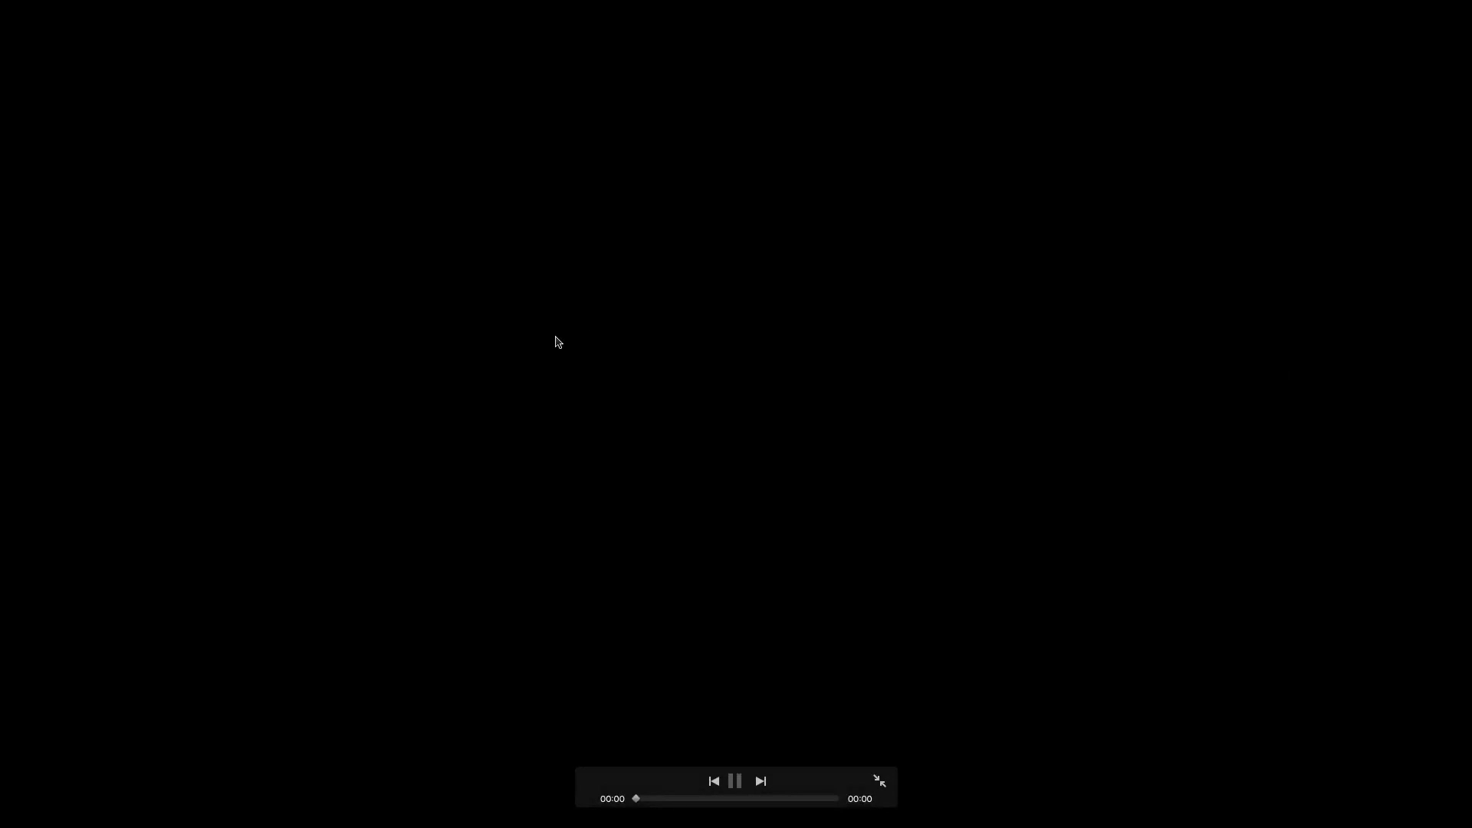
key("Escape")
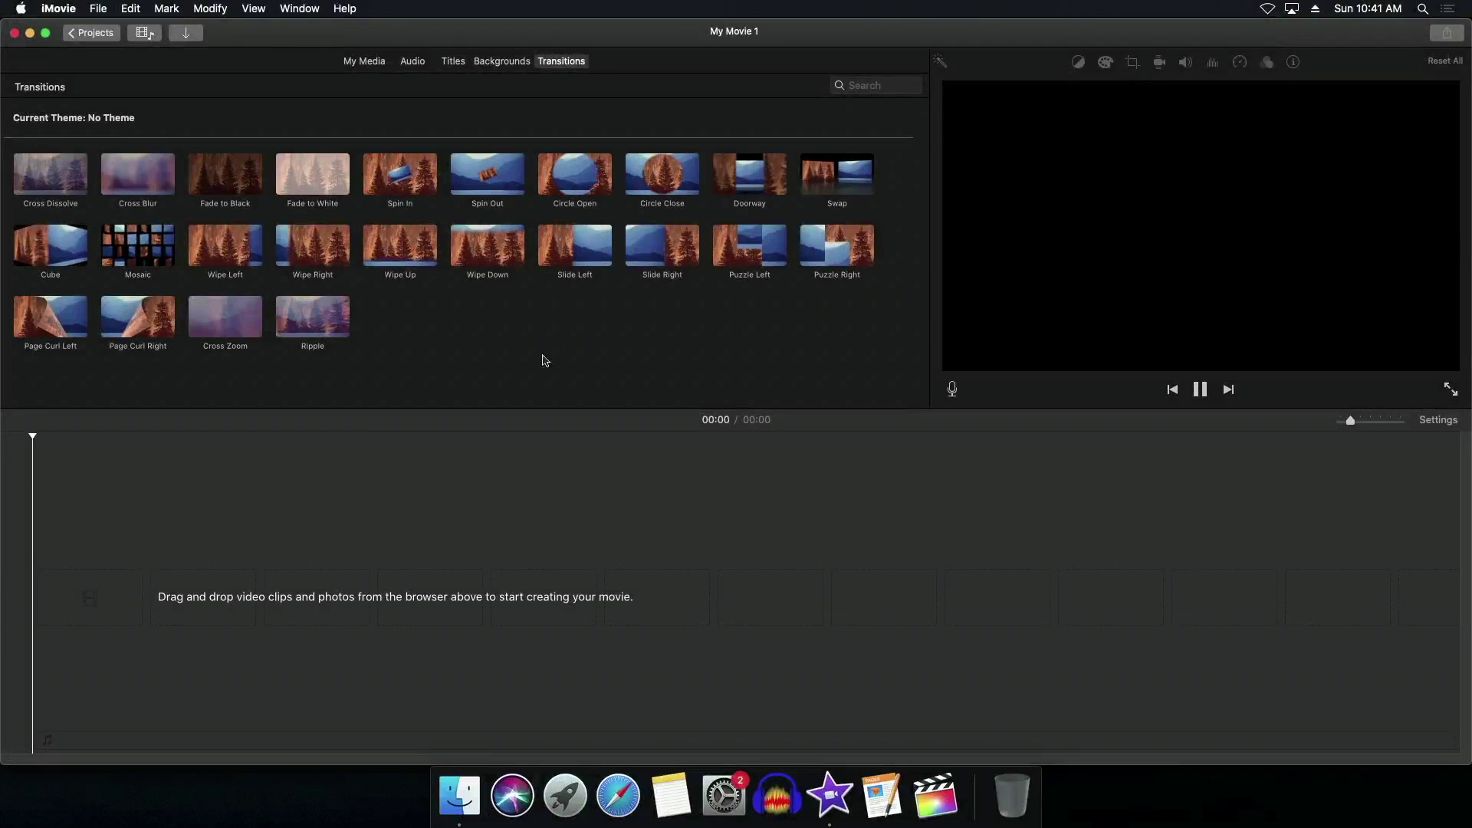
Look at the media of My Movie 1, the Photos library and the list of all events.
left_click(366, 68)
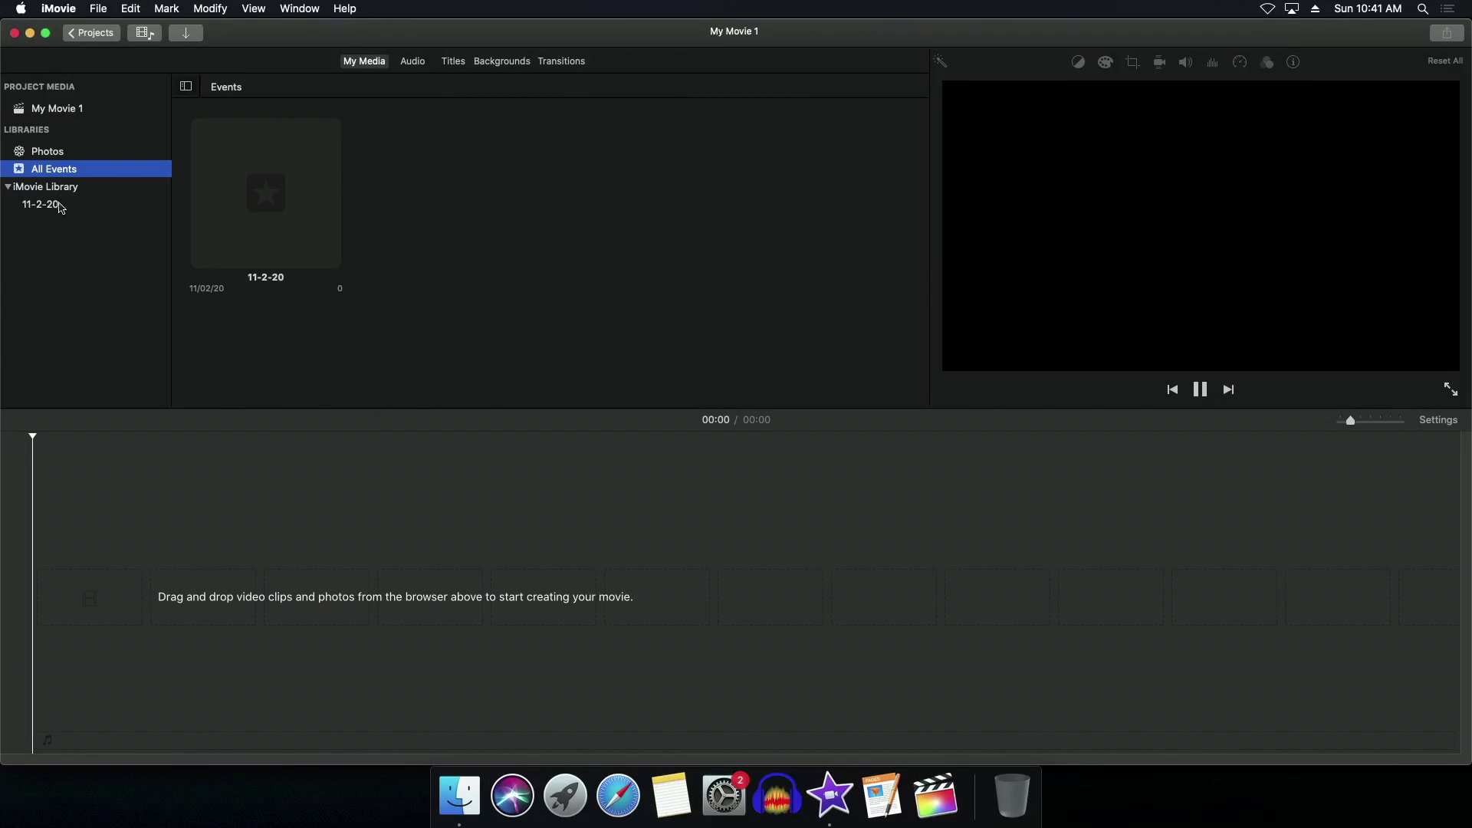
left_click(75, 110)
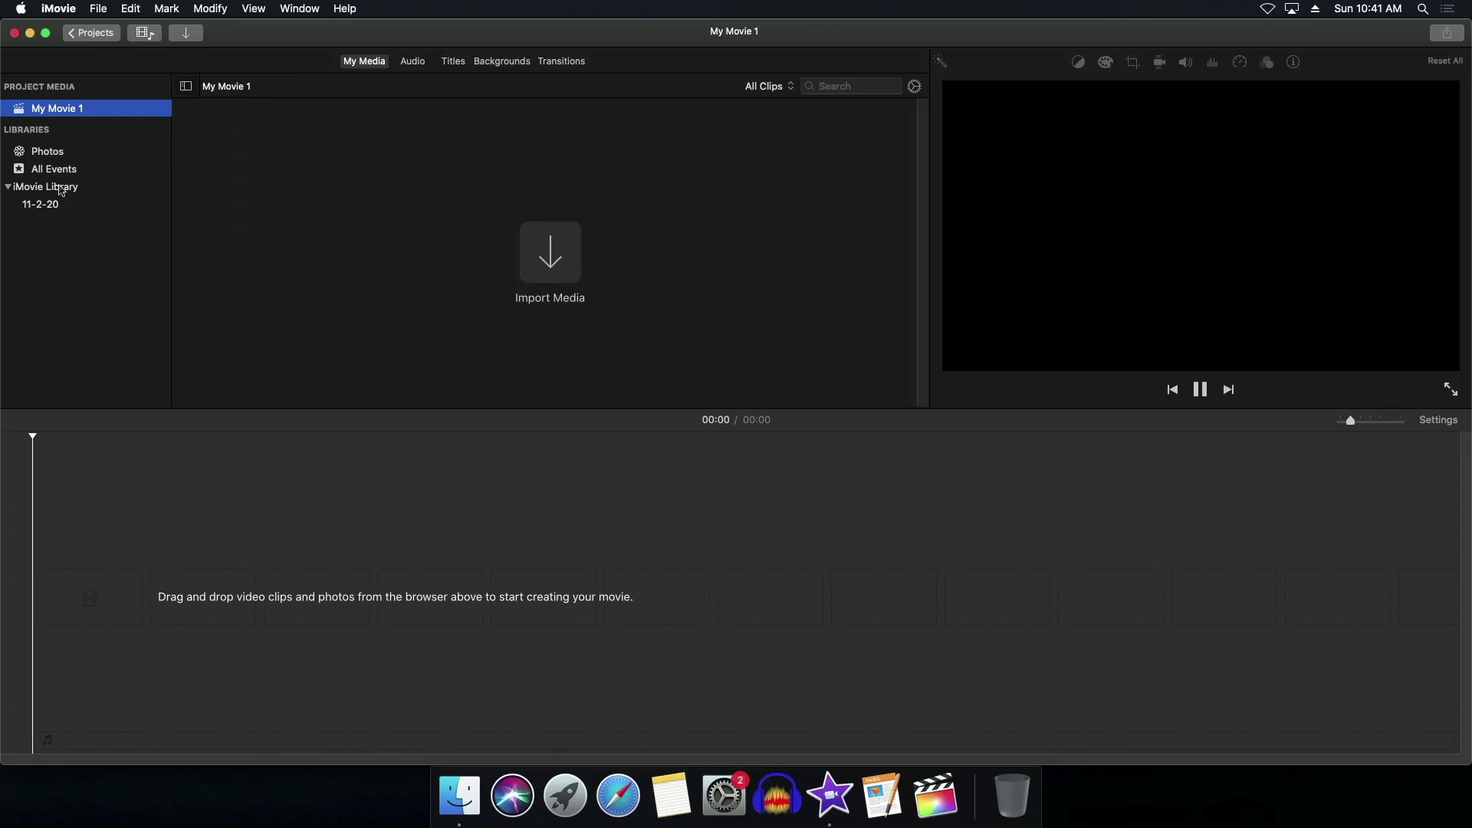
left_click(66, 154)
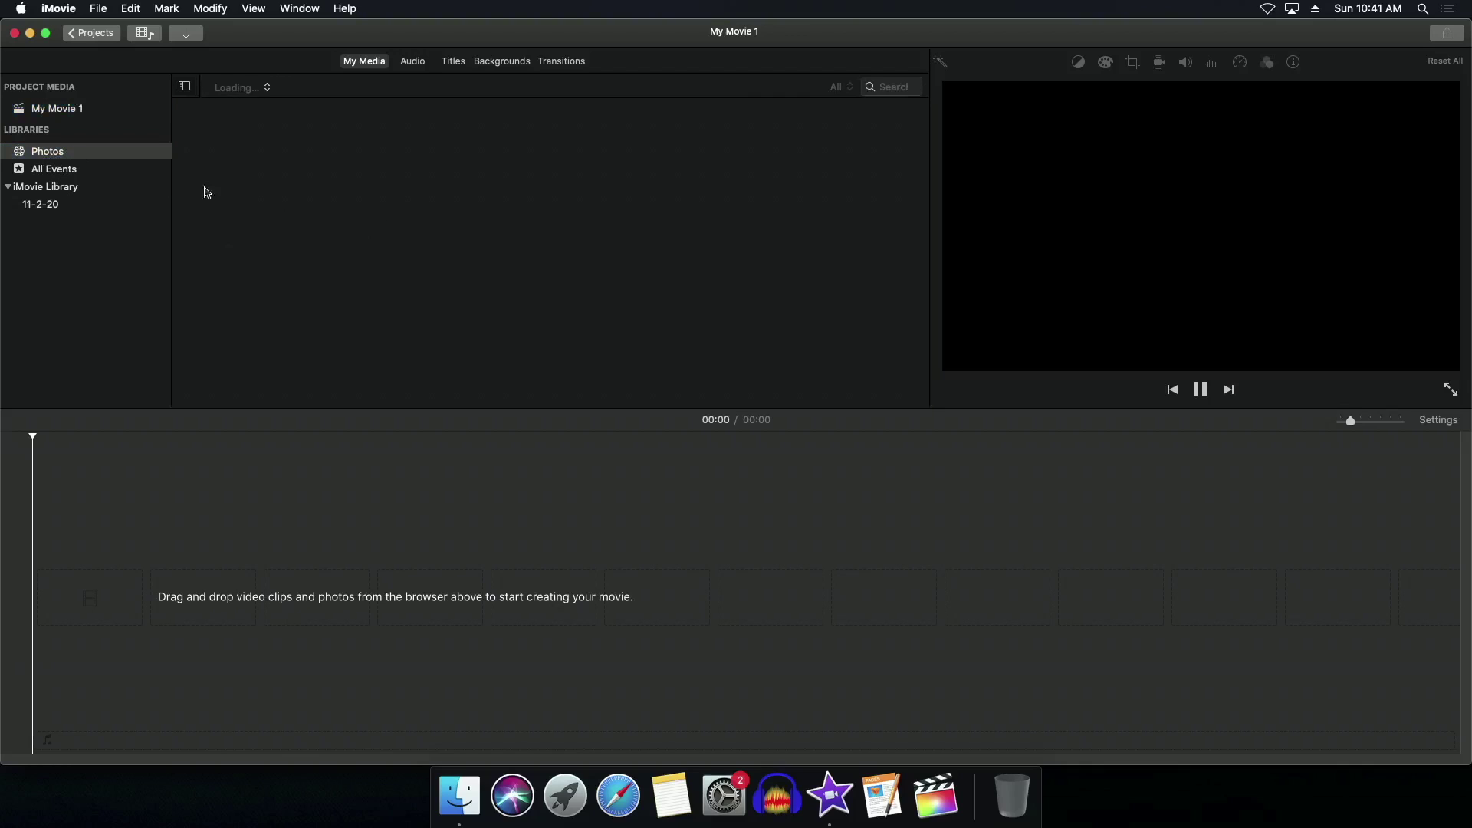
left_click(89, 172)
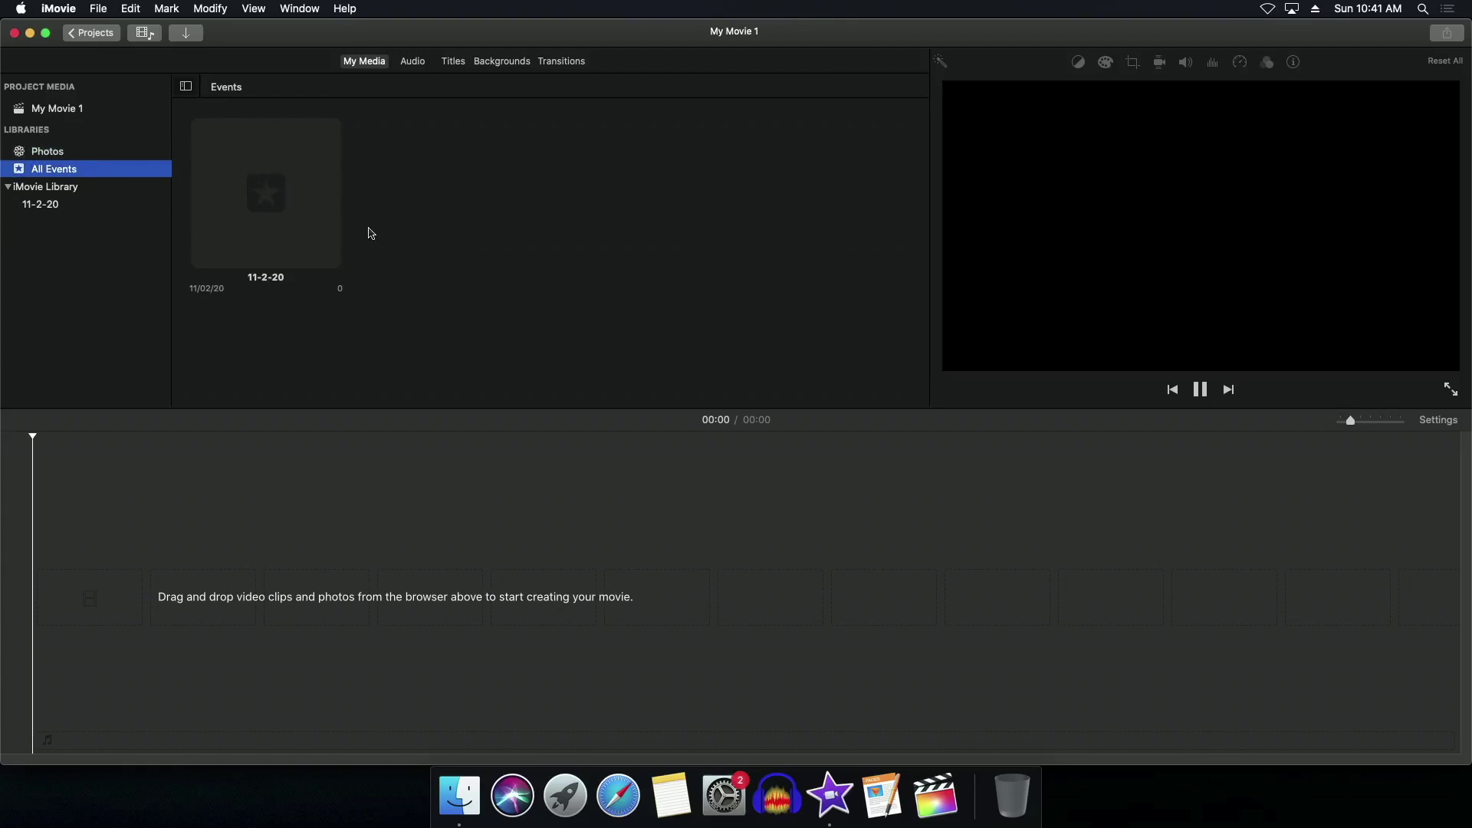
Rename the 11-2-20 event in the iMovie Library as Test Video.
left_click(60, 204)
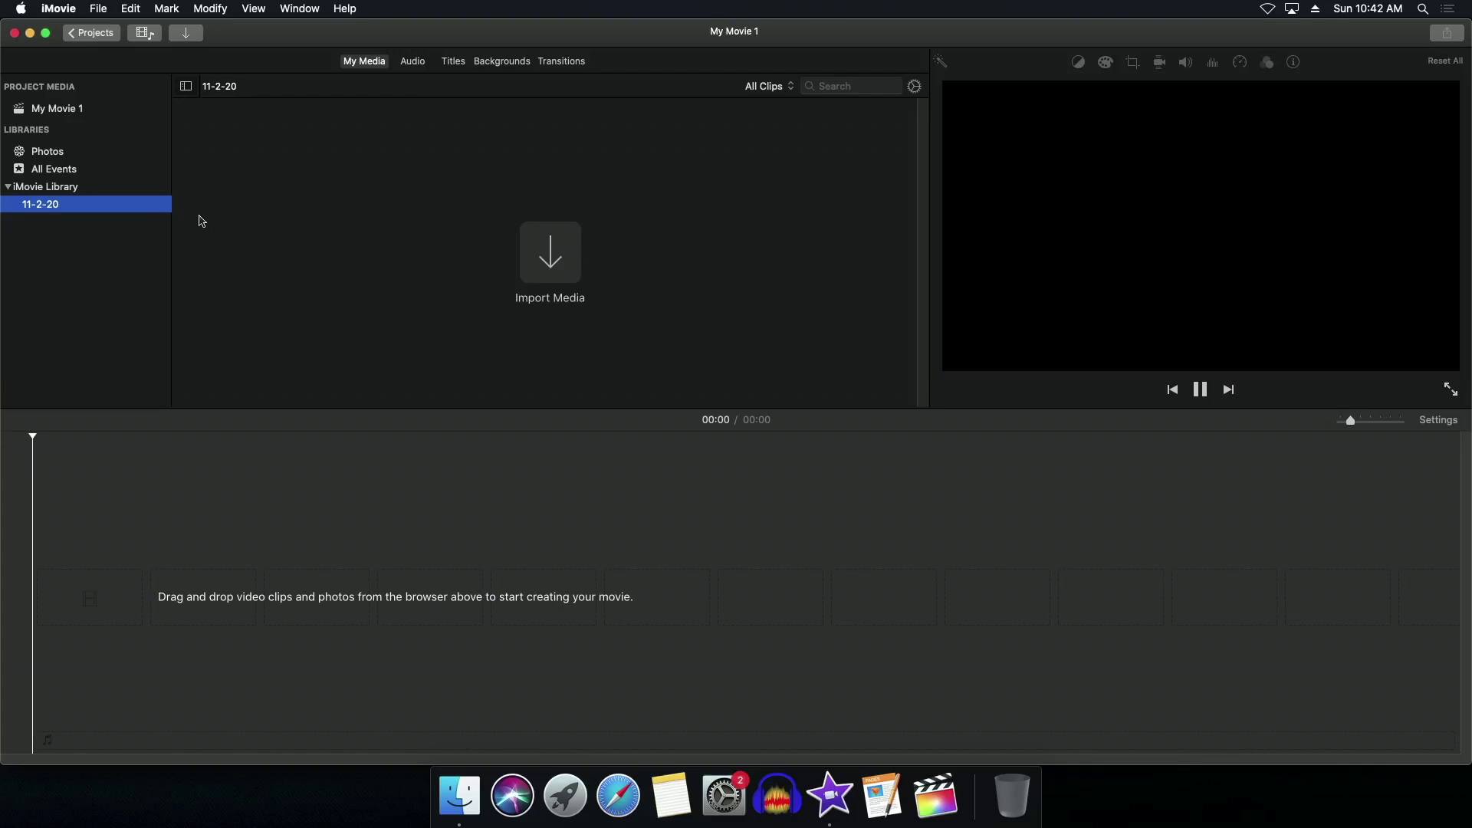
left_click(62, 211)
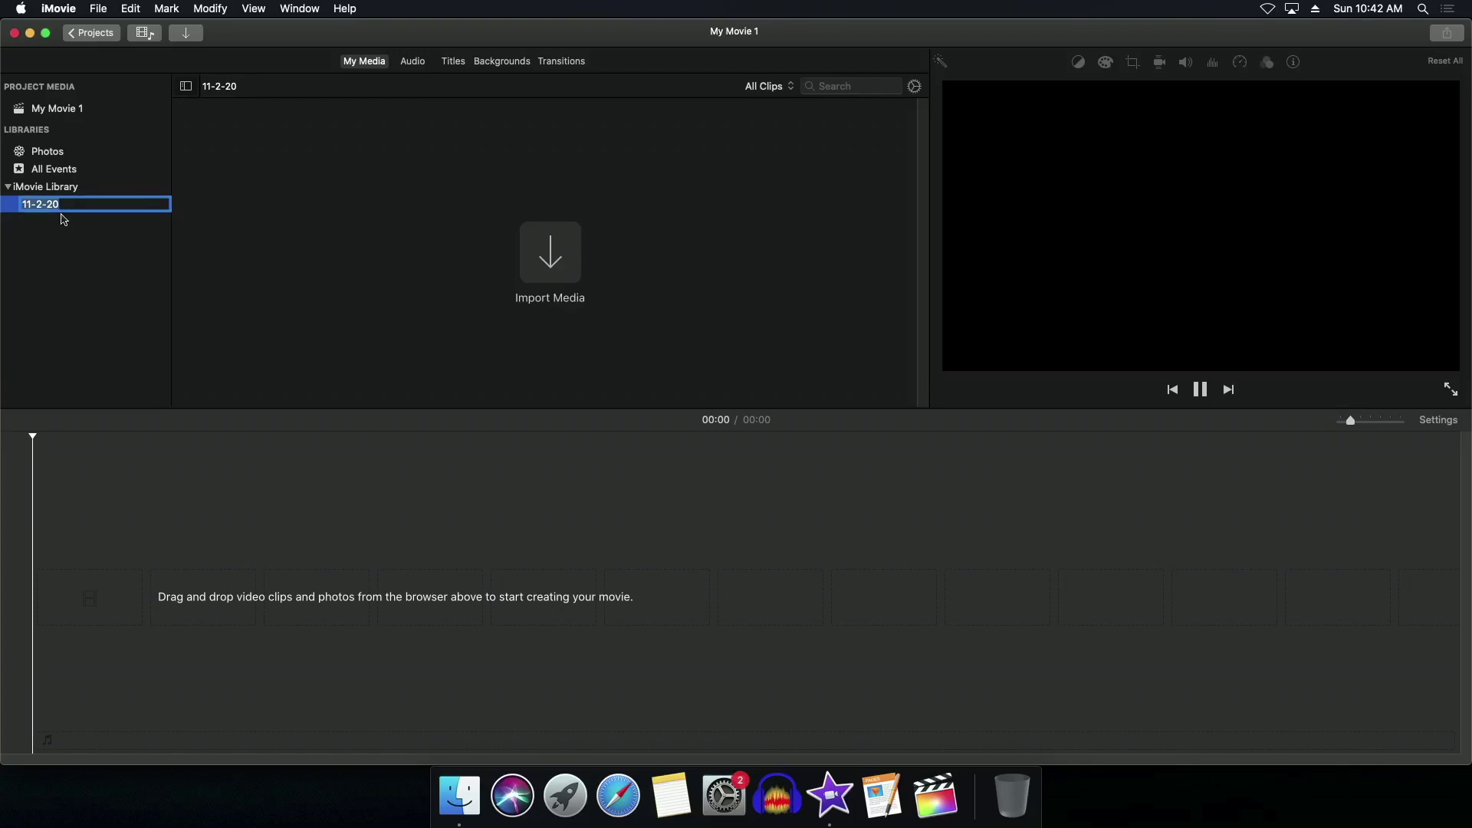
type("Test Video")
key("Return")
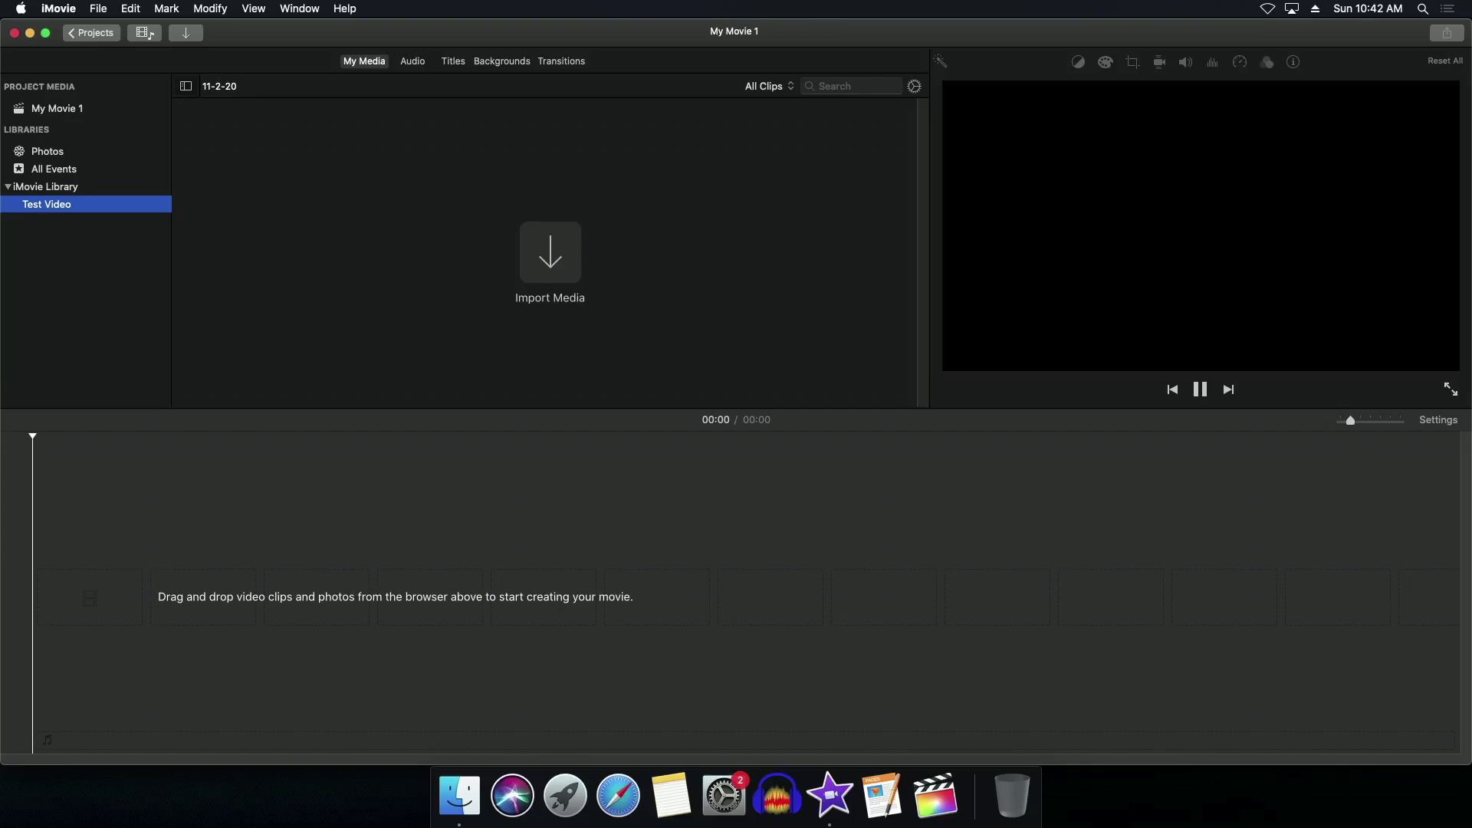
Create a new event in the iMovie Library with its default name and delete it again.
right_click(67, 189)
left_click(87, 199)
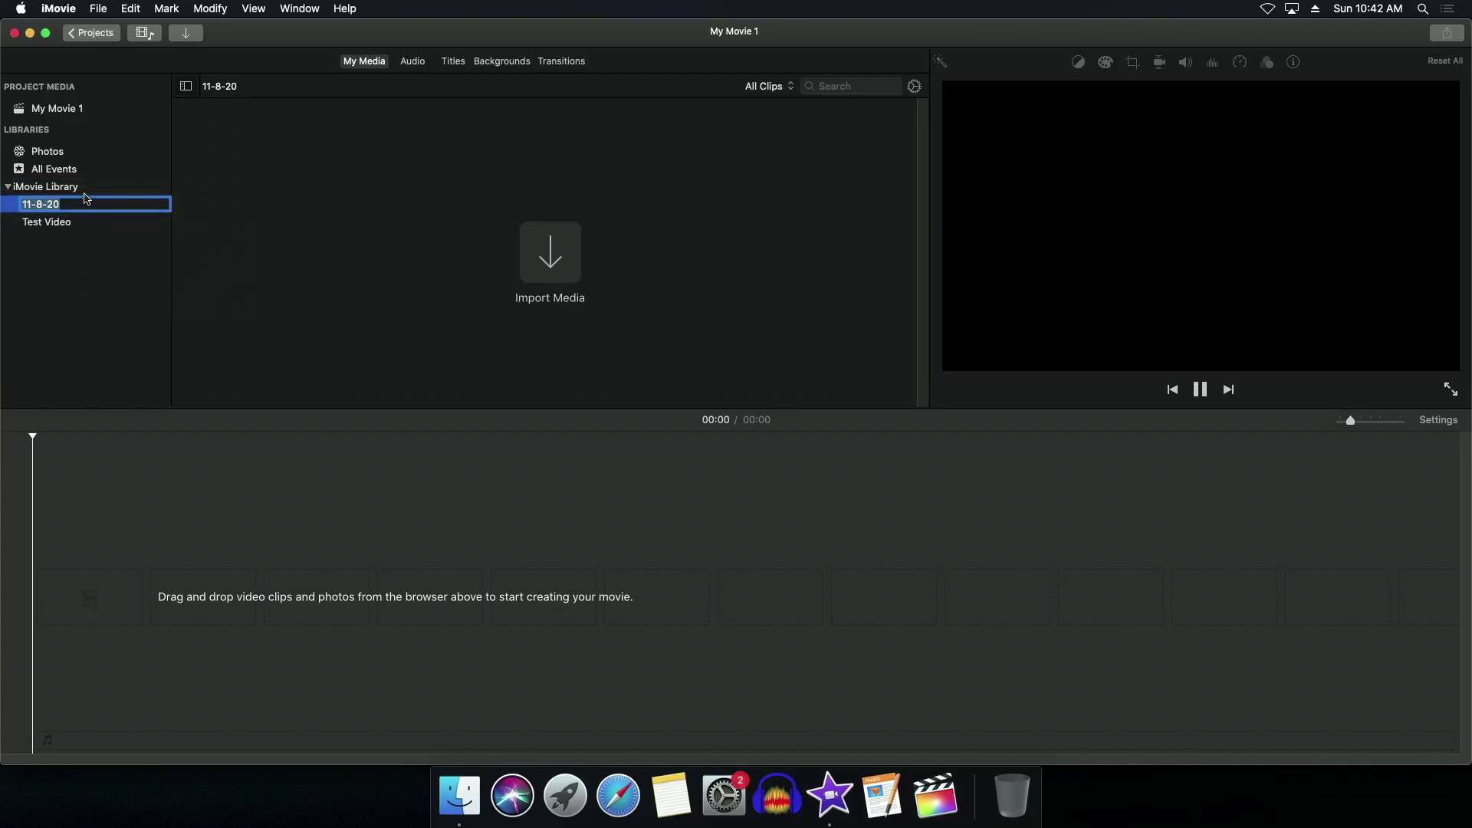
key("Return")
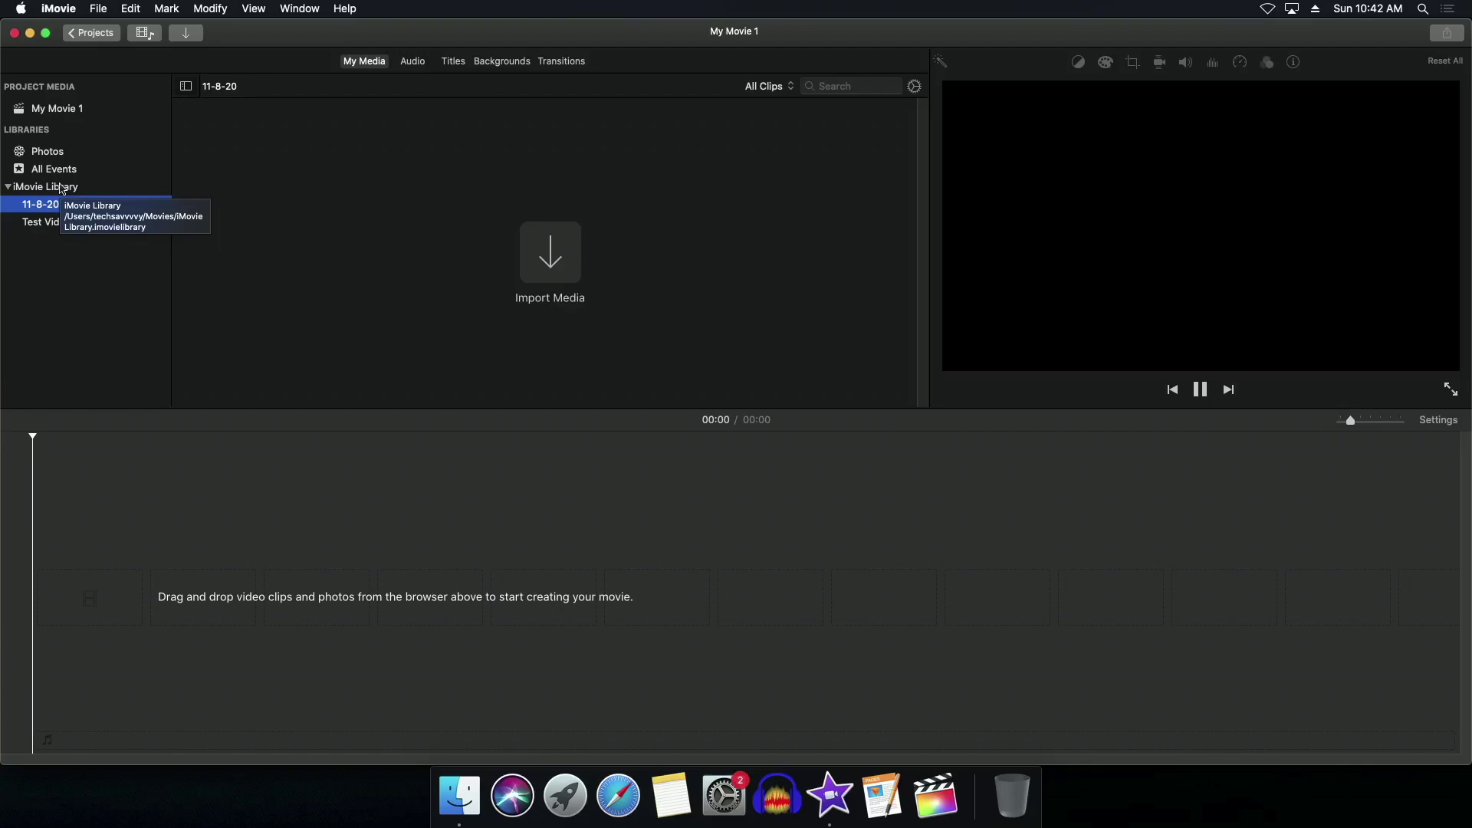
key("super+BackSpace")
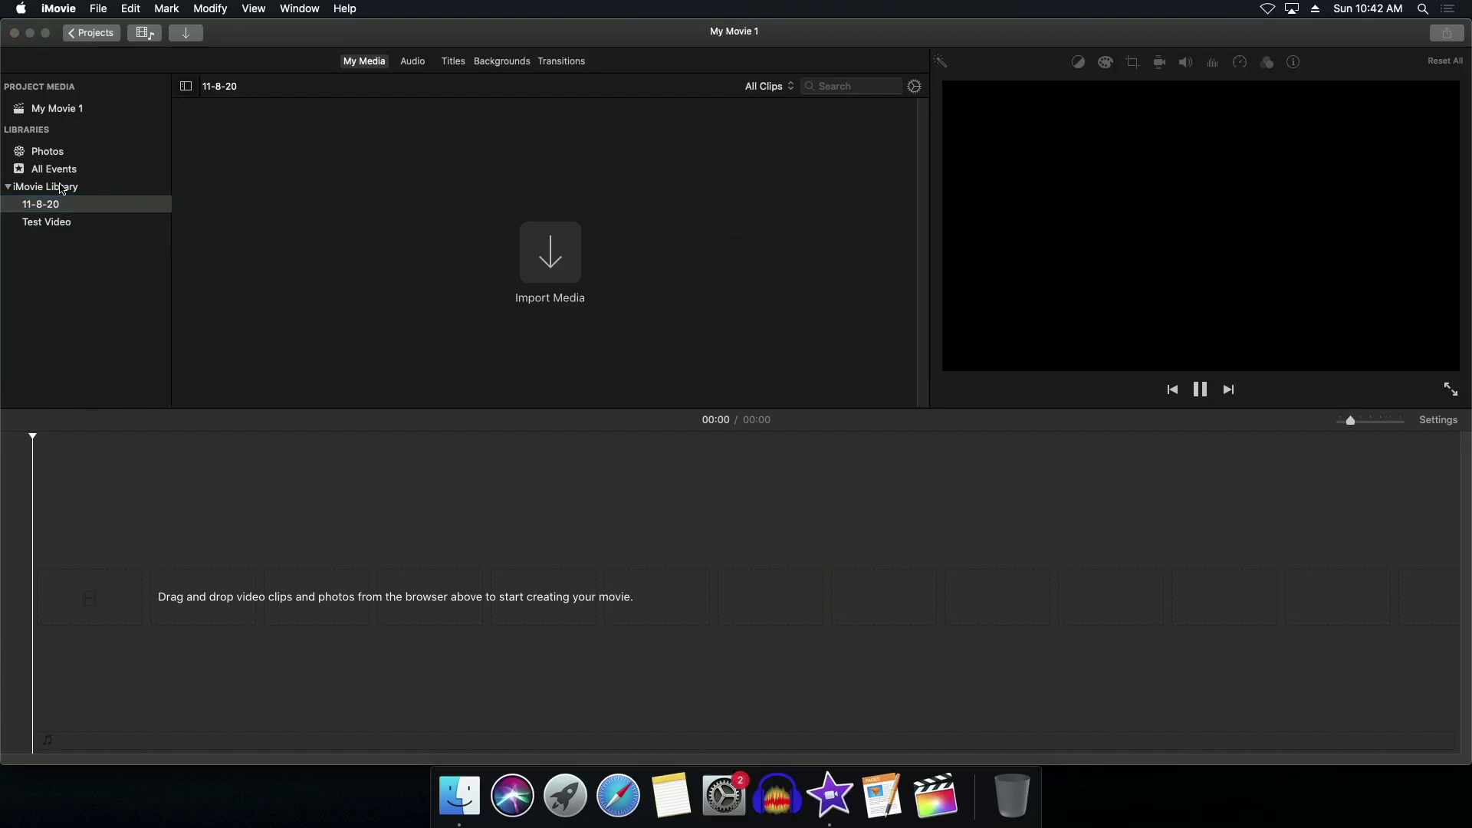
key("Return")
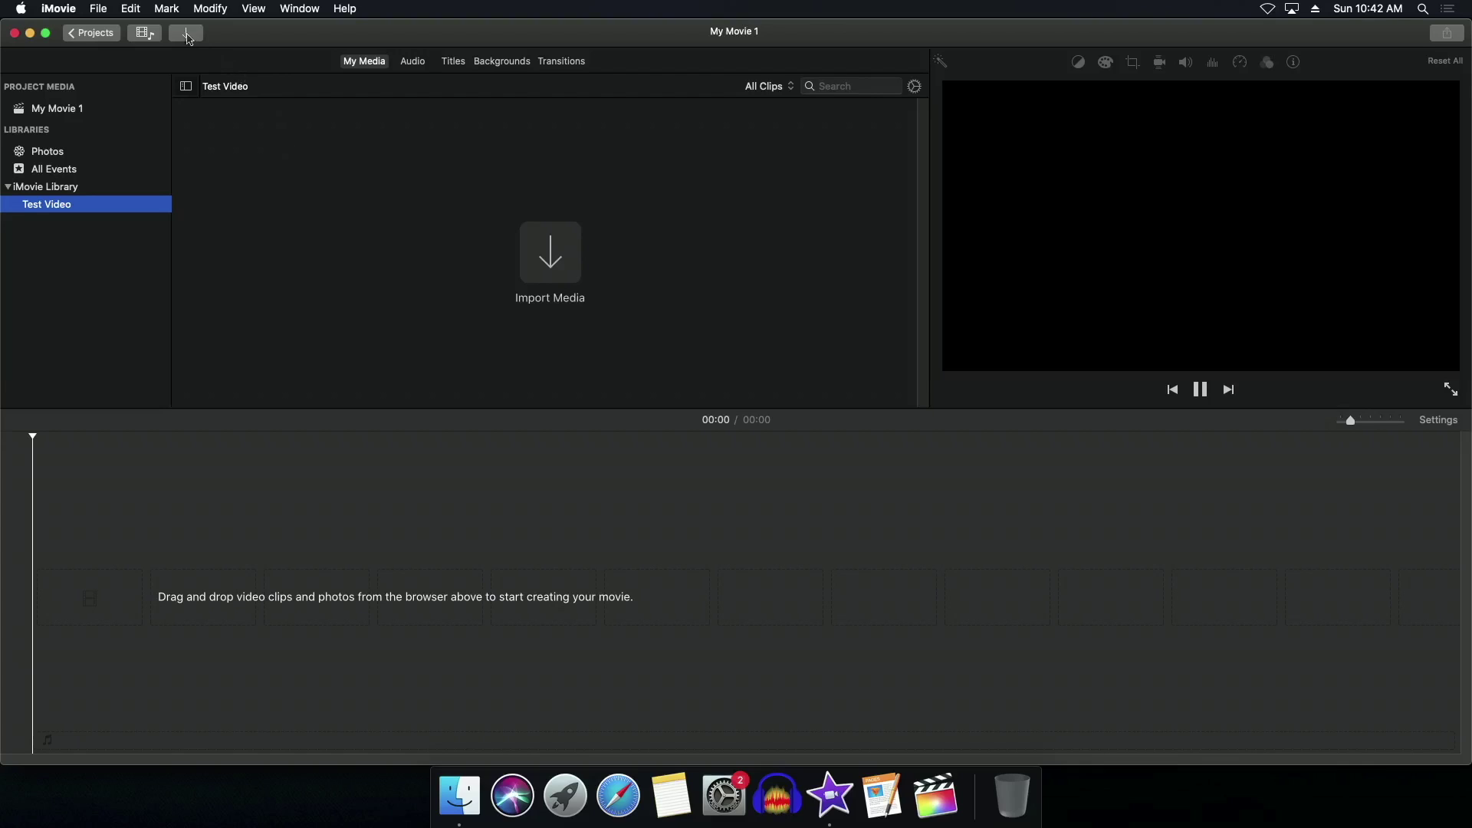
View the media import window twice, closing it each time without importing anything.
left_click(185, 33)
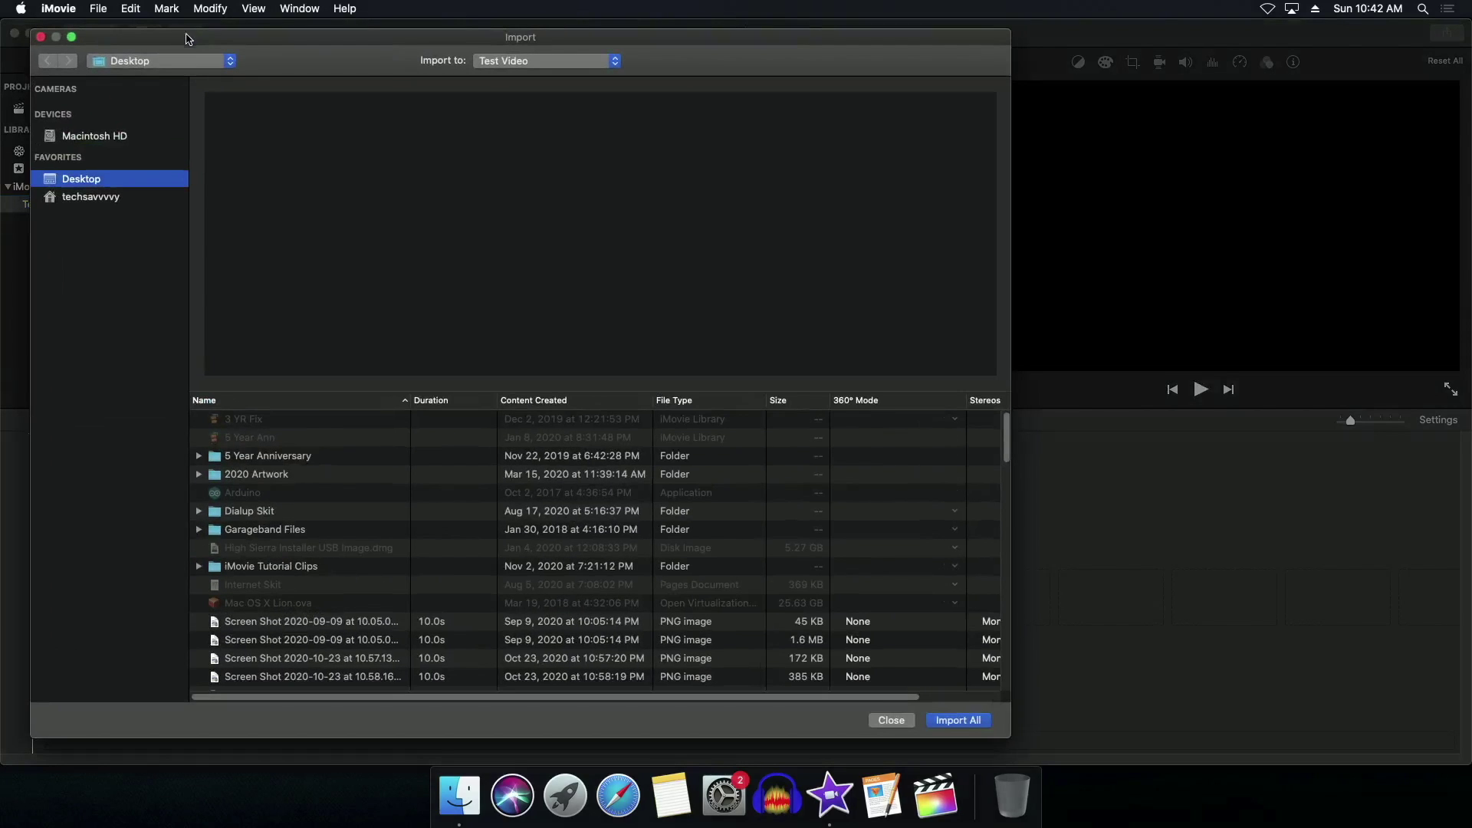
left_click(891, 720)
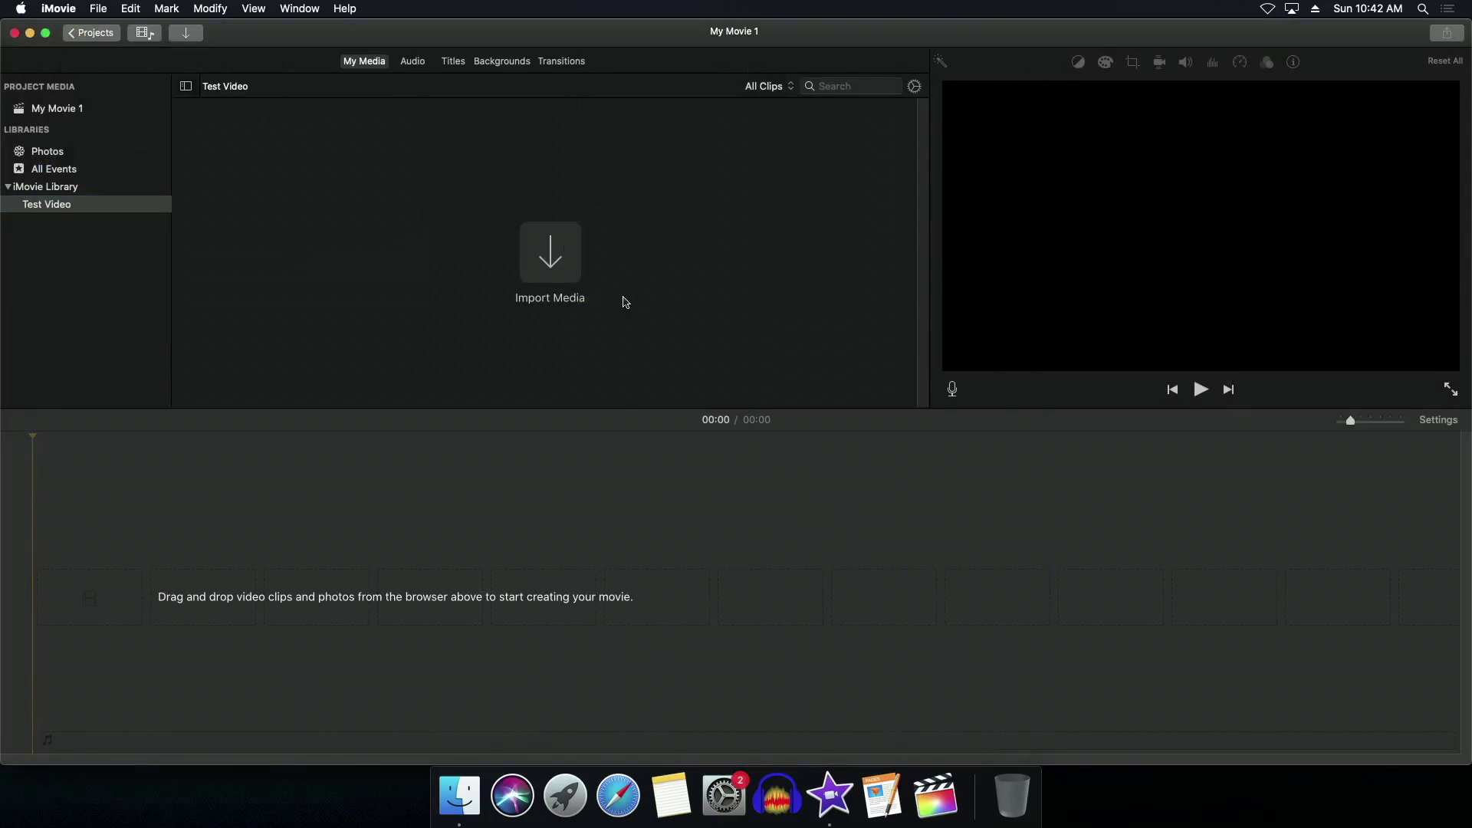
left_click(553, 257)
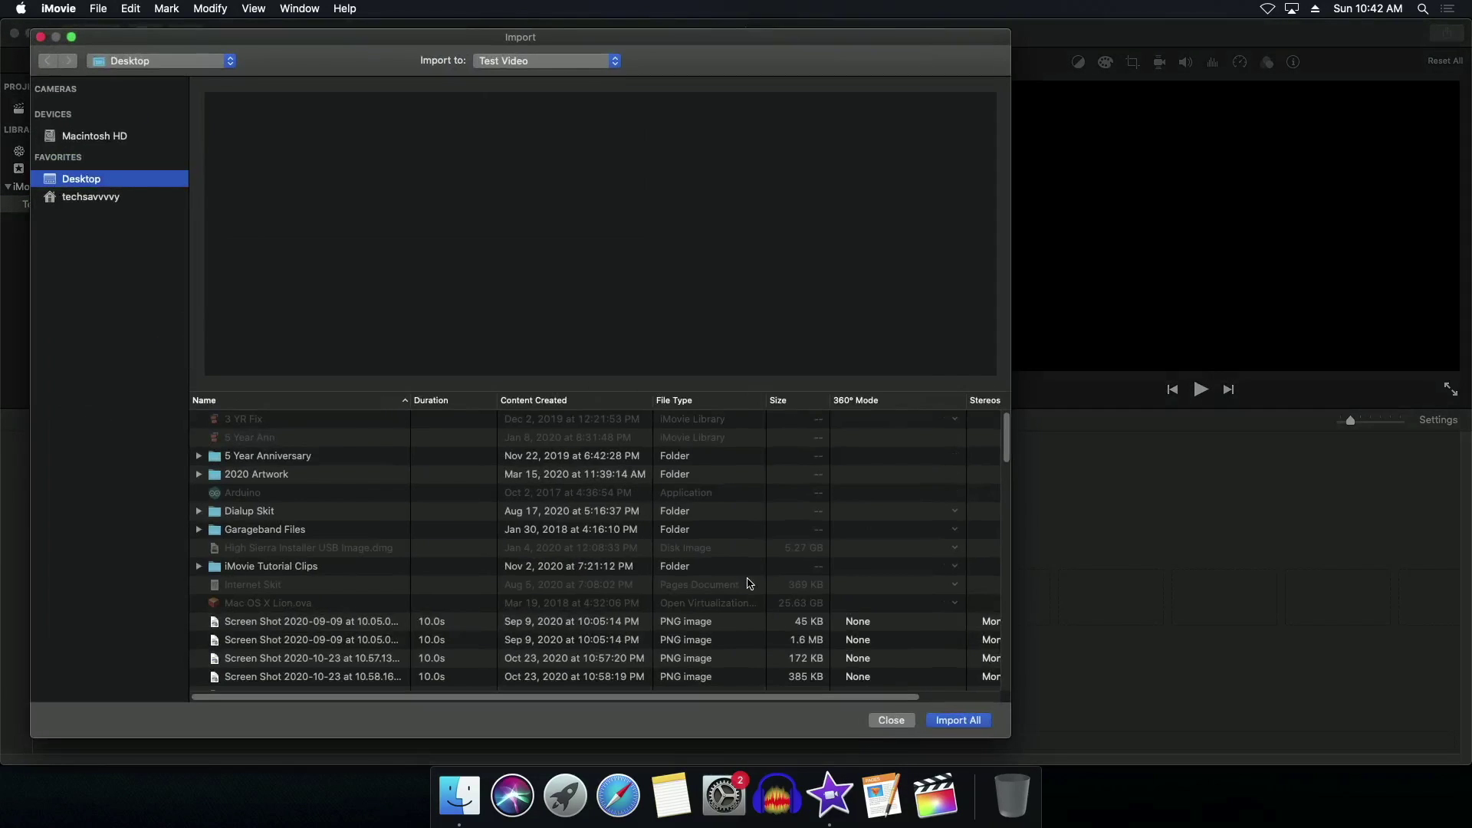
left_click(892, 722)
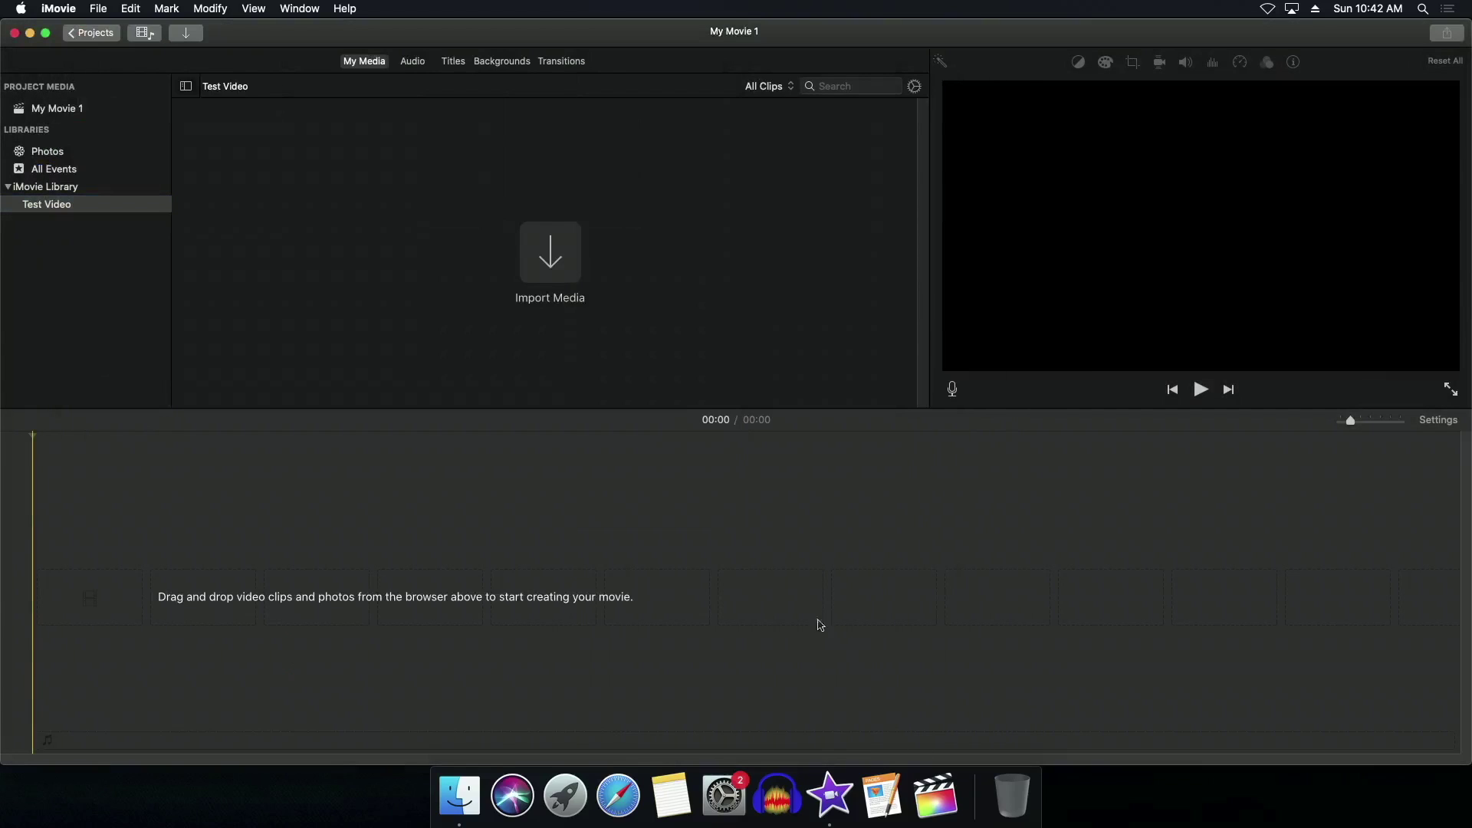
Open the media import window, browse the Desktop files and allow access to the Downloads folder.
key("super+i")
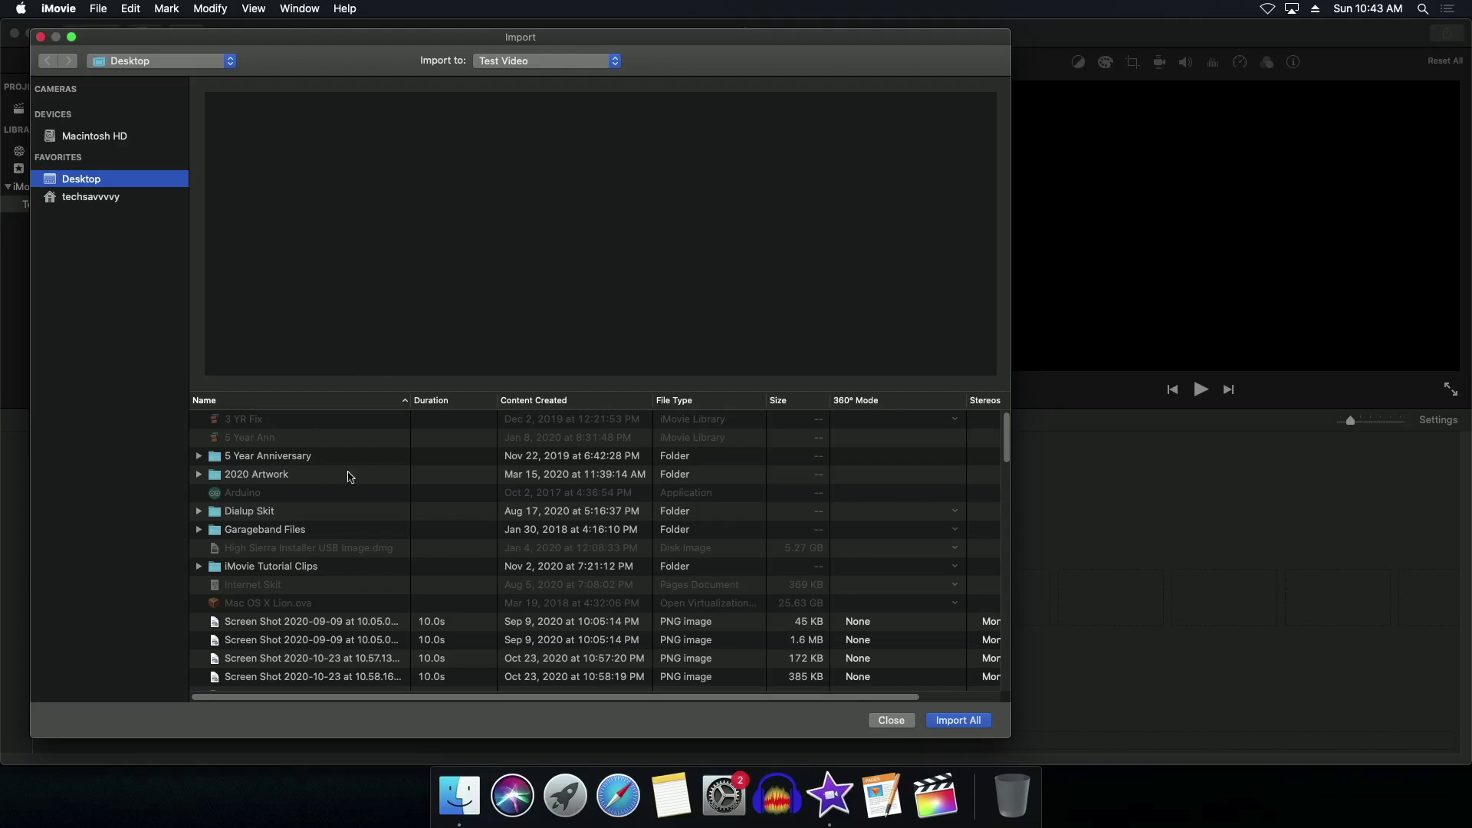
scroll(365, 469, "down", 10)
scroll(365, 469, "up", 10)
left_click(87, 200)
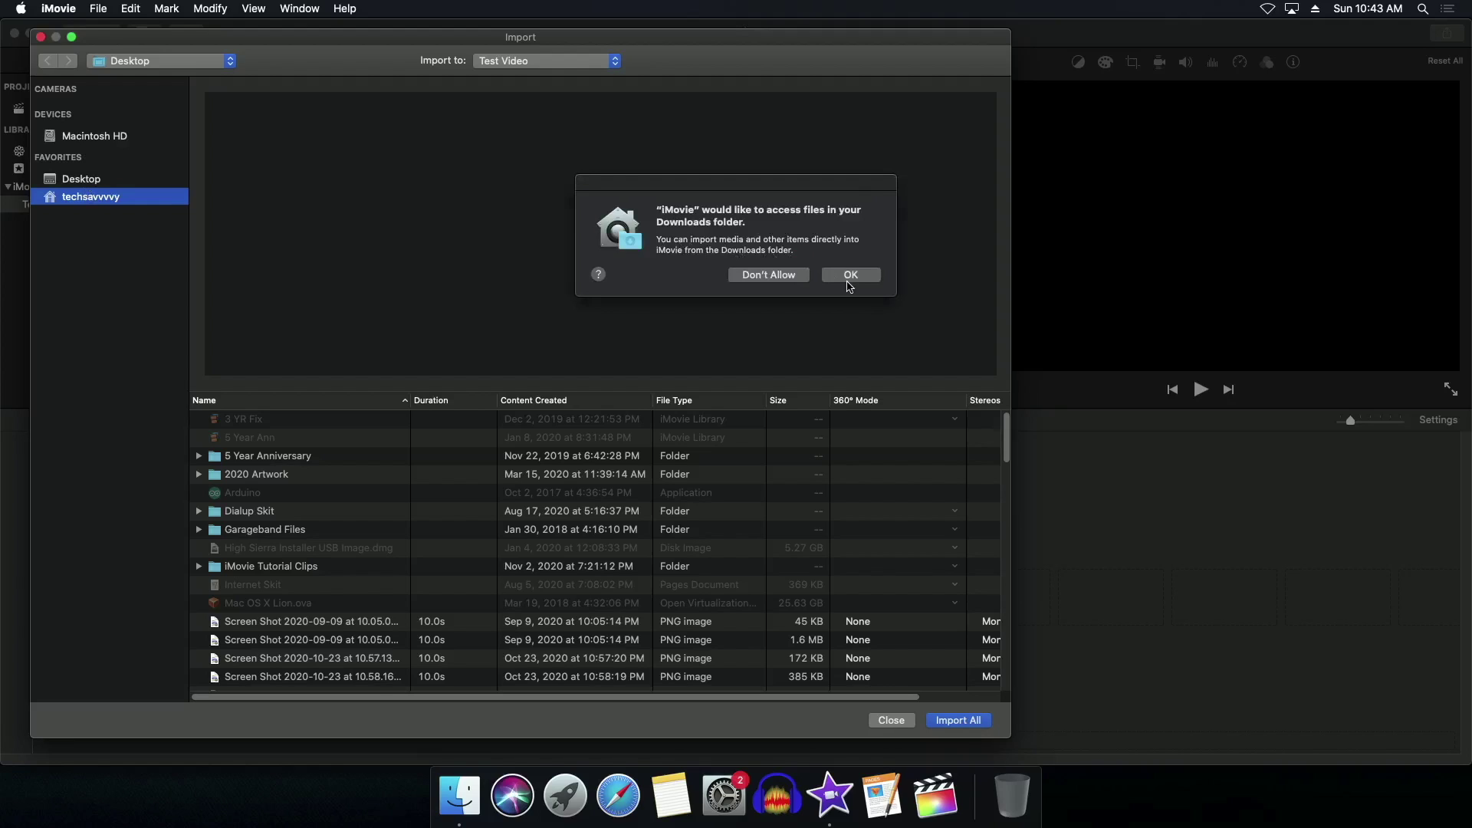
left_click(848, 279)
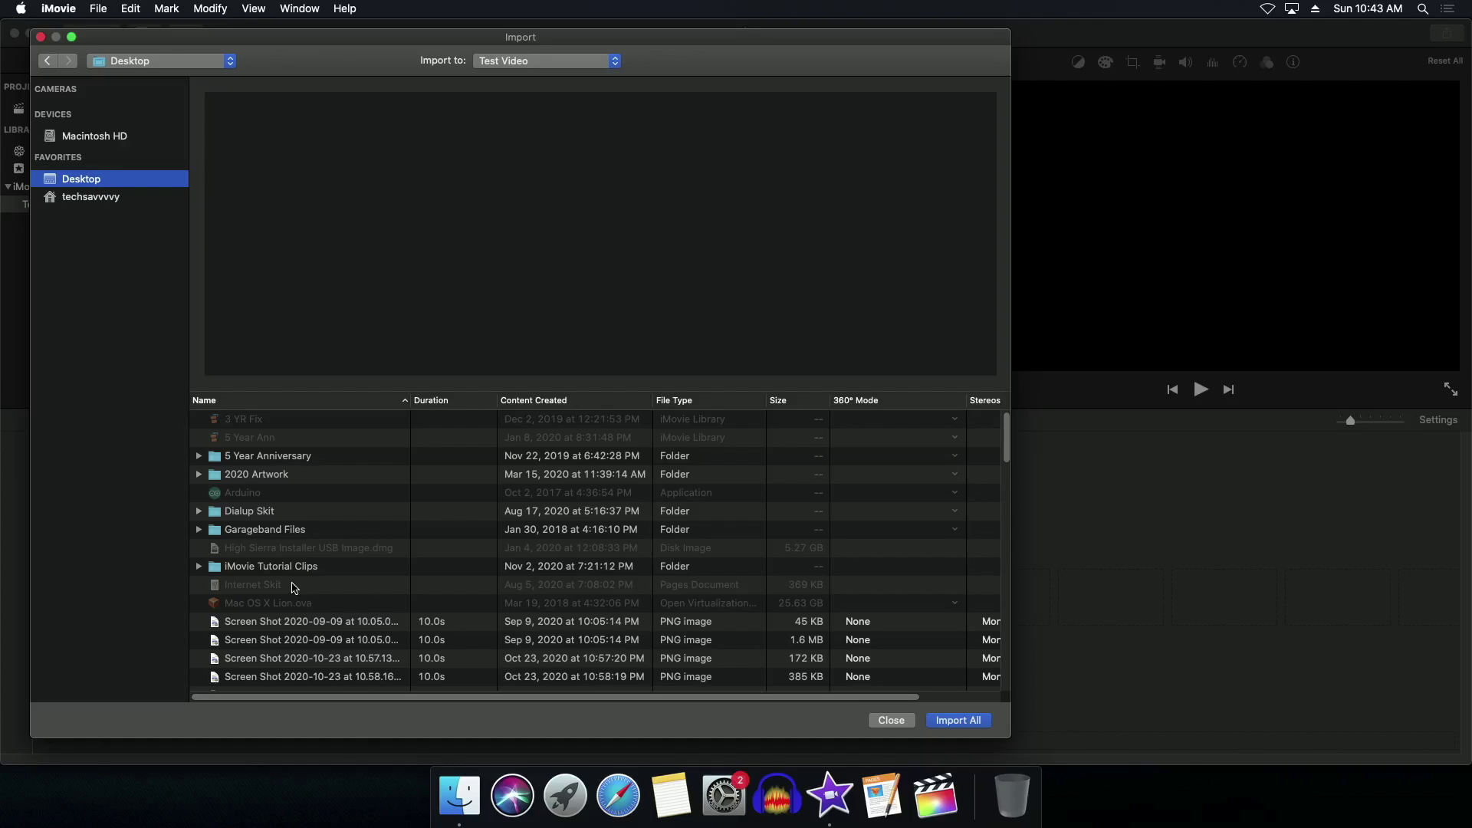
Expand the iMovie Tutorial Clips folder and preview its 4.mp4 and My Movie.mp4 files before reselecting the folder.
left_click(273, 568)
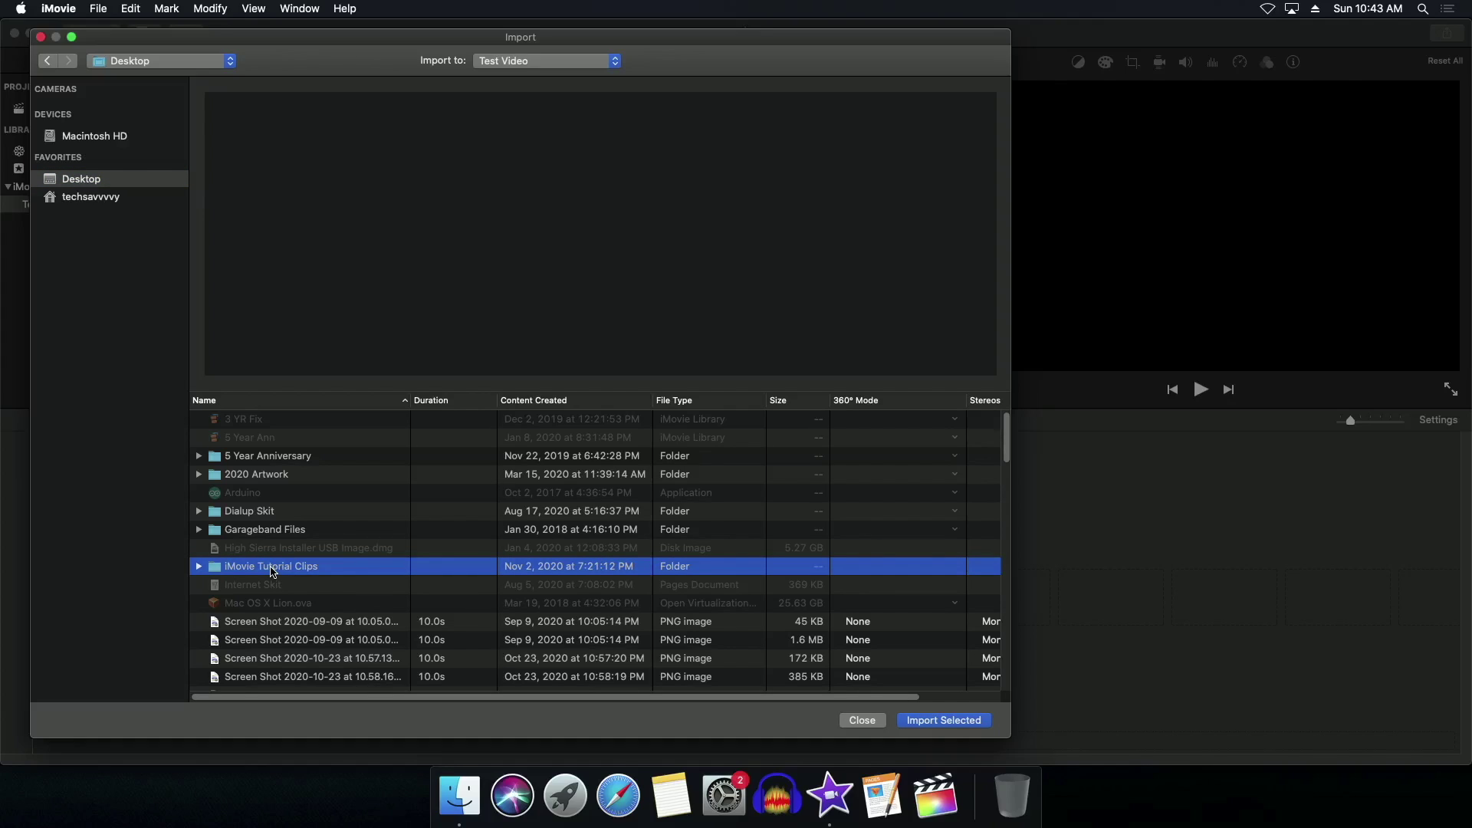
key("Right")
left_click(261, 590)
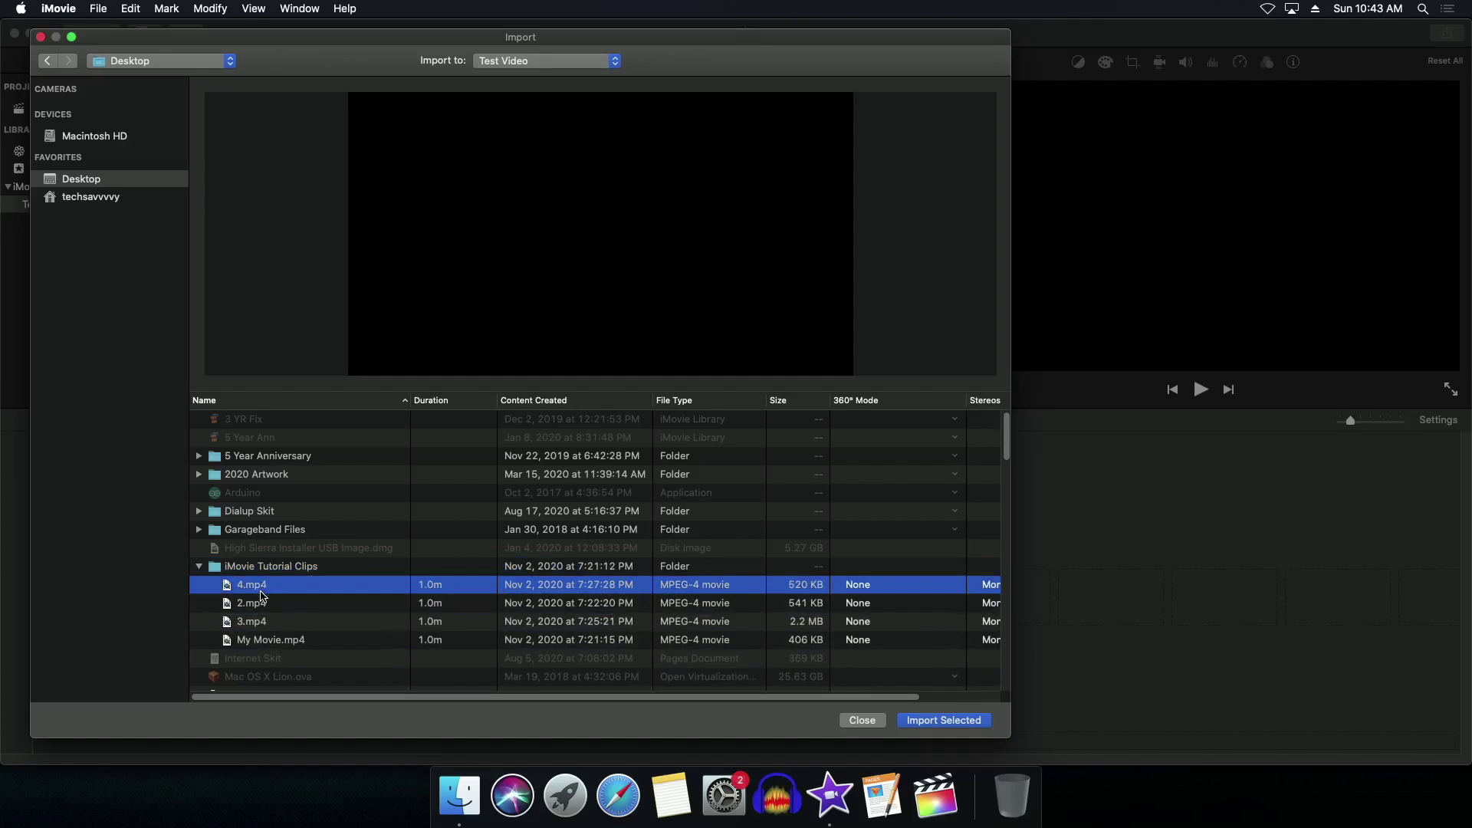
left_click(269, 641)
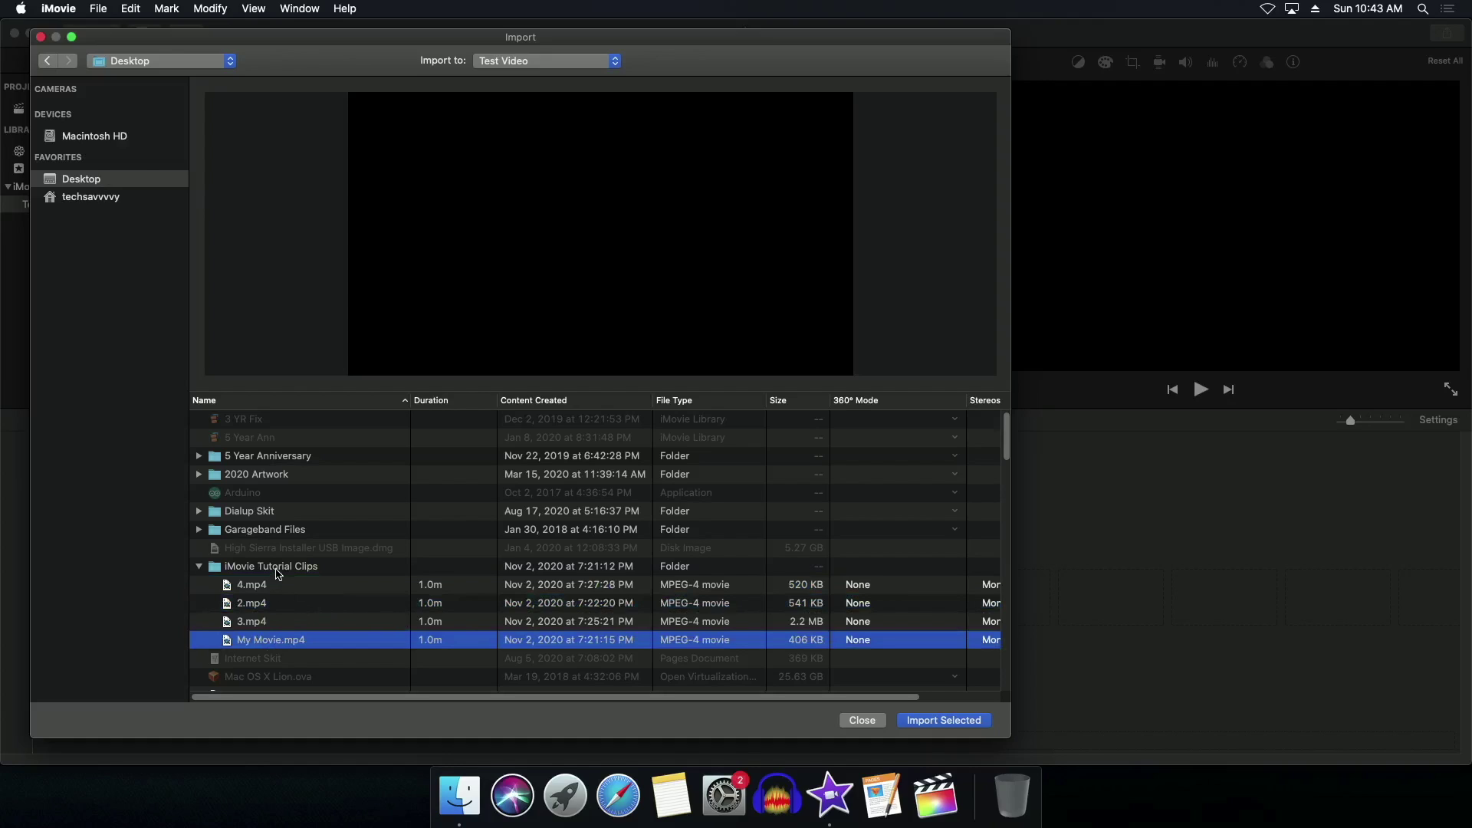
left_click(288, 568)
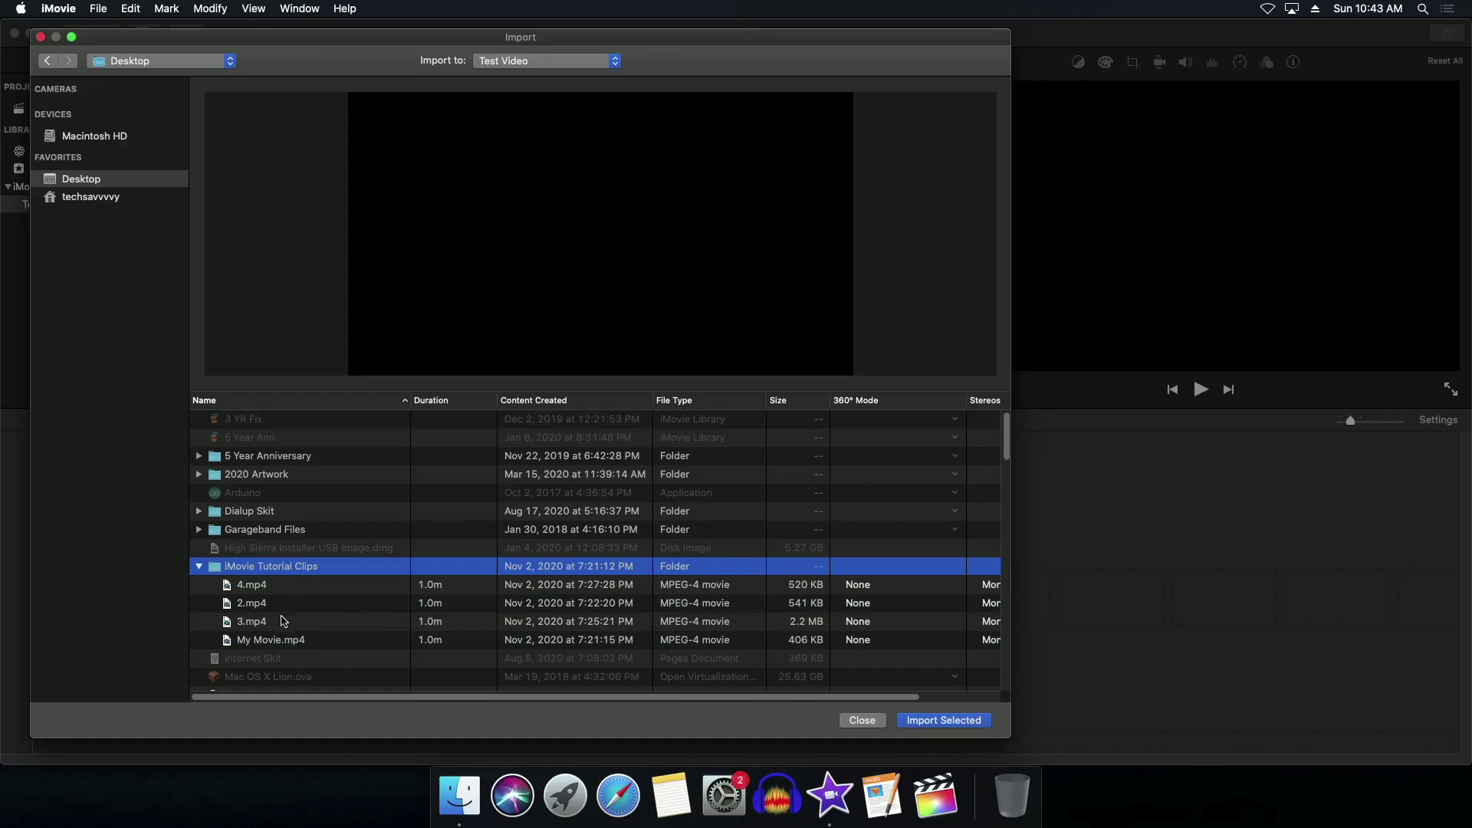
Select the range from 2.mp4 through My Movie.mp4, and replace it with a selection of only 4.mp4 and 3.mp4.
left_click(279, 612)
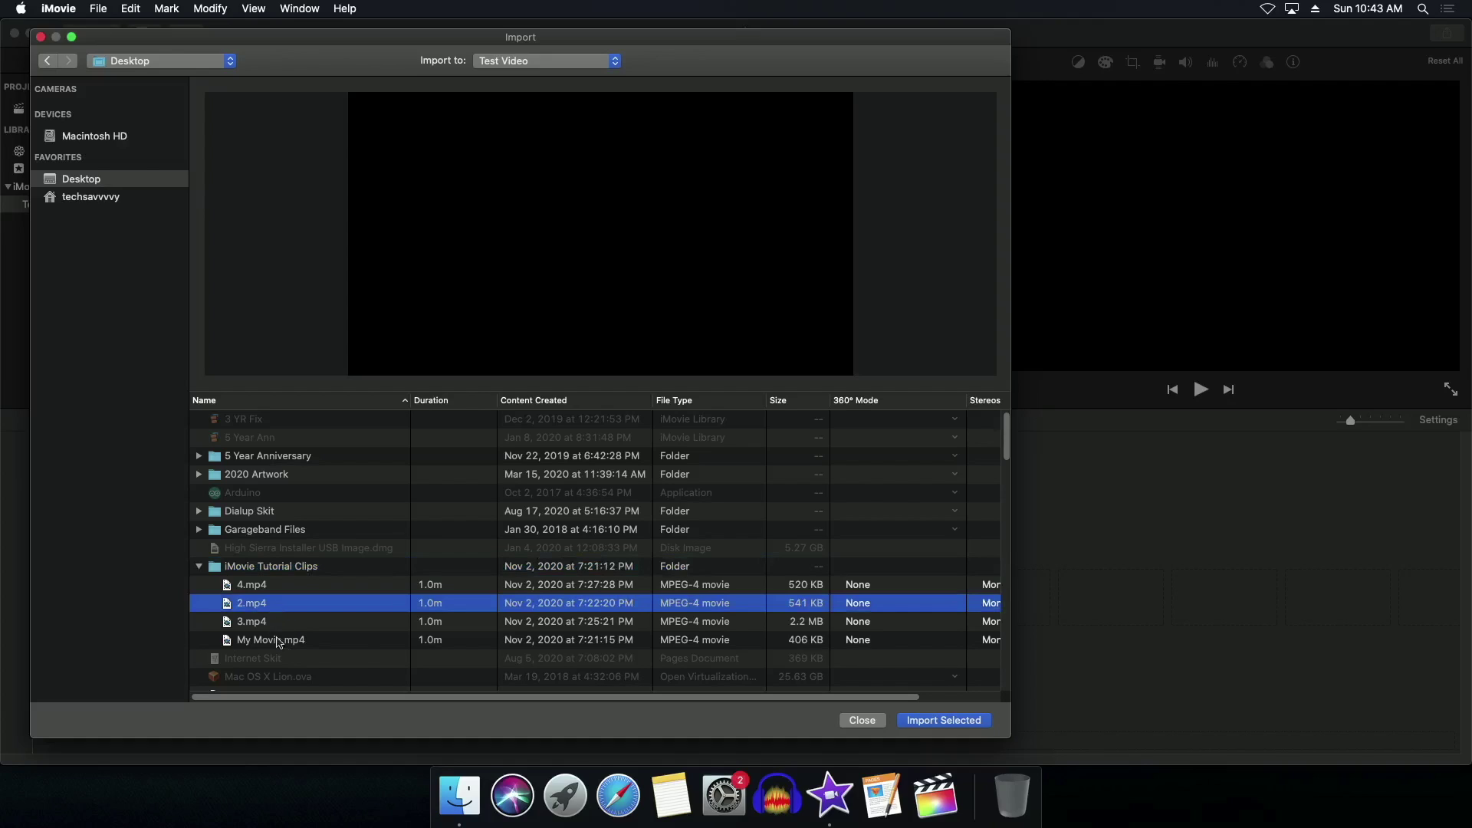
left_click(279, 643, "shift")
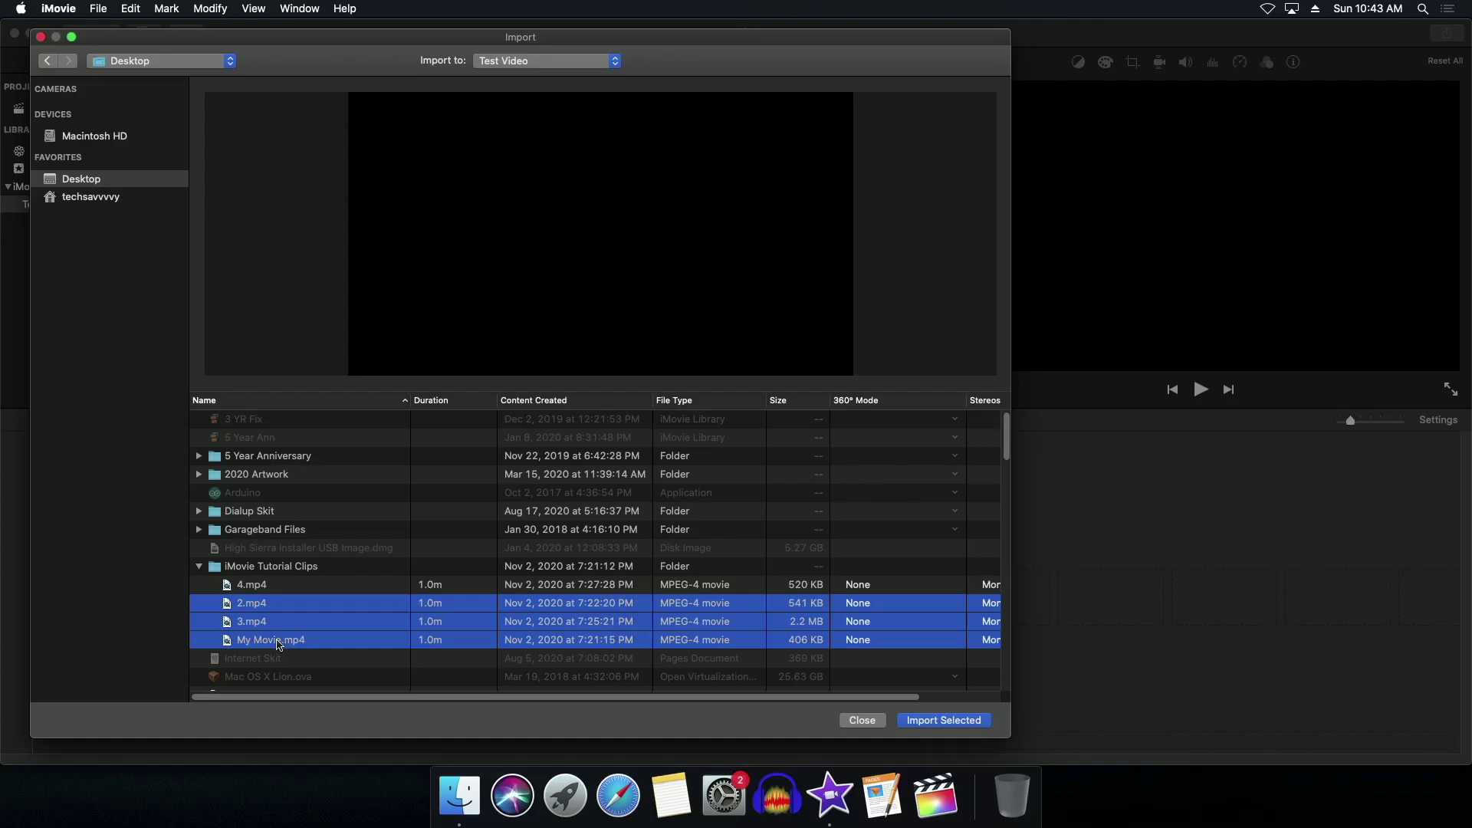
left_click(275, 592)
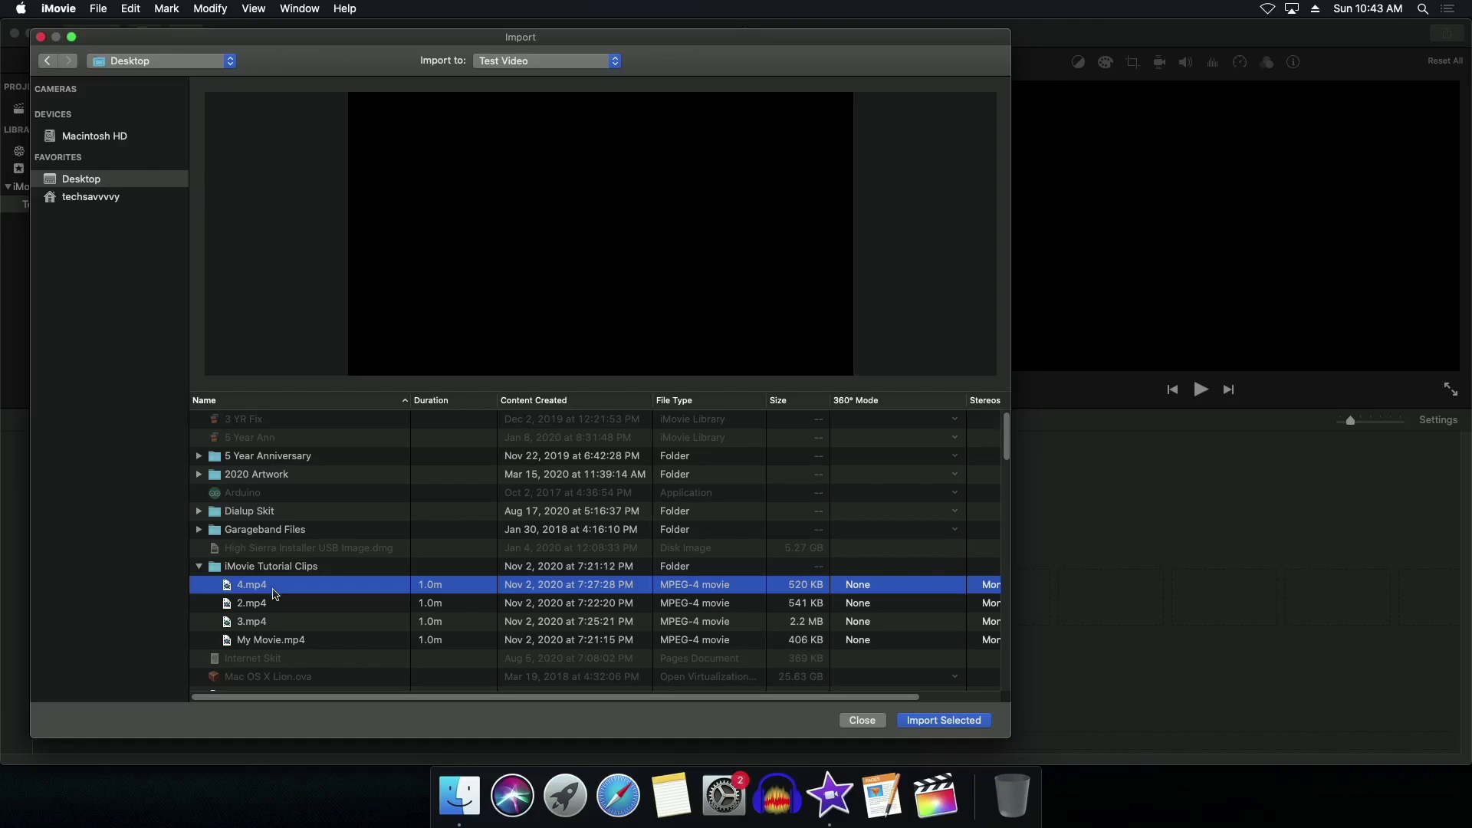
left_click(275, 621, "super")
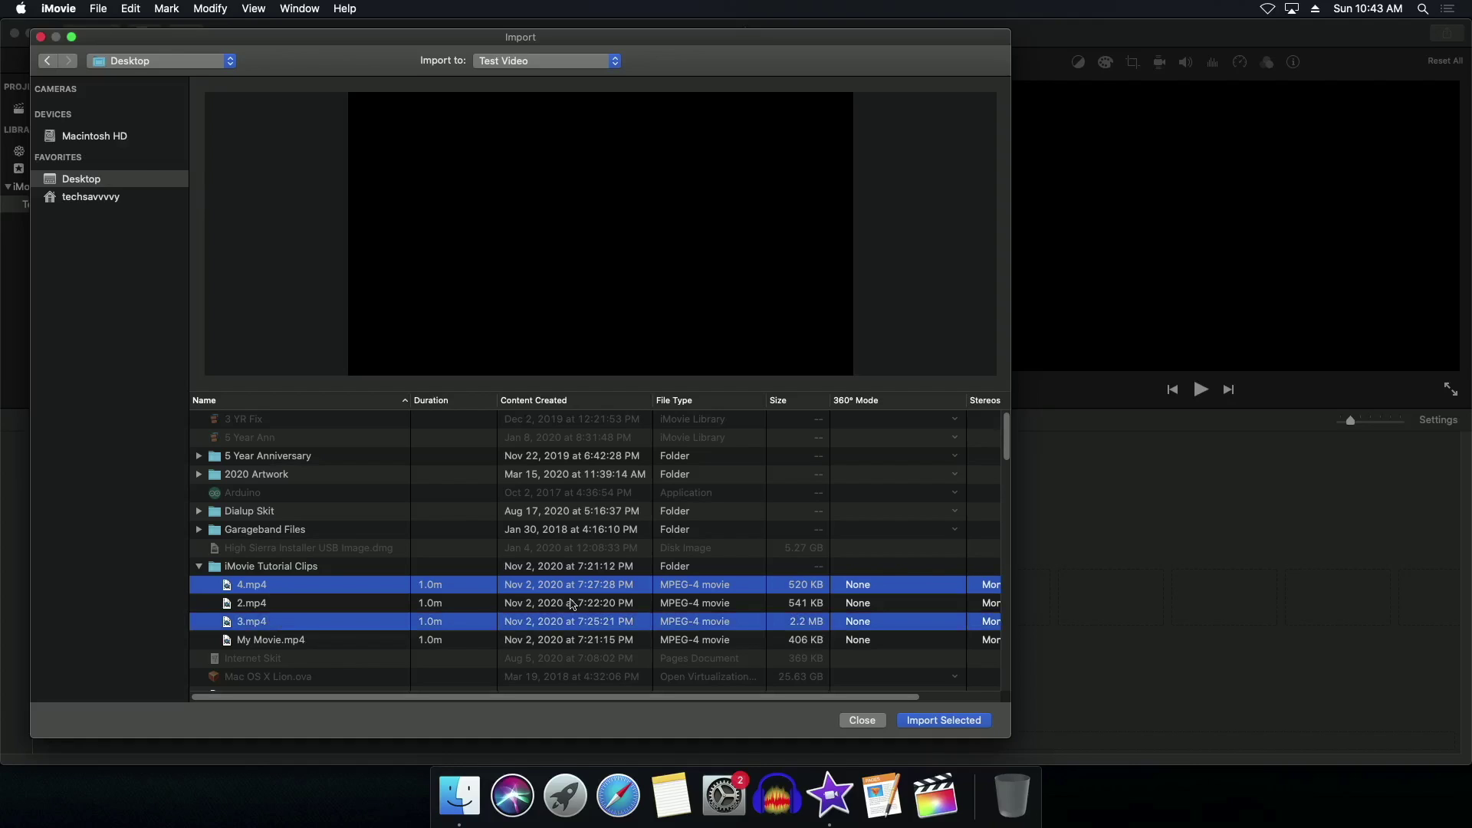
Select the iMovie Tutorial Clips, Garageband Files and 5 Year Anniversary folders together.
left_click(318, 567)
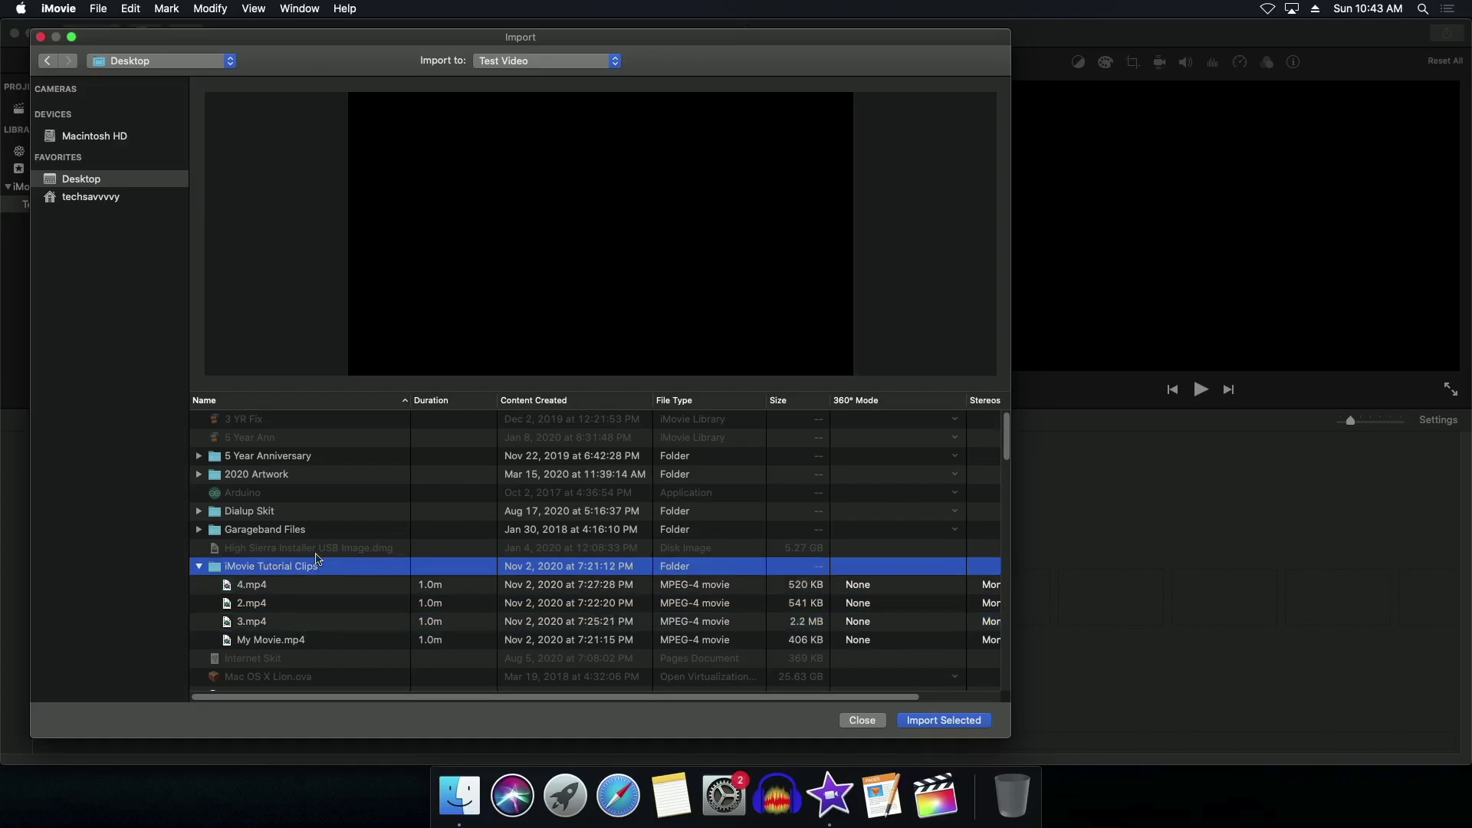
left_click(310, 531, "super")
left_click(306, 459, "super")
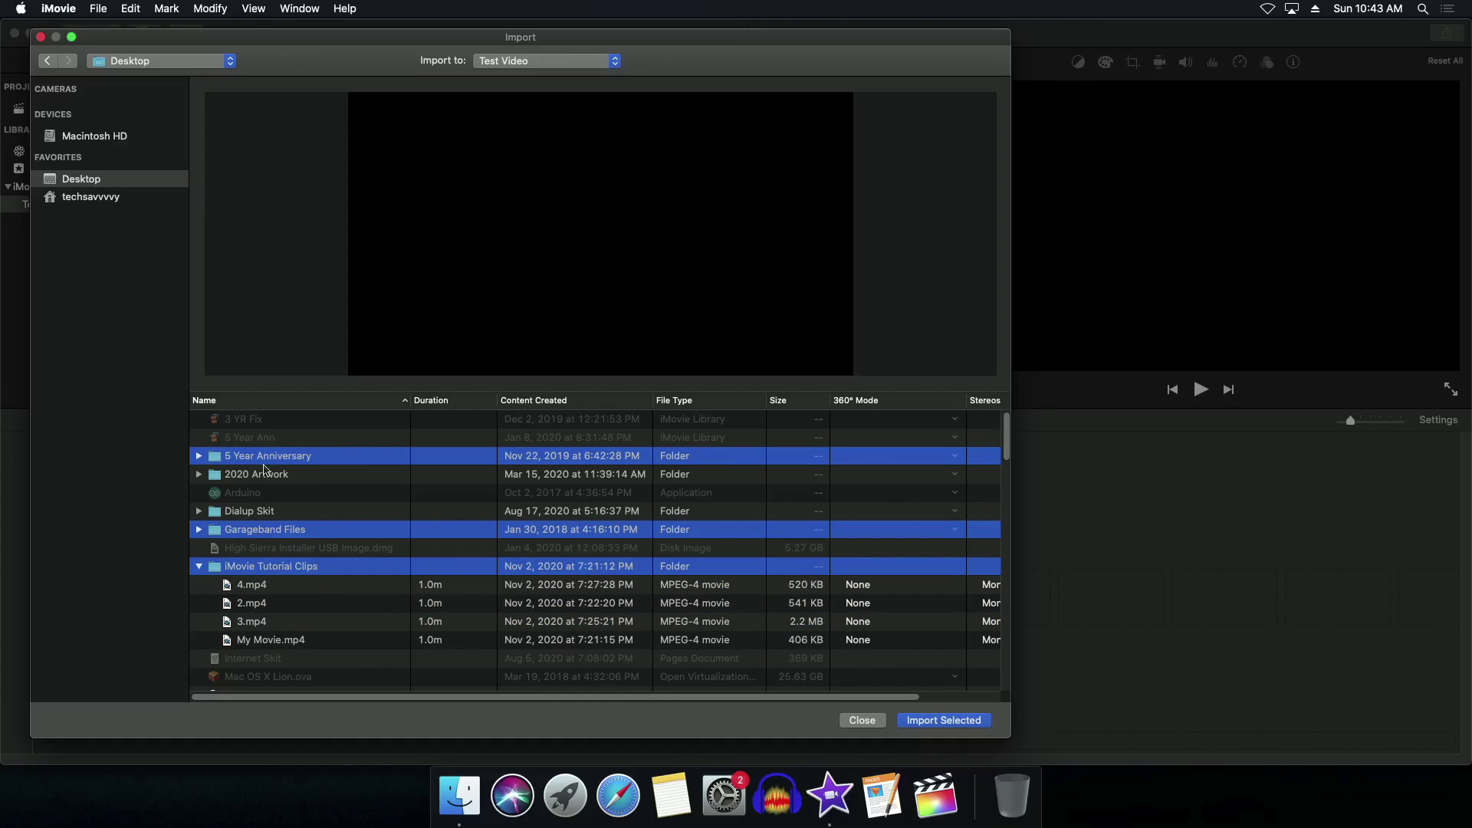
Select everything from the 5 Year Anniversary folder through My Movie.mp4 as a range and clear the selection.
left_click(271, 638)
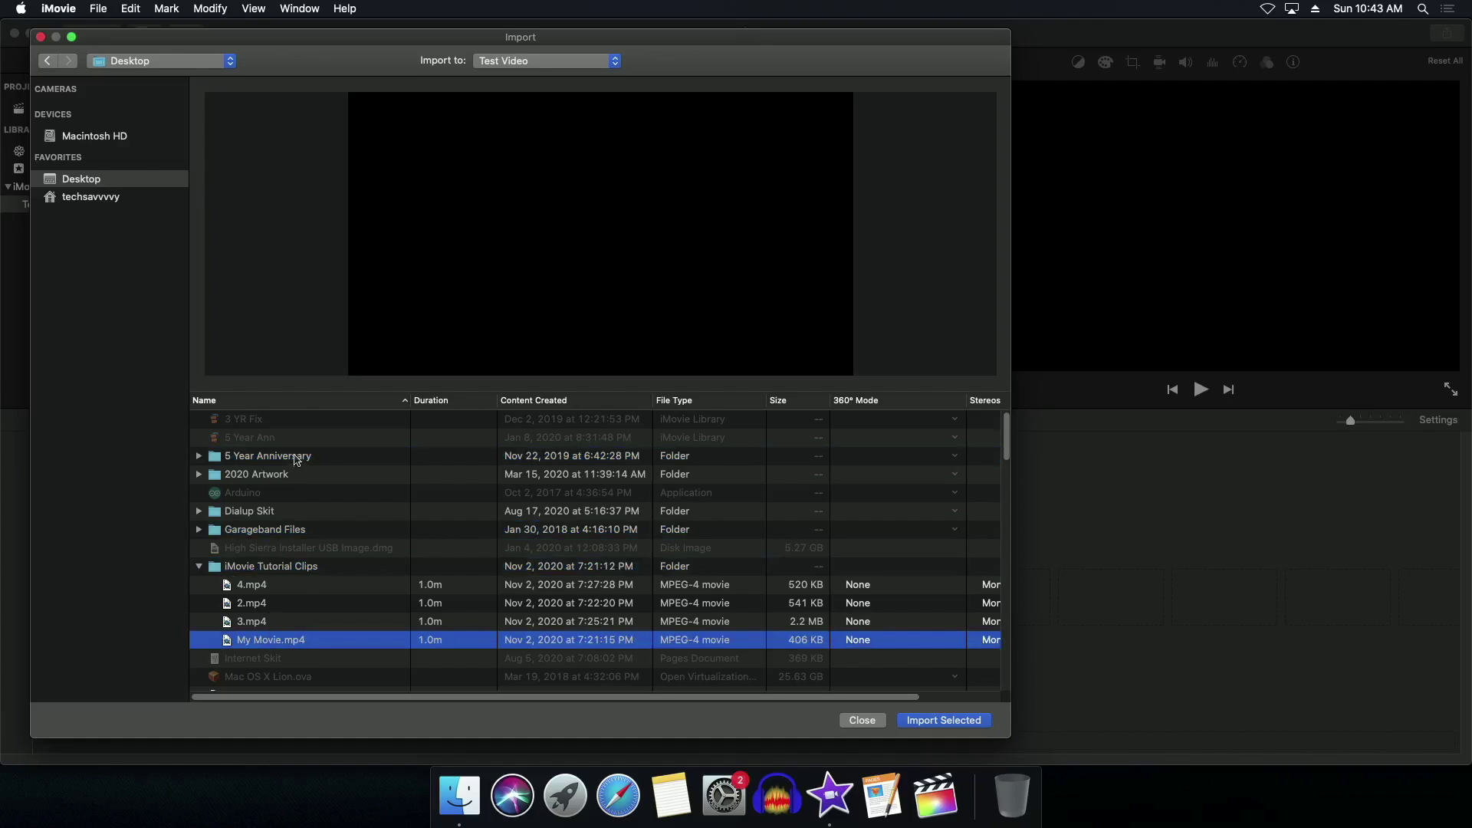
left_click(295, 456)
left_click(318, 456)
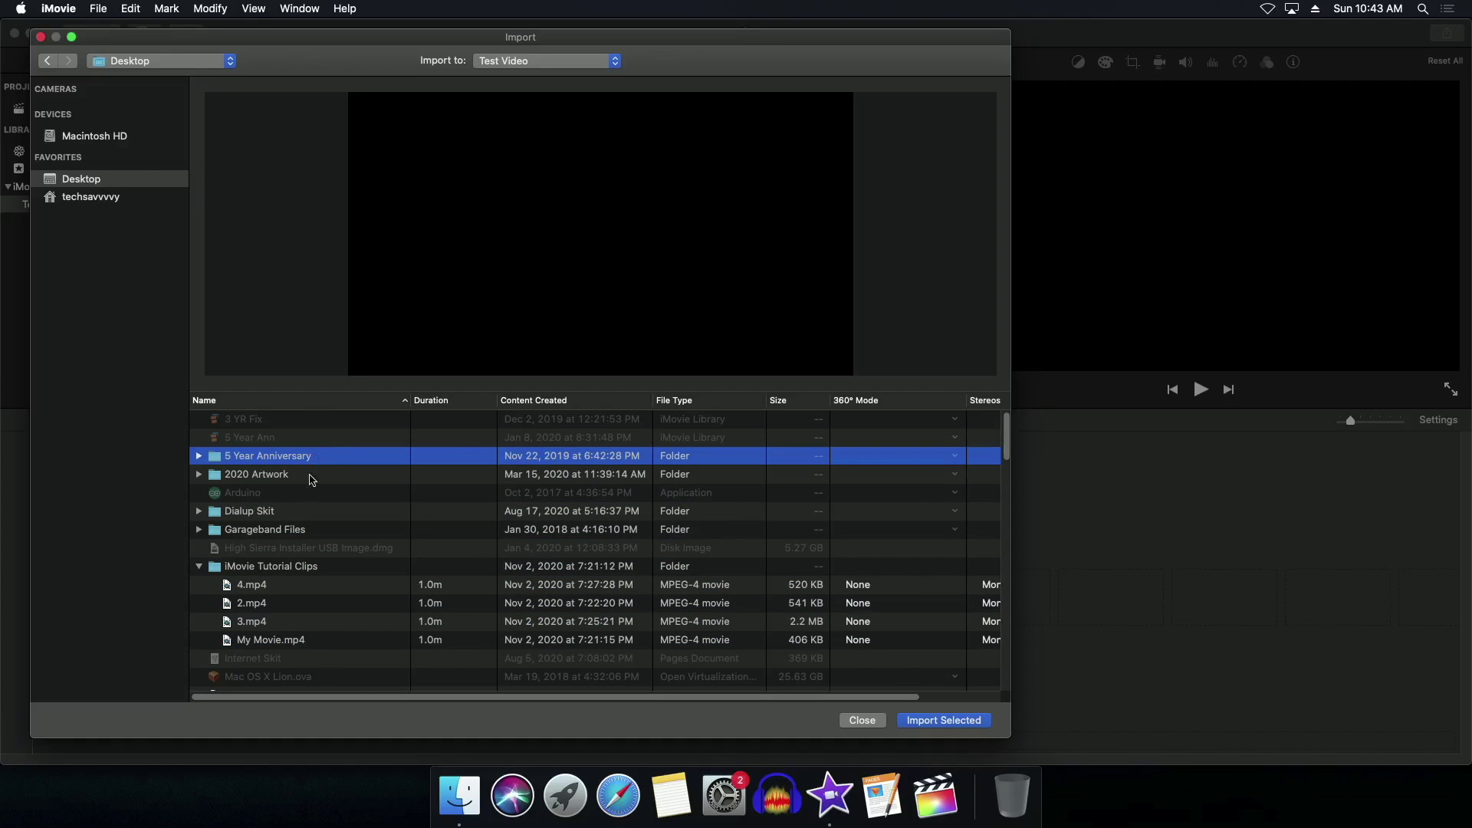
left_click(280, 640, "shift")
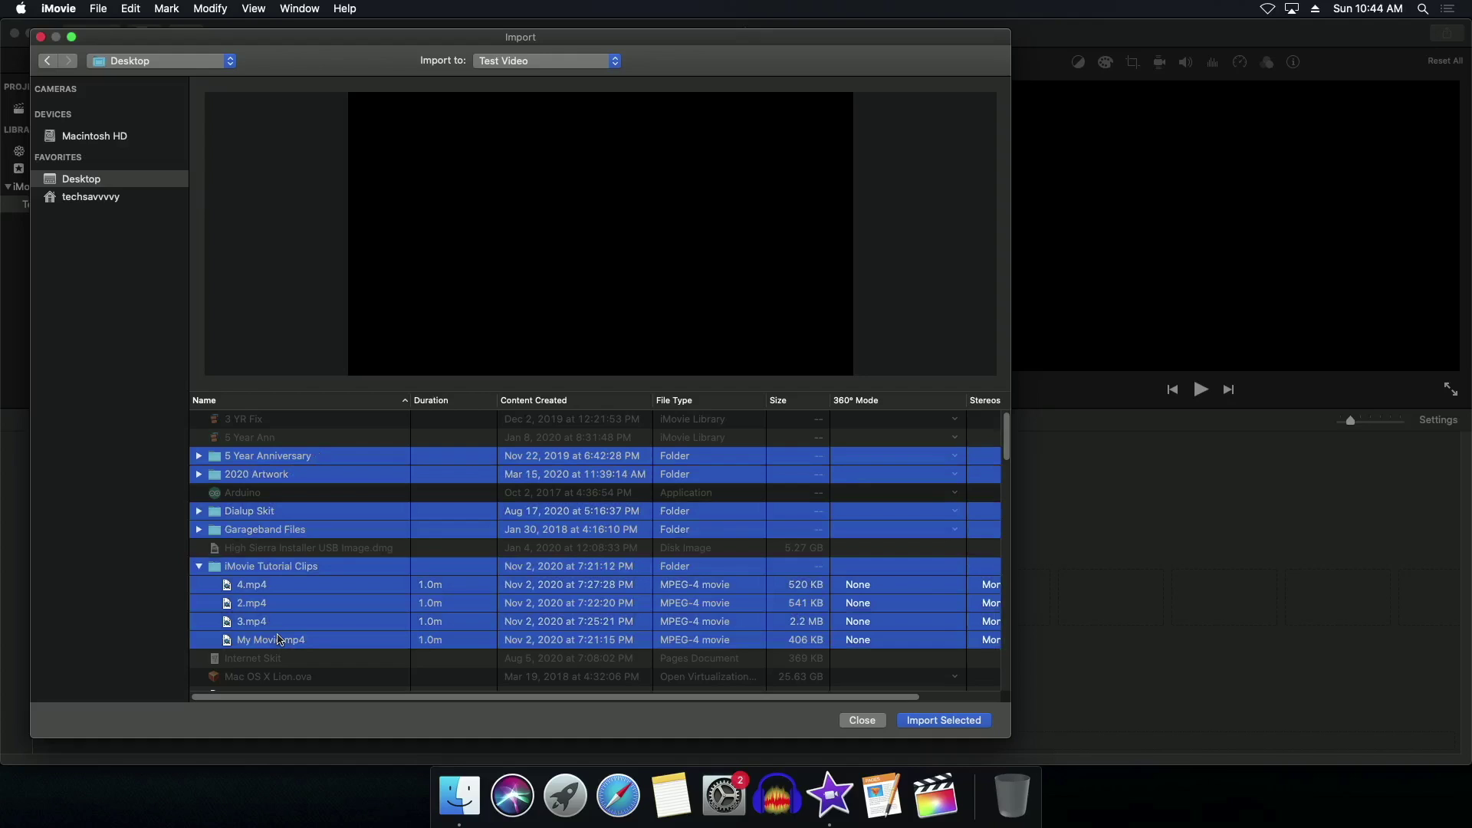
left_click(307, 664)
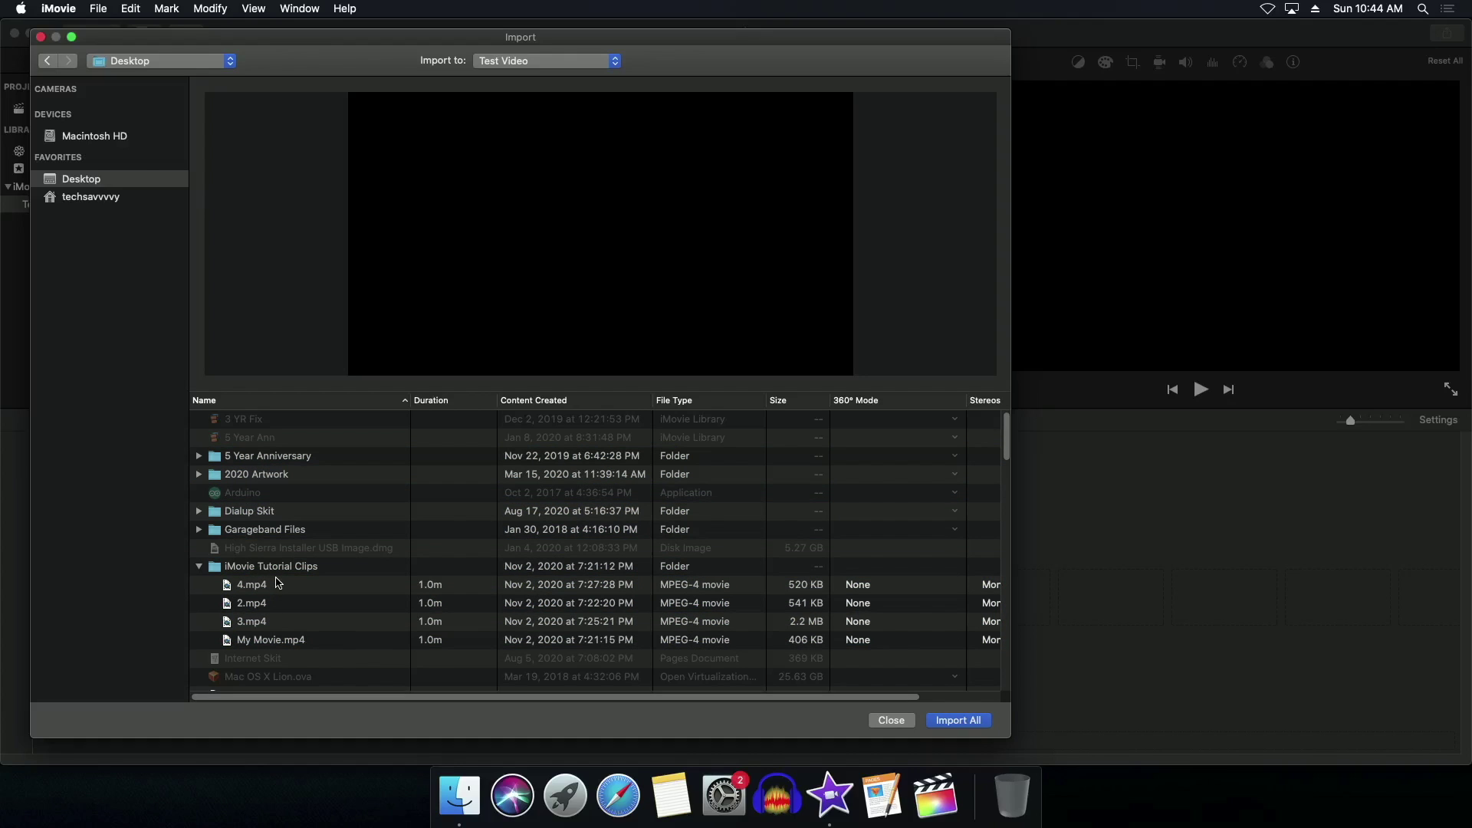
Import the whole iMovie Tutorial Clips folder into the Test Video event.
left_click(247, 565)
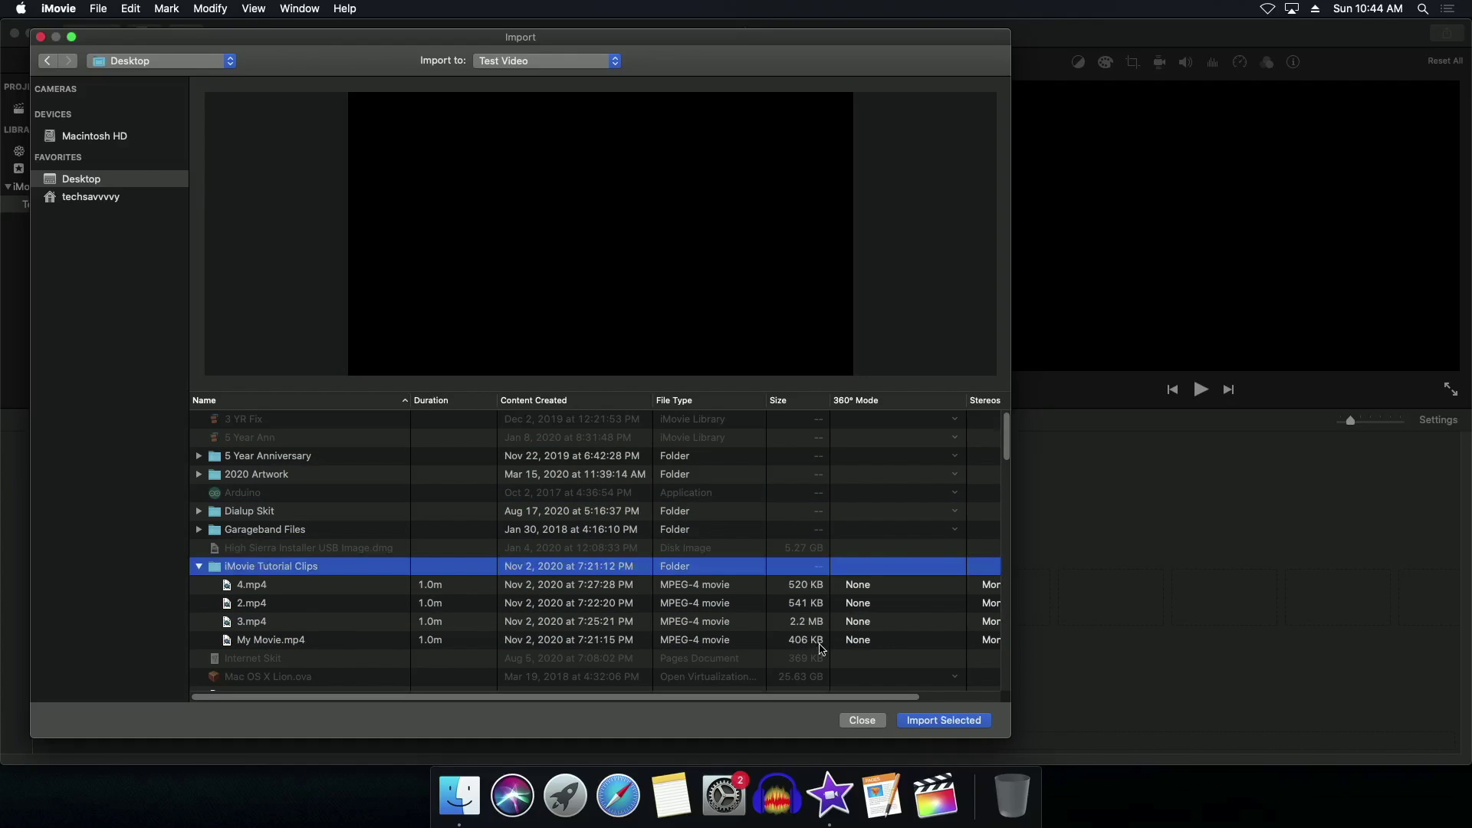
left_click(919, 720)
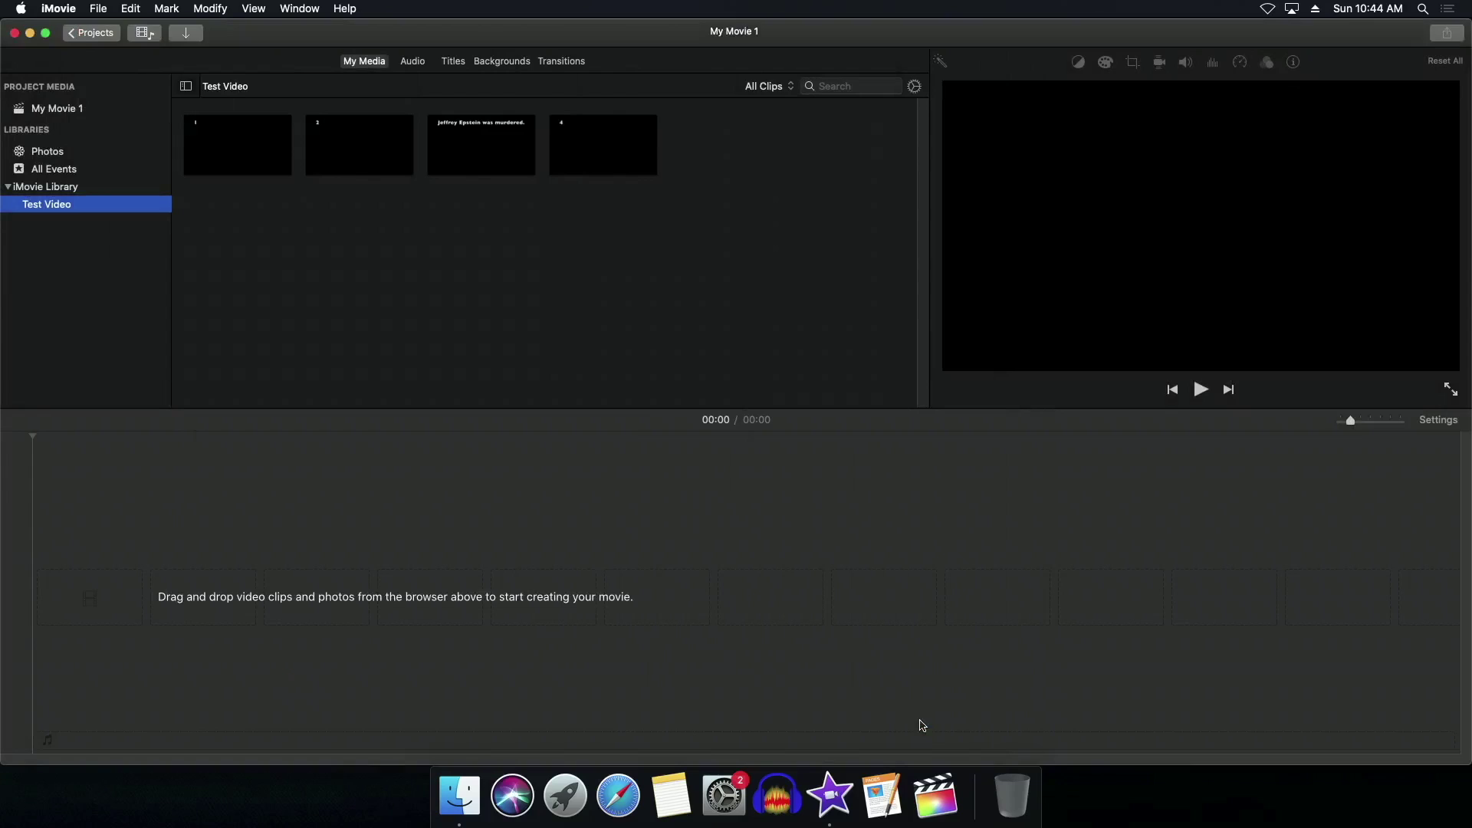
left_click(923, 725)
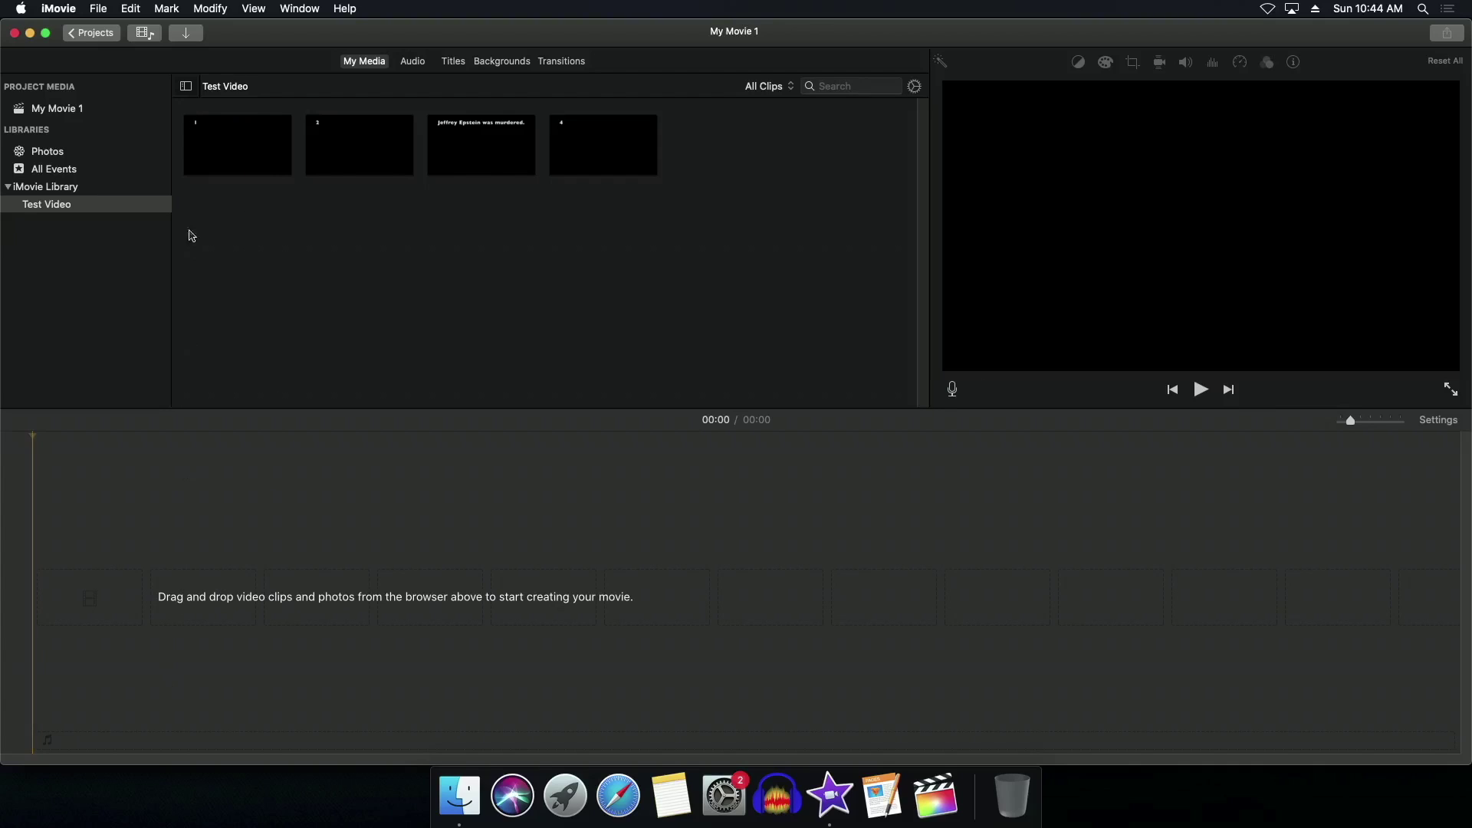
Add the four imported clips to the empty timeline one after another in numbered order, 1 to 4.
left_click_drag(206, 144, 136, 636)
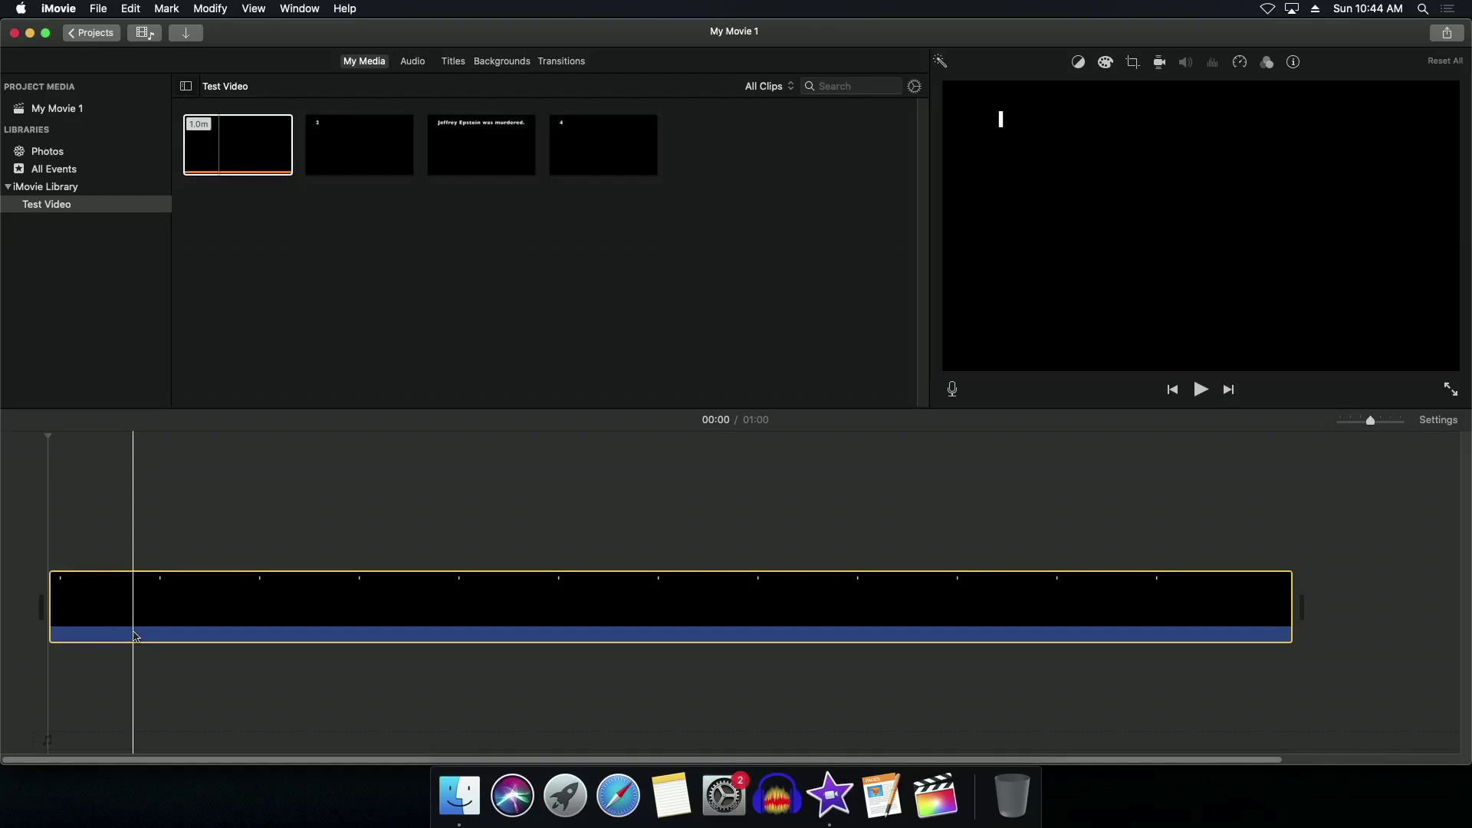
left_click(346, 148)
left_click_drag(348, 149, 380, 597)
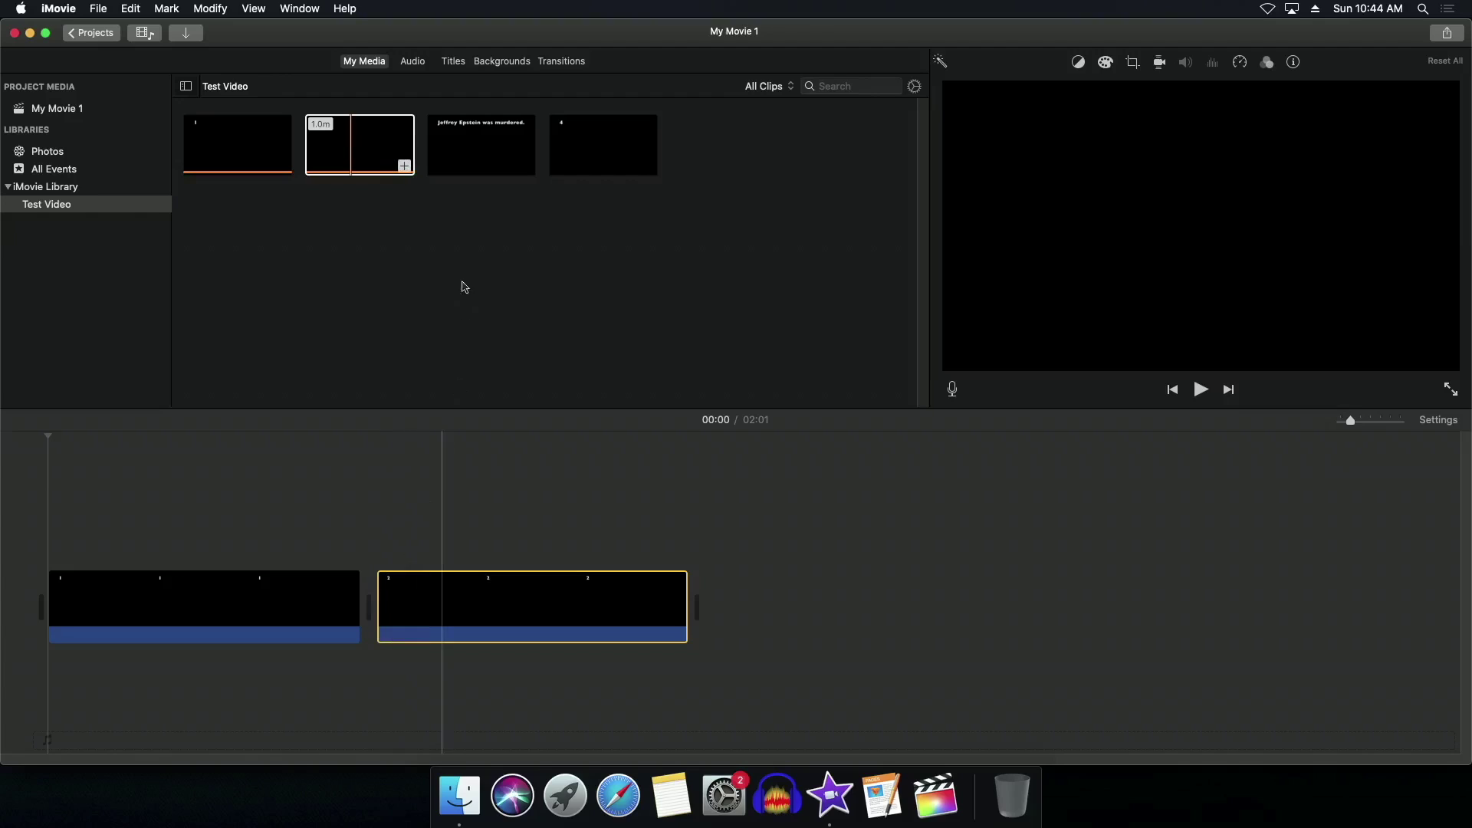
left_click_drag(488, 146, 759, 597)
left_click_drag(560, 128, 1110, 613)
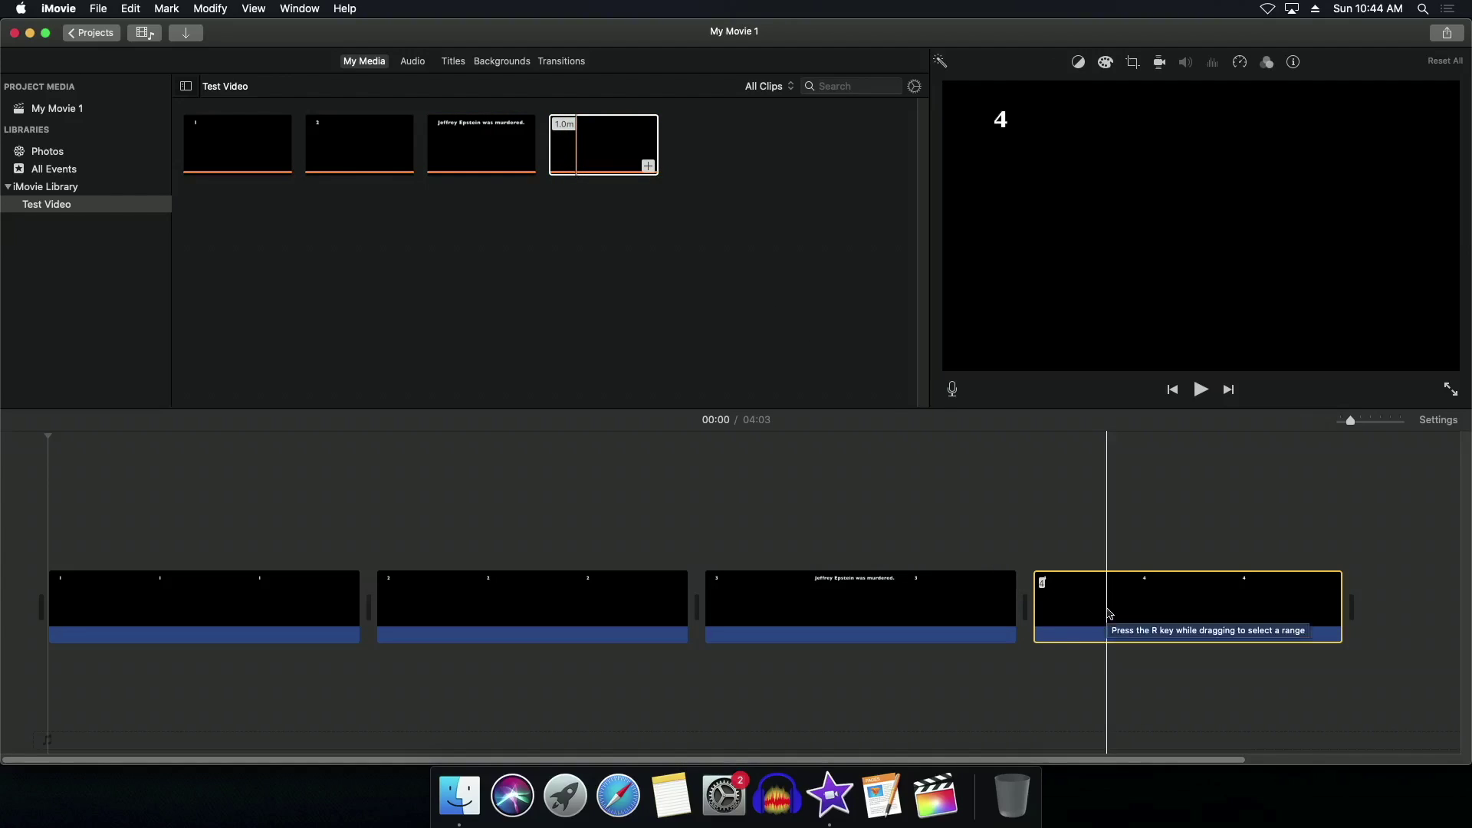
Delete the third clip from the timeline and insert it again from the event between clips 2 and 4.
left_click(923, 609)
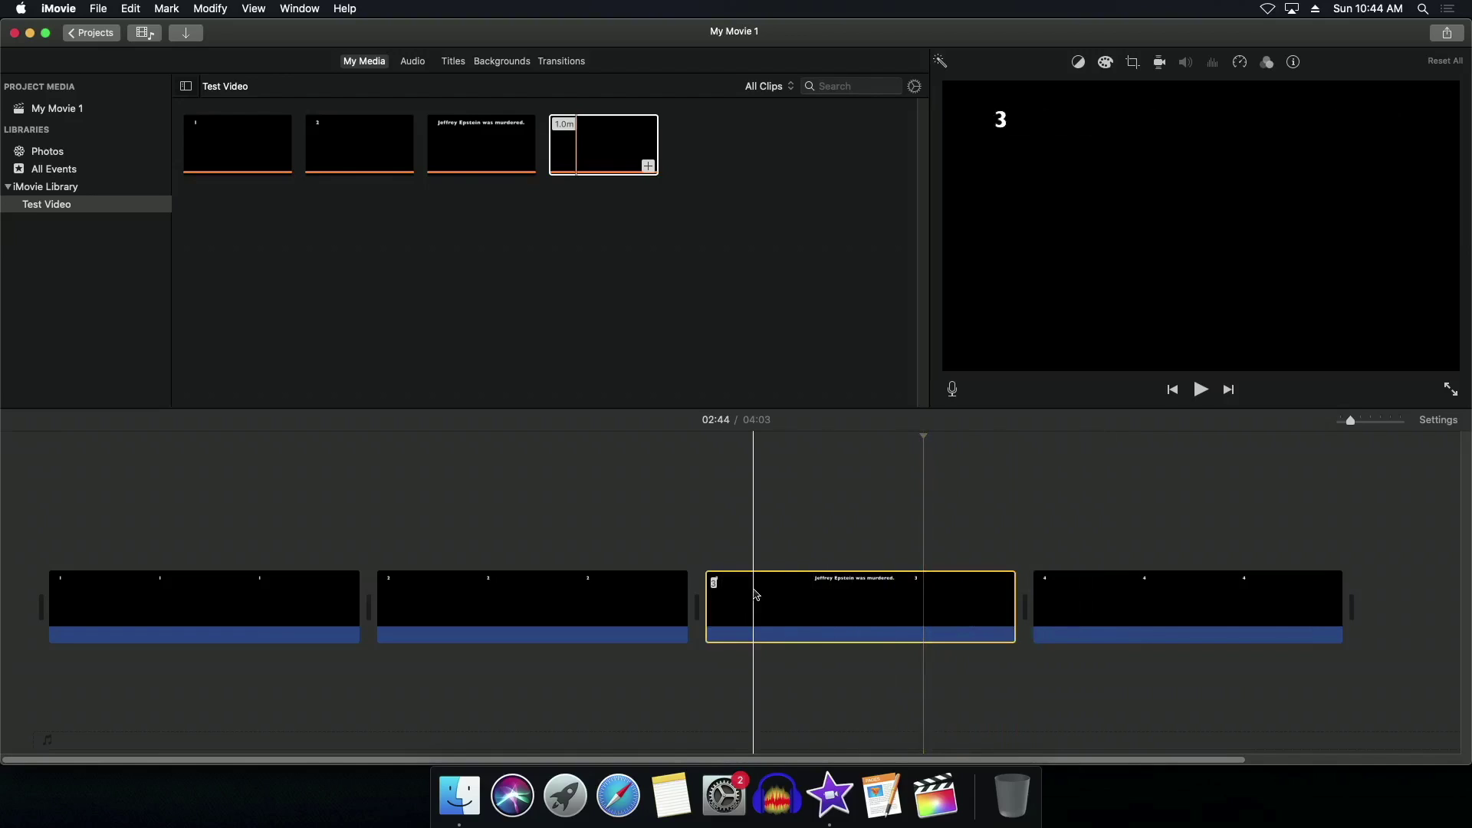
key("Delete")
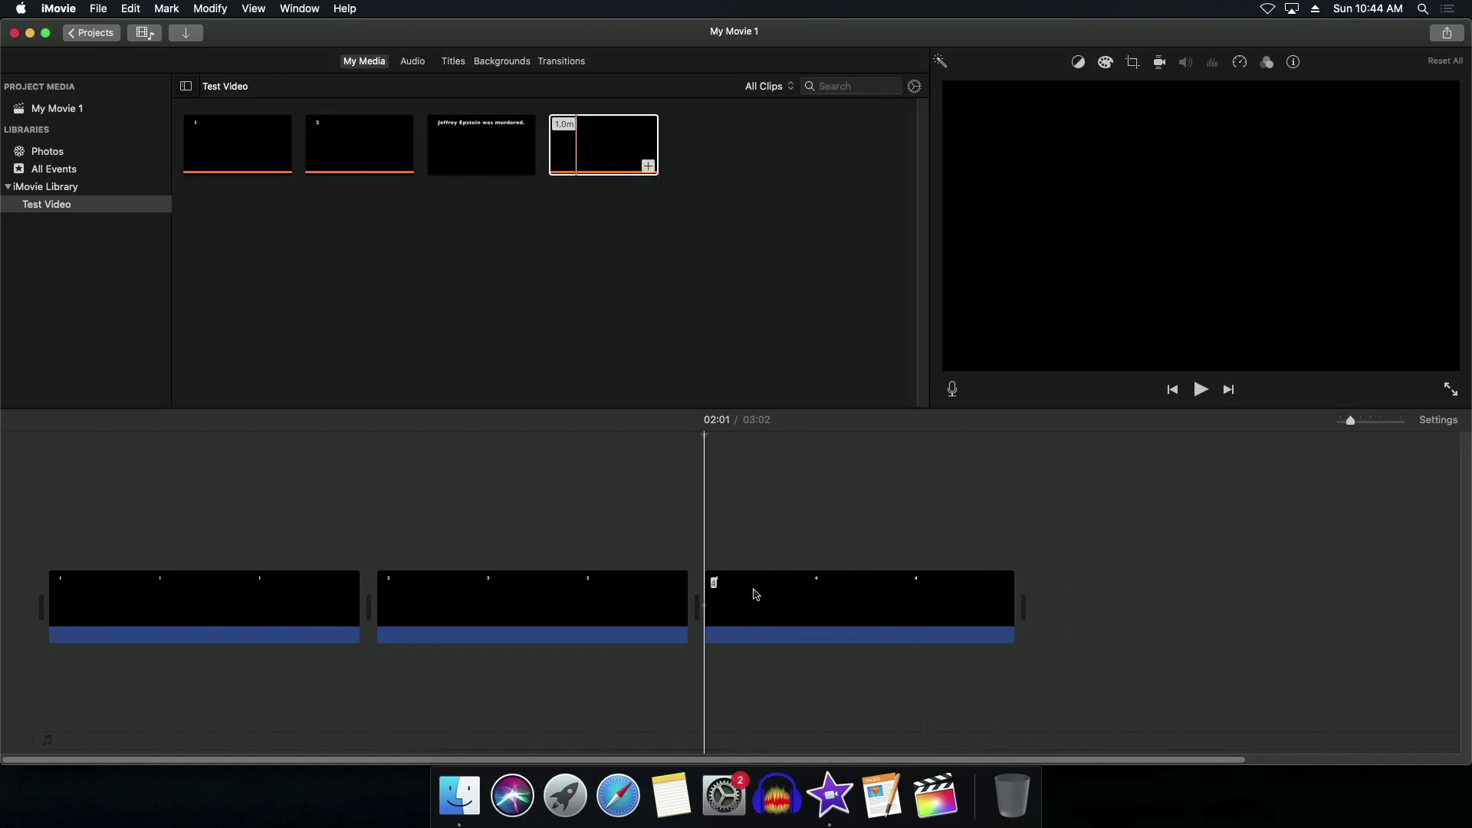
left_click(431, 154)
mouse_move(474, 151)
left_click_drag(474, 151, 695, 596)
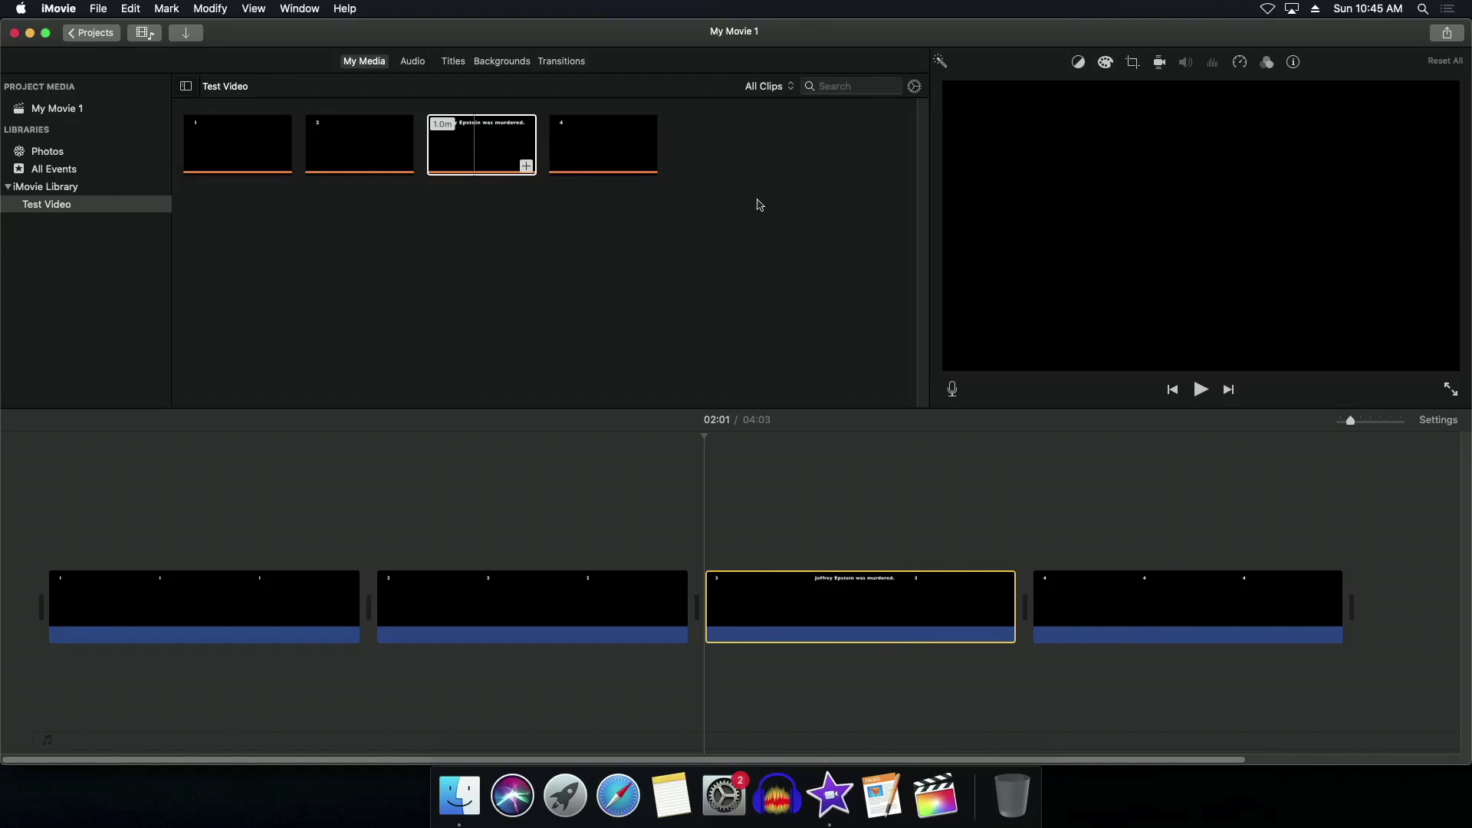
Import the Desktop screenshot image taken 2020-10-23 at 10.58.16 into the Test Video event.
key("super+i")
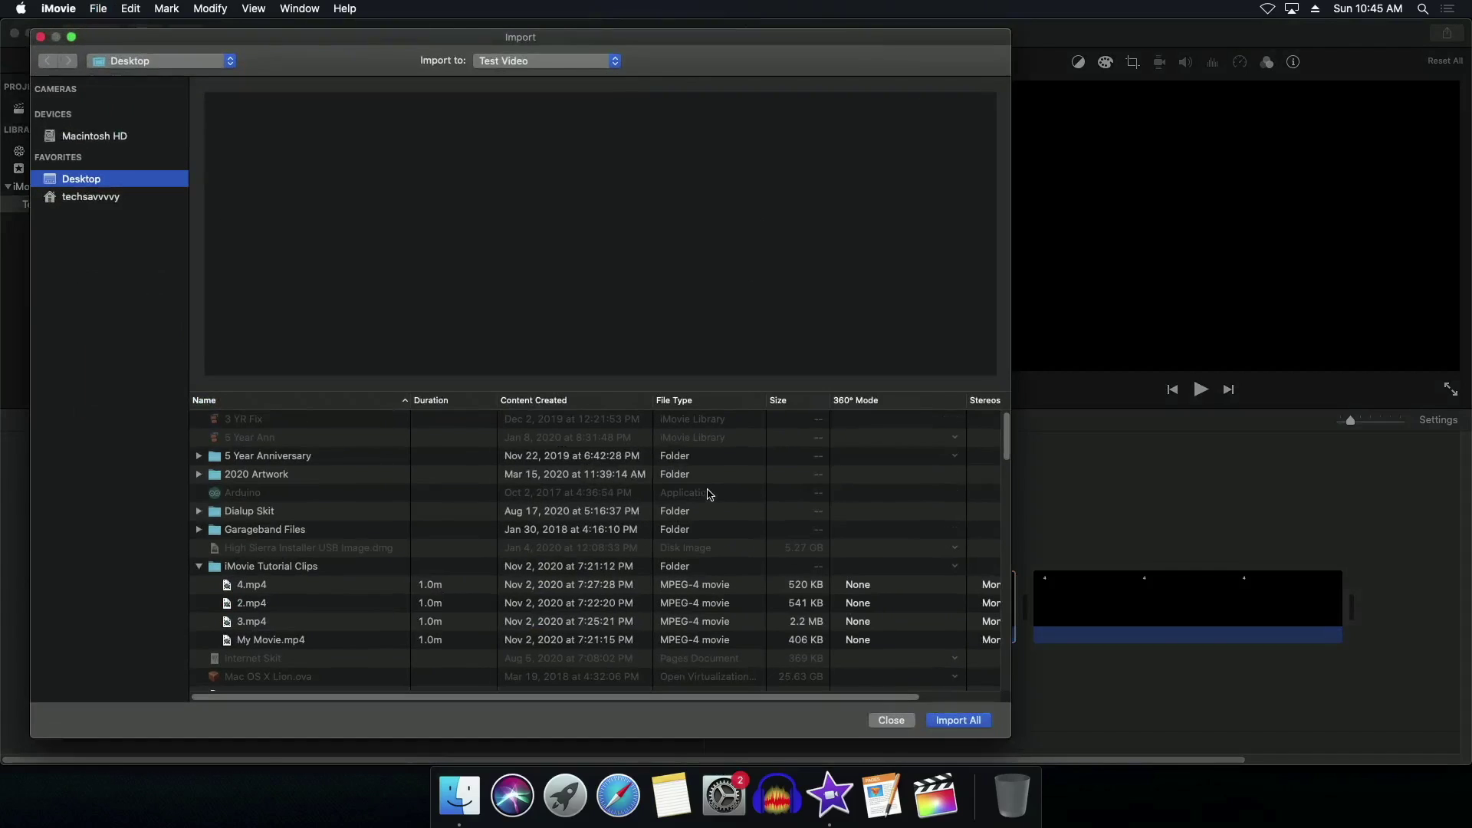
scroll(343, 620, "down", 10)
scroll(344, 621, "up", 7)
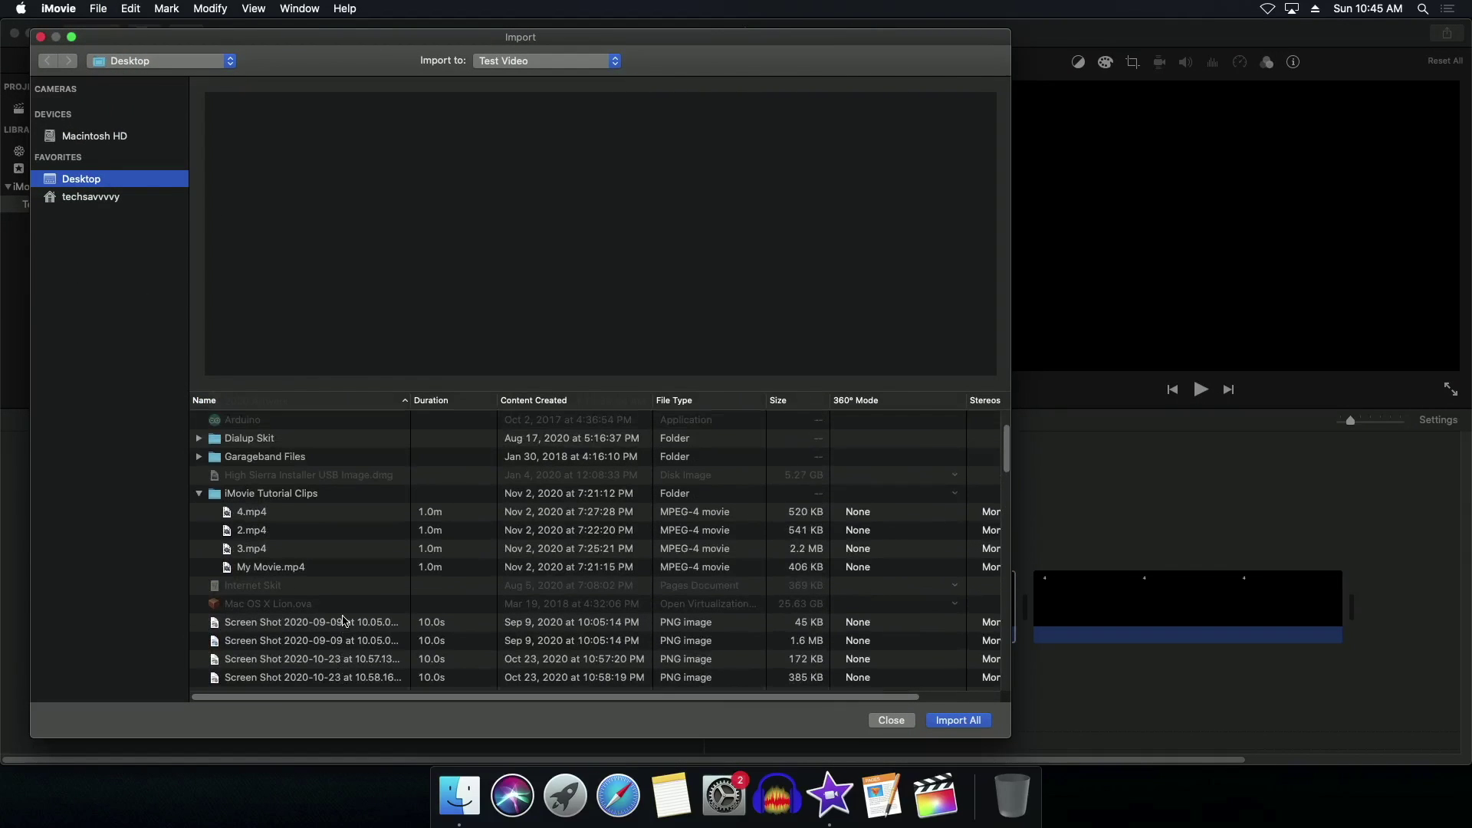
left_click(355, 679)
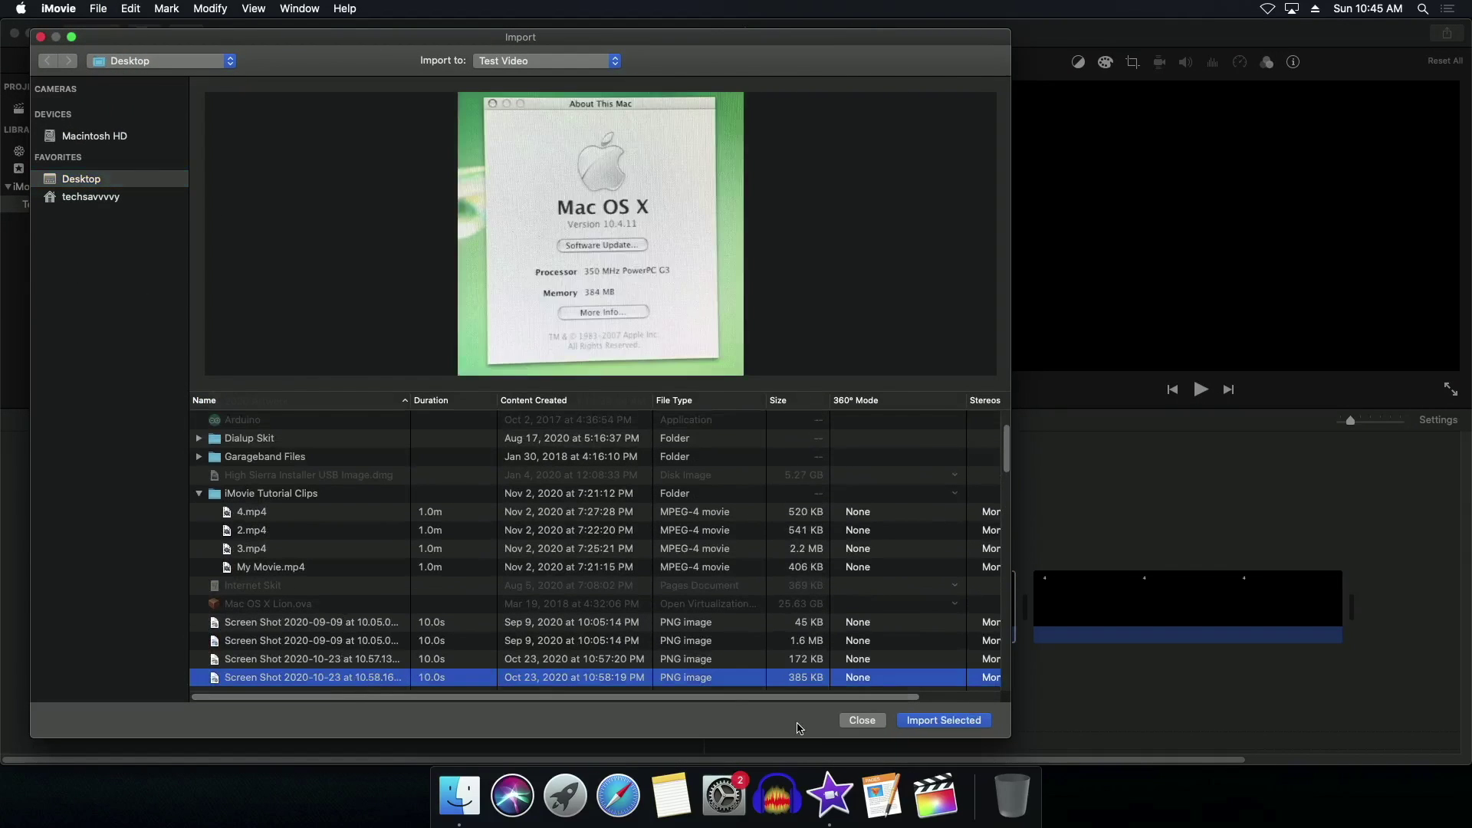
left_click(938, 721)
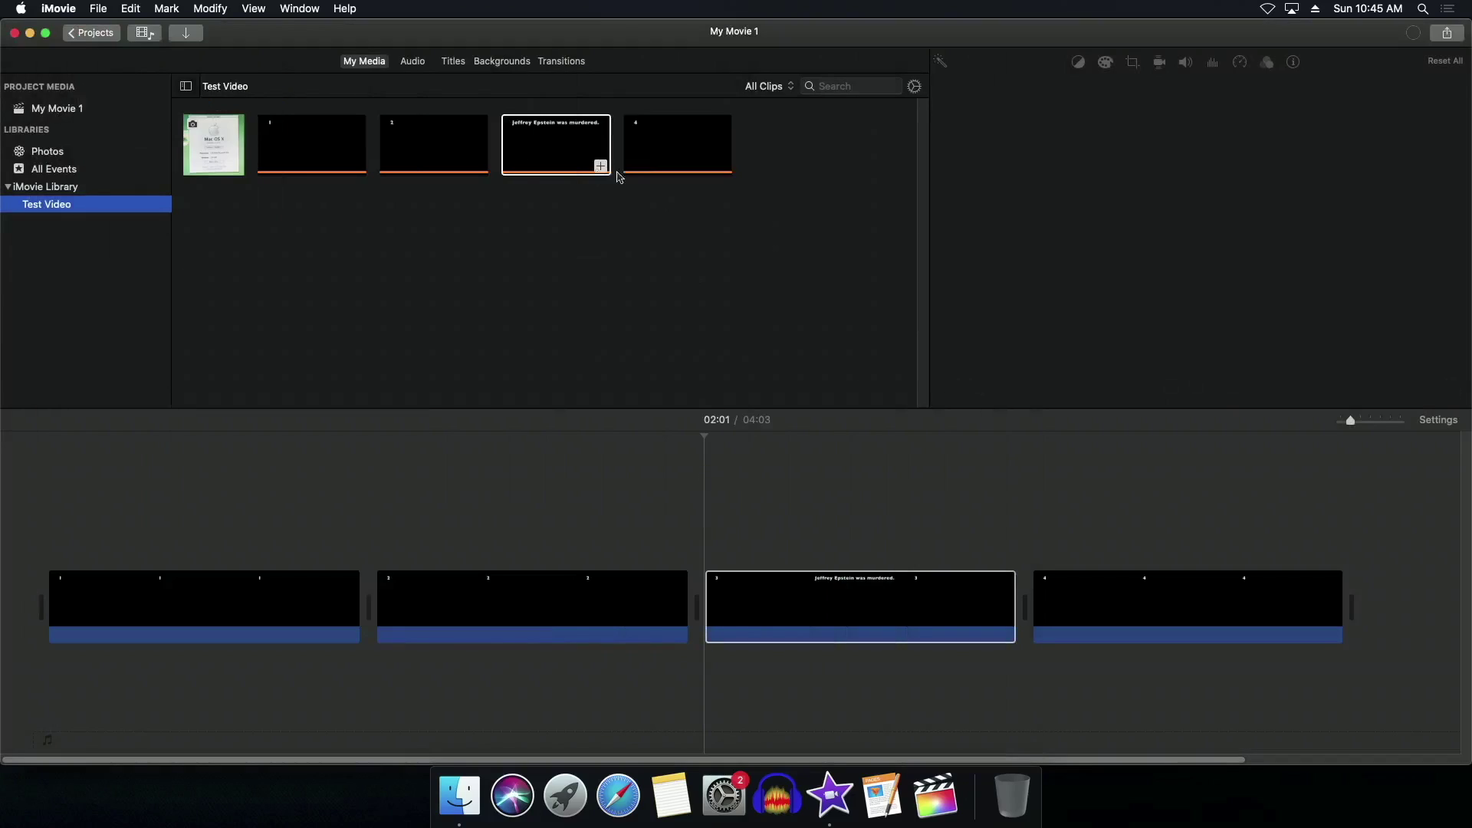
Insert the Mac OS X screenshot between the third and fourth timeline clips and play it briefly.
mouse_move(195, 165)
left_mouse_down()
mouse_move(218, 153)
mouse_move(787, 605)
mouse_move(1023, 605)
left_mouse_up()
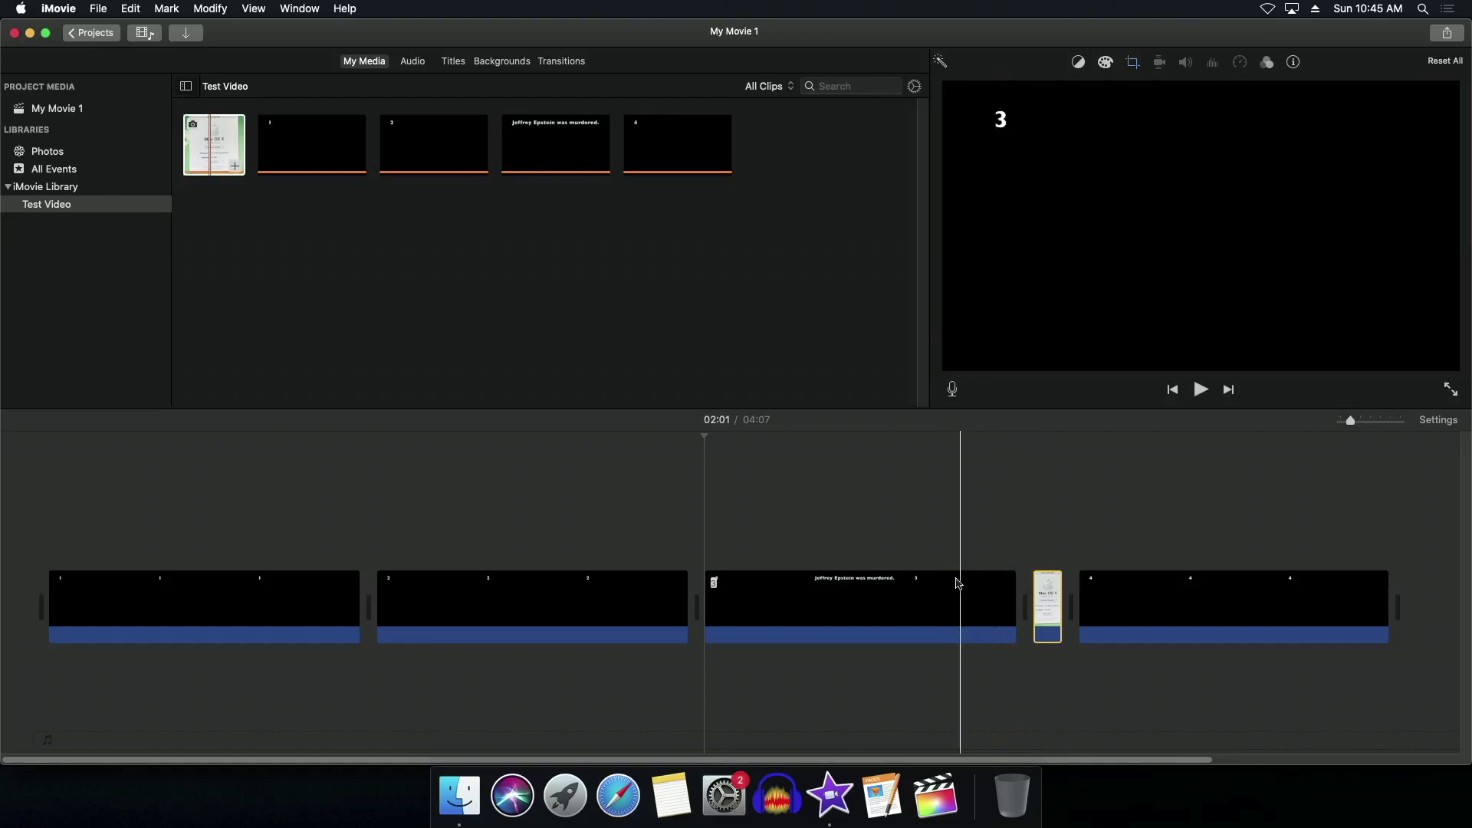
key("space")
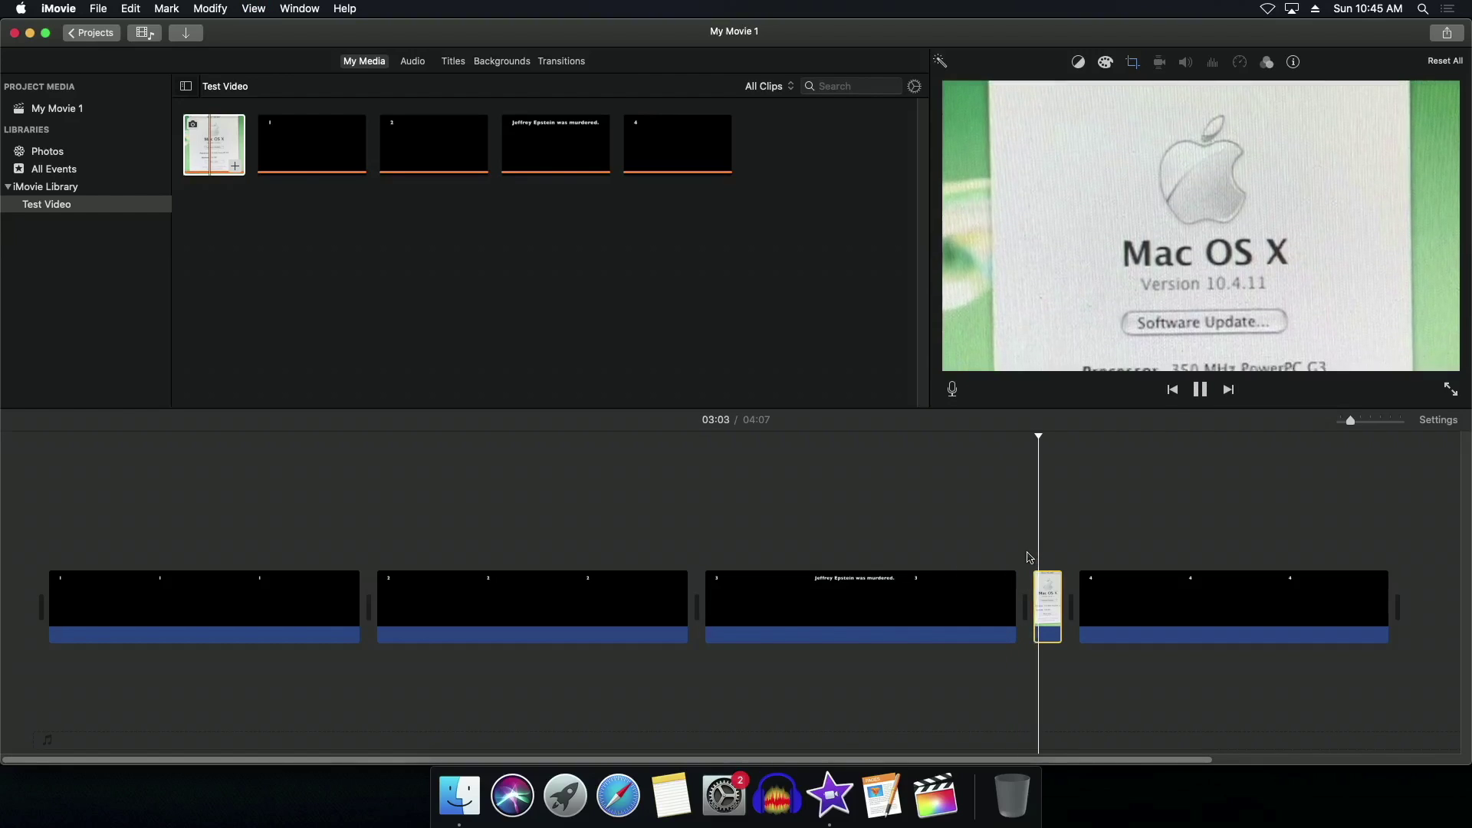
key("space")
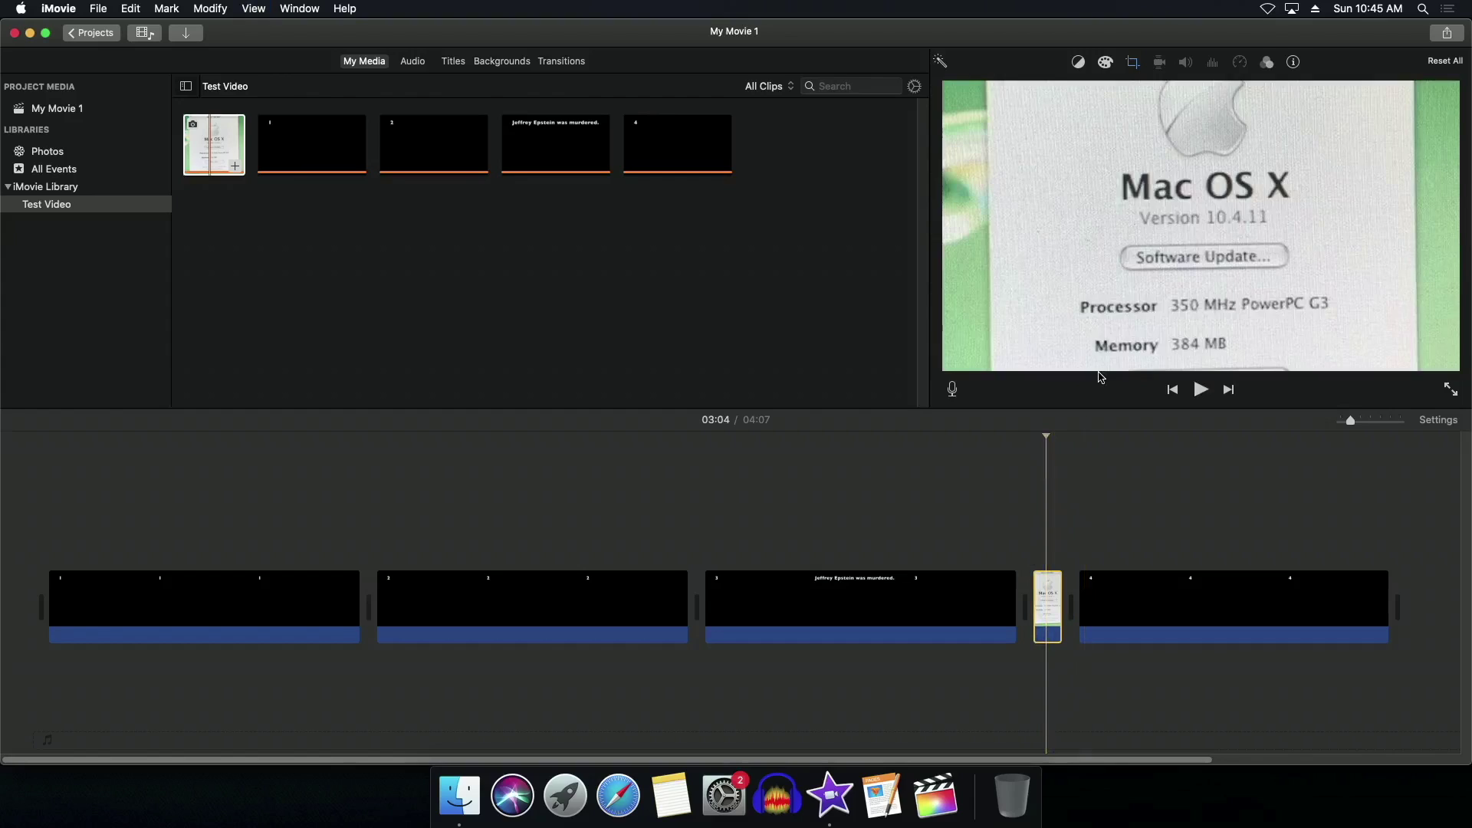
Set the screenshot clip's crop style to Fit and apply it.
left_click(1133, 63)
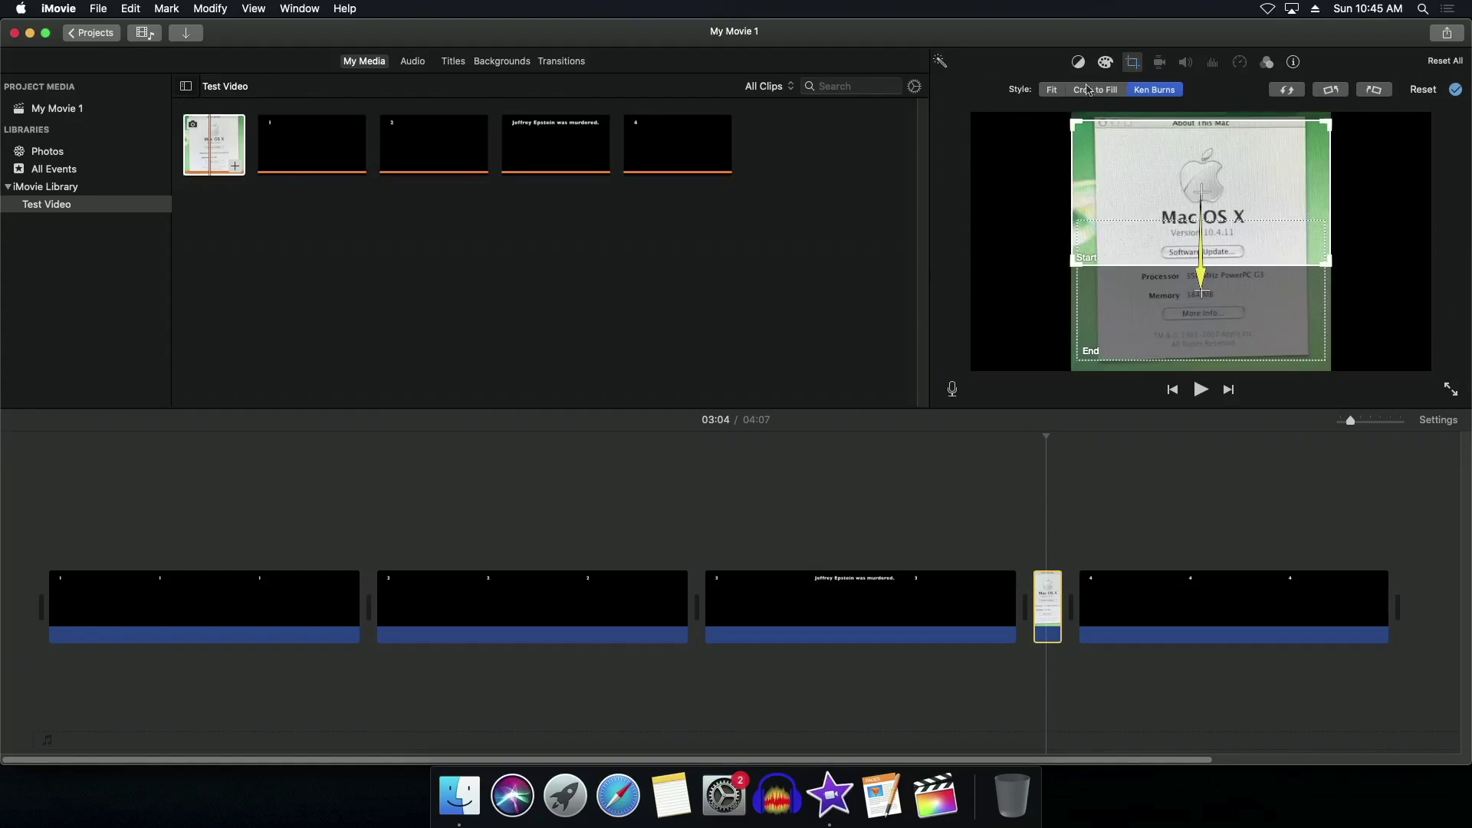
left_click(1046, 94)
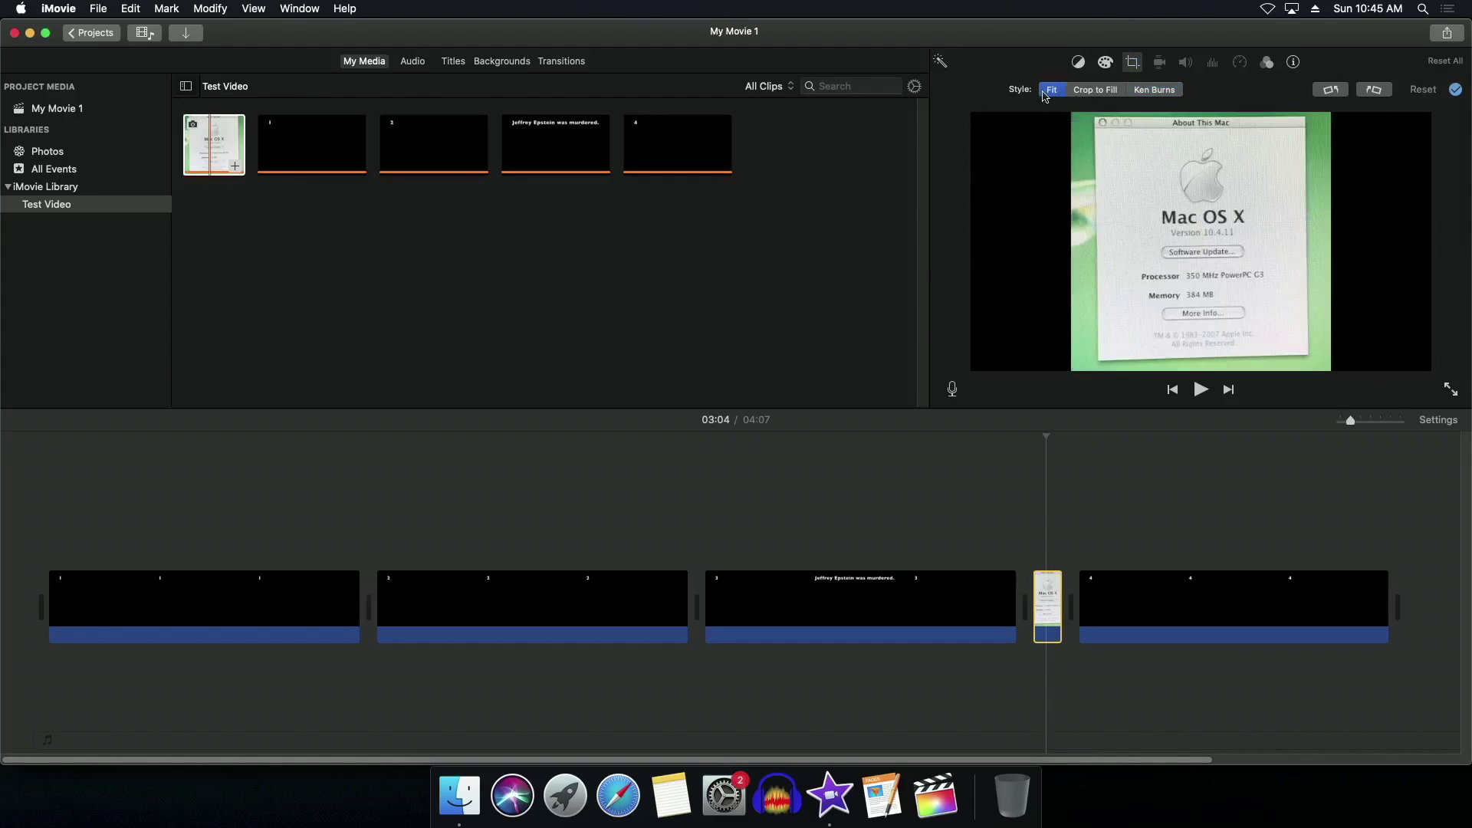
left_click(1454, 90)
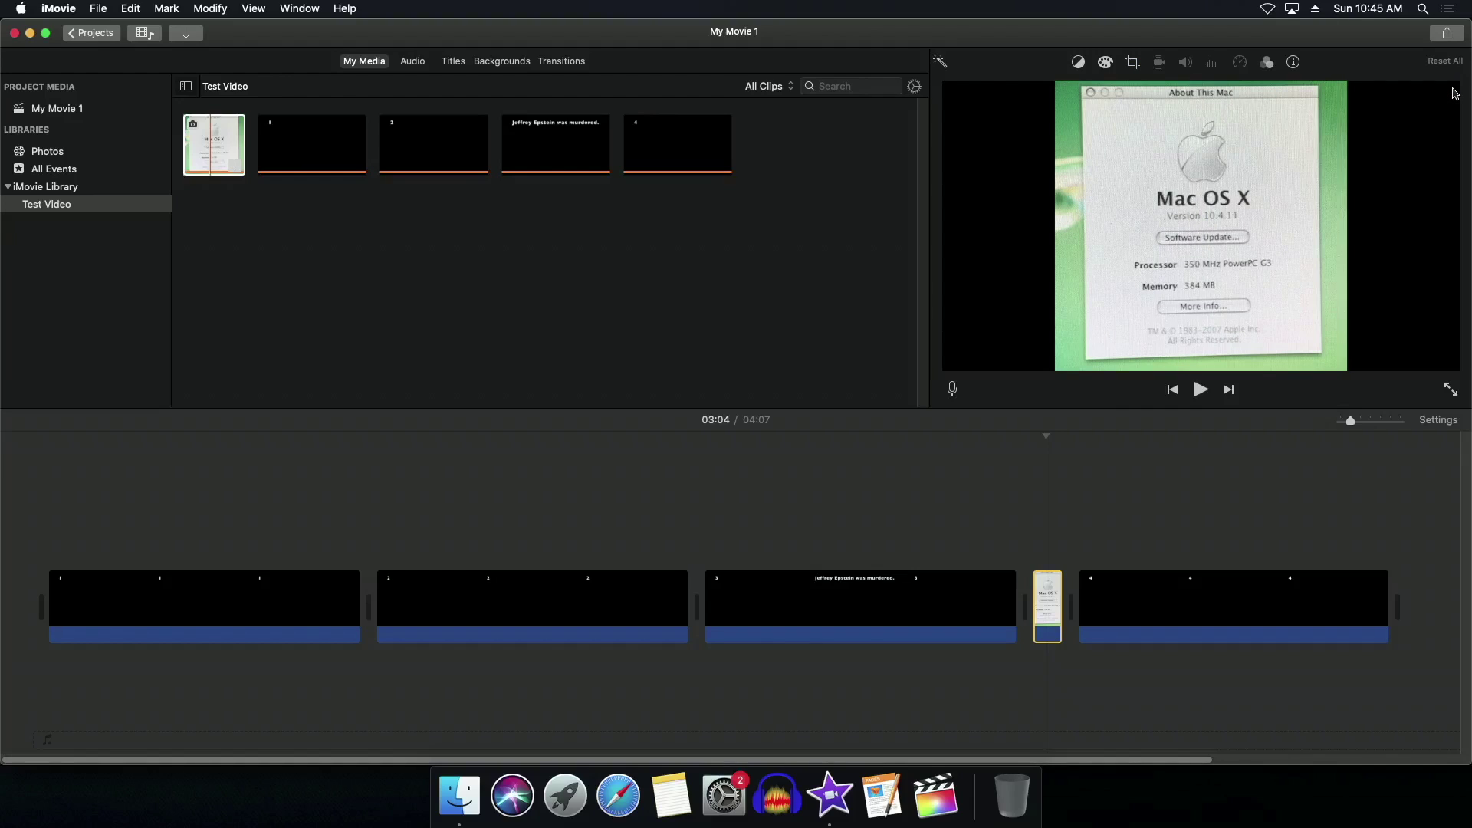
Play the fitted screenshot clip briefly and delete it from the timeline.
key("space")
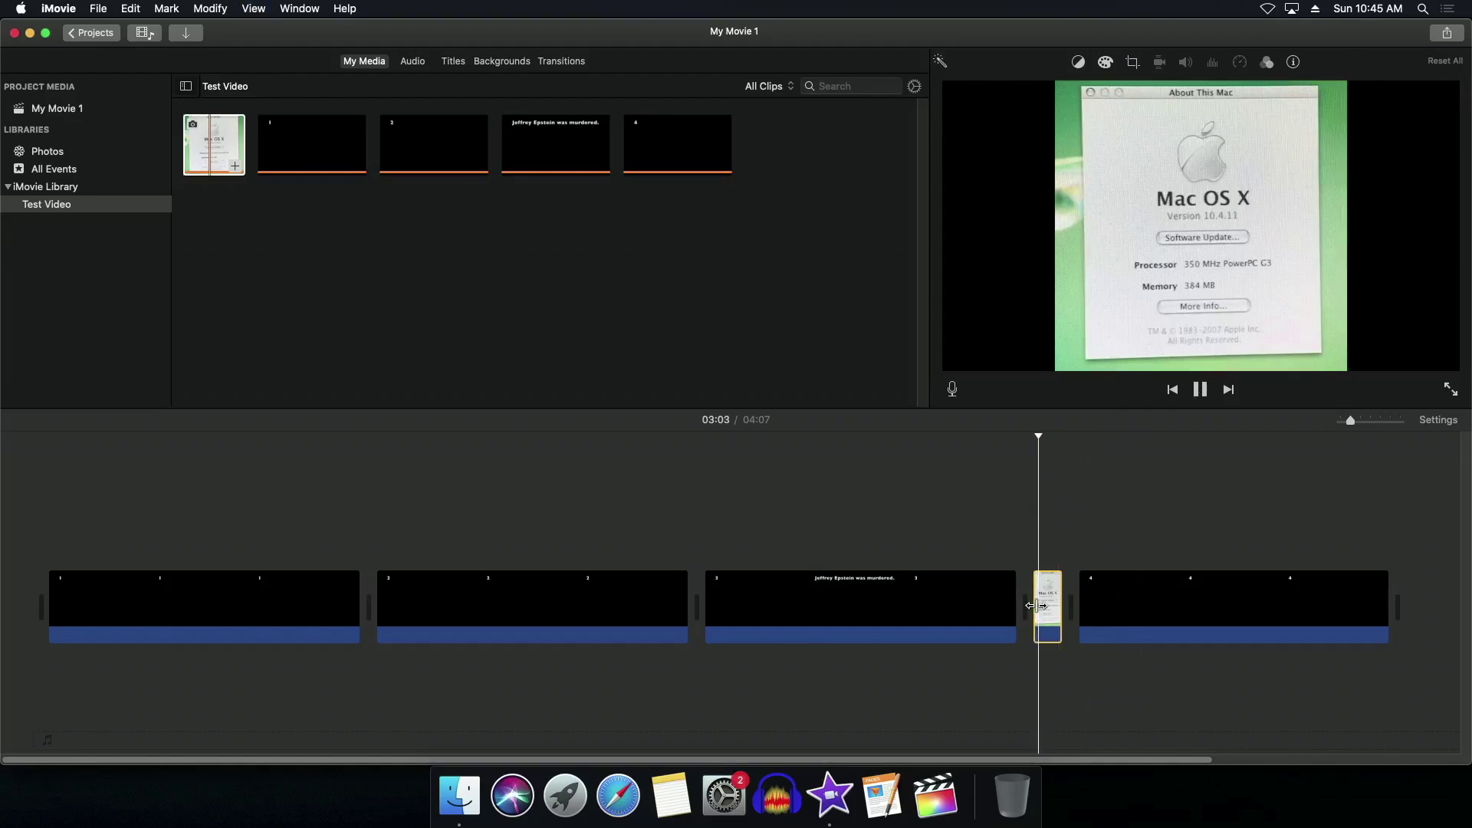
key("space")
key("Delete")
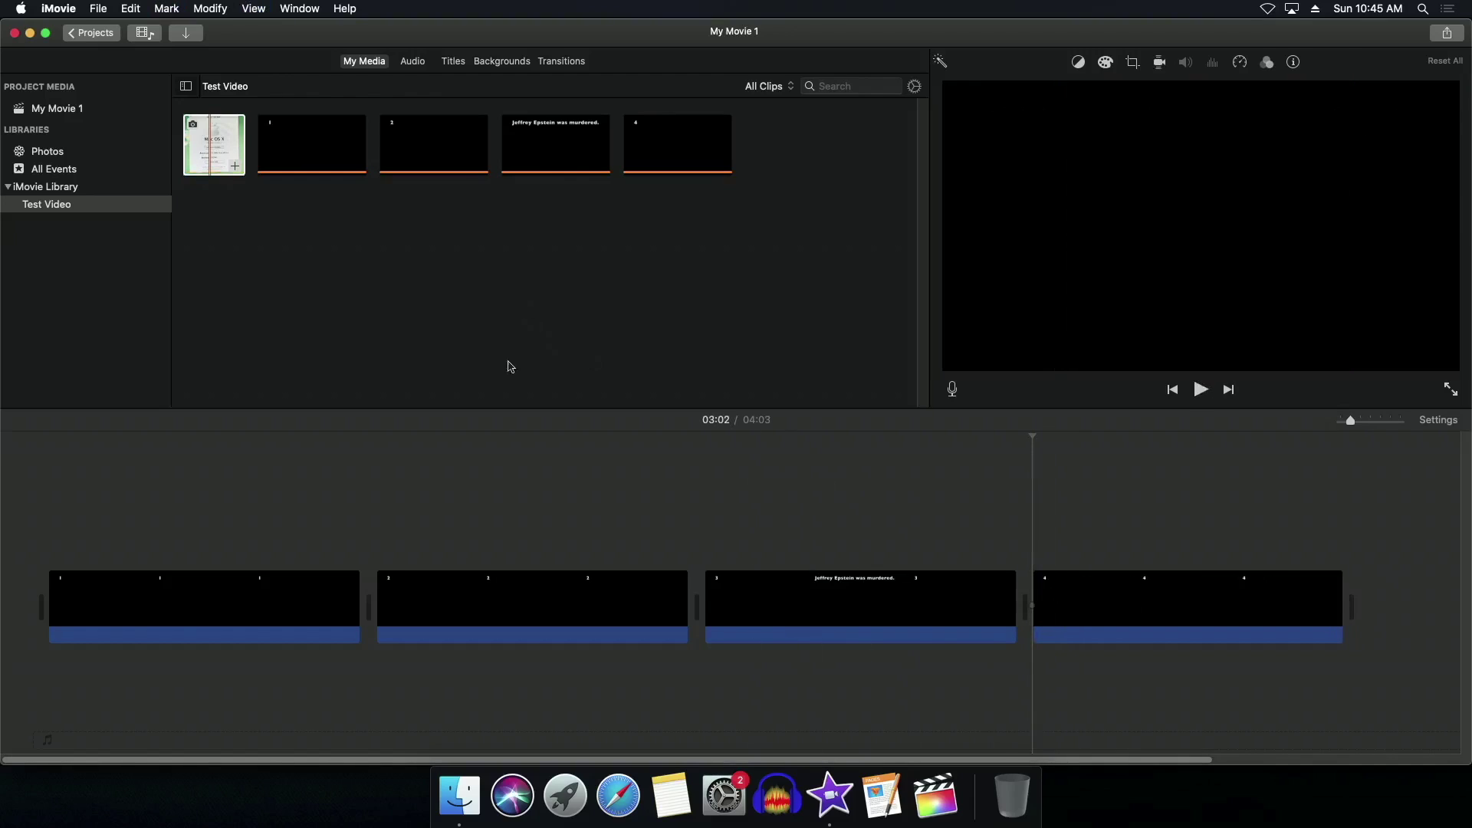
Play short portions of each of the four timeline clips in order to check their sequence.
key("space")
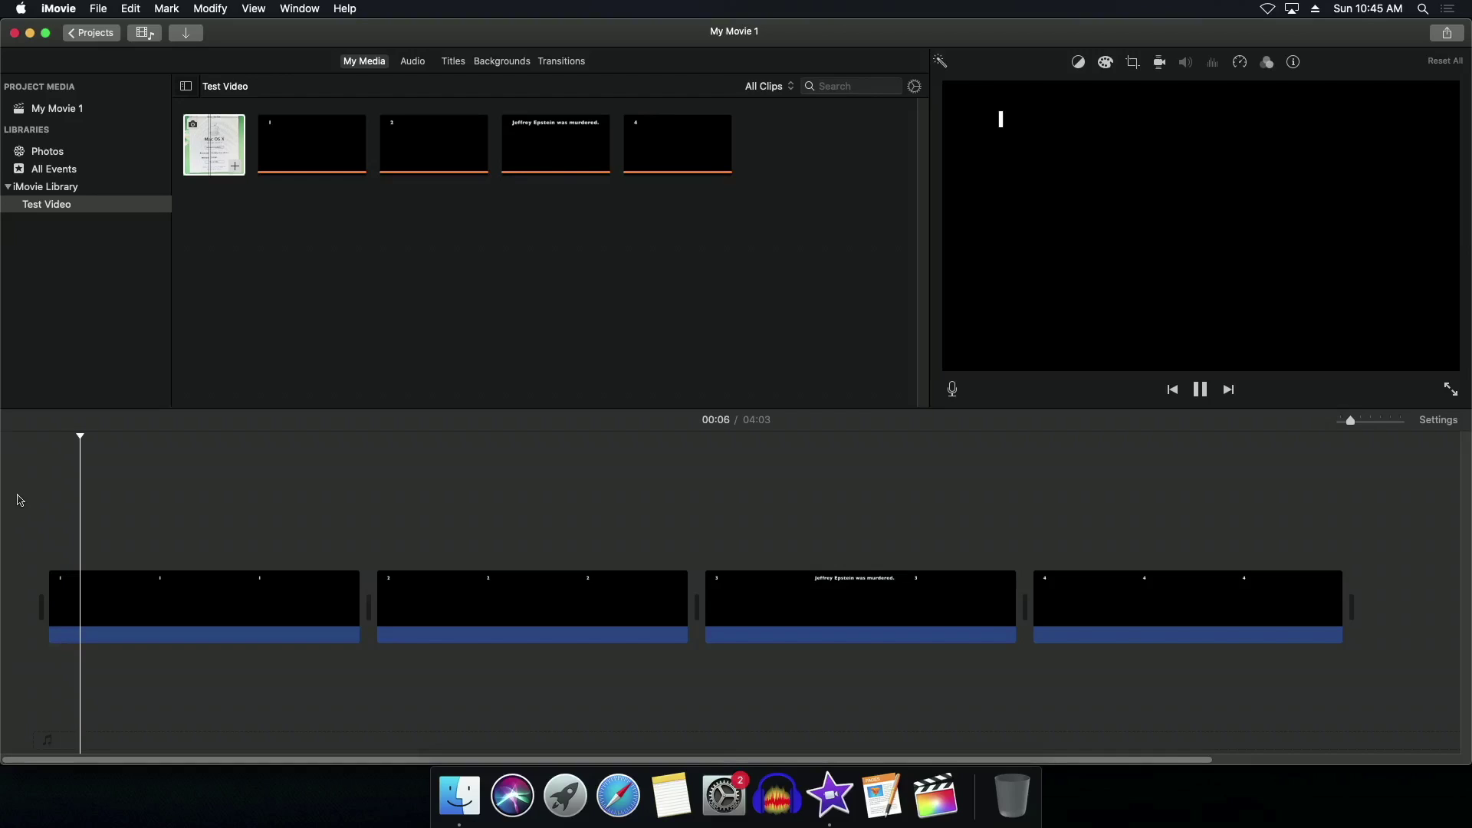
key("space")
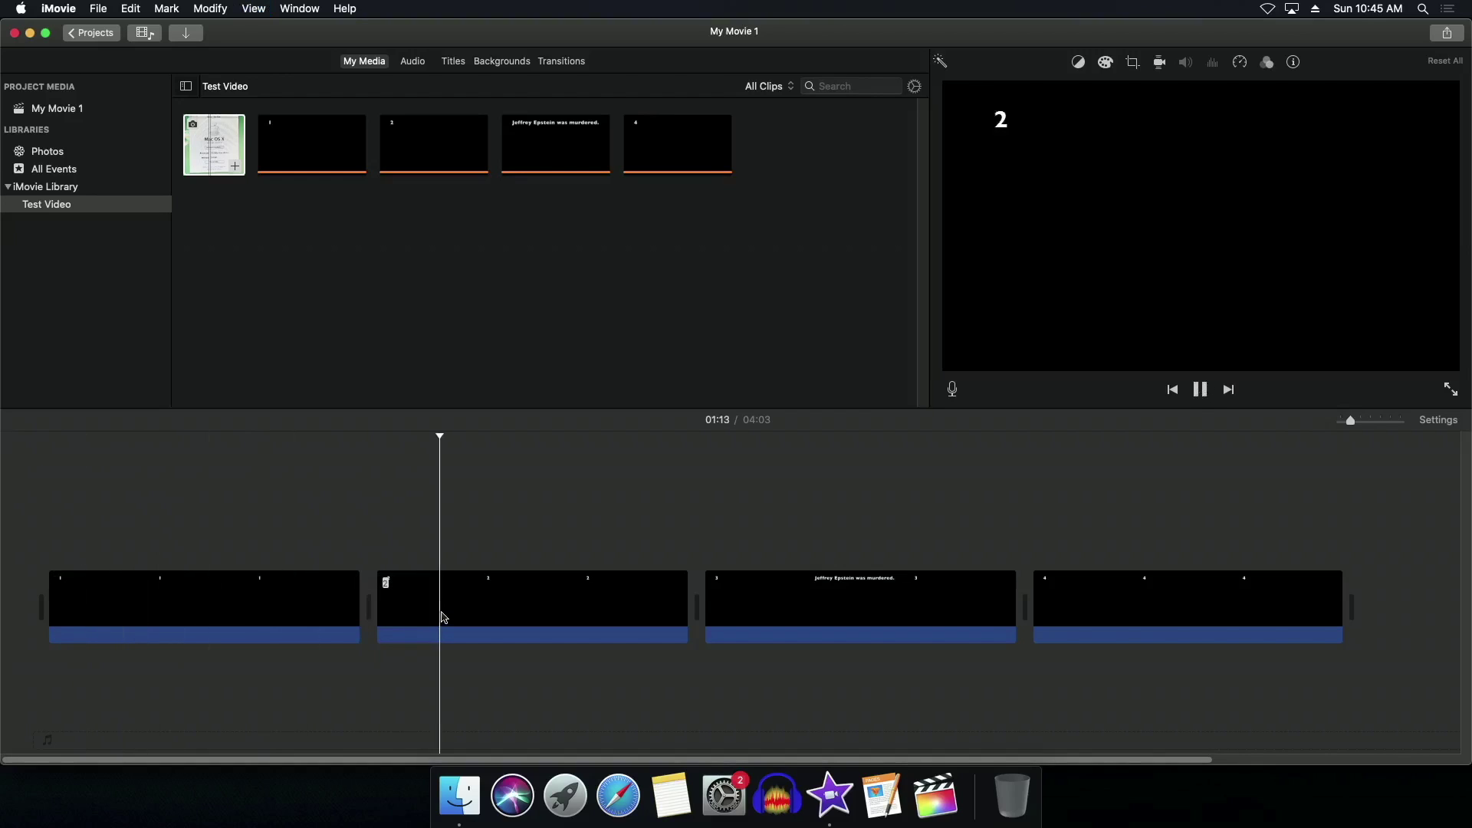
key("space")
key("space")
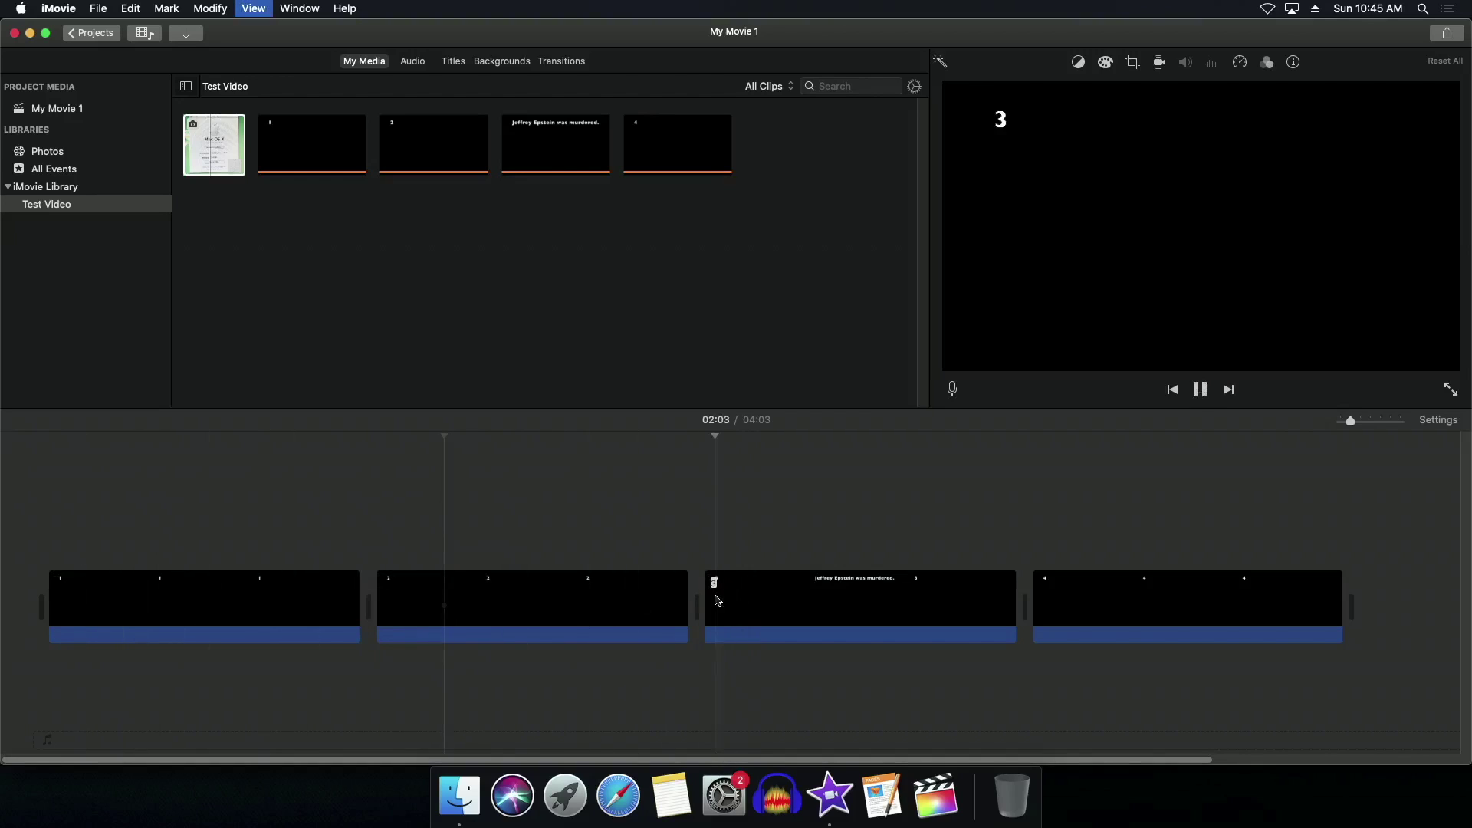
key("space")
key("space")
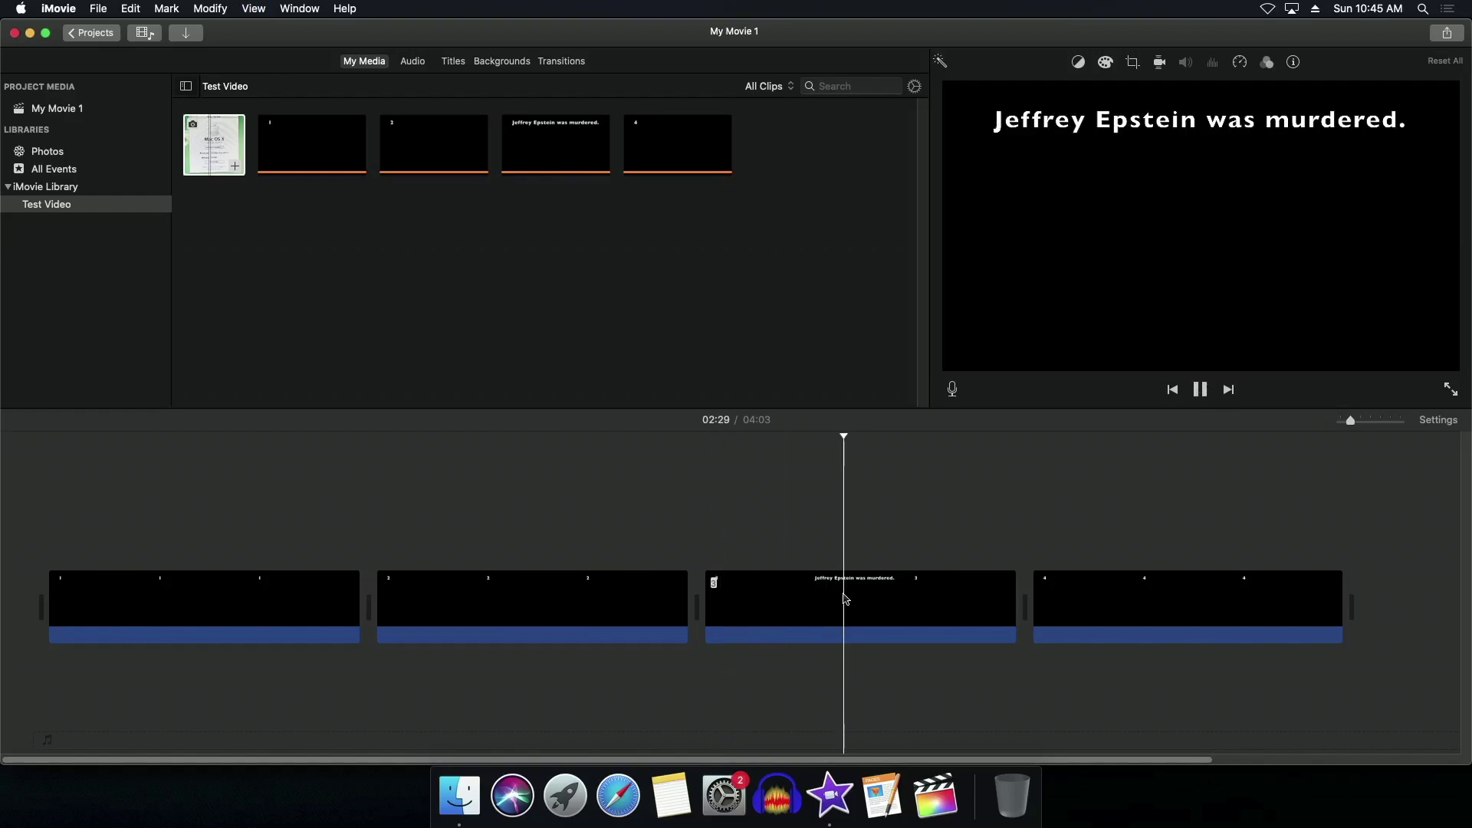
key("space")
key("space")
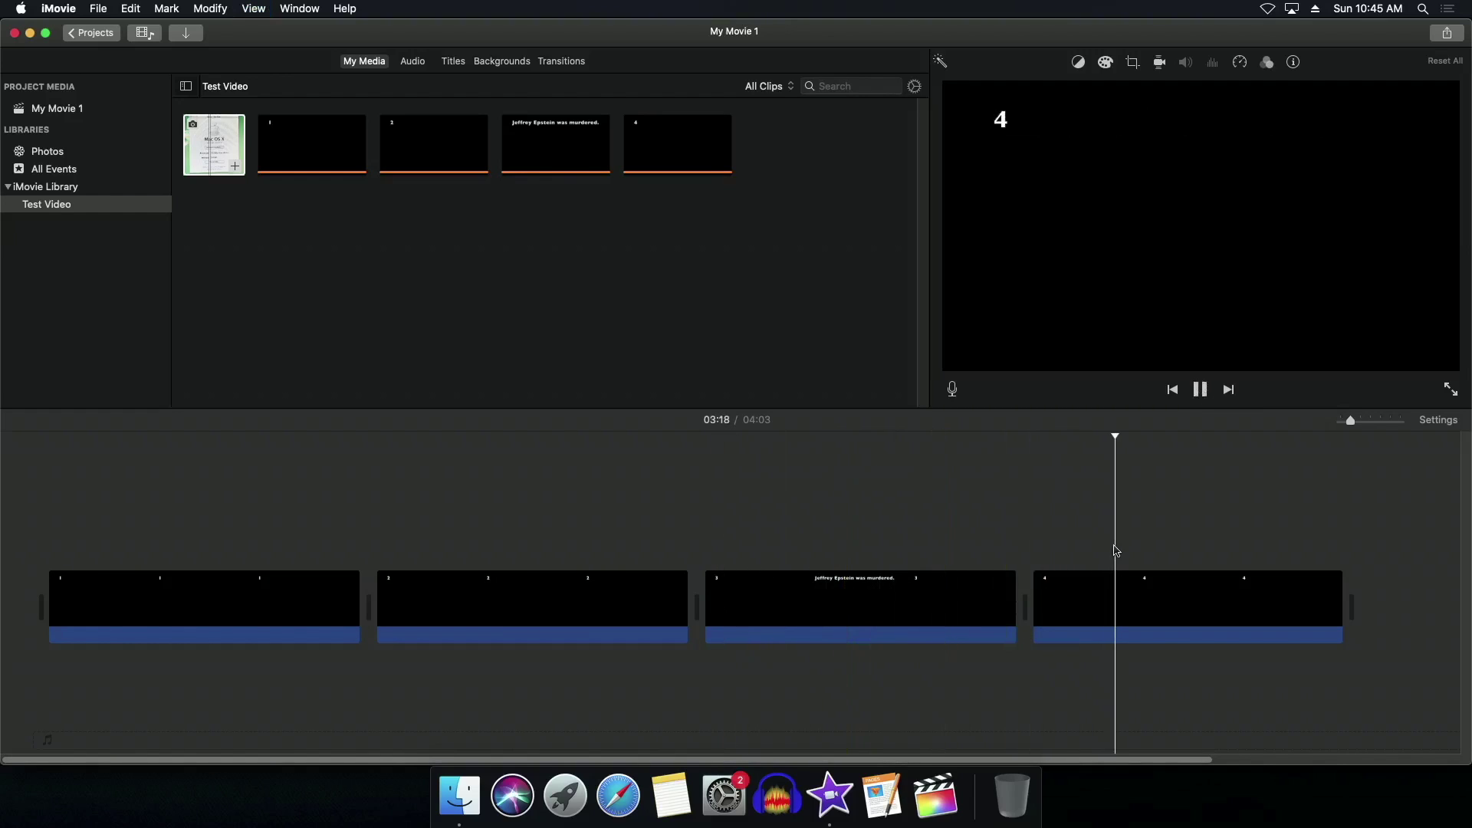
key("space")
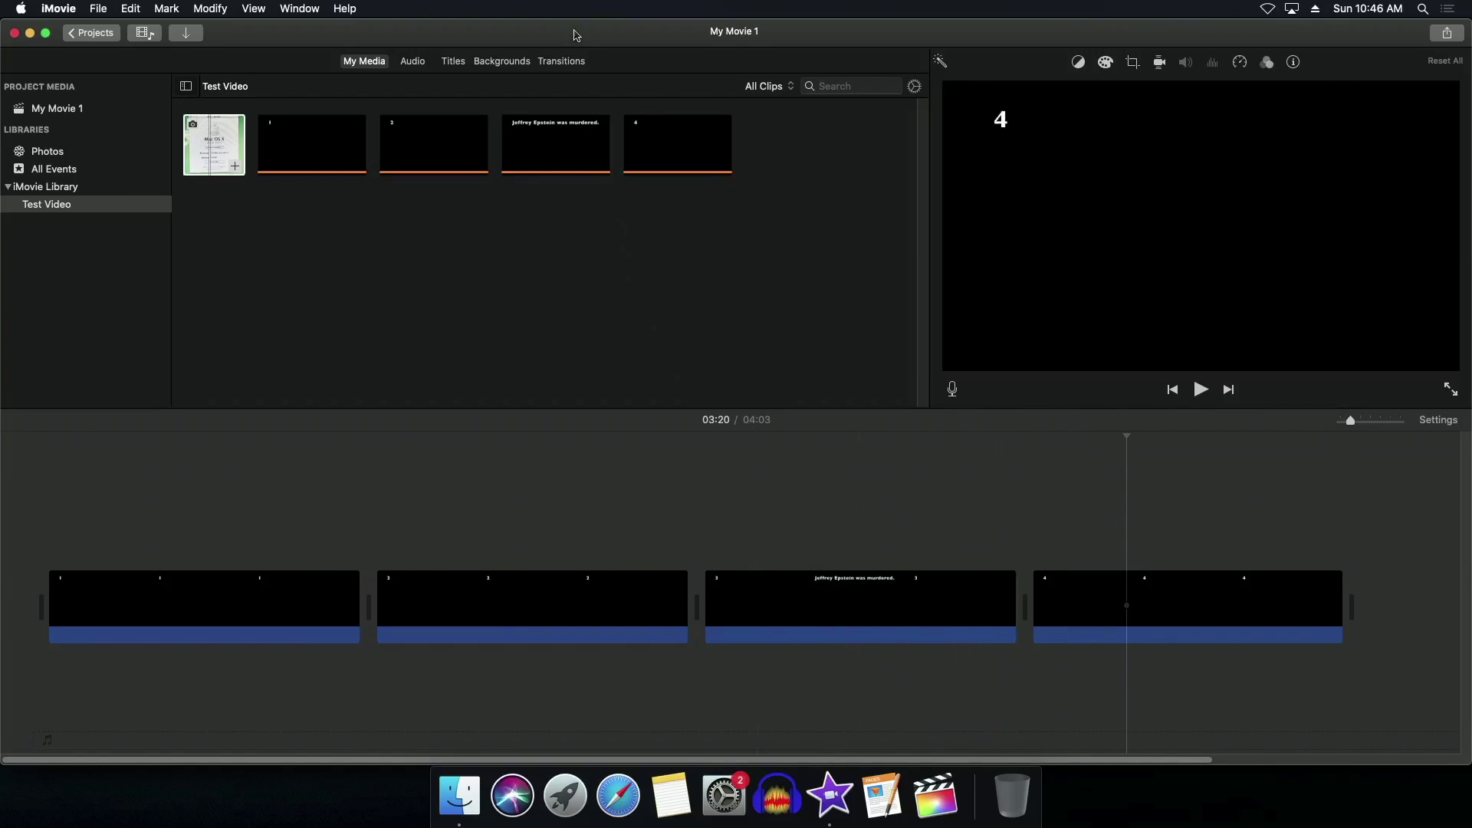
Add a Spin In transition between the first and second timeline clips and play it.
left_click(569, 63)
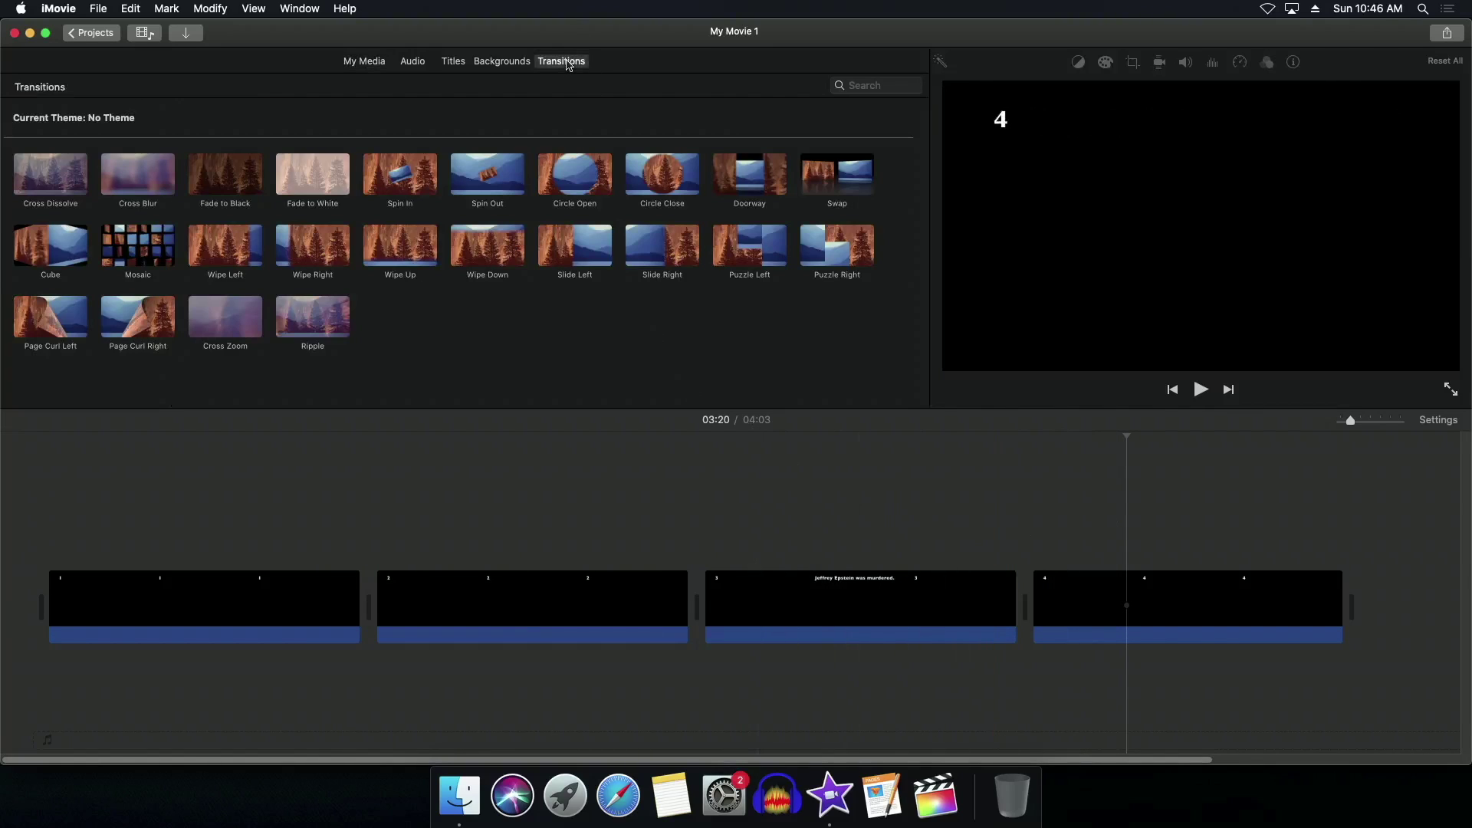
left_click(395, 184)
left_click_drag(399, 184, 369, 576)
key("space")
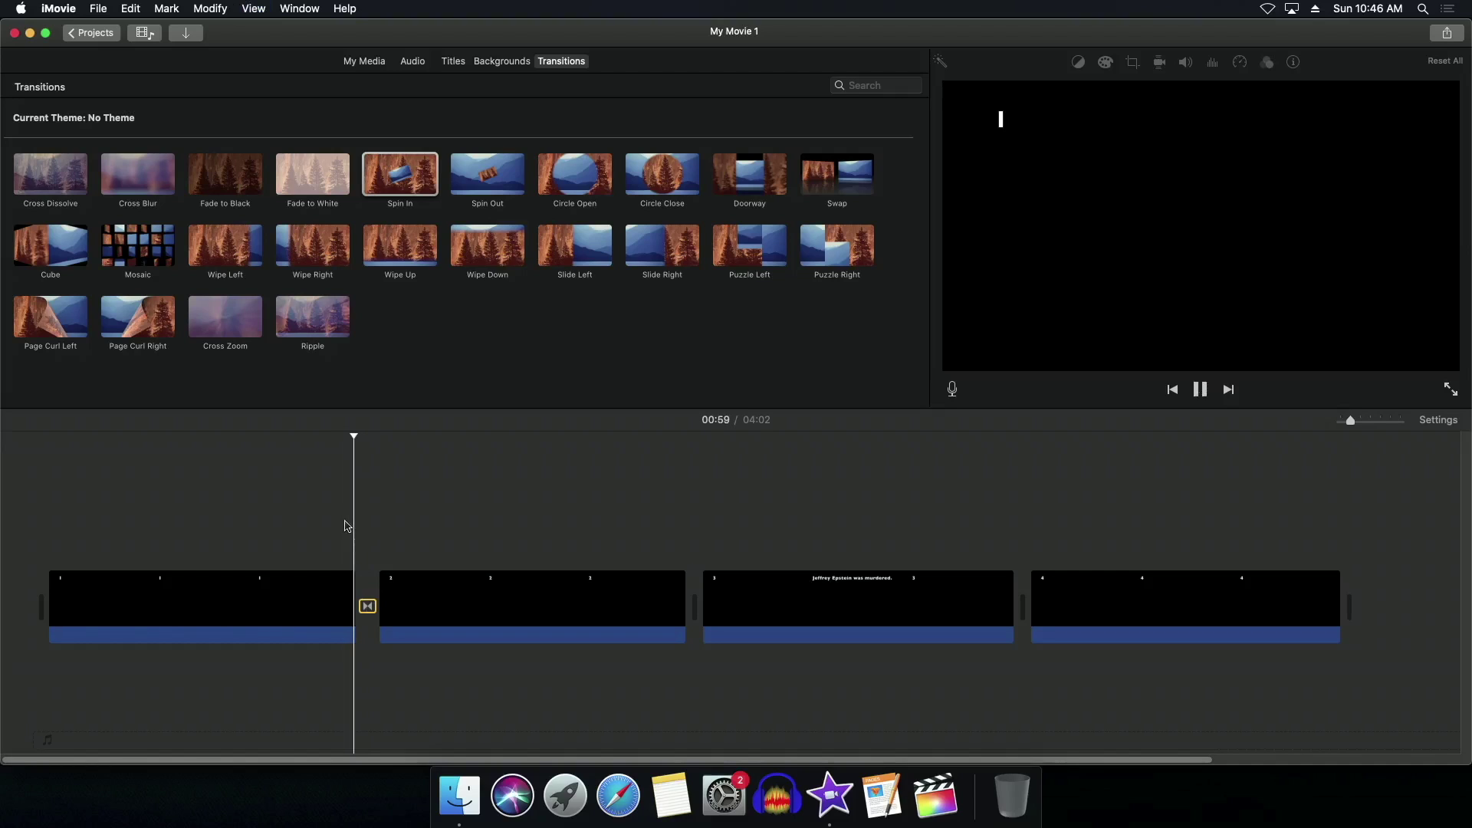
key("space")
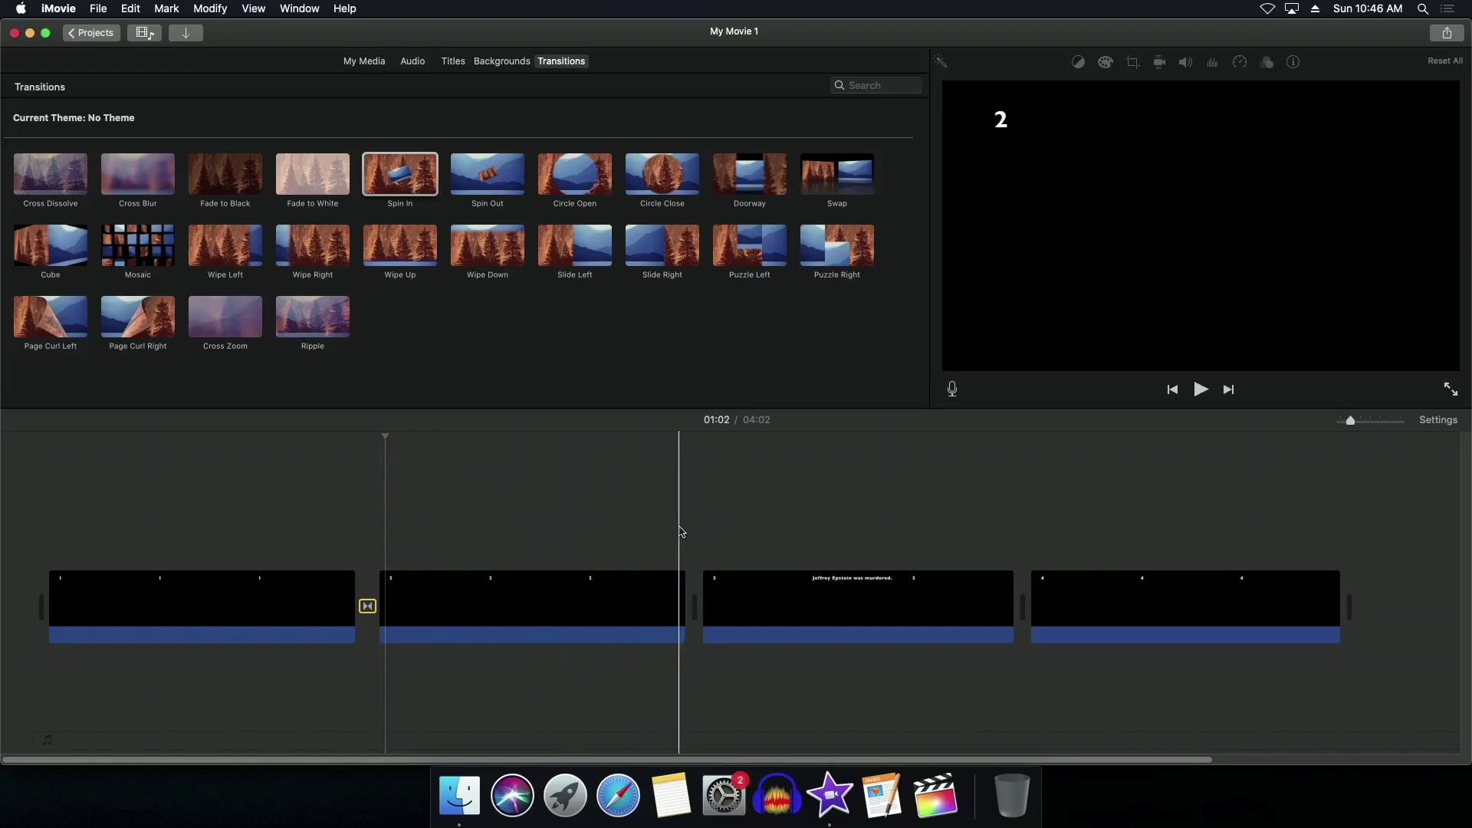
key("space")
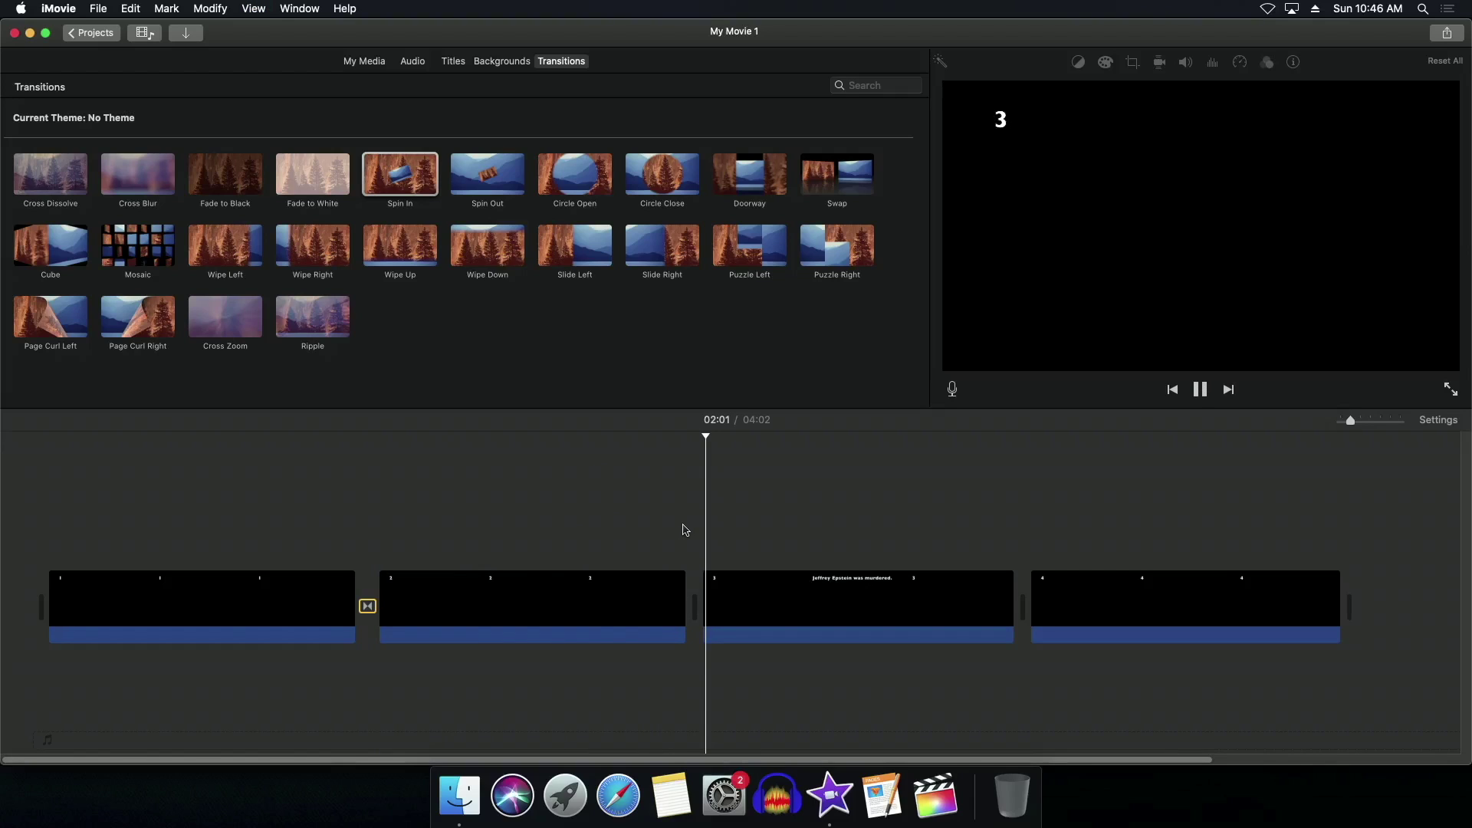
left_click(347, 546)
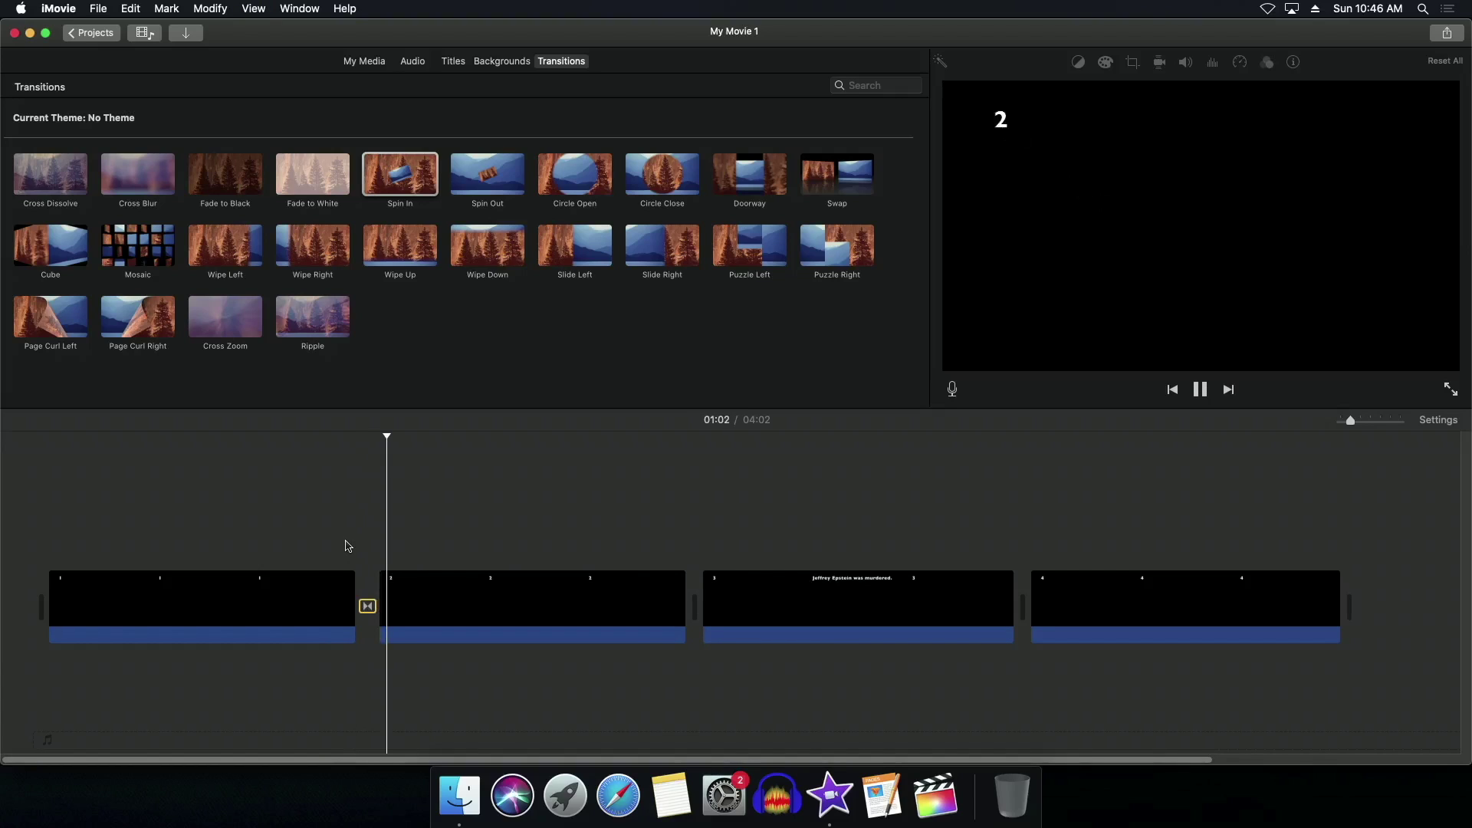
key("space")
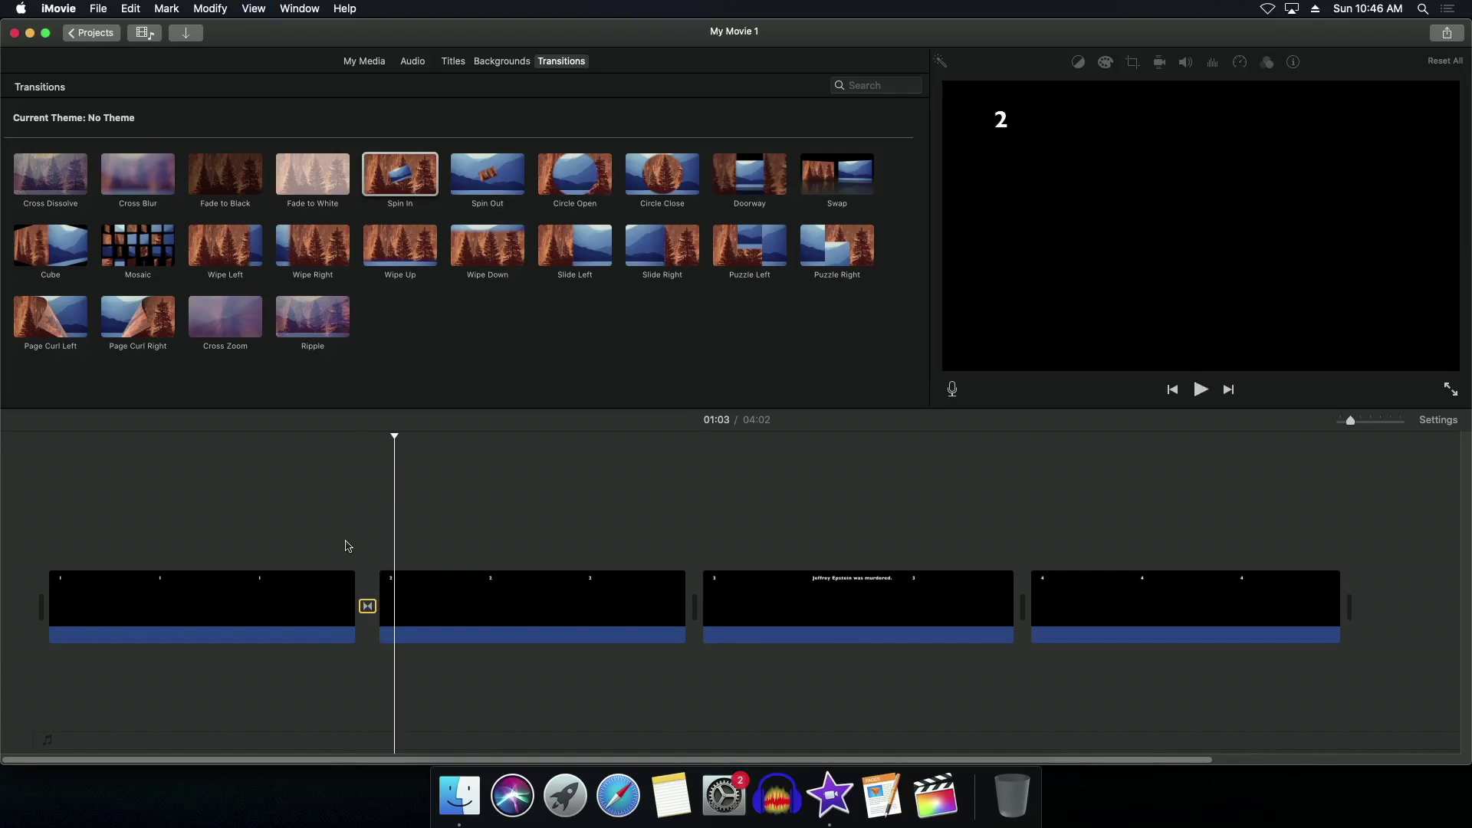
Add a Puzzle Left transition between the second and third timeline clips and play it.
left_click_drag(750, 245, 698, 602)
key("space")
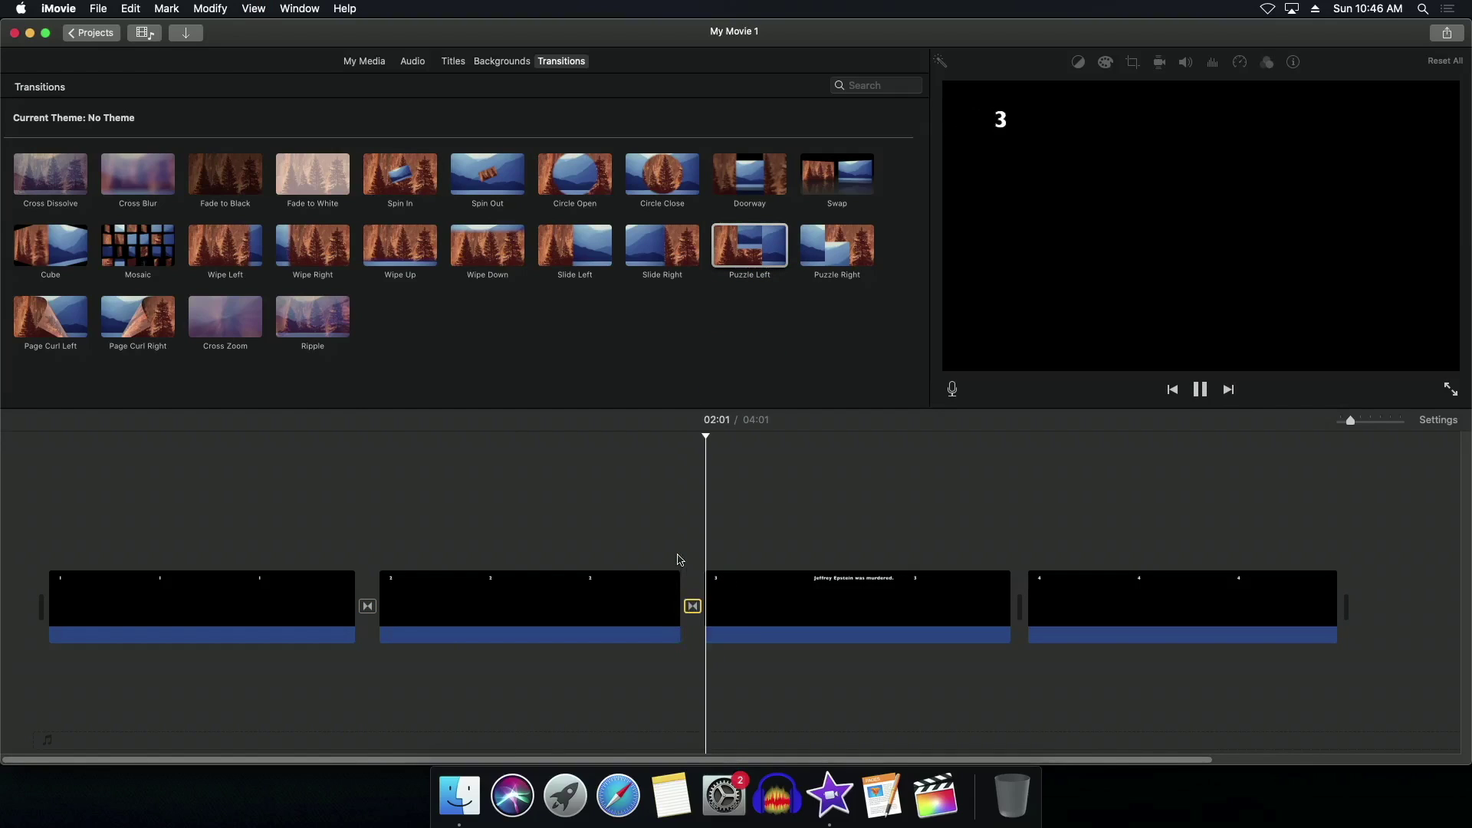
key("space")
Add a Puzzle Right transition between the third and fourth timeline clips and play it.
left_click(834, 252)
left_click_drag(835, 251, 1018, 605)
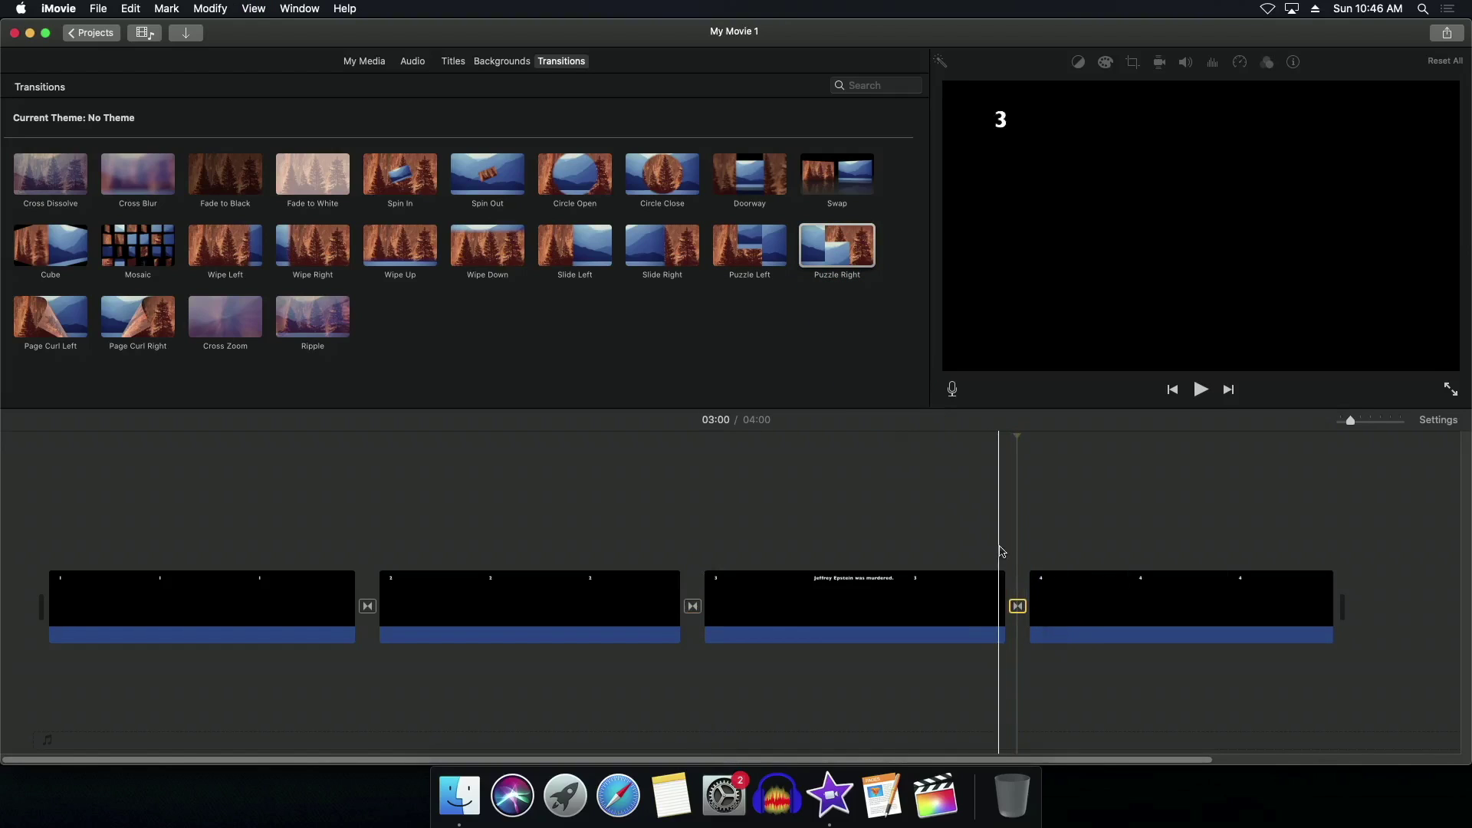
key("space")
key("space")
key("space")
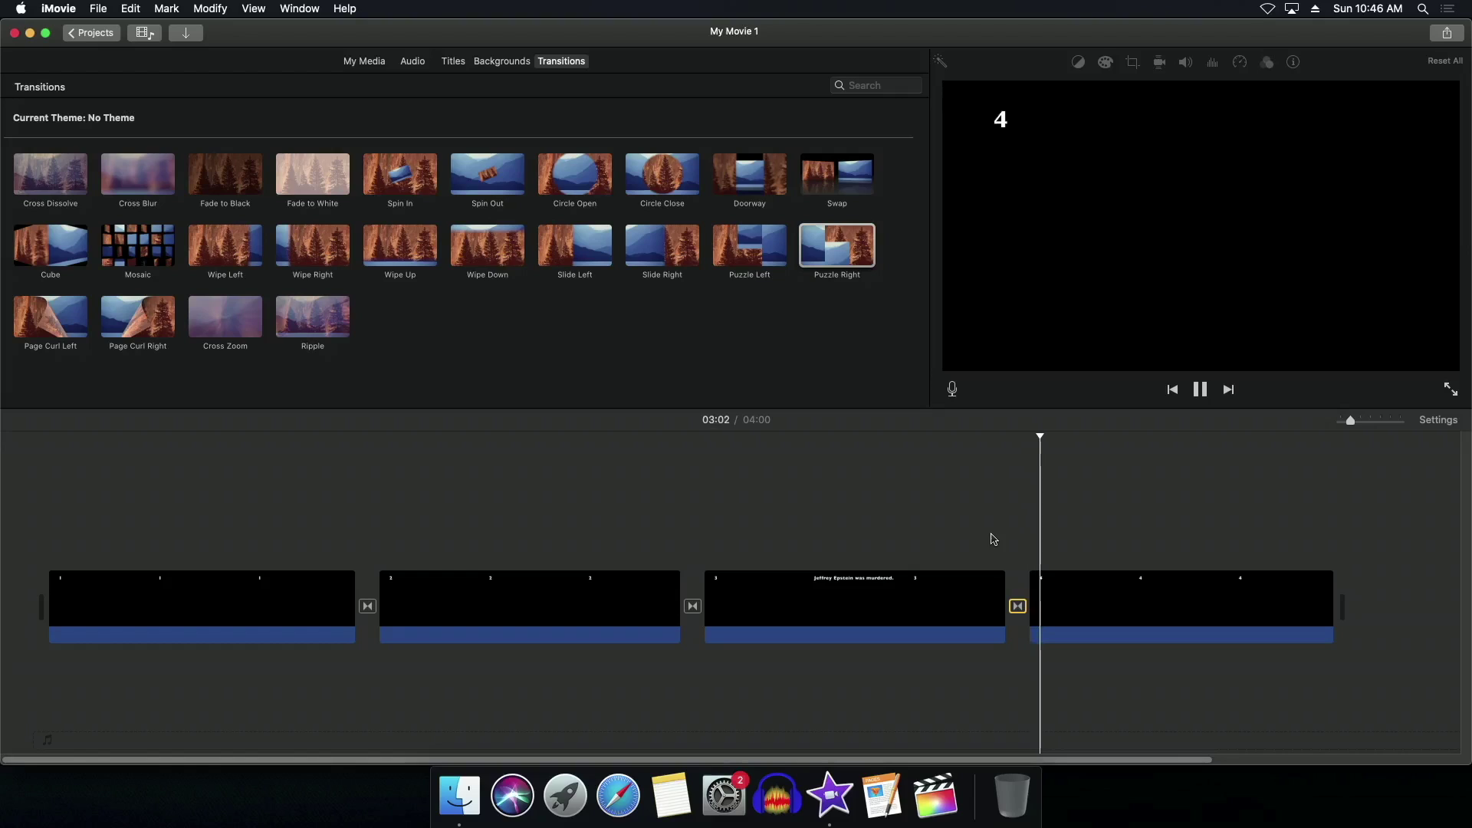
key("space")
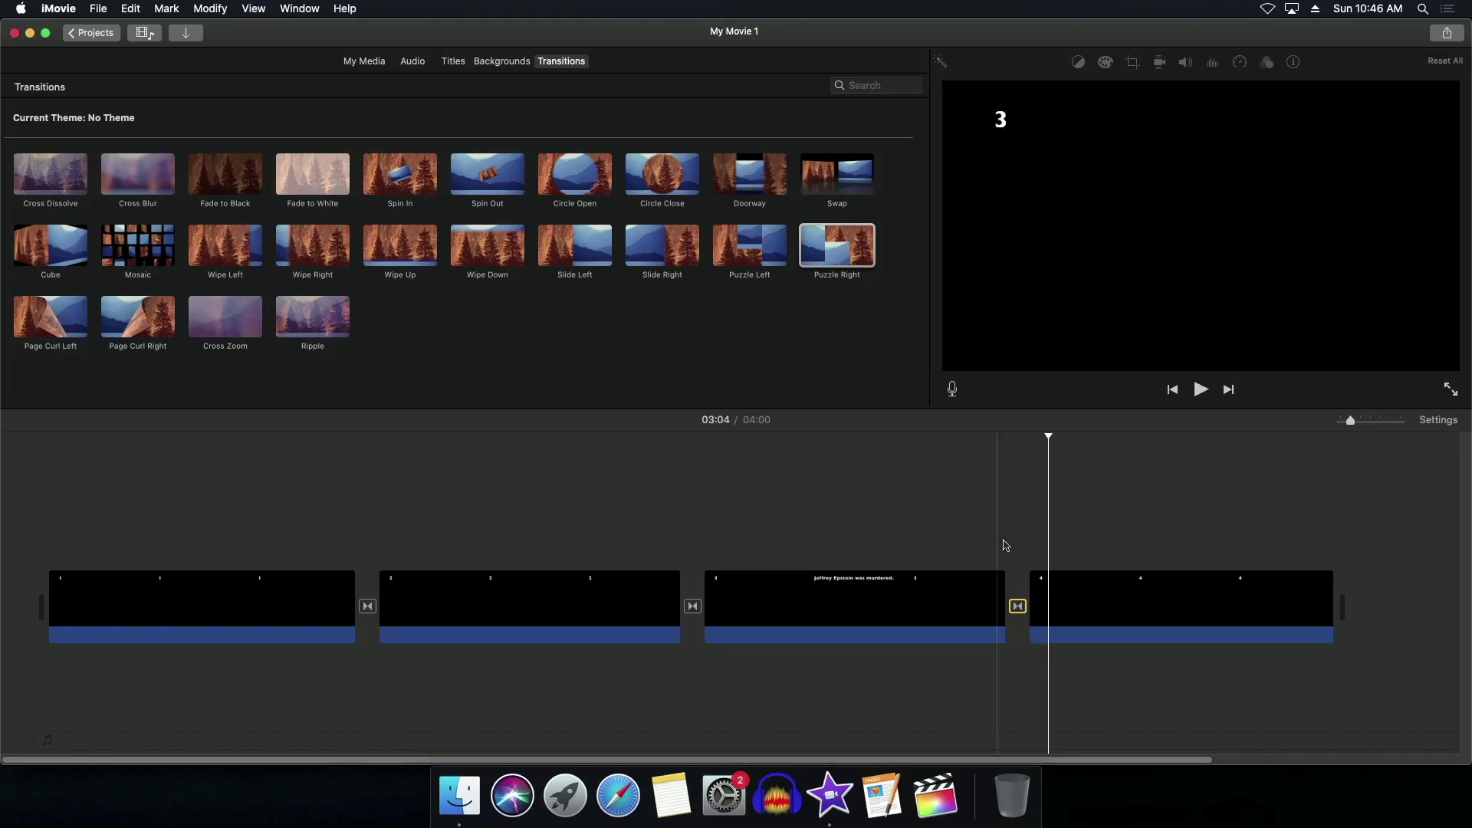
Delete the Puzzle Right and Puzzle Left transitions from the timeline.
key("Delete")
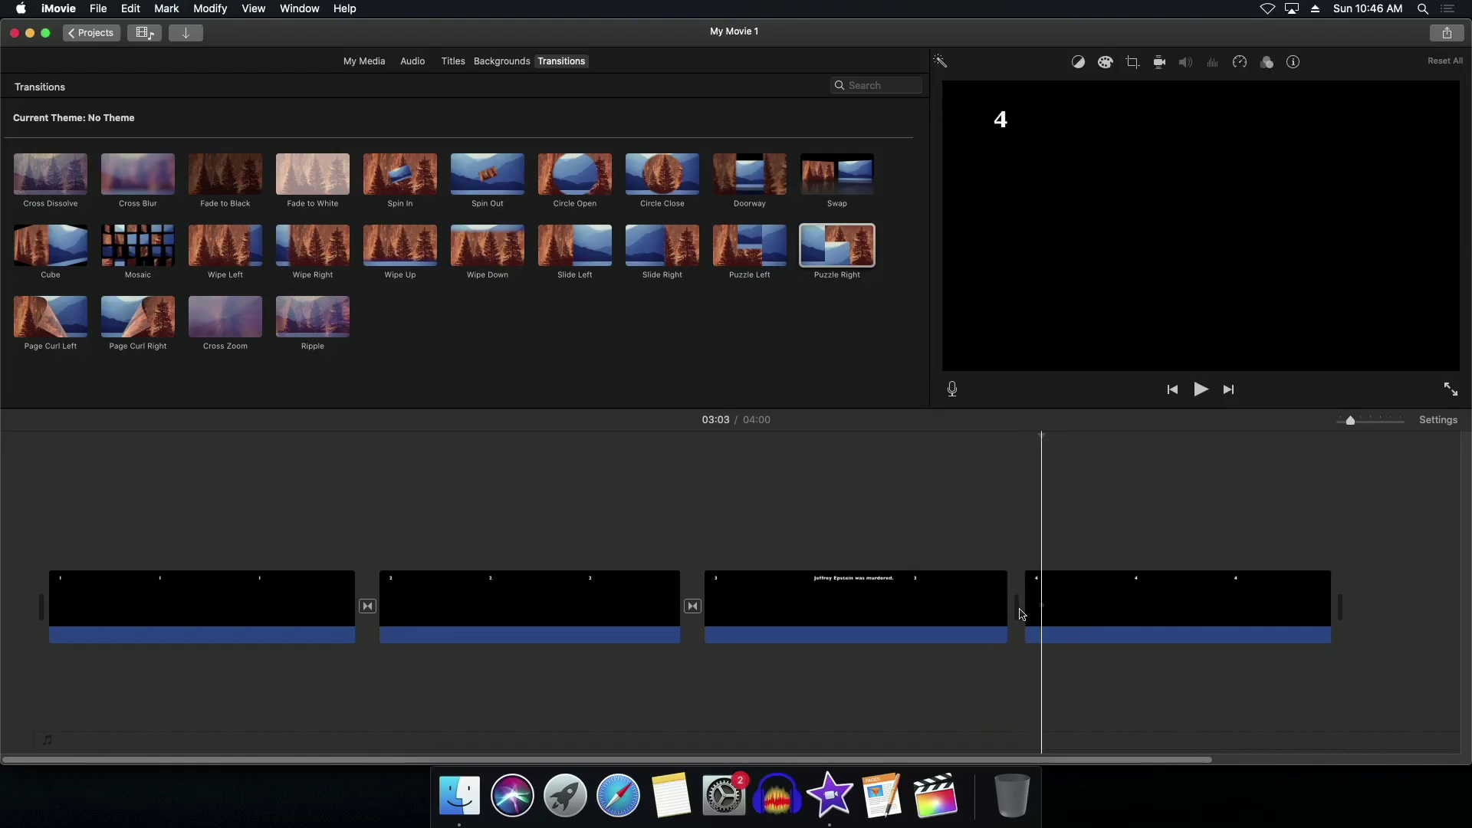
left_click(693, 605)
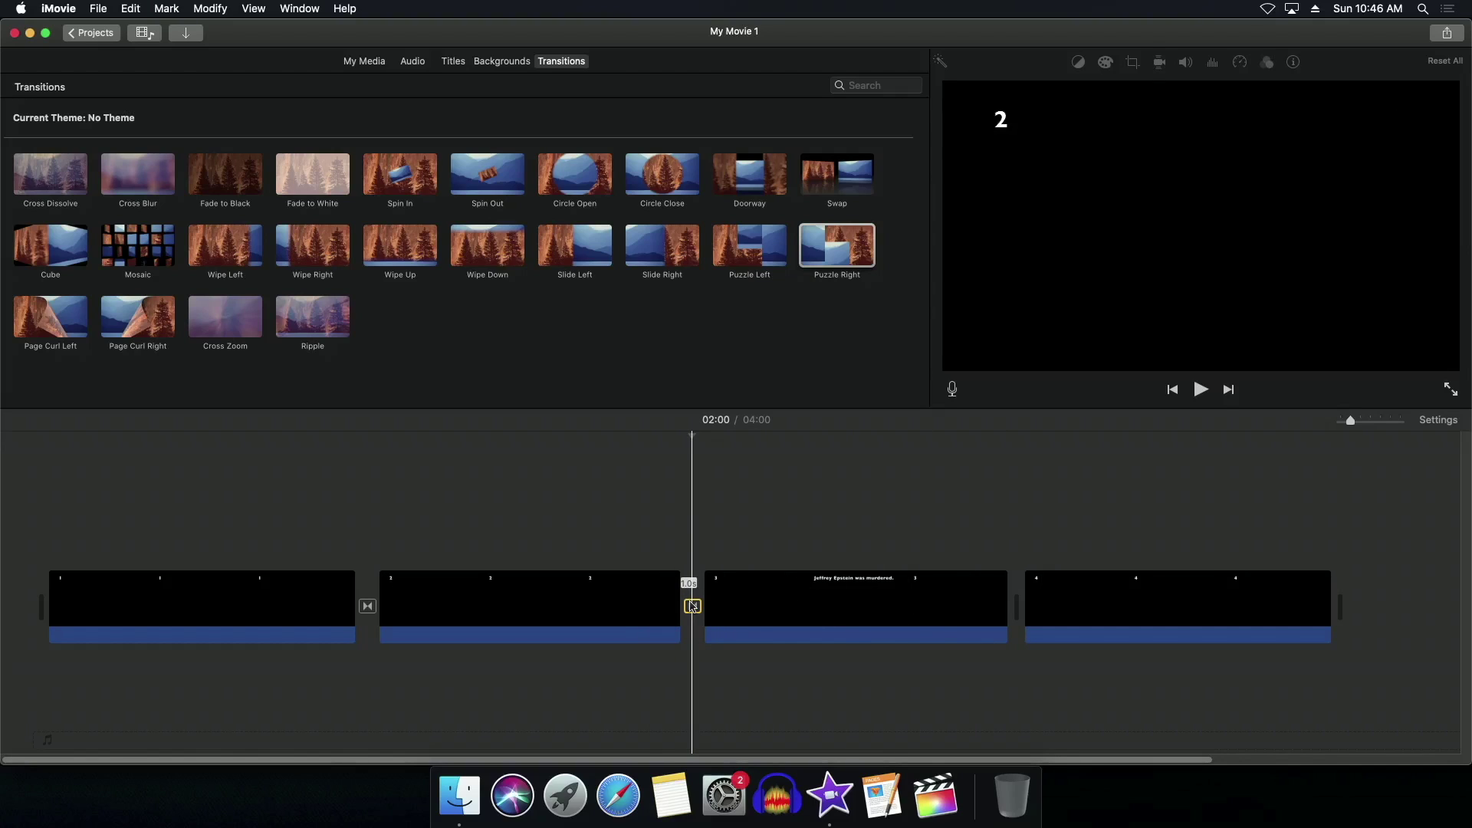
key("Delete")
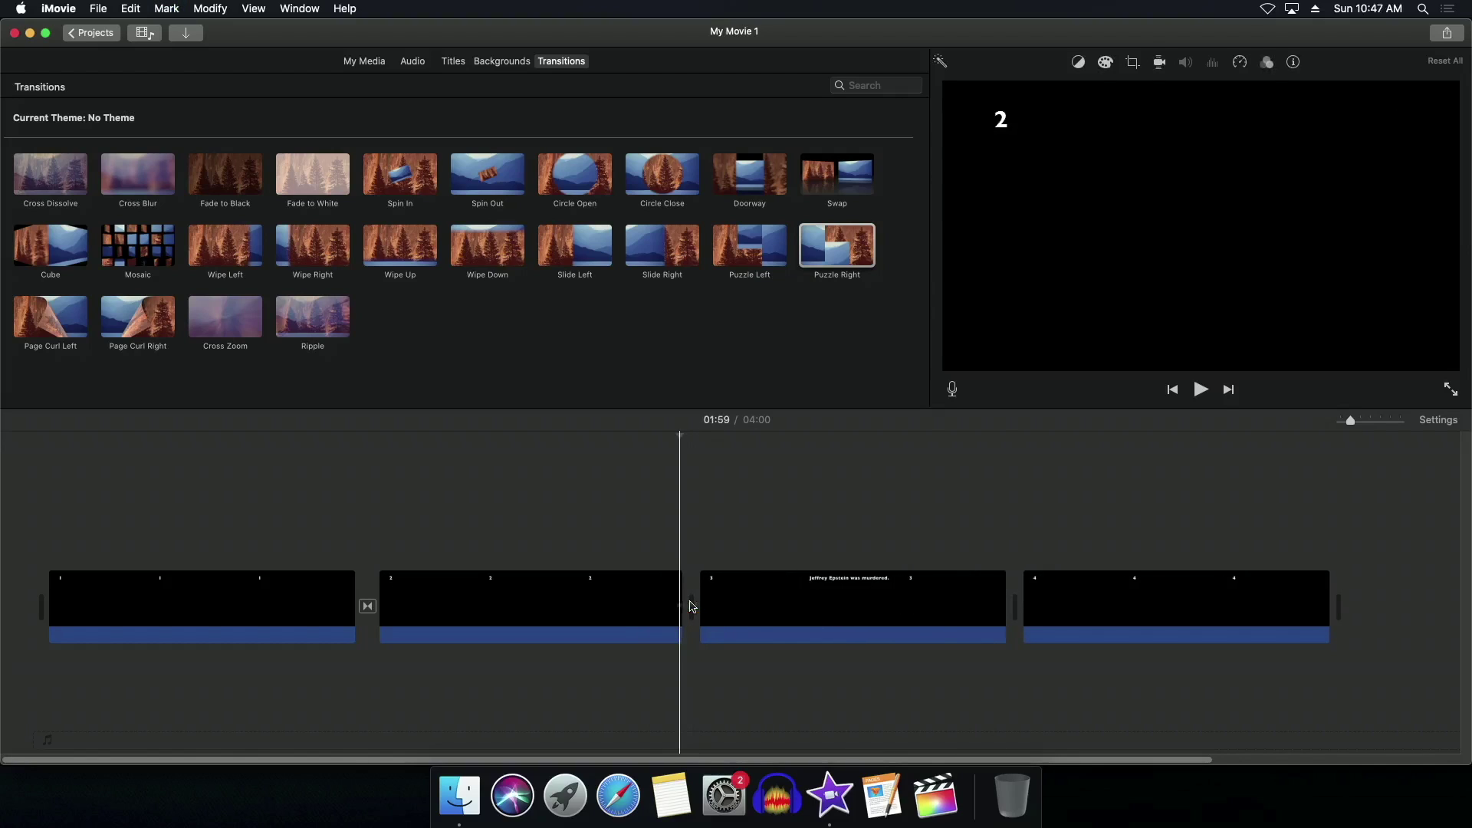
Add a Doorway transition between the second and third clips and a Swap transition between the third and fourth clips.
left_click(759, 192)
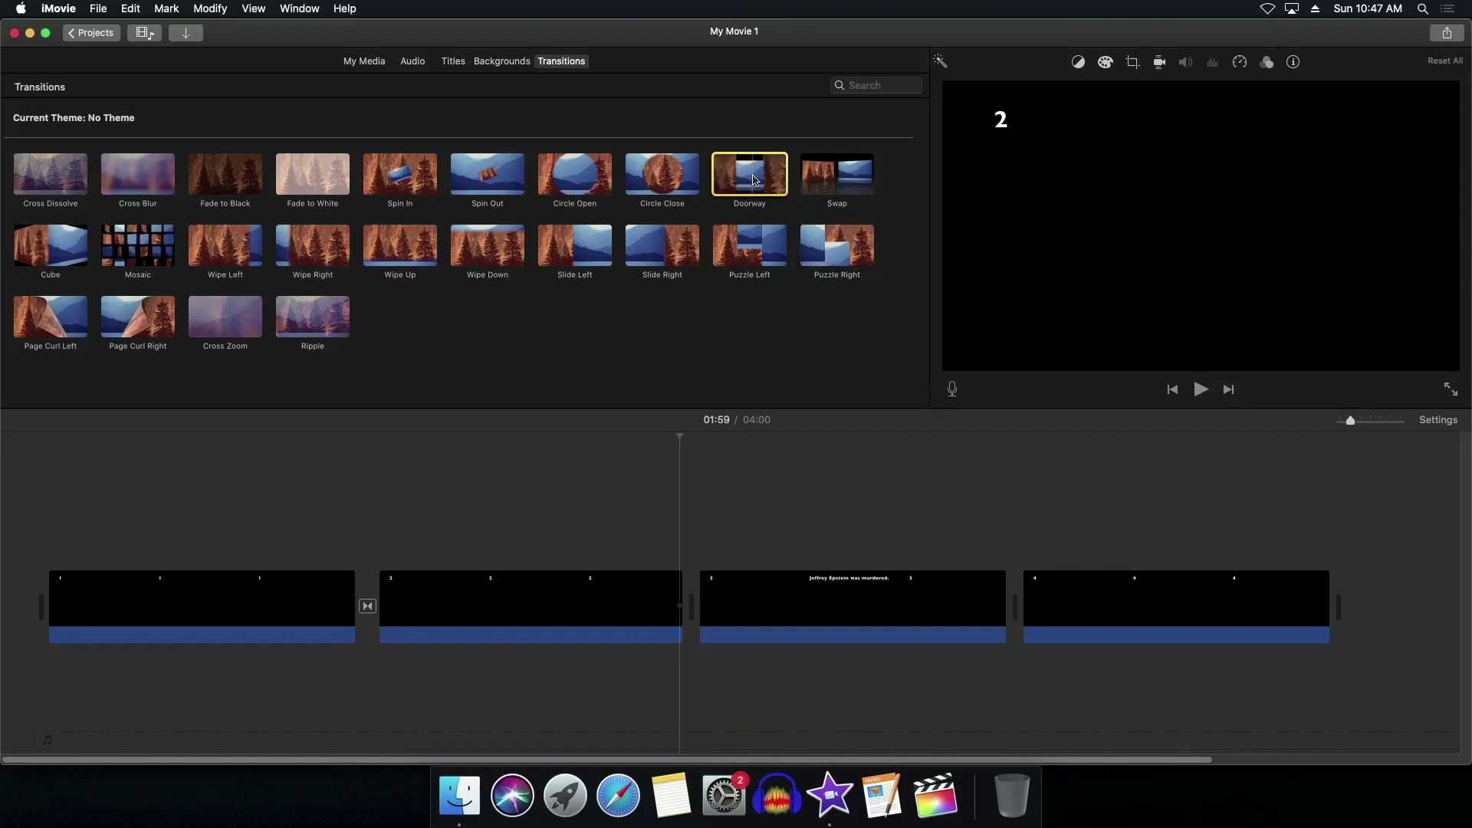
left_click_drag(755, 180, 701, 609)
left_click(843, 168)
left_click_drag(847, 180, 1017, 605)
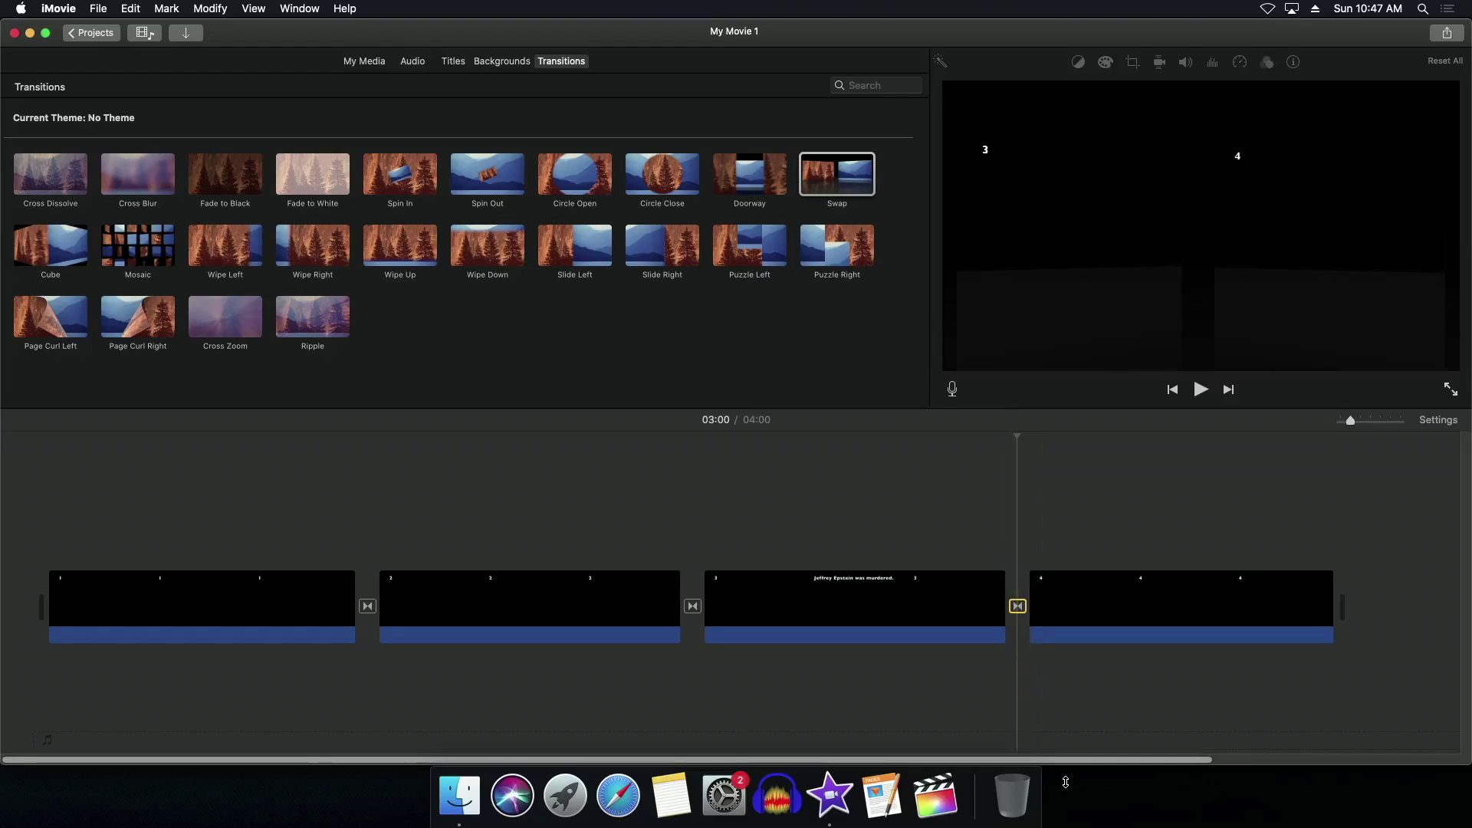
Add the Mac OS X screenshot from the Test Video event to the end of the timeline.
scroll(729, 498, "right", 3)
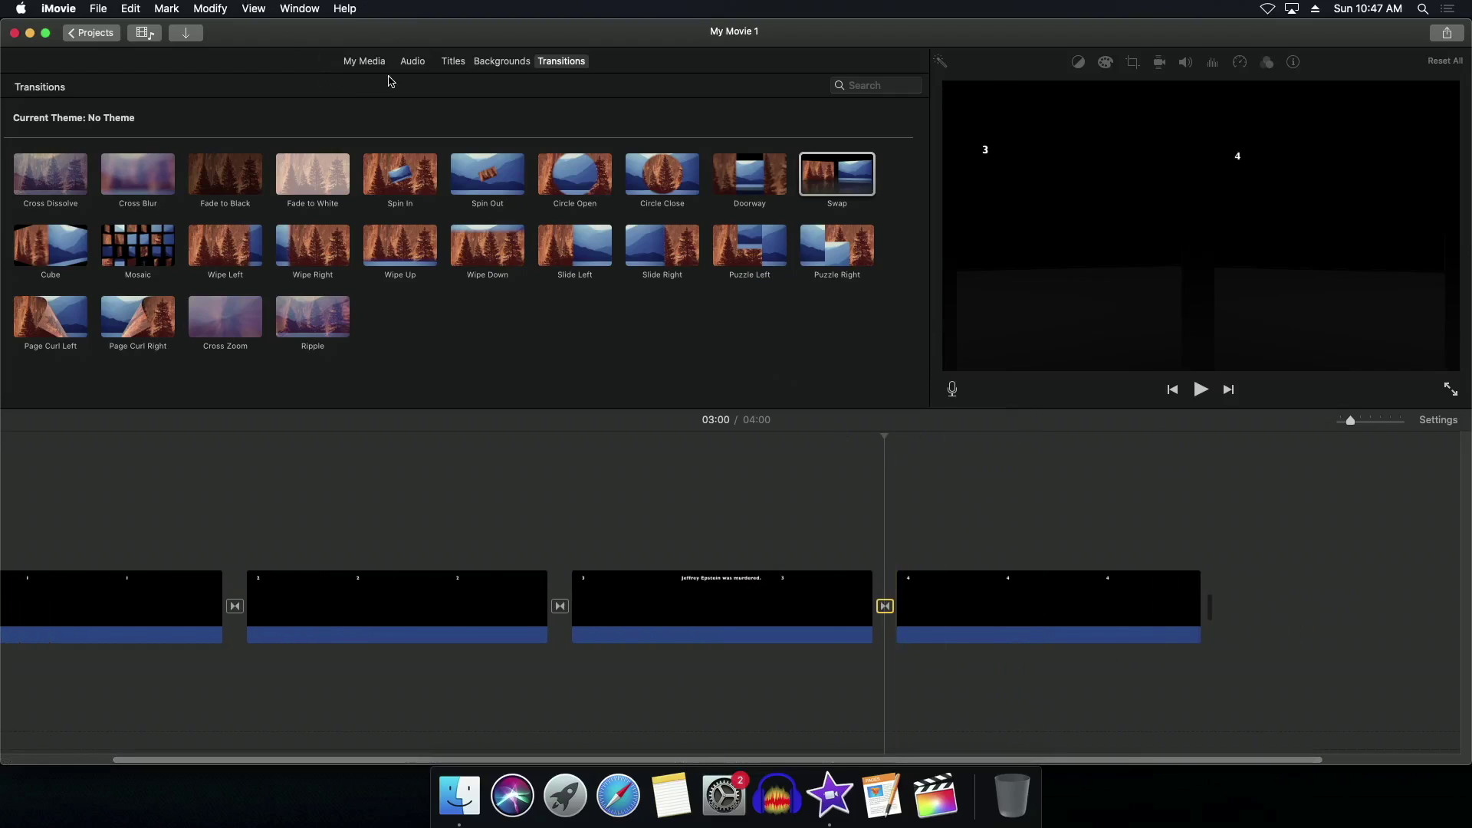
left_click(374, 61)
left_click(192, 132)
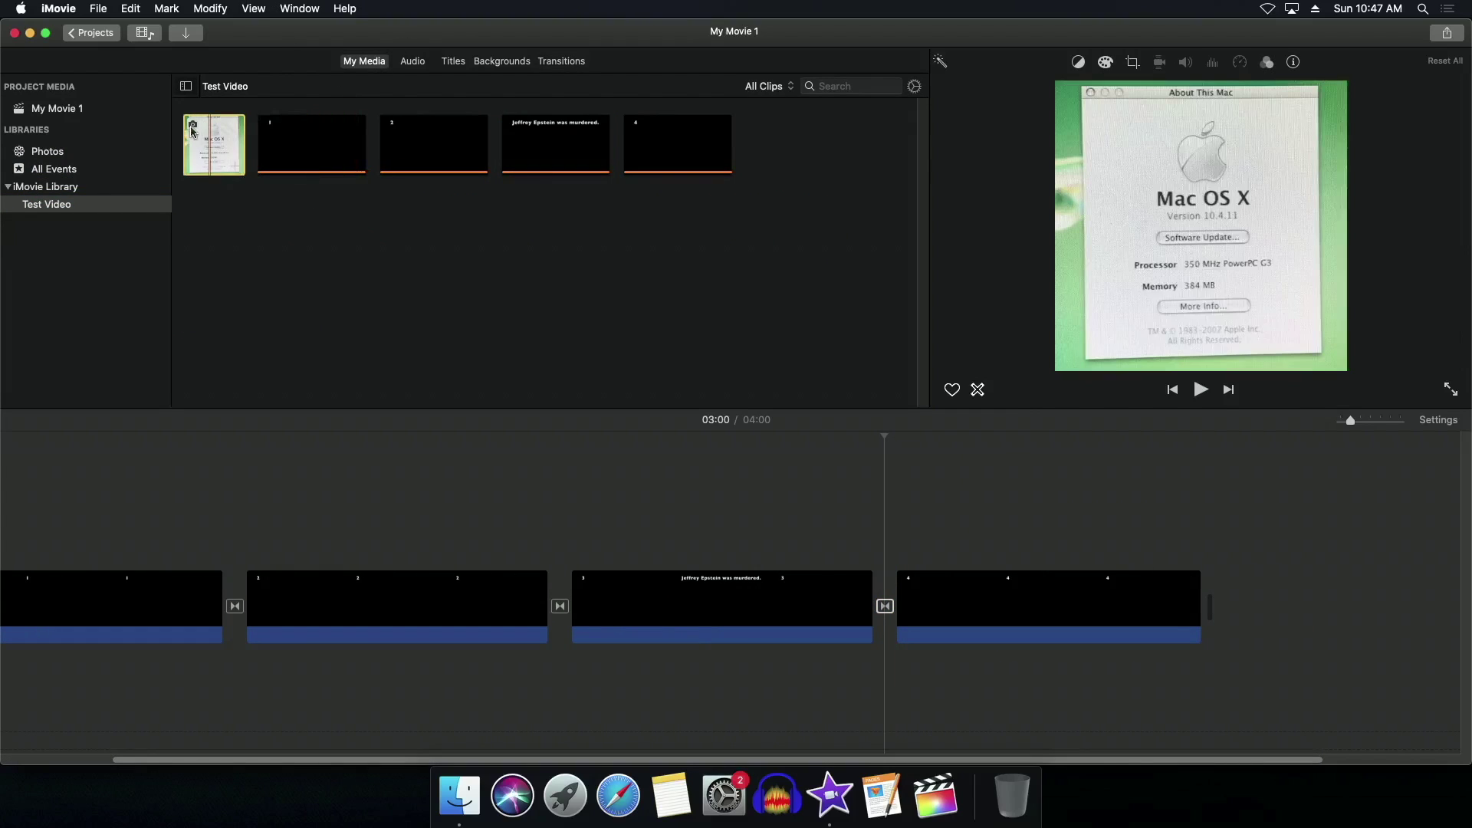
left_click_drag(191, 132, 1320, 617)
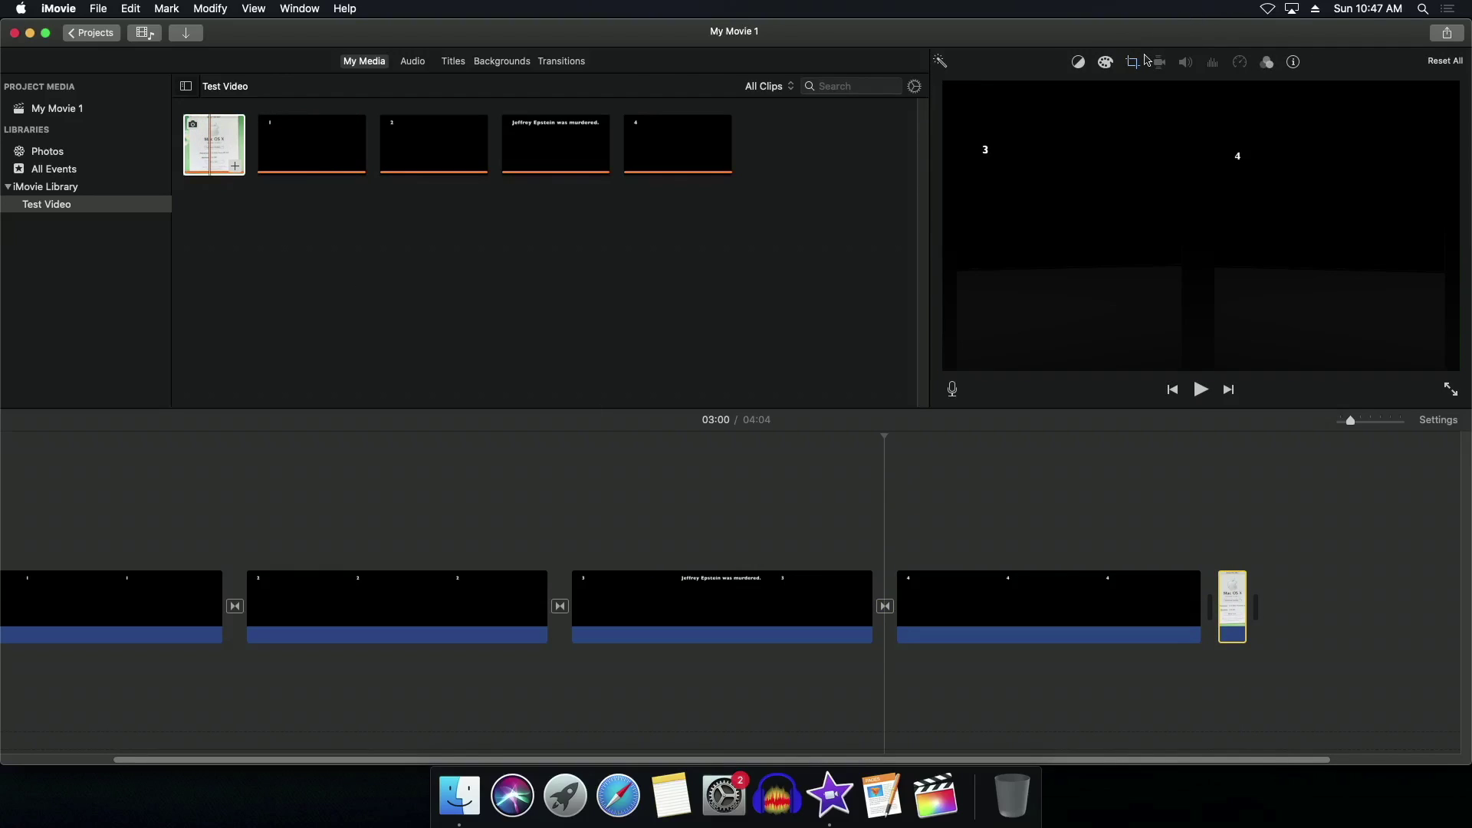
Try to set the Fit crop style on the screenshot clip and move the playhead onto it.
left_click(1135, 62)
left_click(1055, 91)
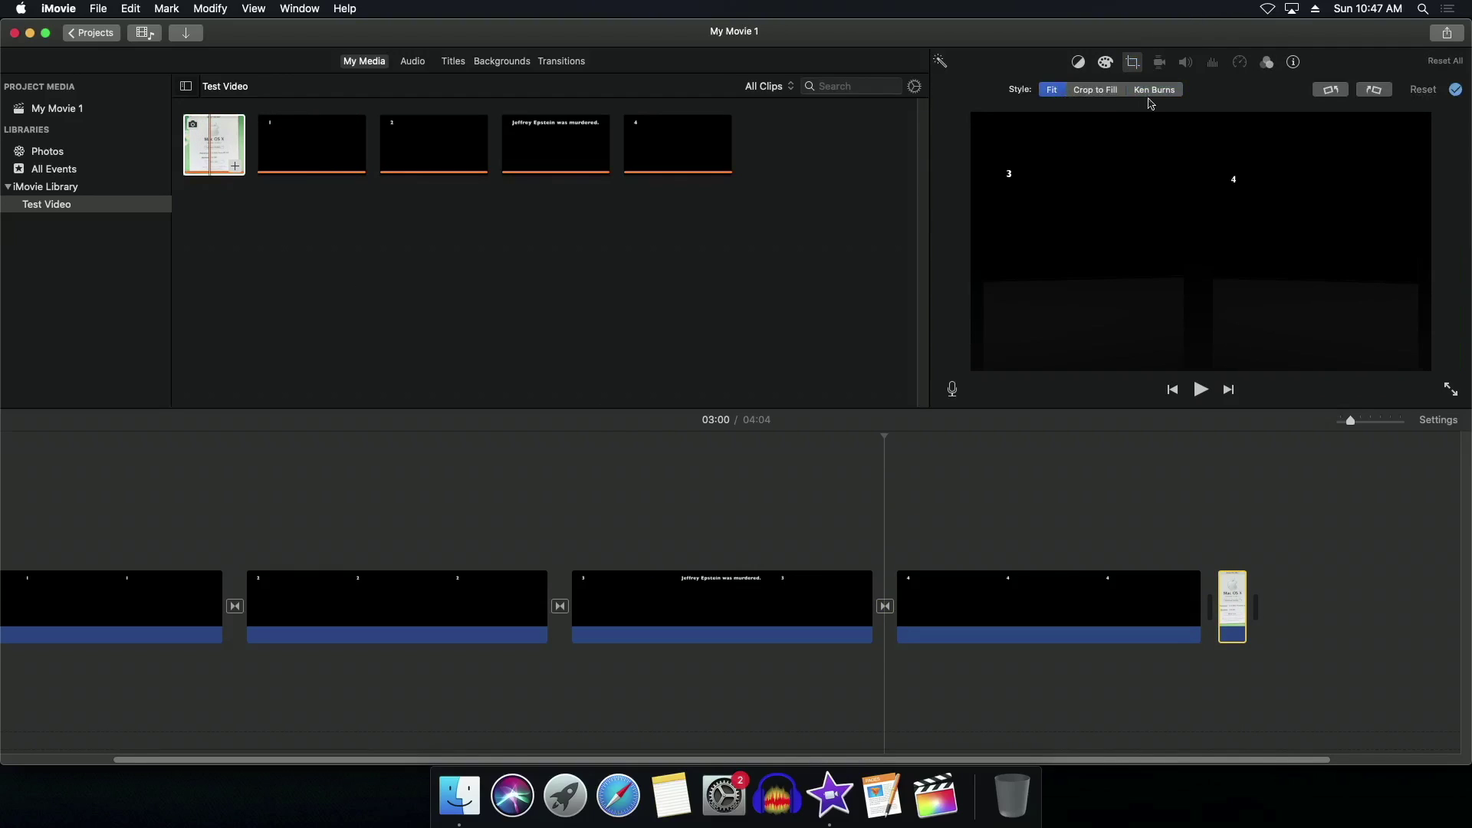
left_click(1218, 559)
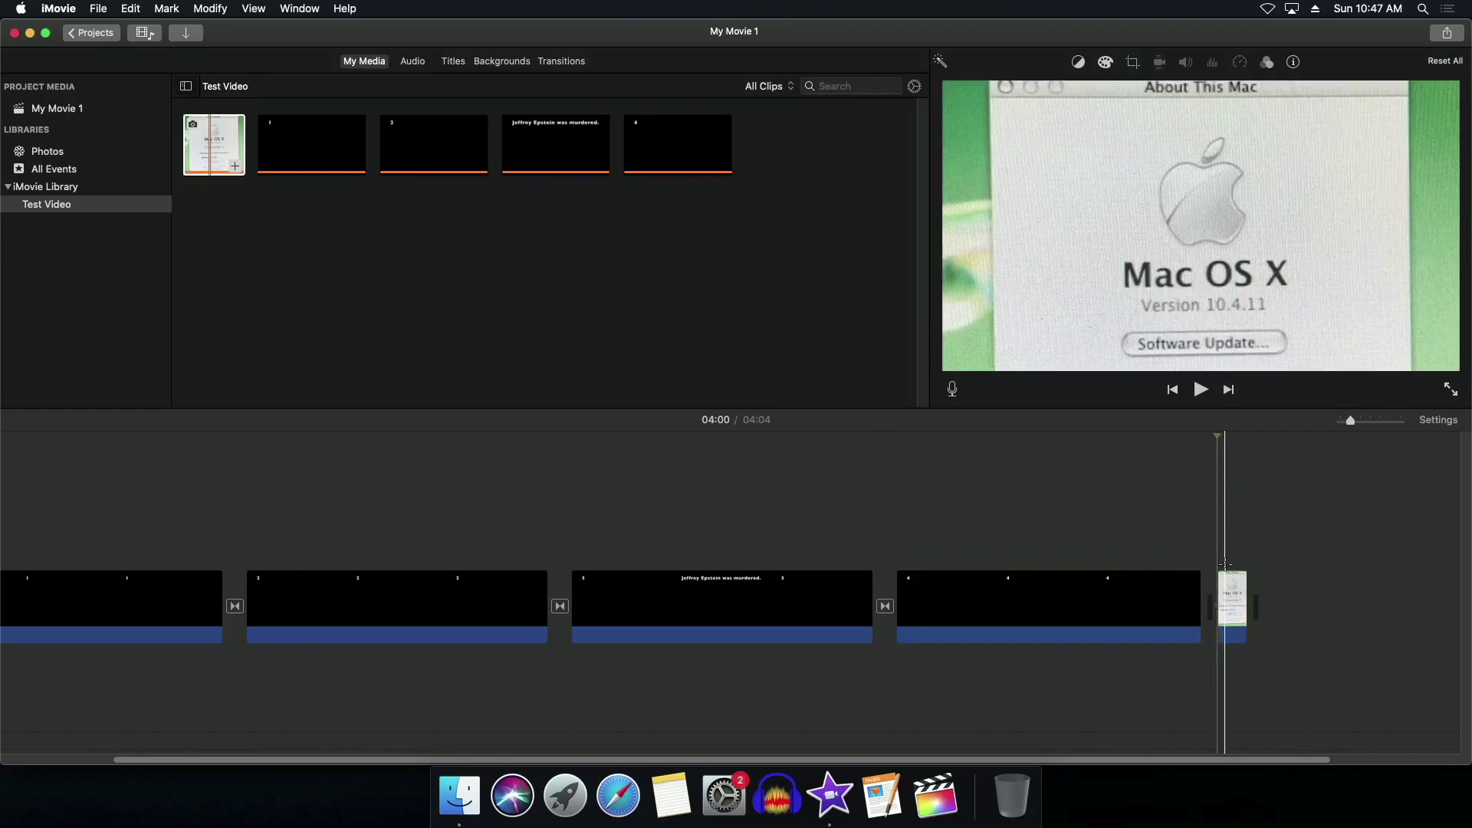
Try a smaller Crop to Fill frame over the screenshot's Apple logo, and set the crop style to Fit and apply it.
left_click(1132, 62)
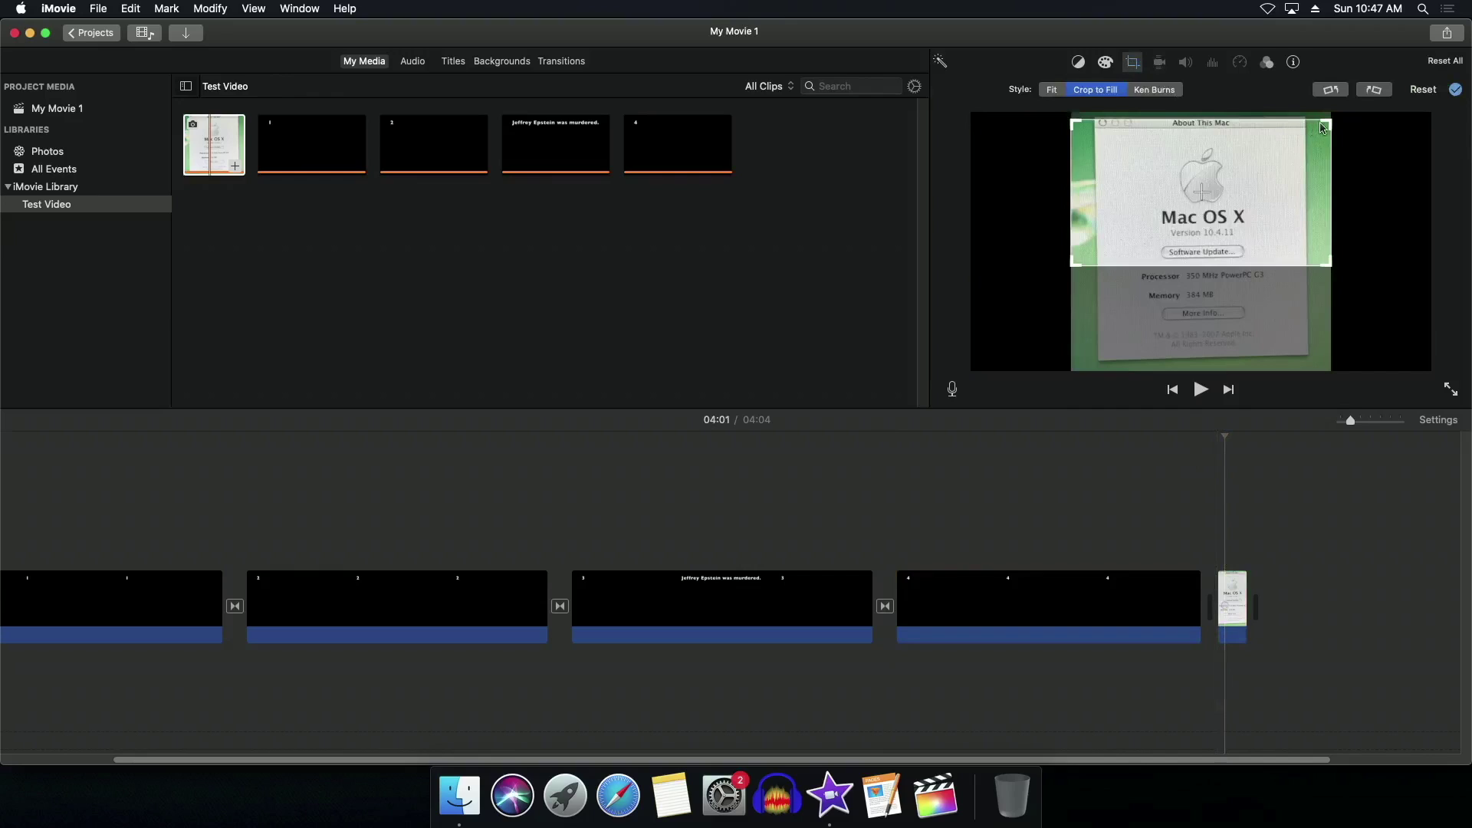
left_click_drag(1326, 122, 1232, 176)
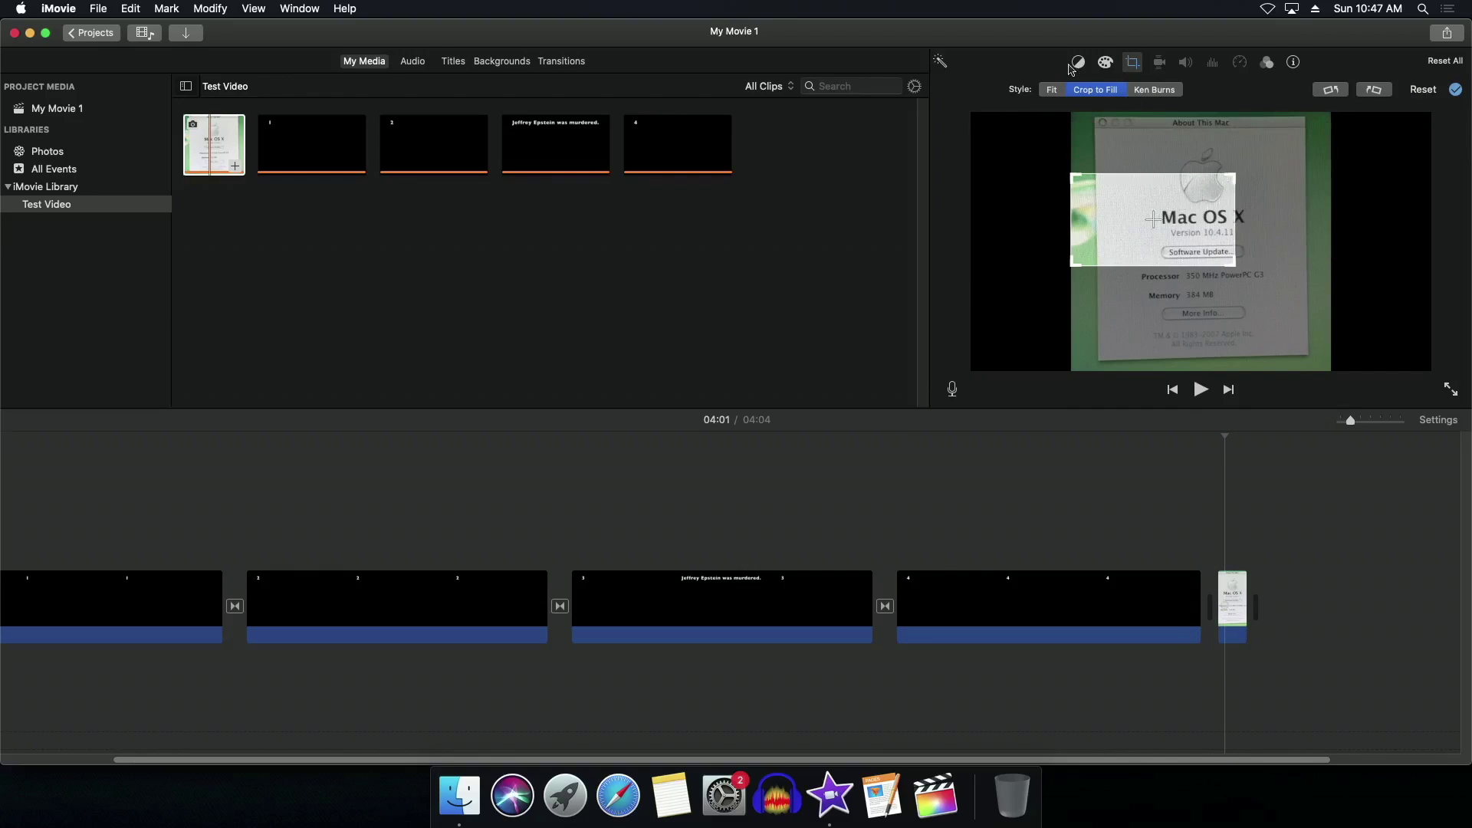
left_click_drag(1196, 218, 1237, 171)
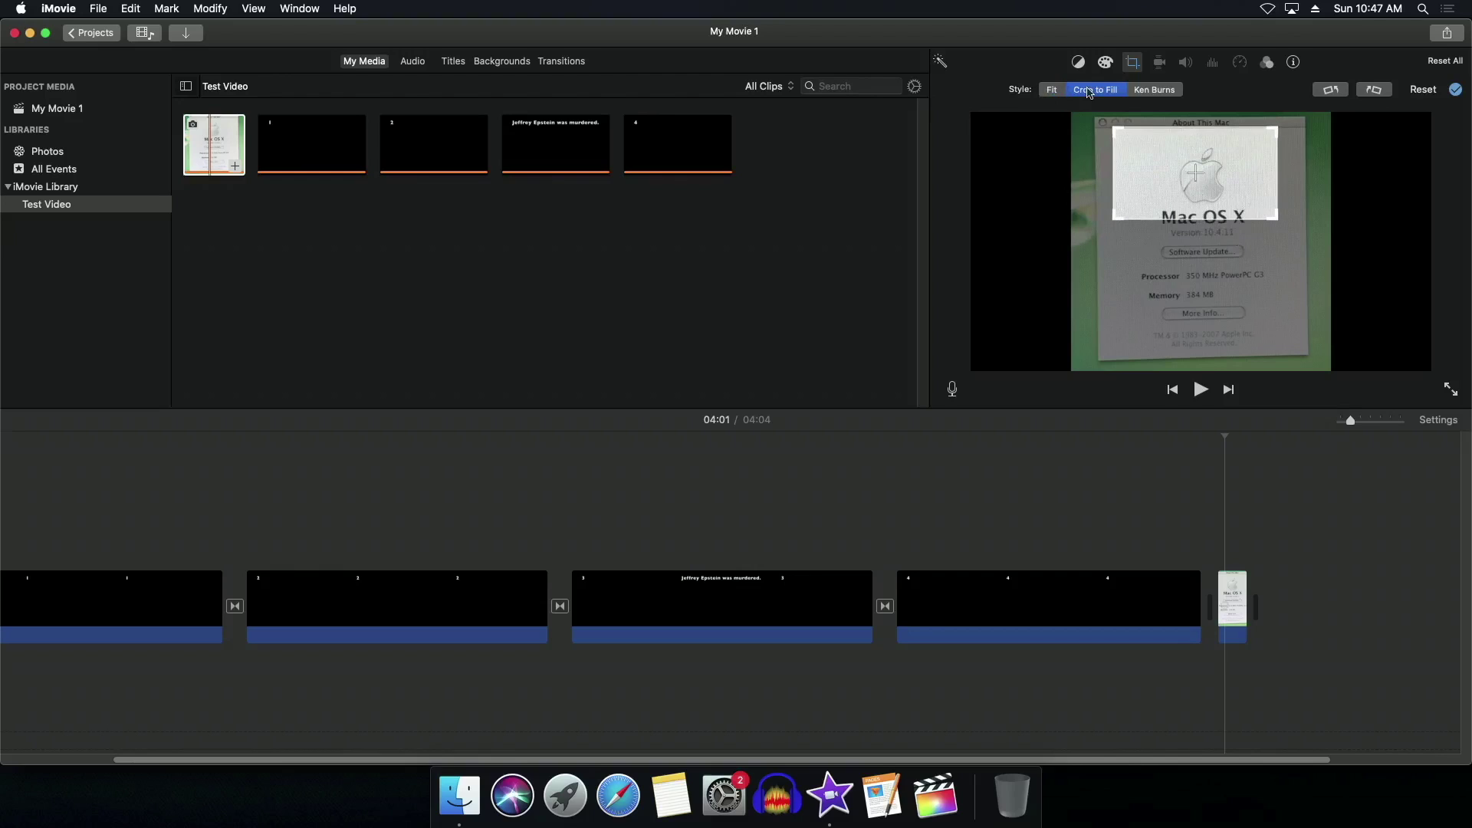
left_click(1049, 90)
left_click(1454, 90)
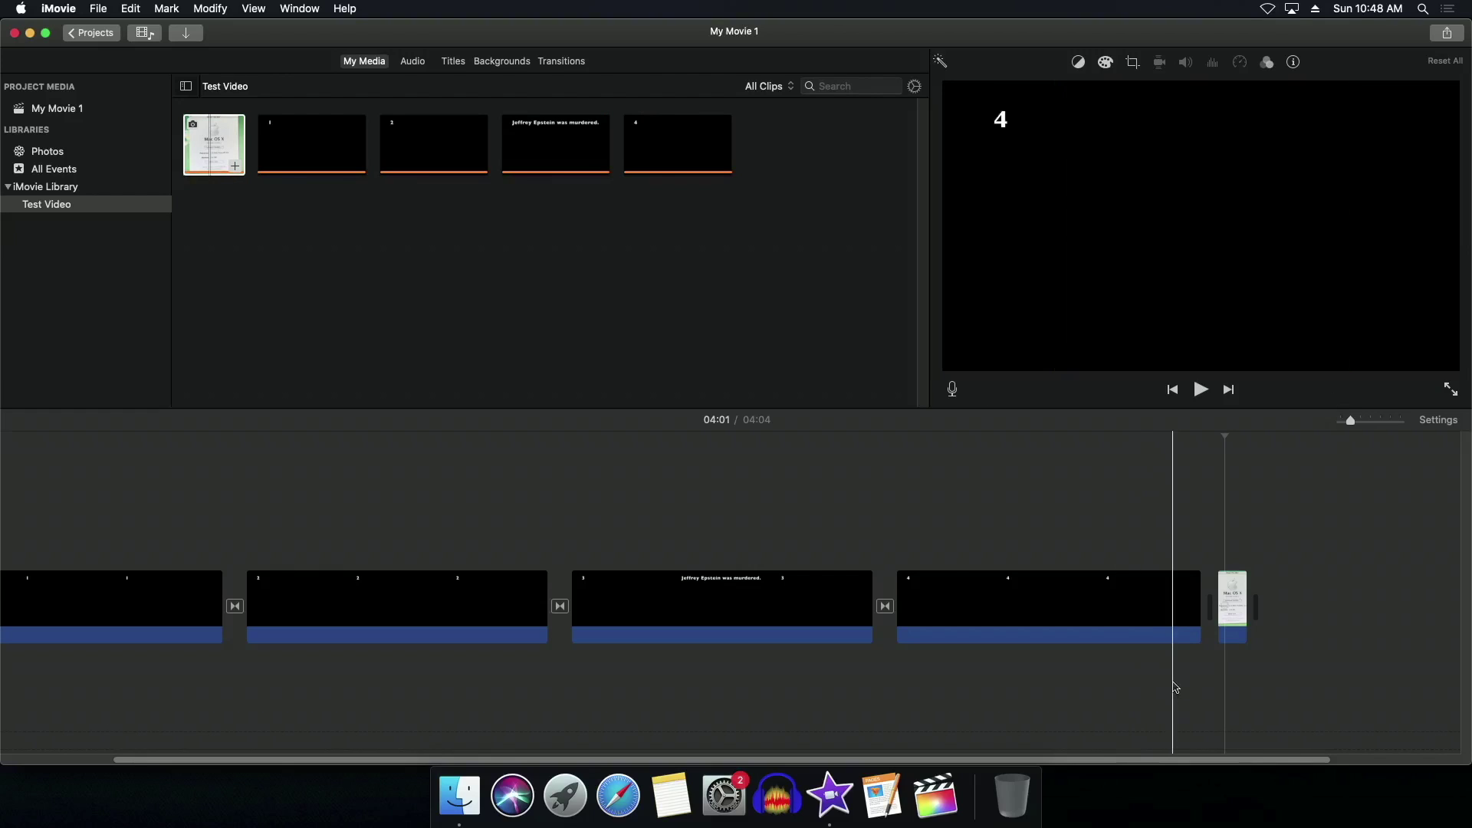
Add a Spin Out transition between the fourth clip and the screenshot clip on the timeline.
left_click(549, 66)
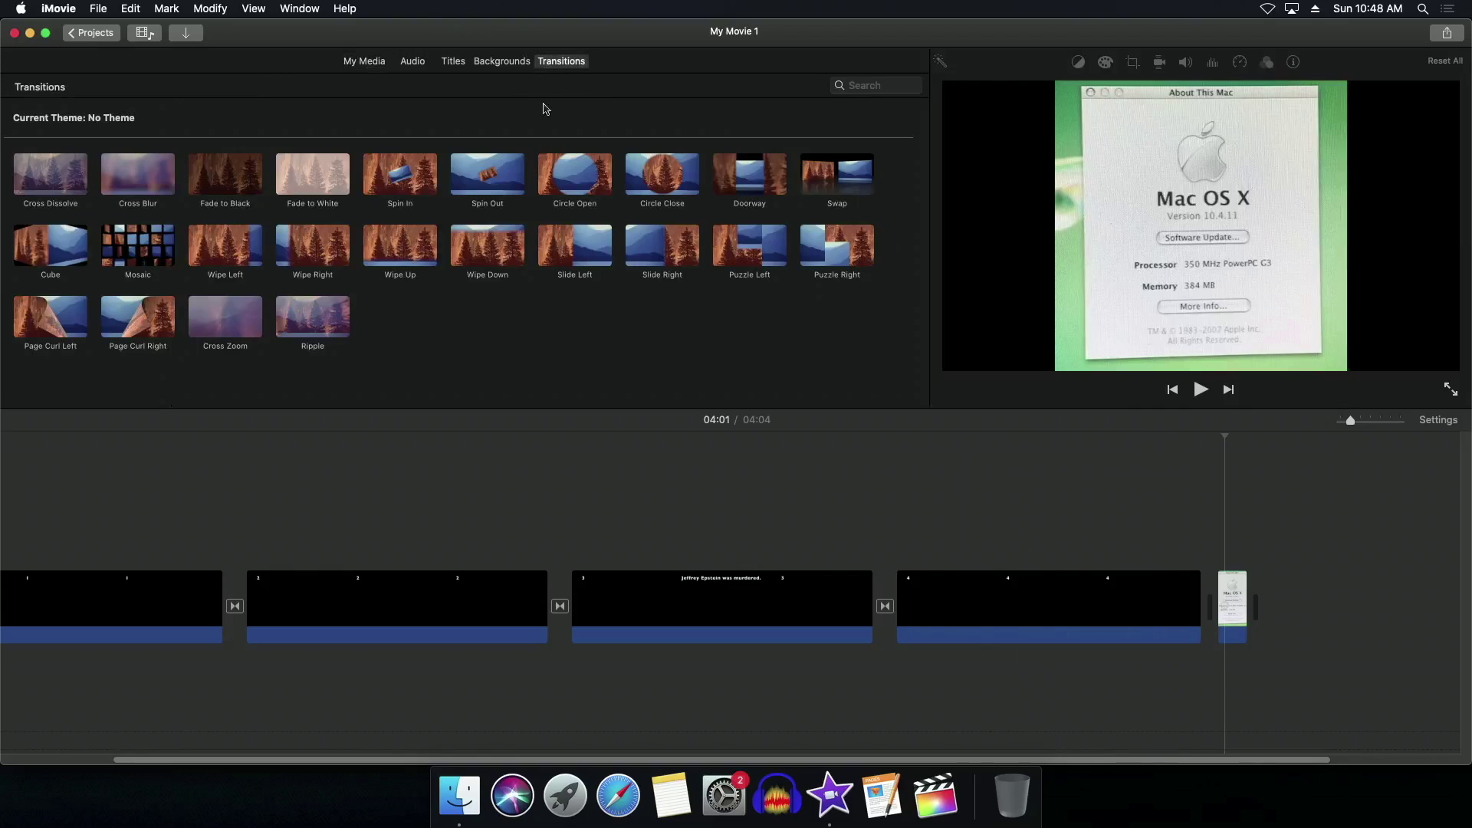
left_click_drag(519, 195, 1173, 599)
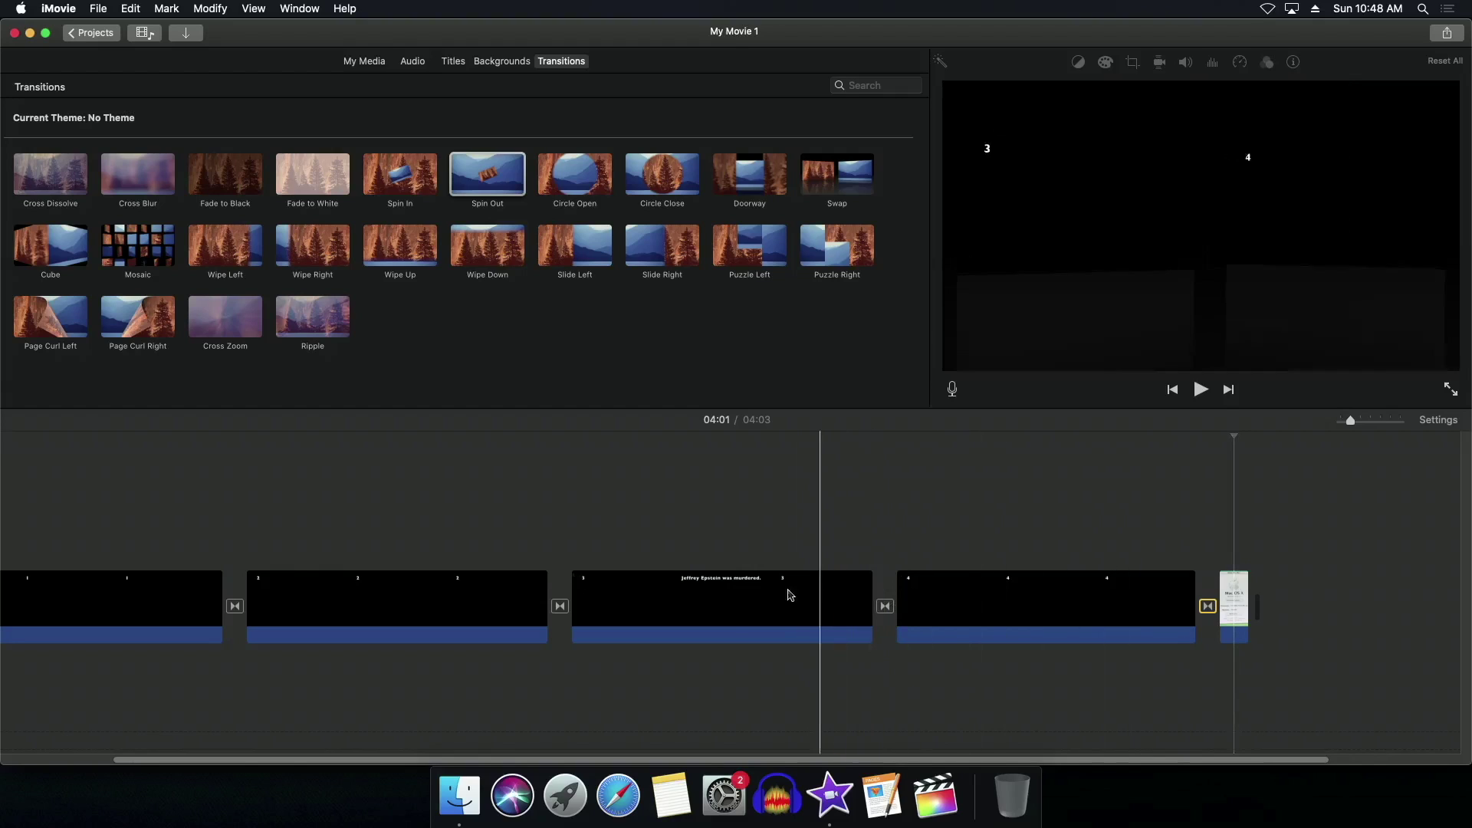
scroll(621, 764, "left", 5)
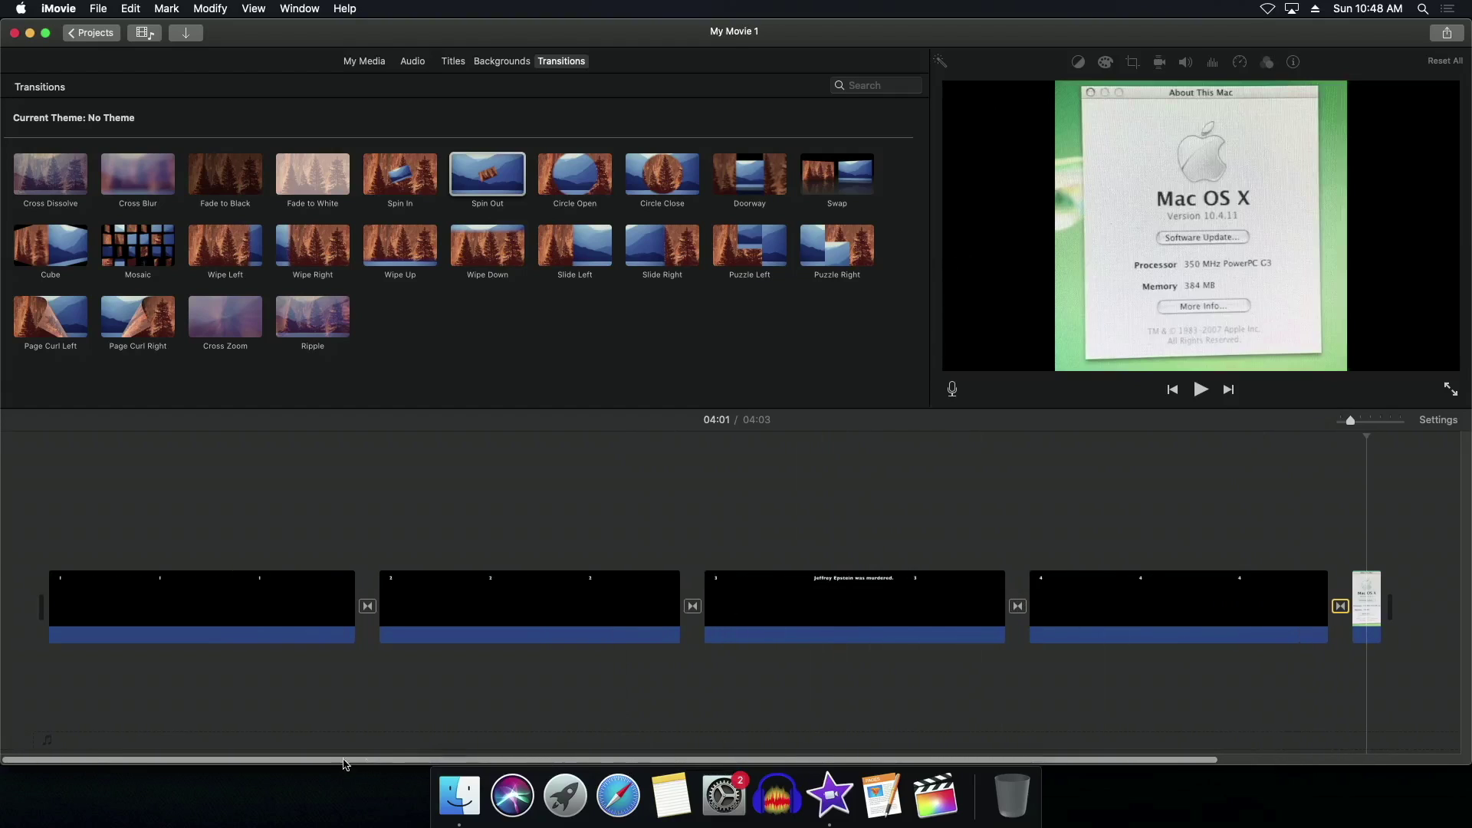
Place an Upper title above the middle of the second timeline clip.
left_click(452, 62)
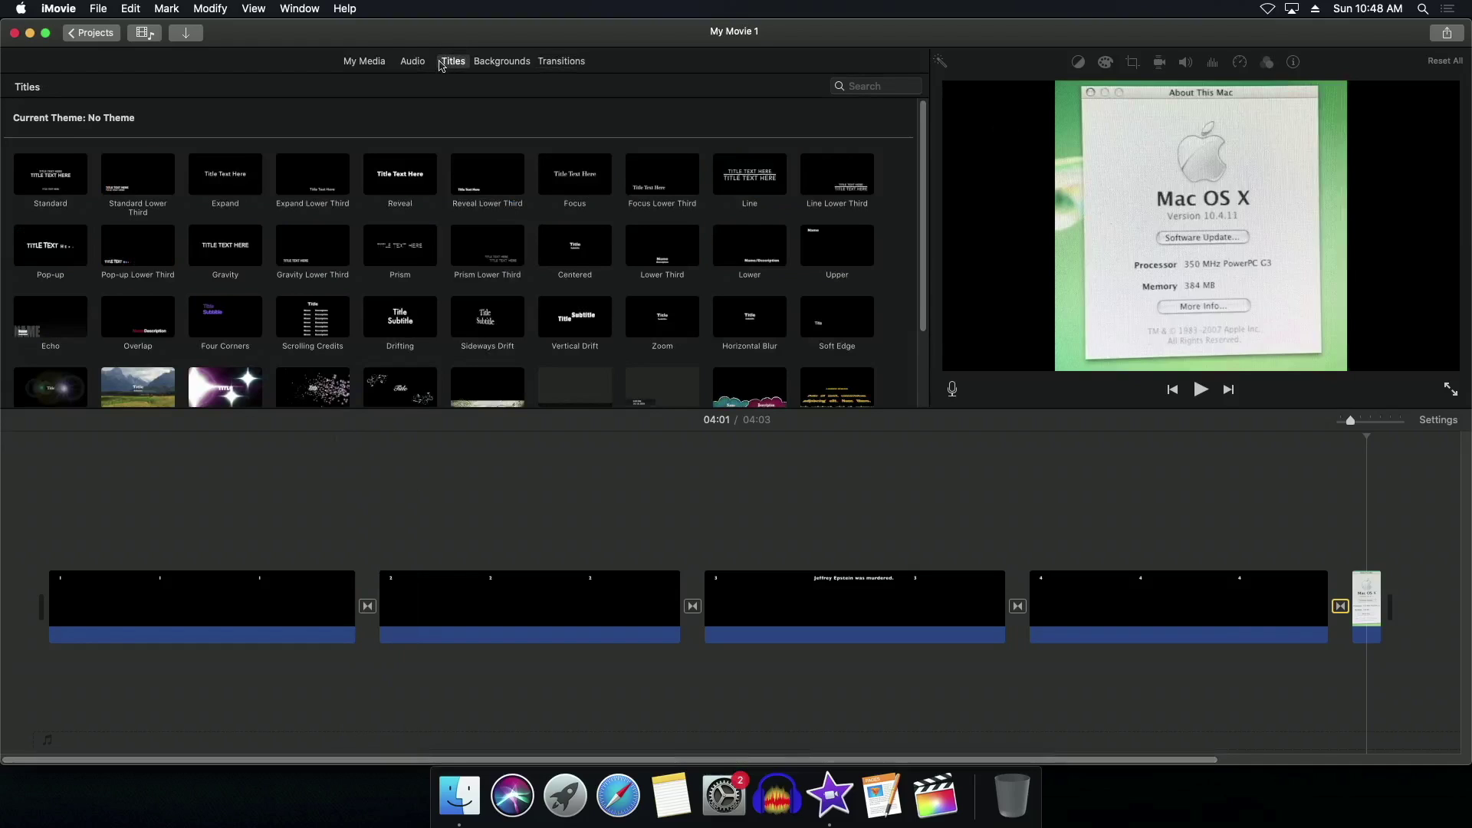
left_click(831, 249)
left_click_drag(832, 249, 513, 518)
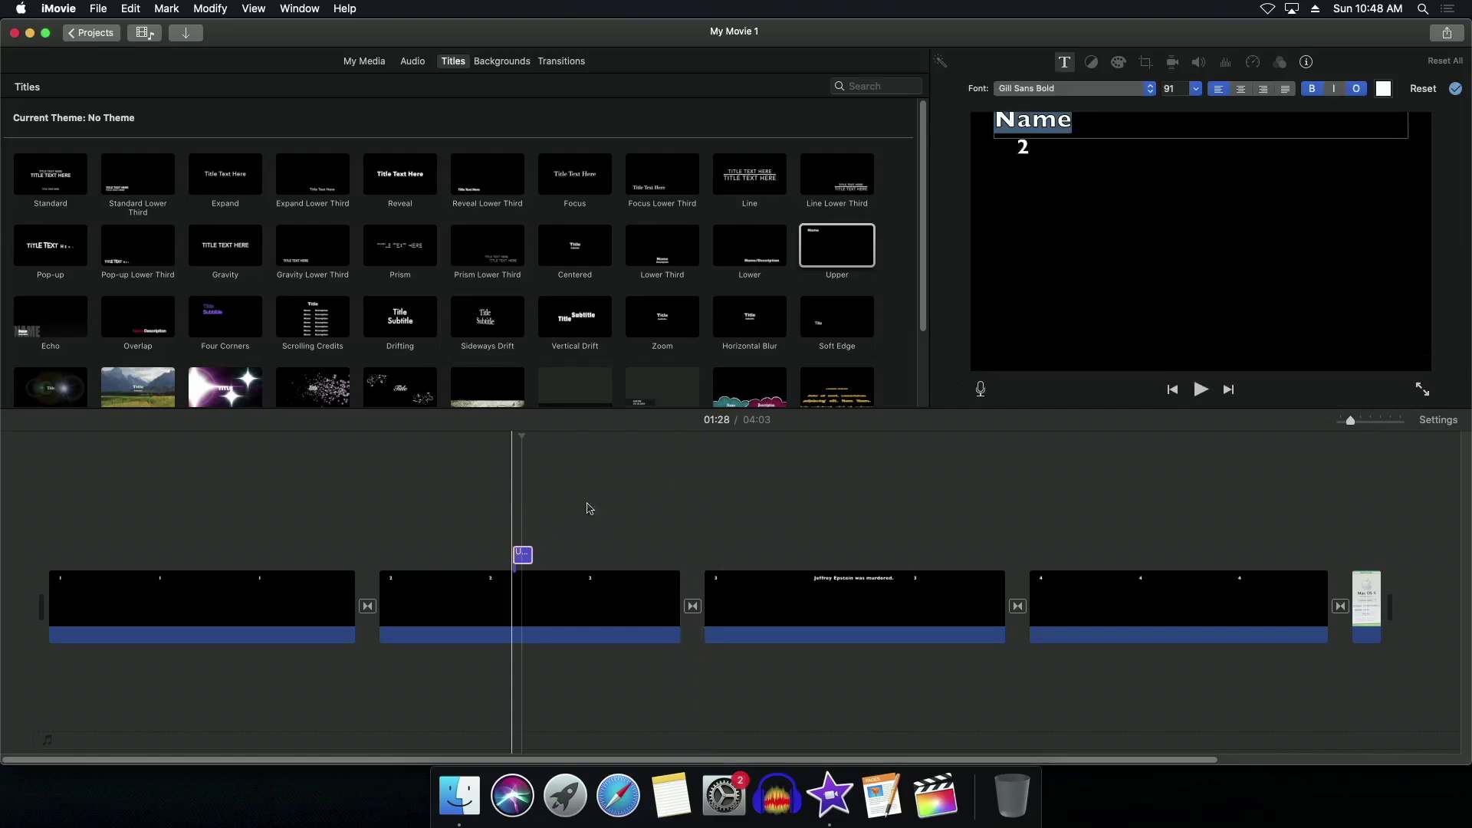
Enter "Type whatever you want here" as the title text and try center and right alignment before returning it to left alignment.
type("T")
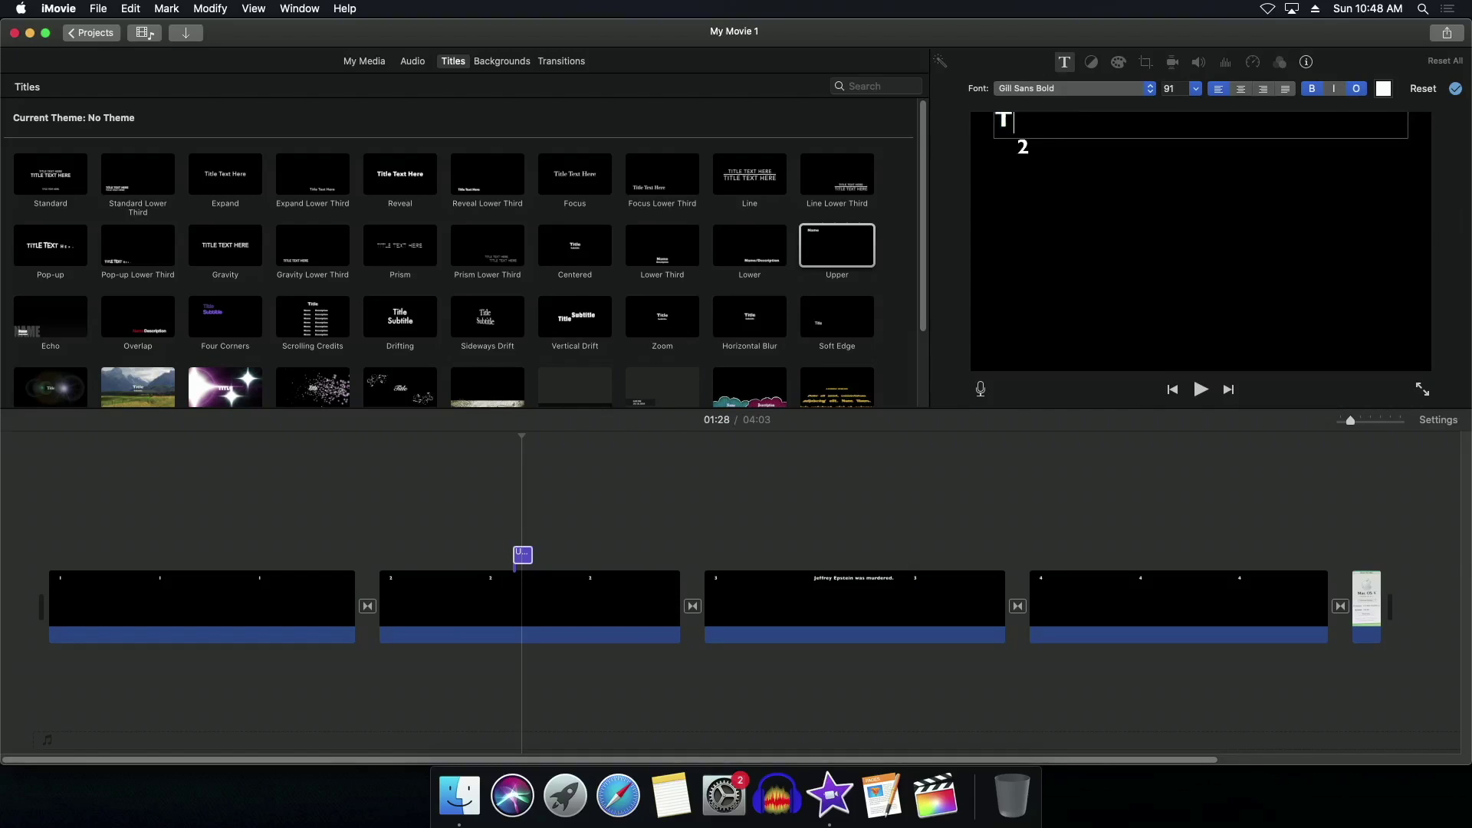
type("ype whatever you want here")
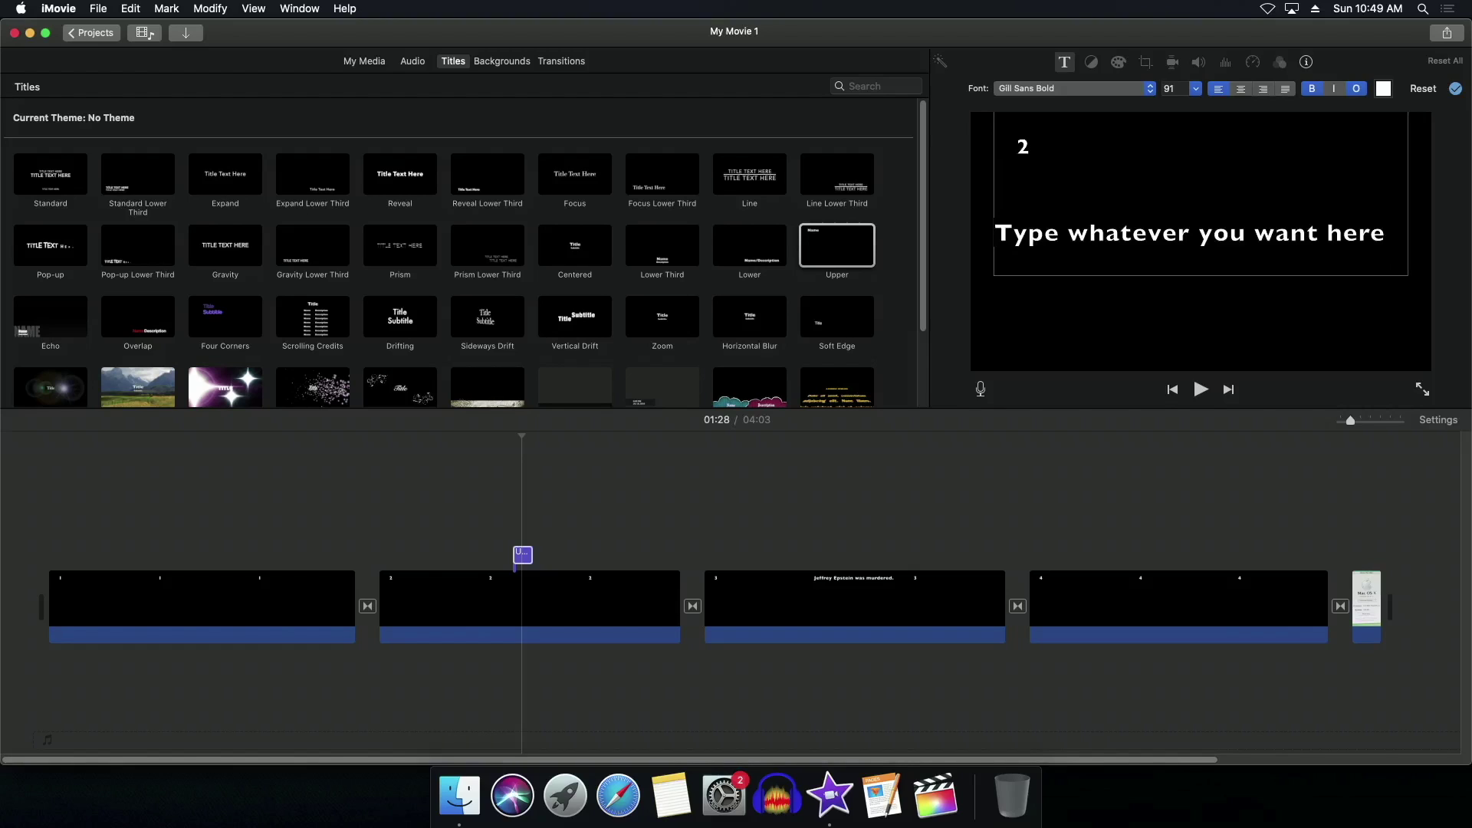
left_click(1241, 90)
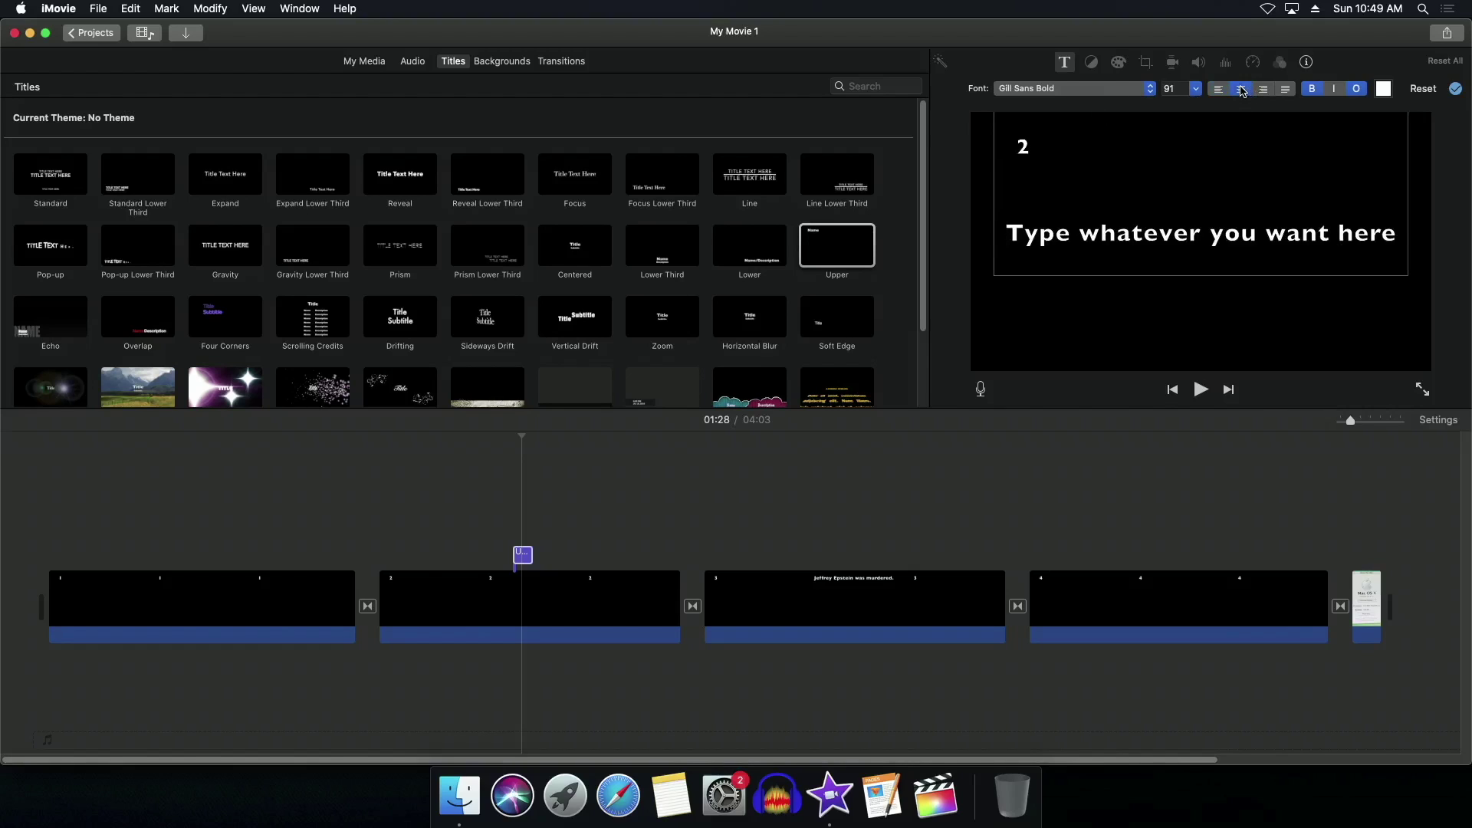
left_click(1262, 89)
left_click(1282, 90)
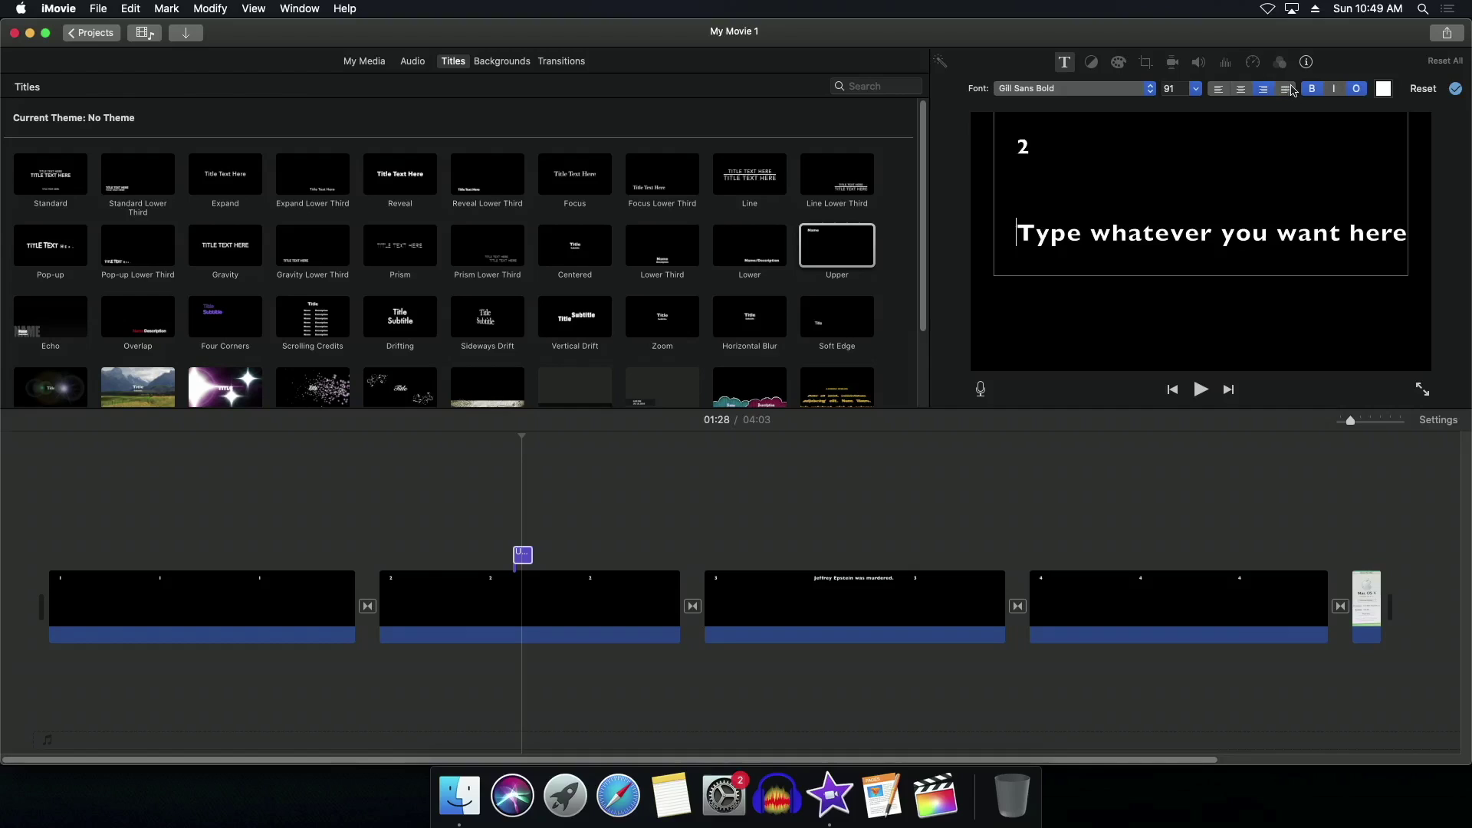
left_click(1217, 89)
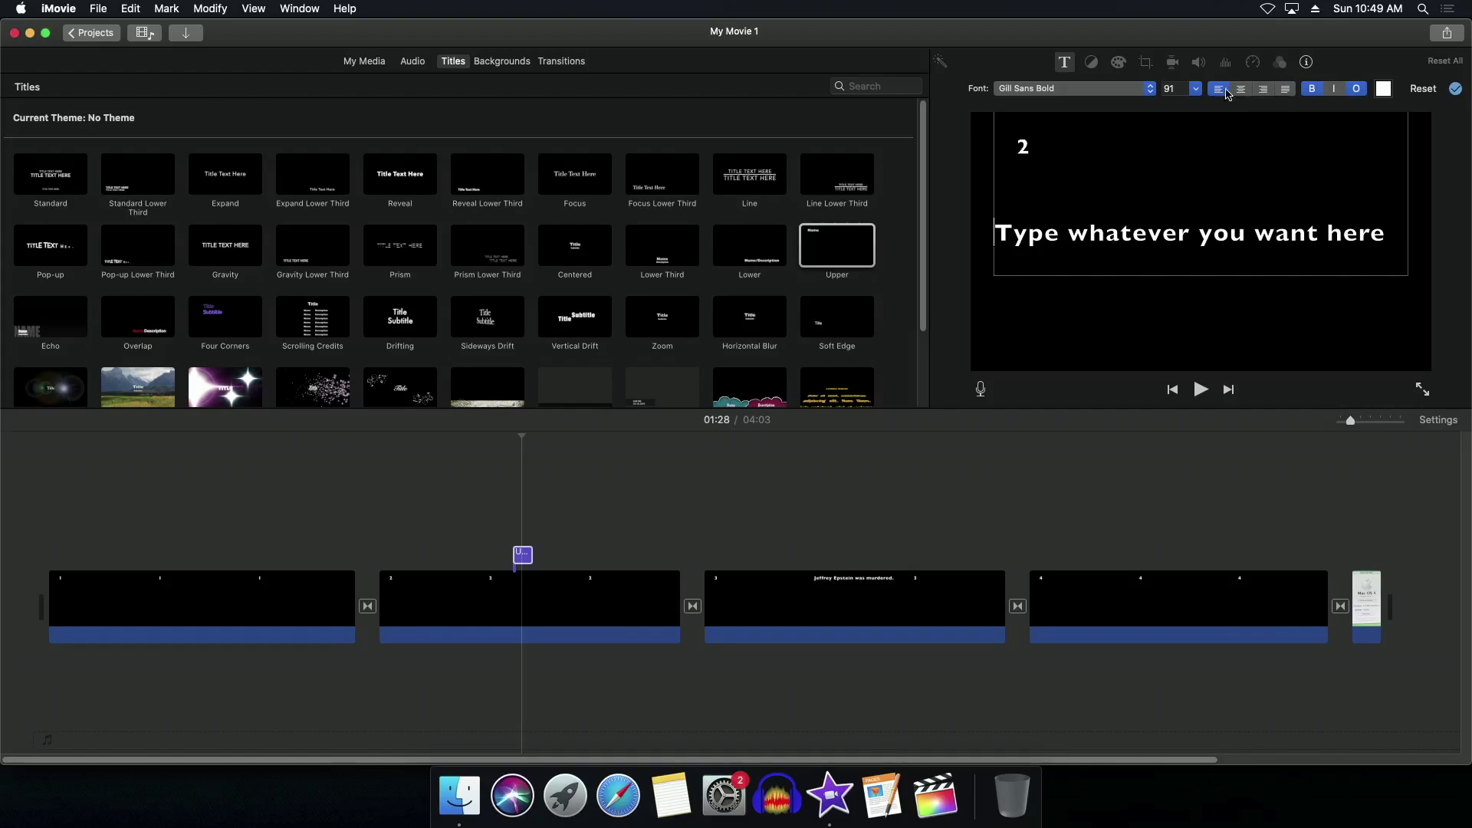
Remove the bold style and the outline from the whole title text.
left_click_drag(1389, 239, 975, 230)
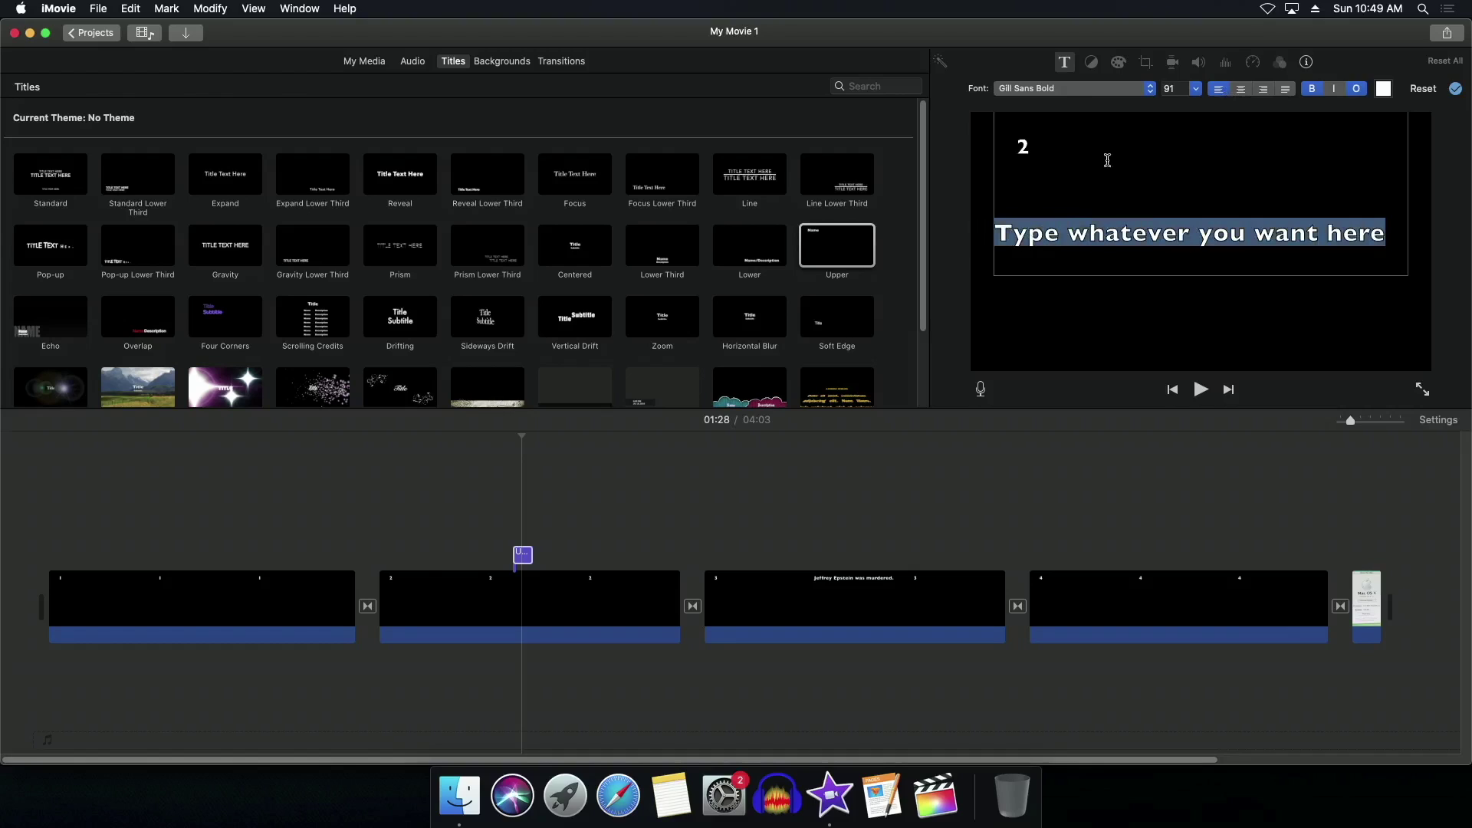
left_click(1312, 89)
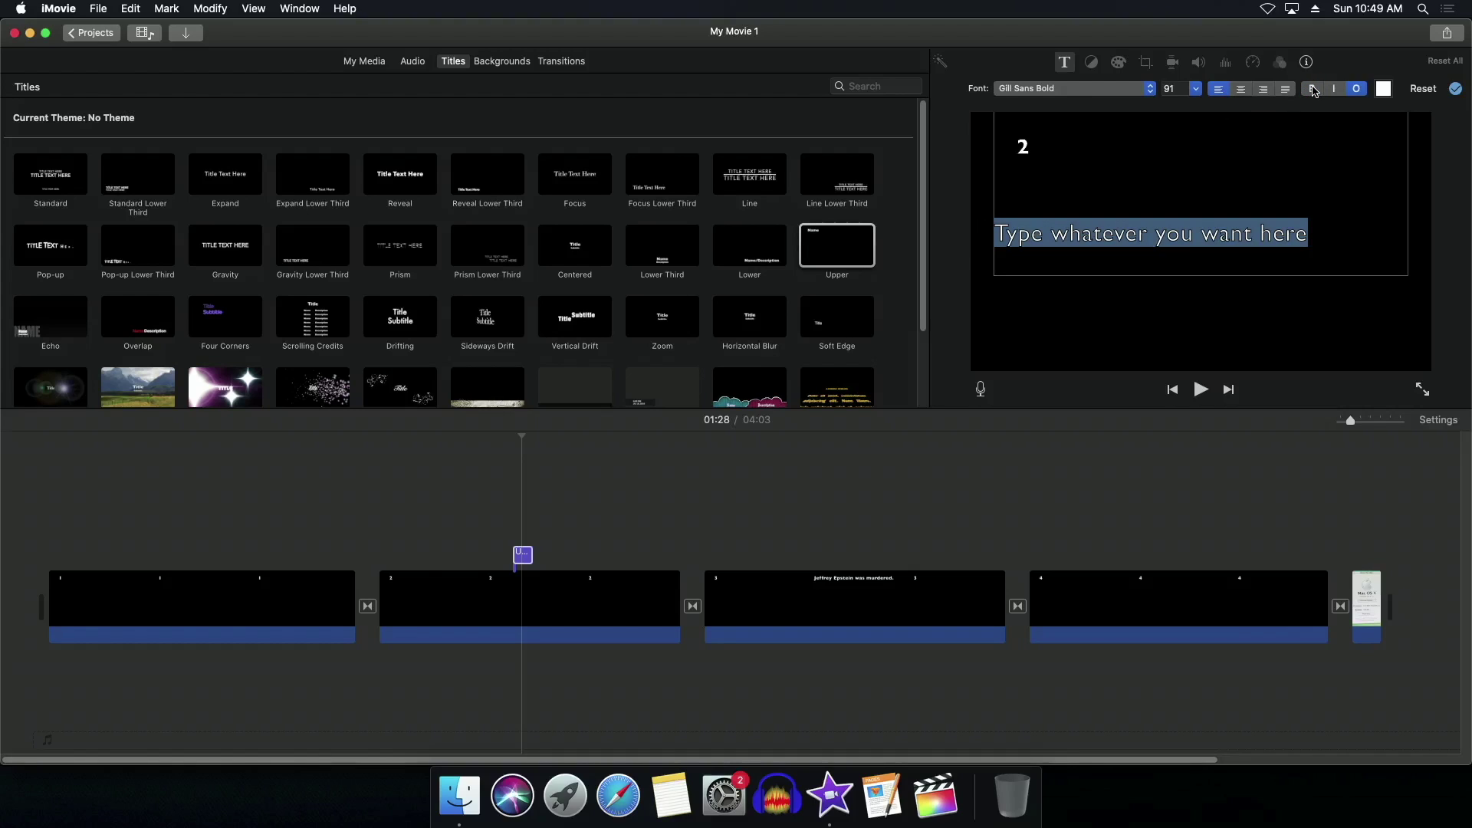
left_click(1207, 245)
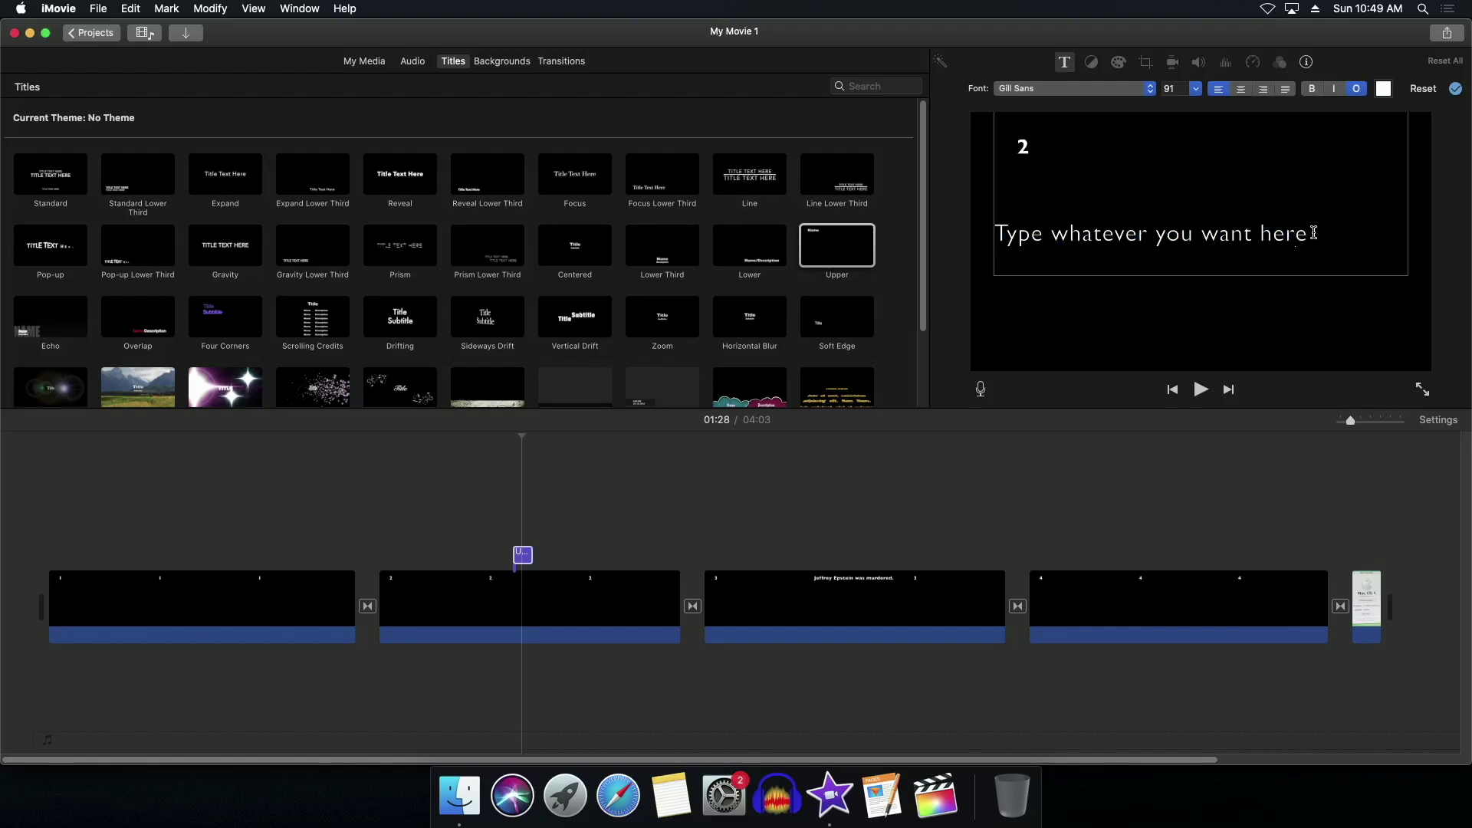
left_click_drag(1315, 233, 984, 230)
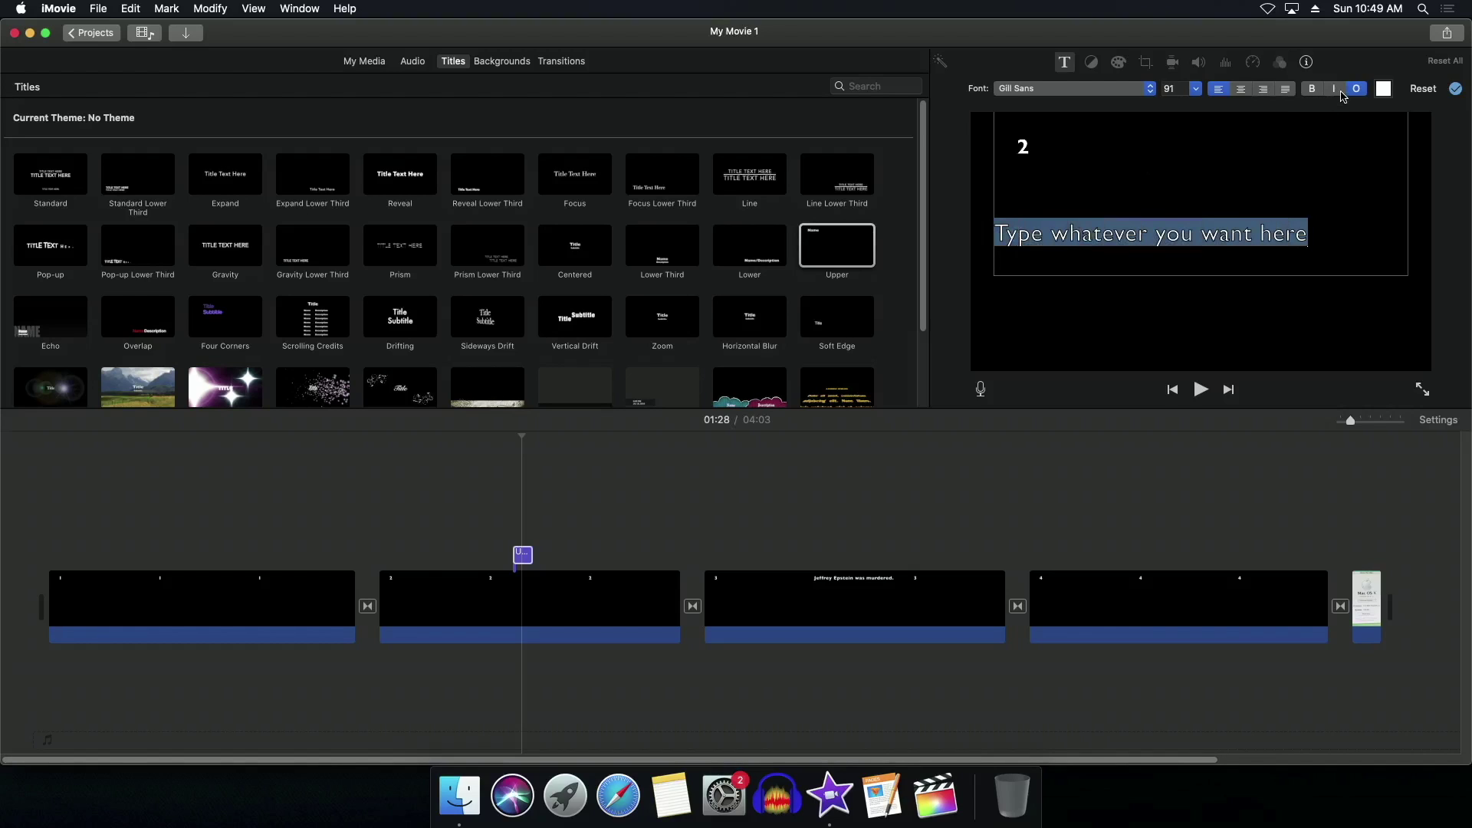
left_click(1356, 91)
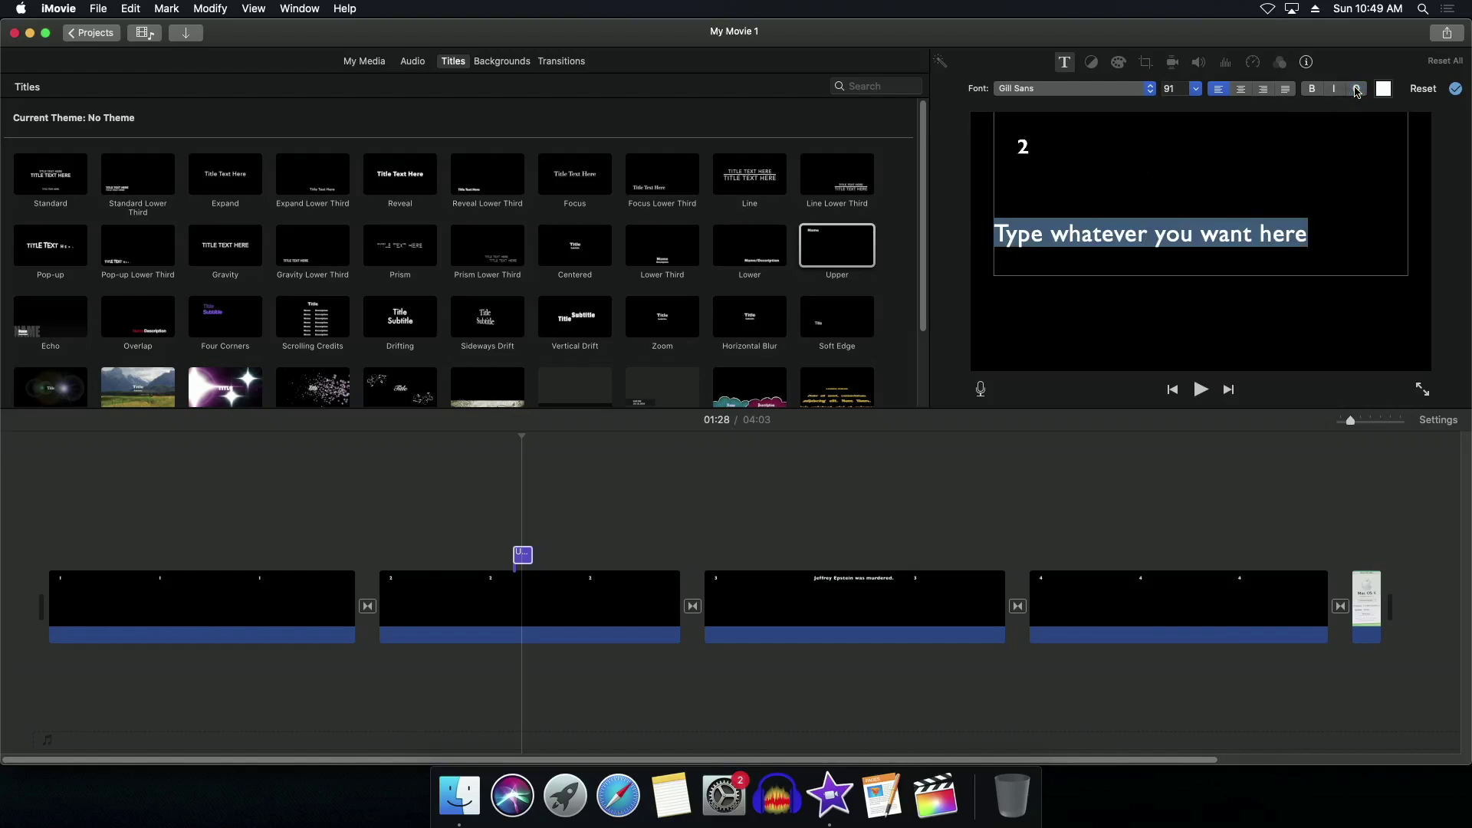
left_click(1341, 259)
Restore the outline on the title text, try italic, and set the text back to bold.
left_click_drag(1310, 232, 909, 241)
left_click(1355, 90)
left_click(1340, 92)
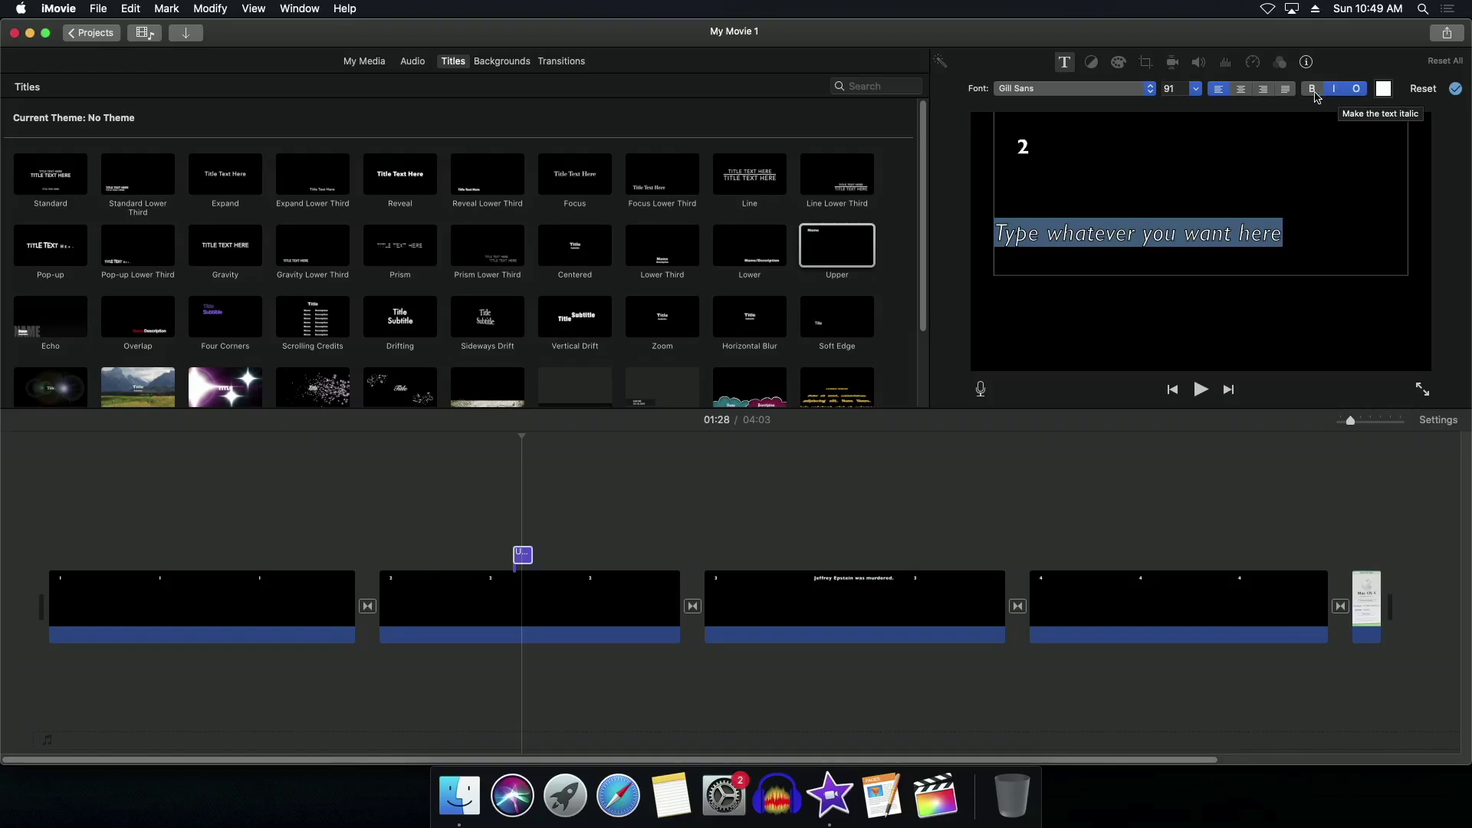
left_click(1311, 92)
left_click(1312, 92)
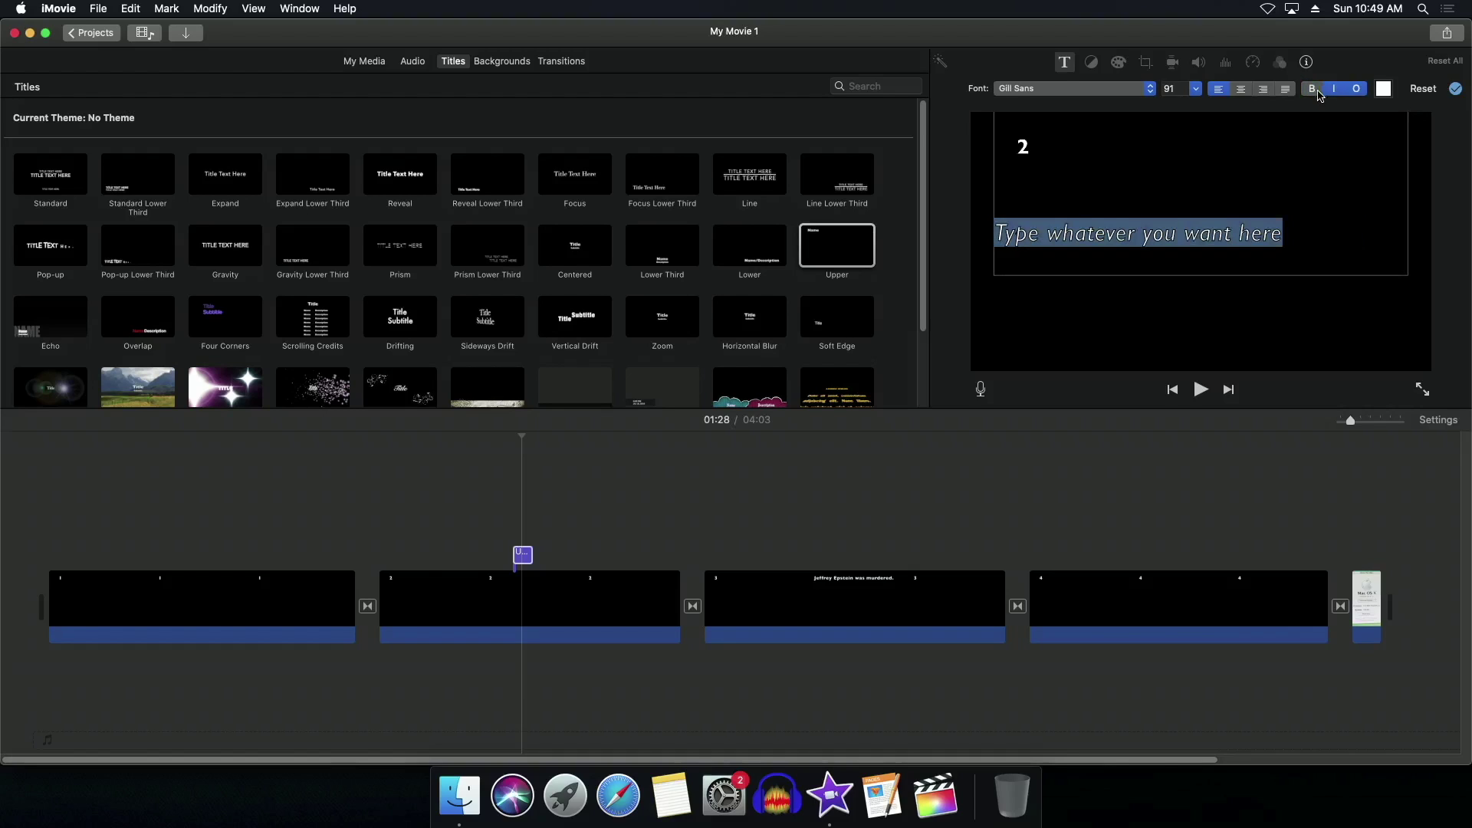
left_click(1334, 92)
left_click(1317, 92)
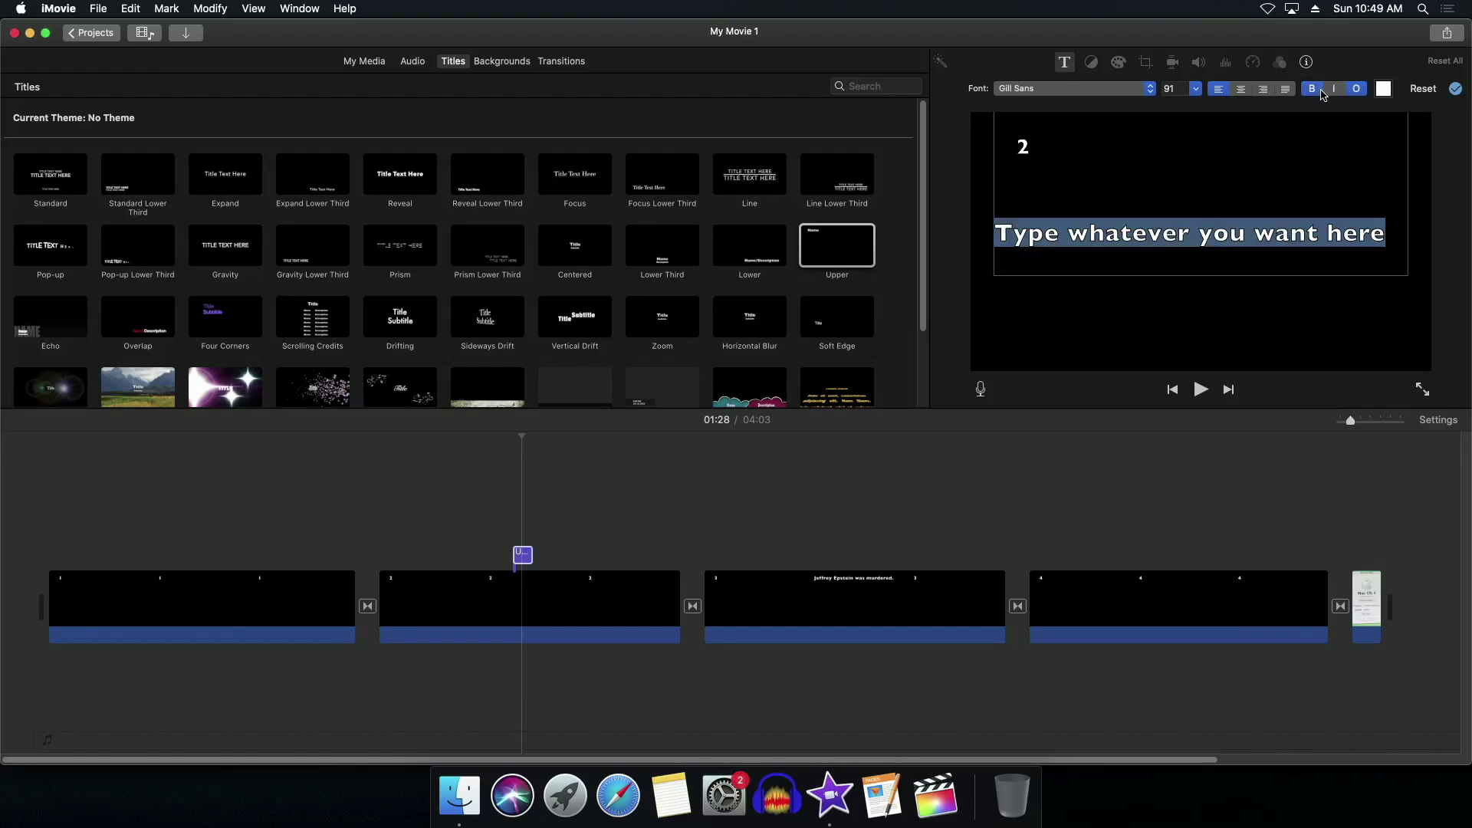
Try the Copperplate font on the title text, and change the font to Noteworthy Bold.
left_click(1139, 86)
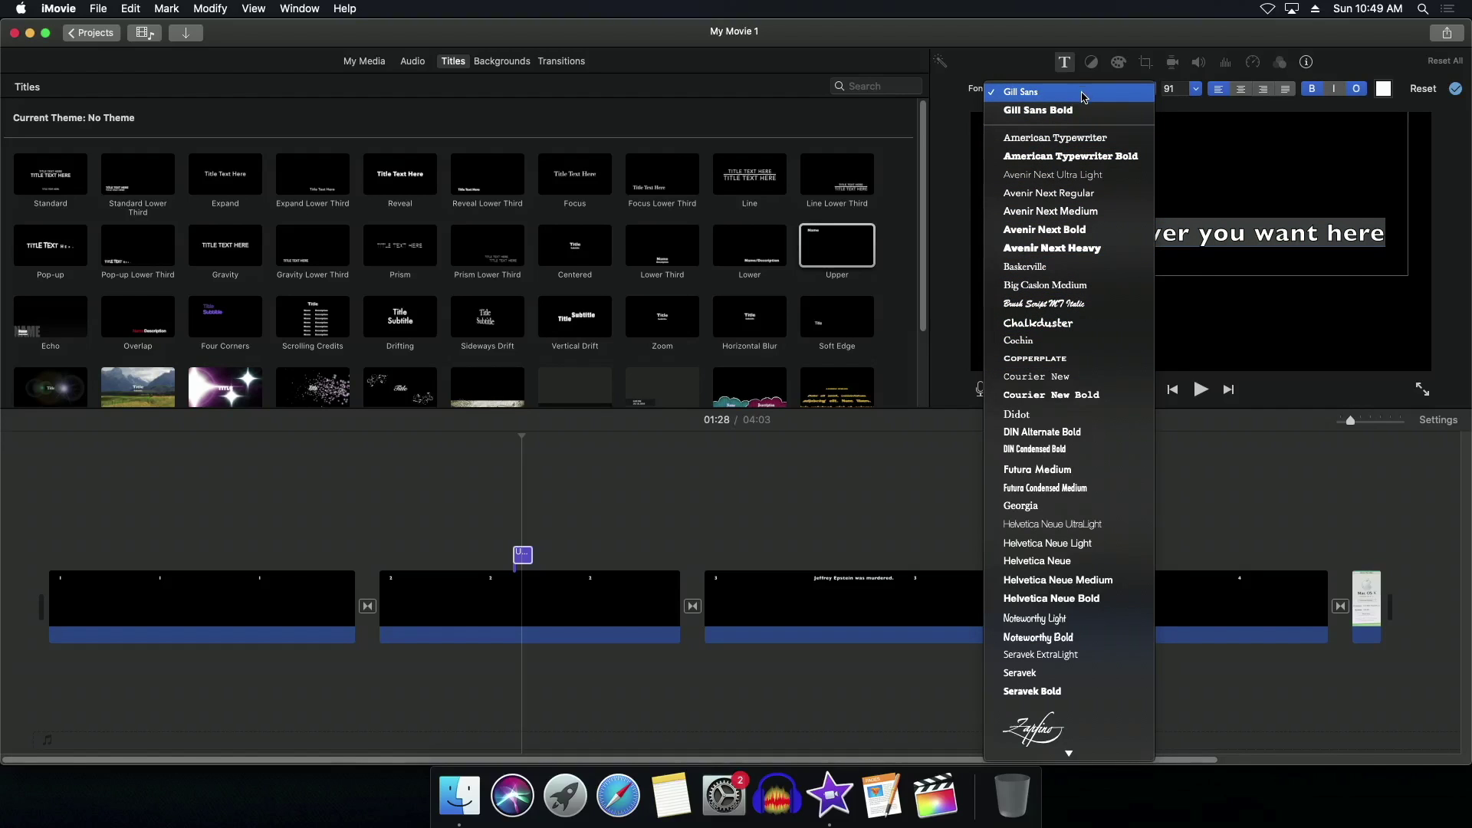
left_click(1081, 359)
left_click(1092, 89)
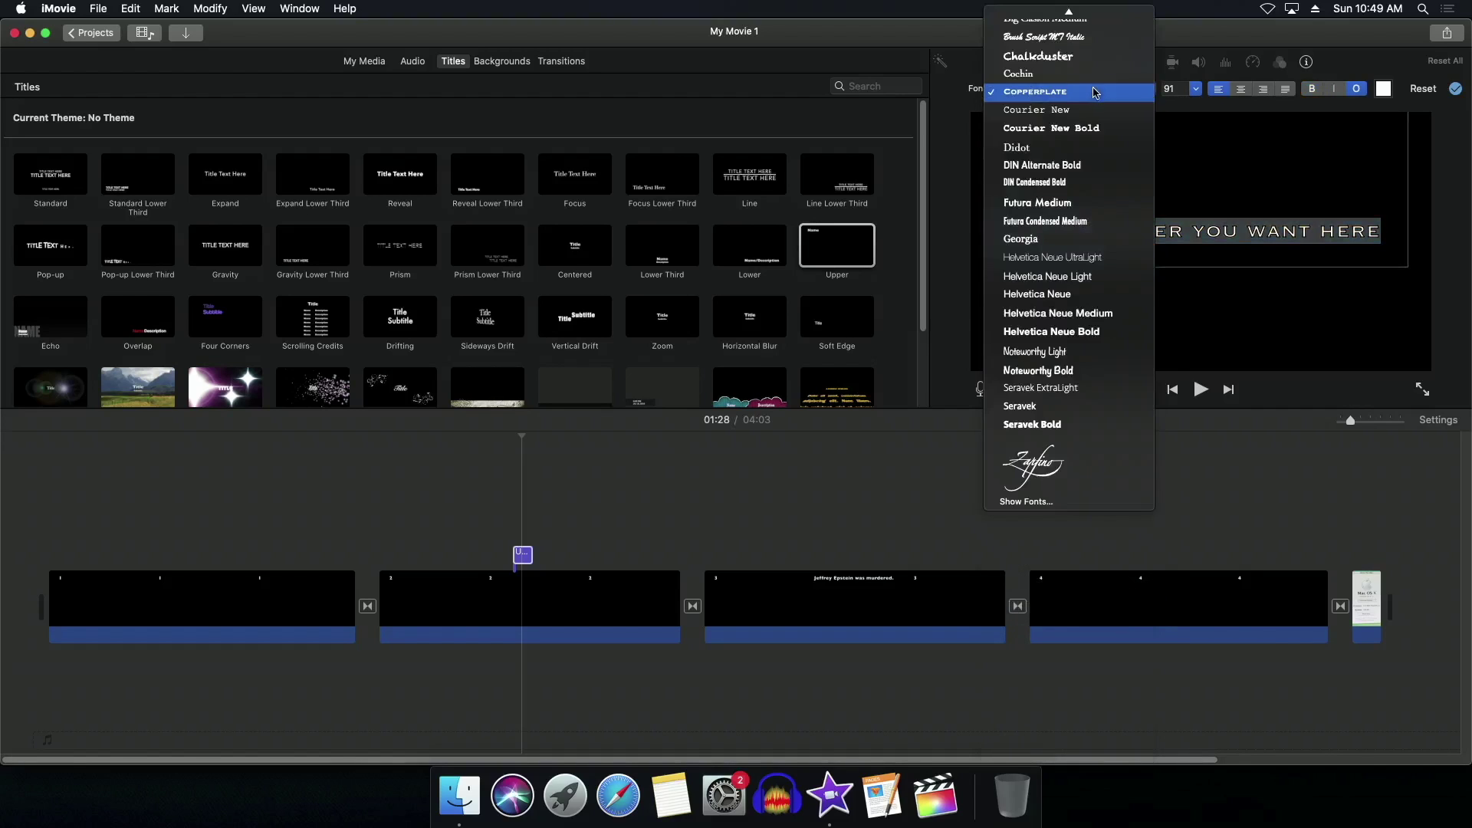
key("Escape")
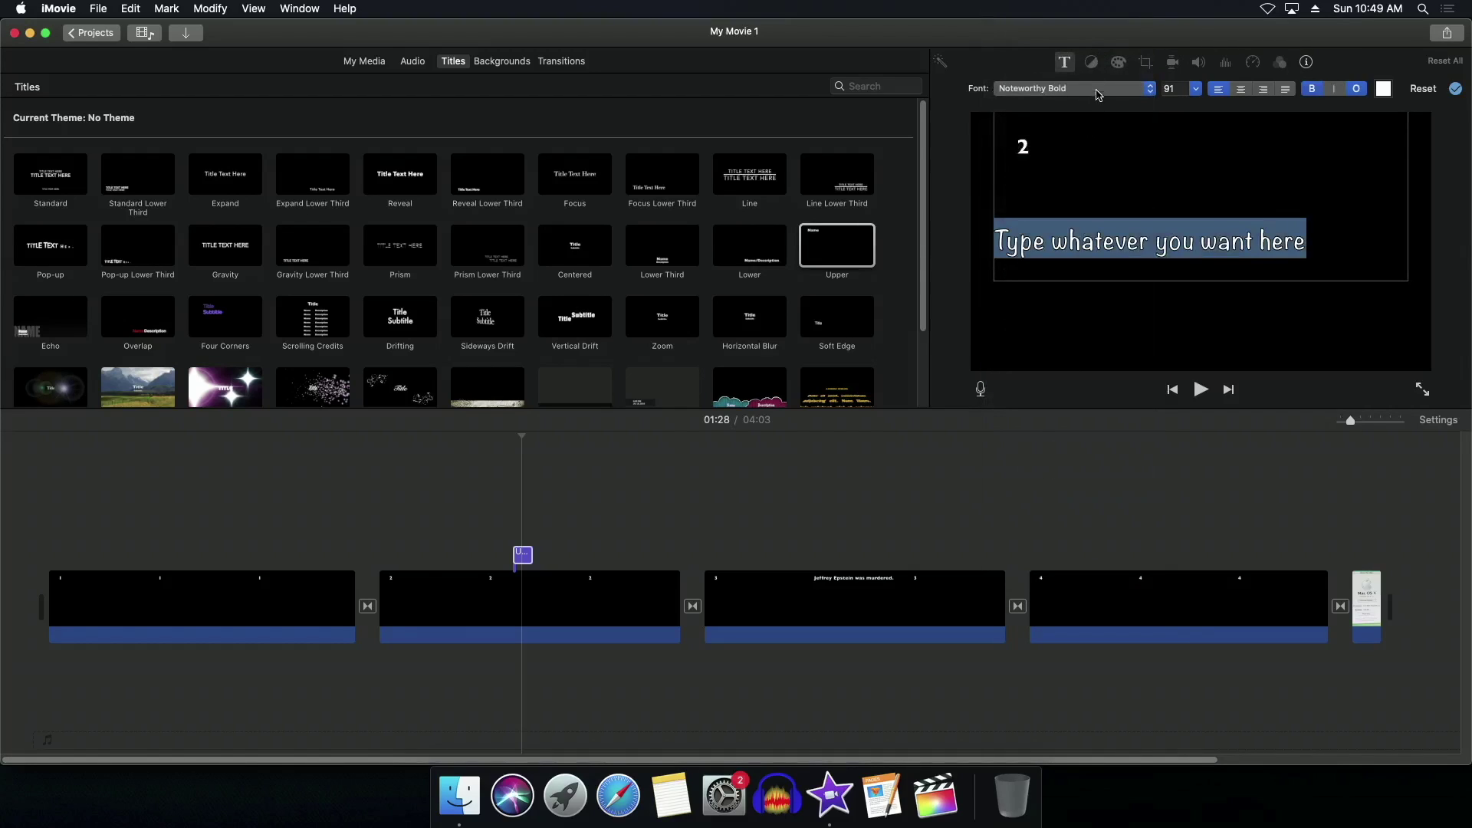
Try font size 20 on the title text, set the size to 80, and finish editing the title.
left_click(1173, 87)
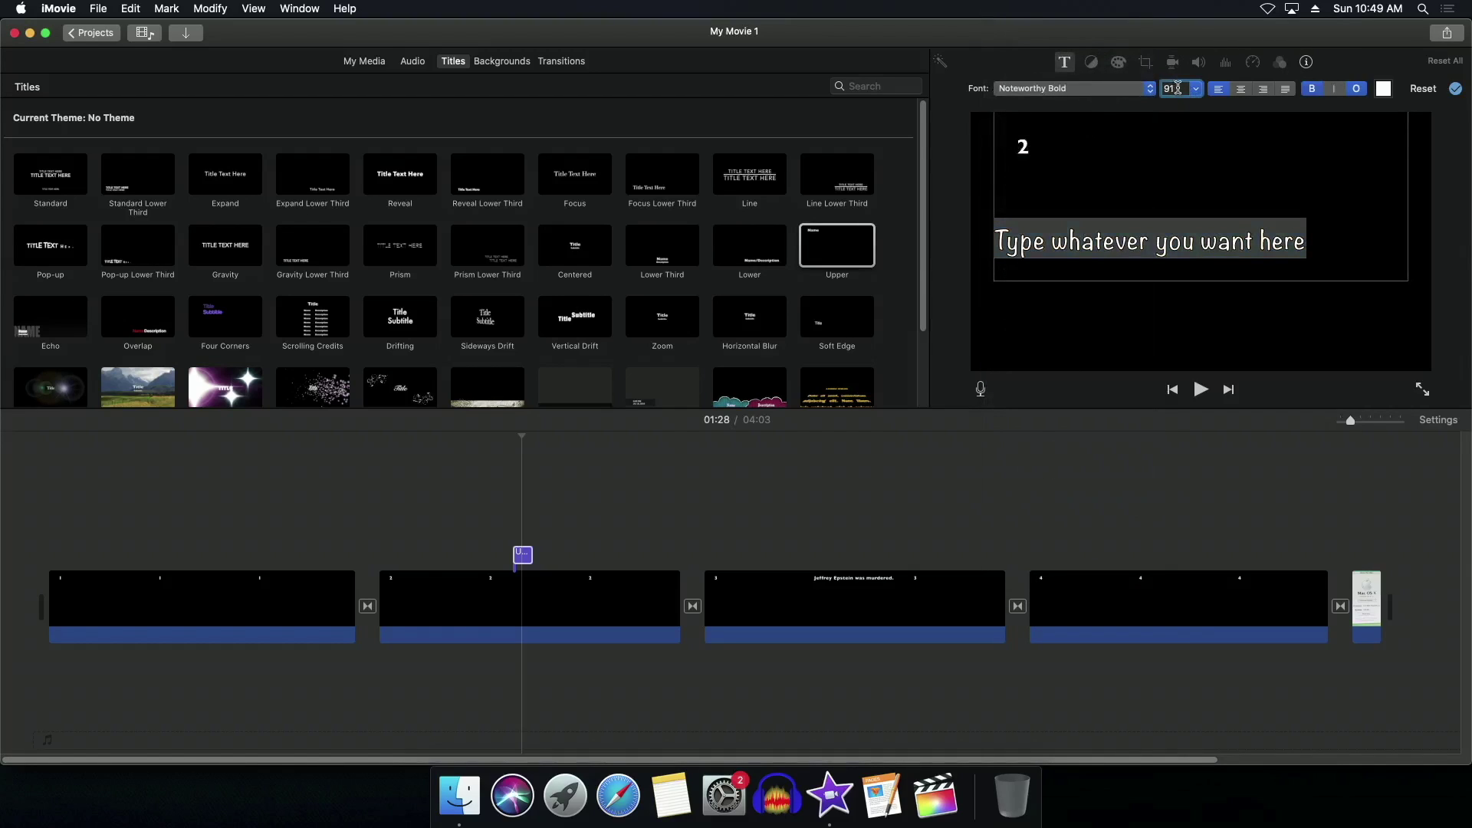
type("20")
key("Return")
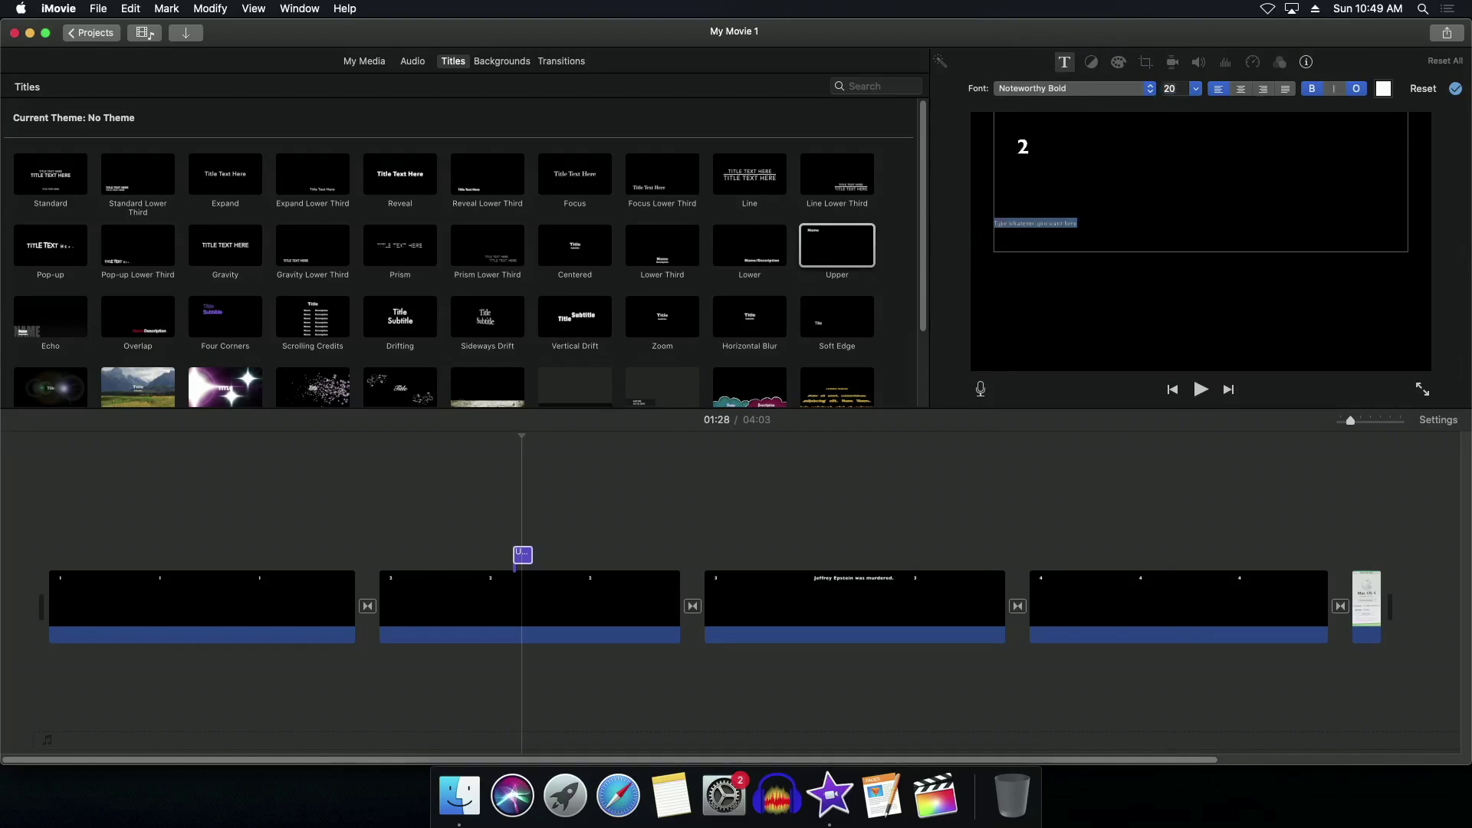
double_click(1177, 90)
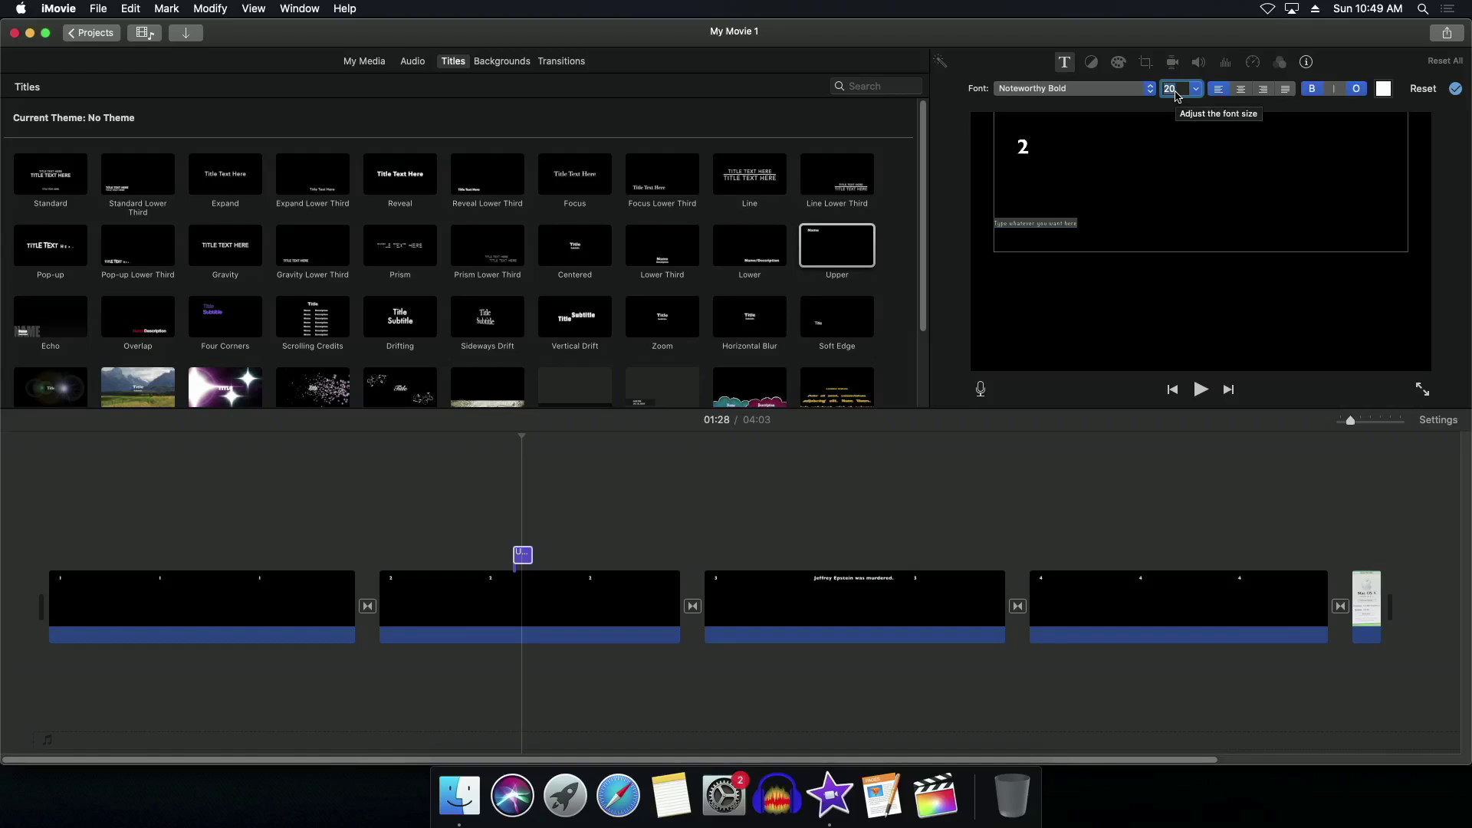
type("80")
key("Return")
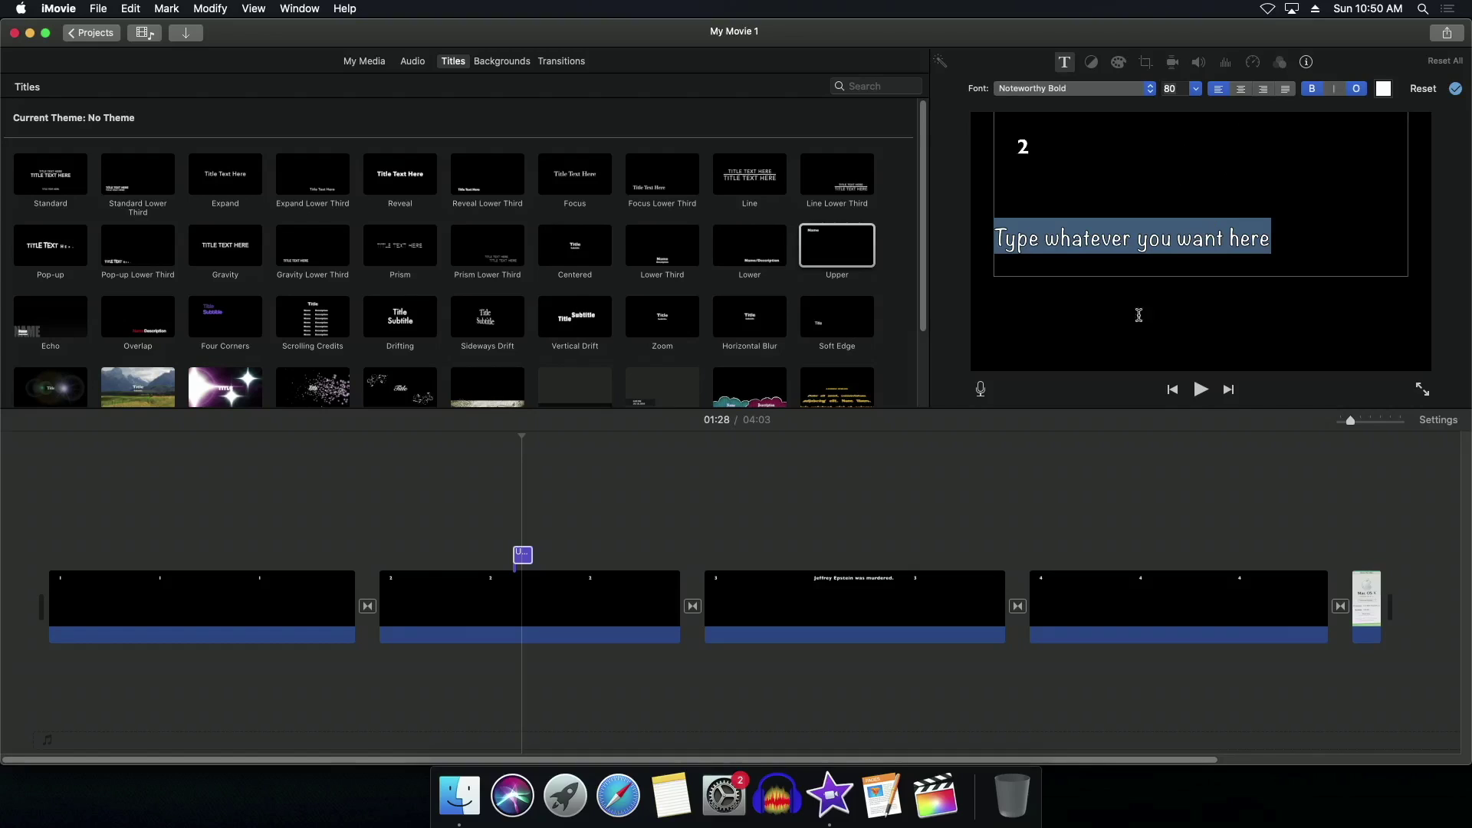
left_click(702, 477)
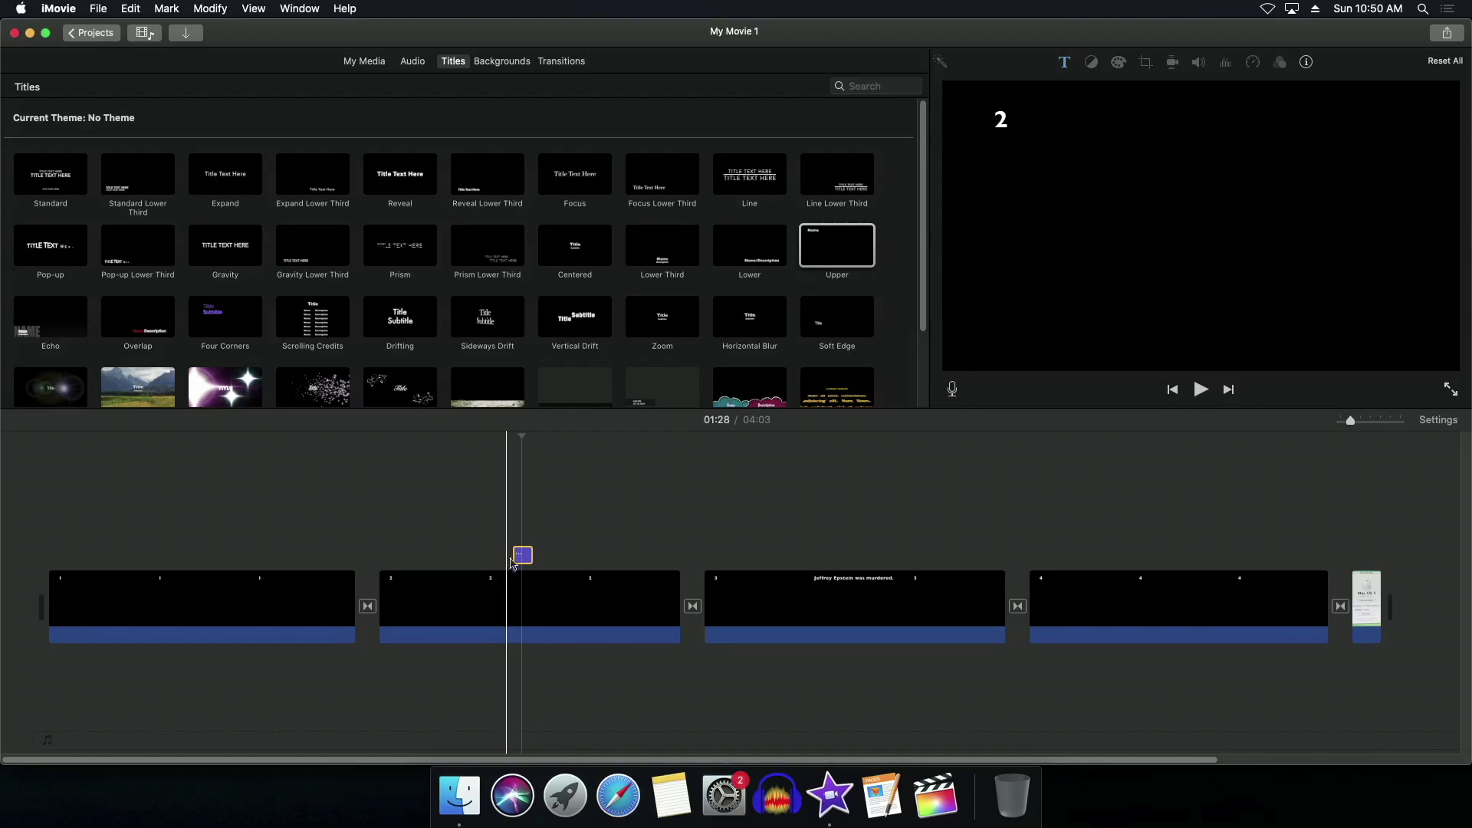
Move the title from the second clip to above the first clip, and delete it from the timeline.
left_click_drag(521, 554, 240, 546)
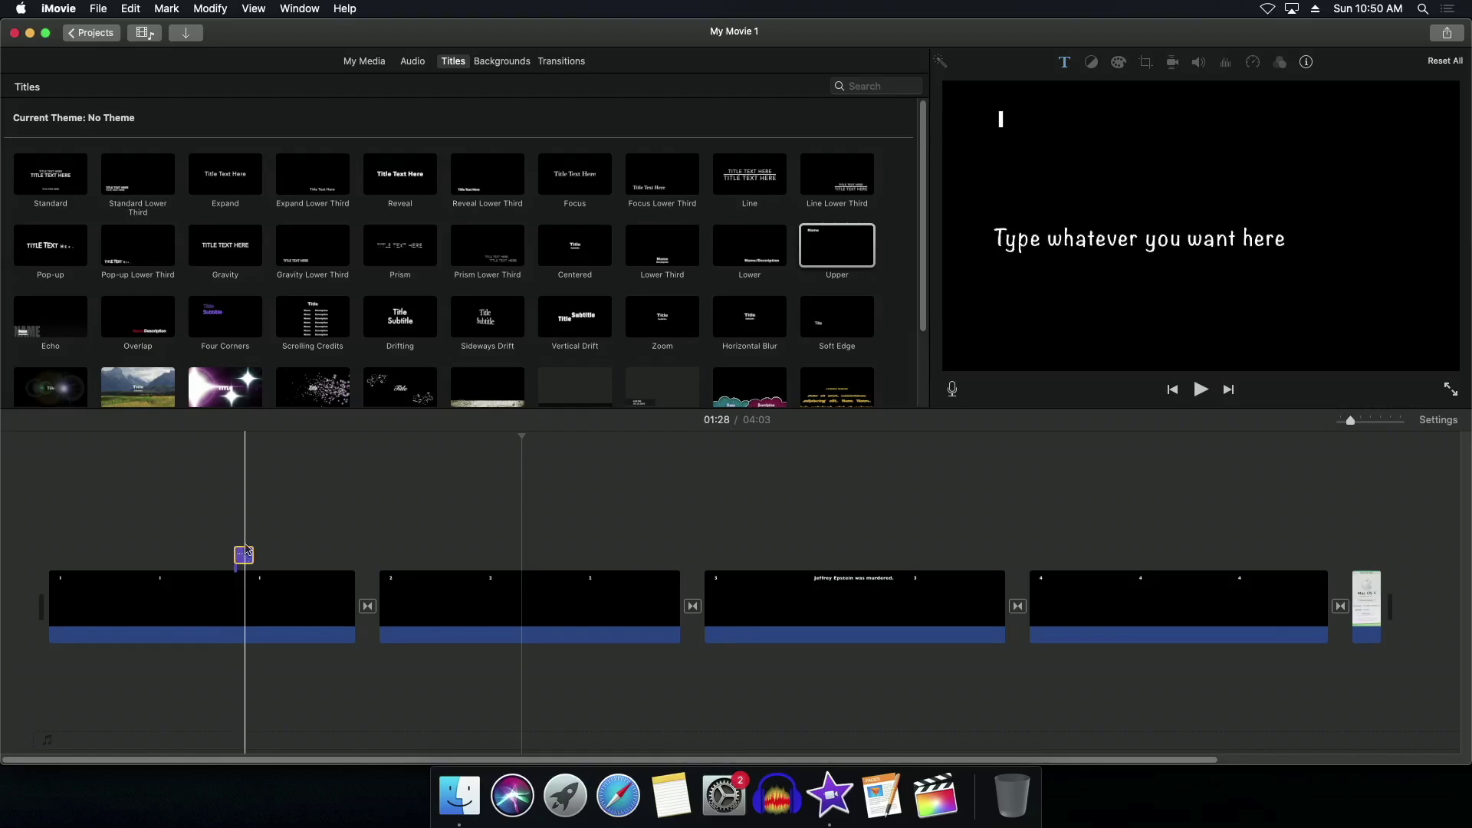
key("Delete")
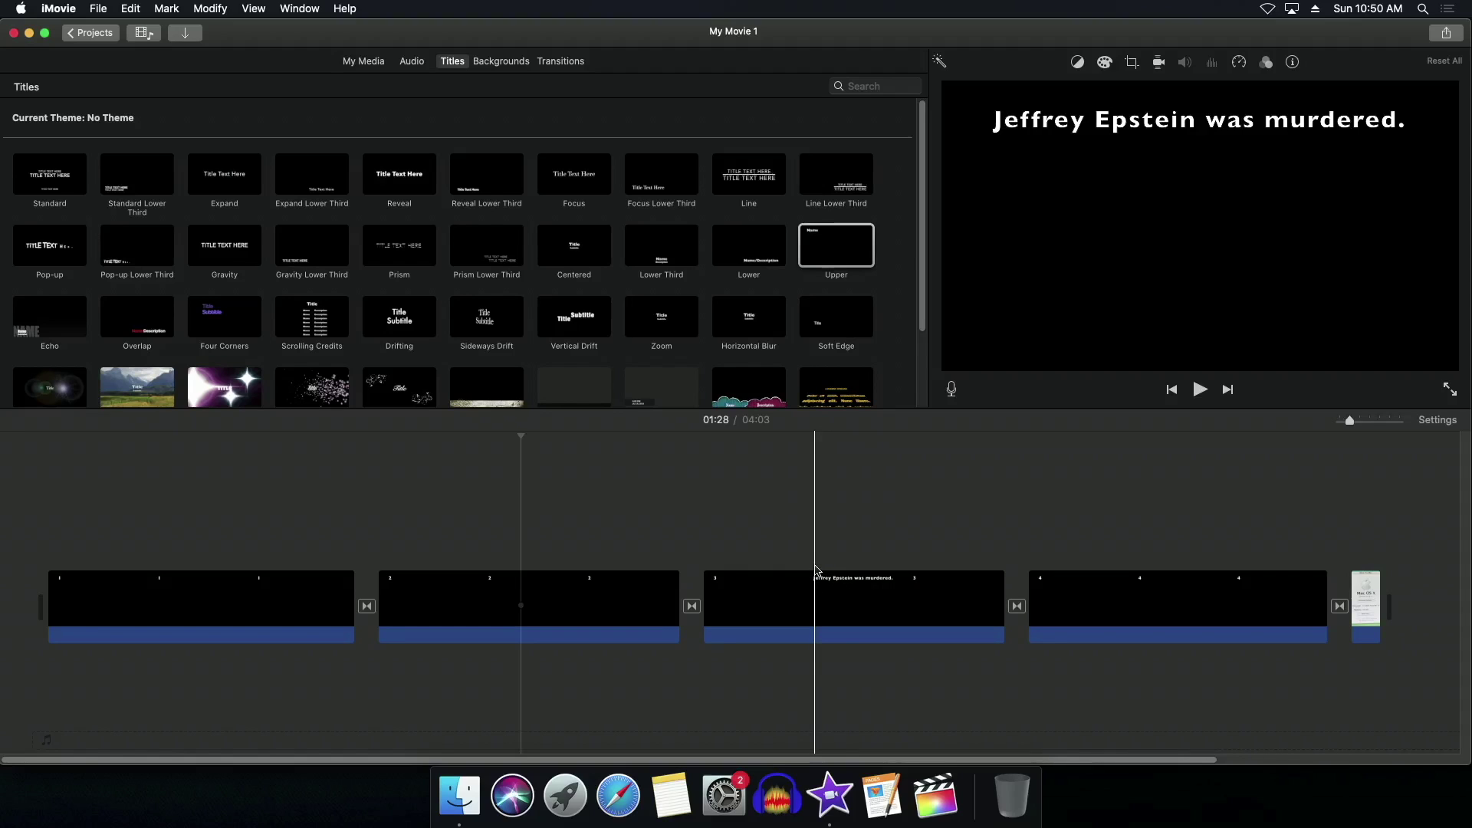
Split the third timeline clip at 02:16, before its on-screen sentence appears.
left_click(781, 594)
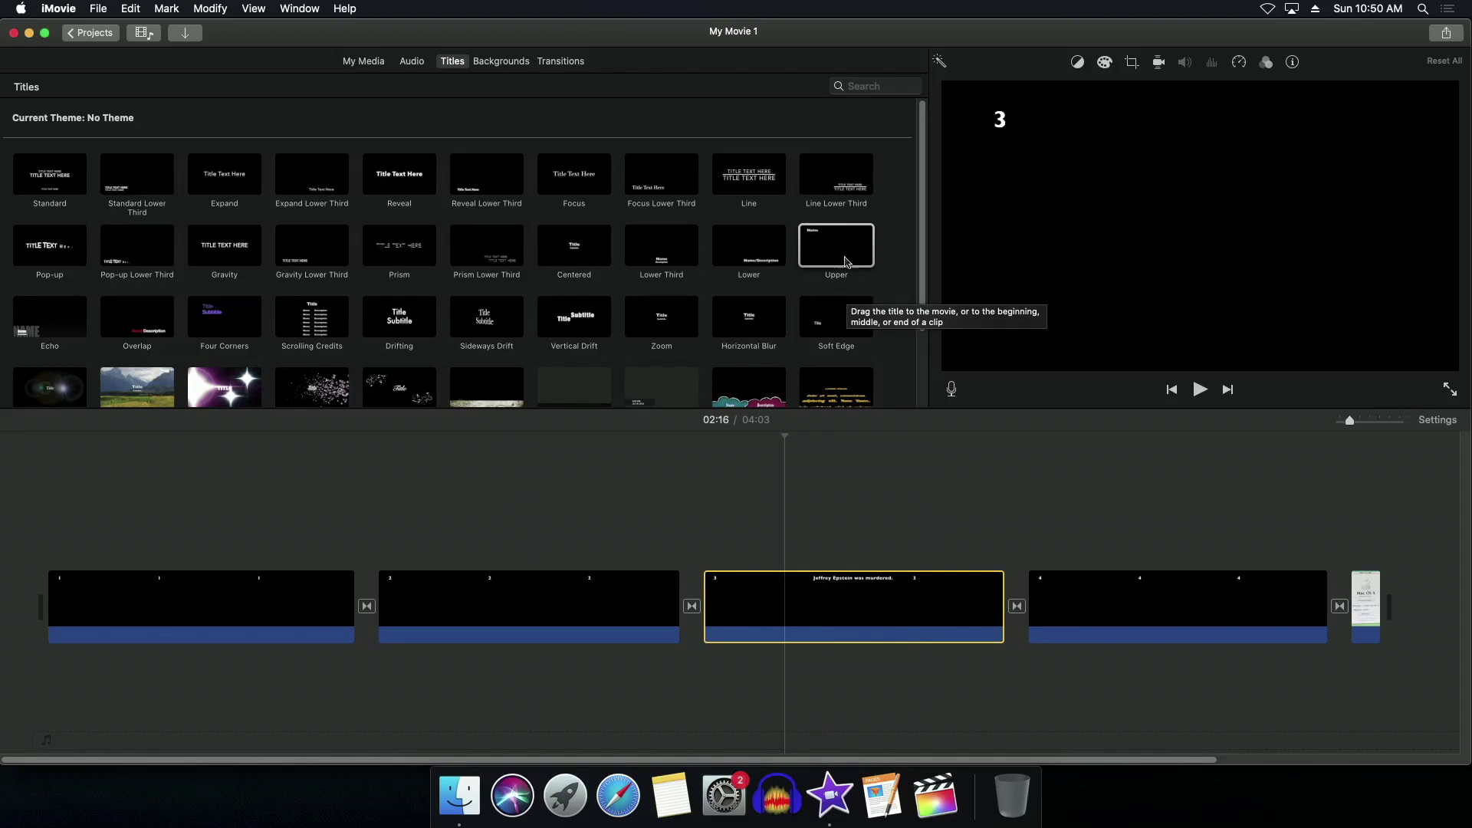
right_click(788, 635)
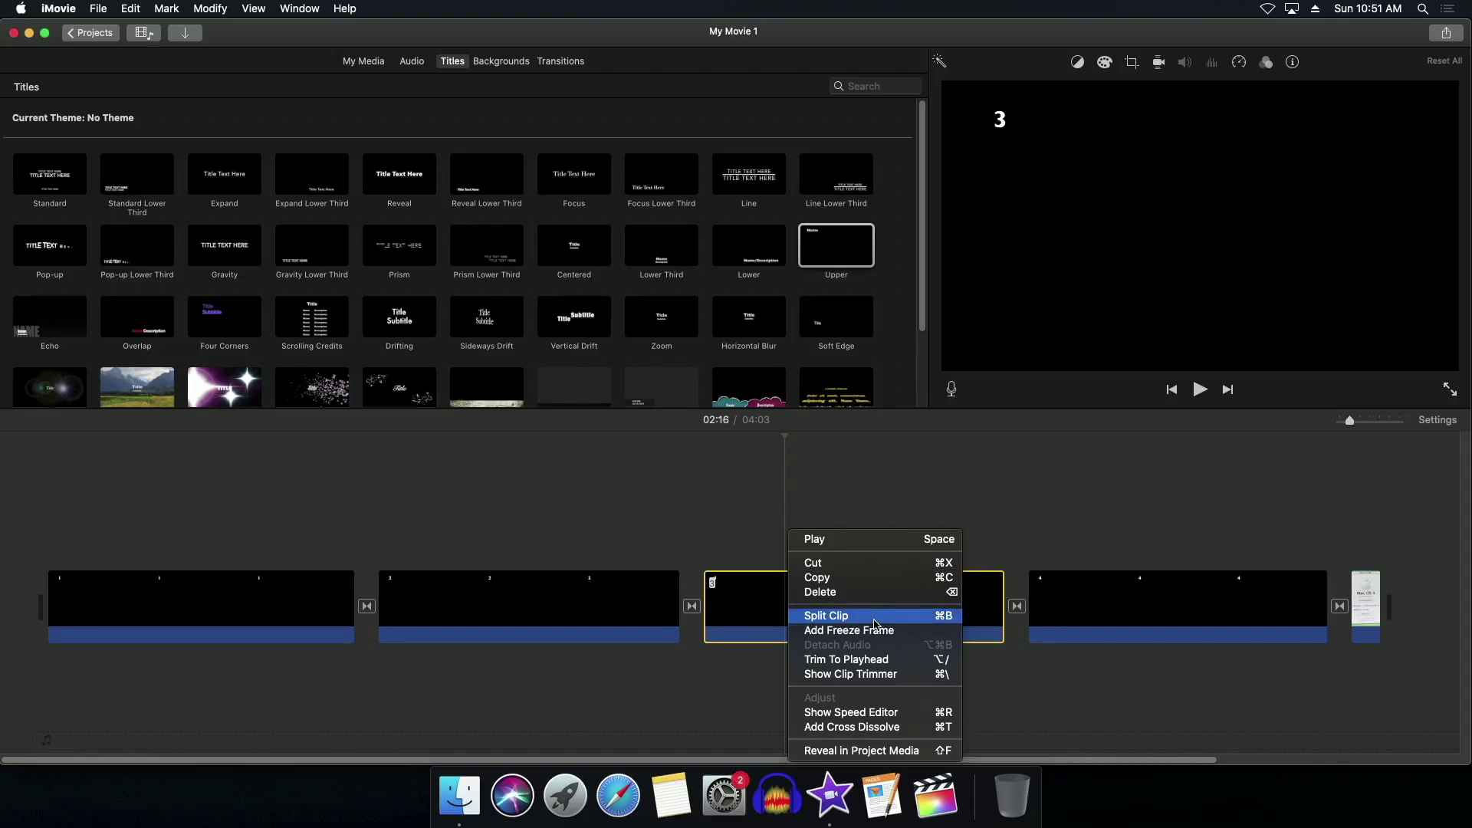
left_click(871, 31)
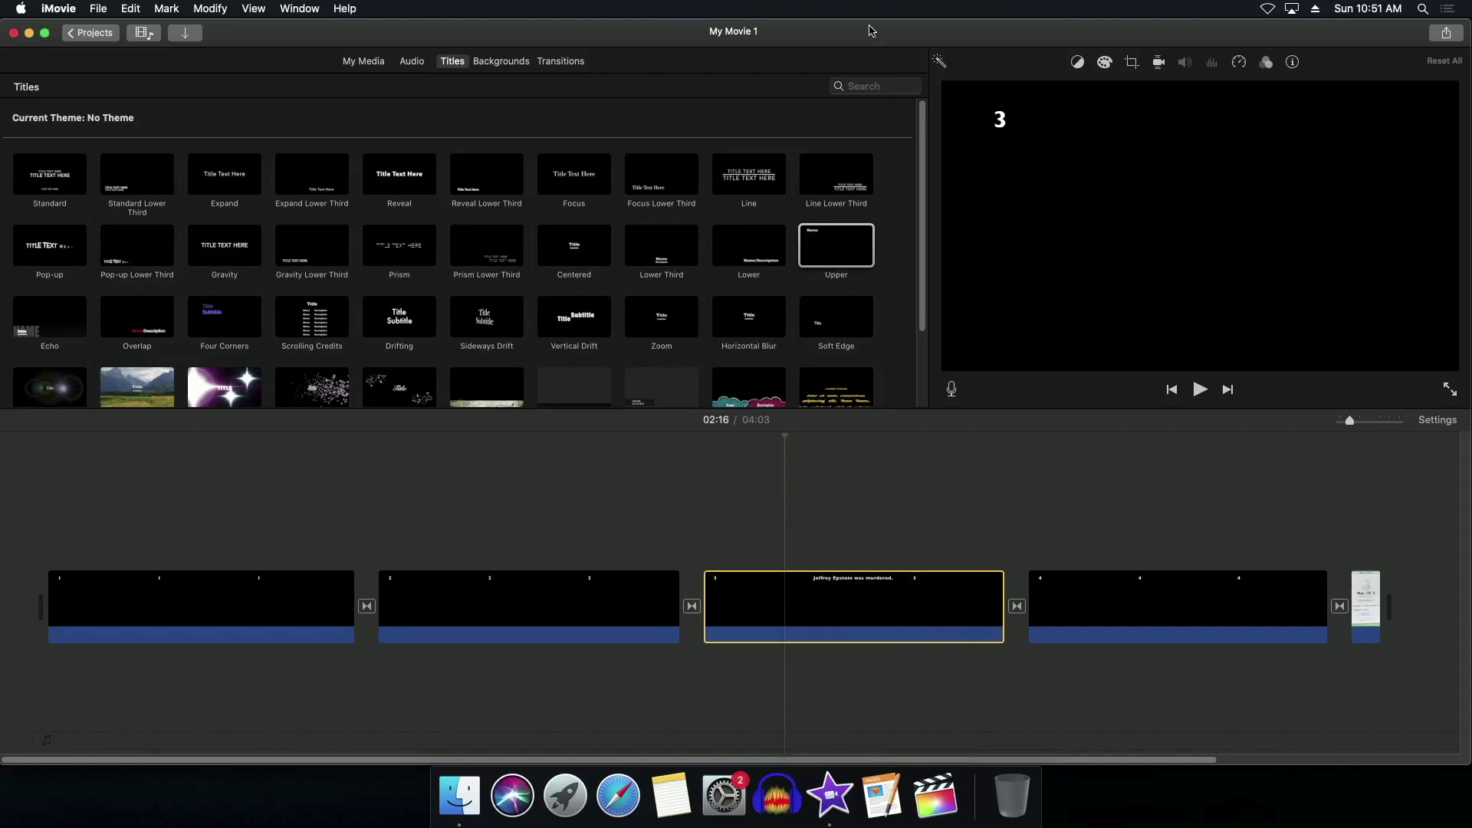
key("super+b")
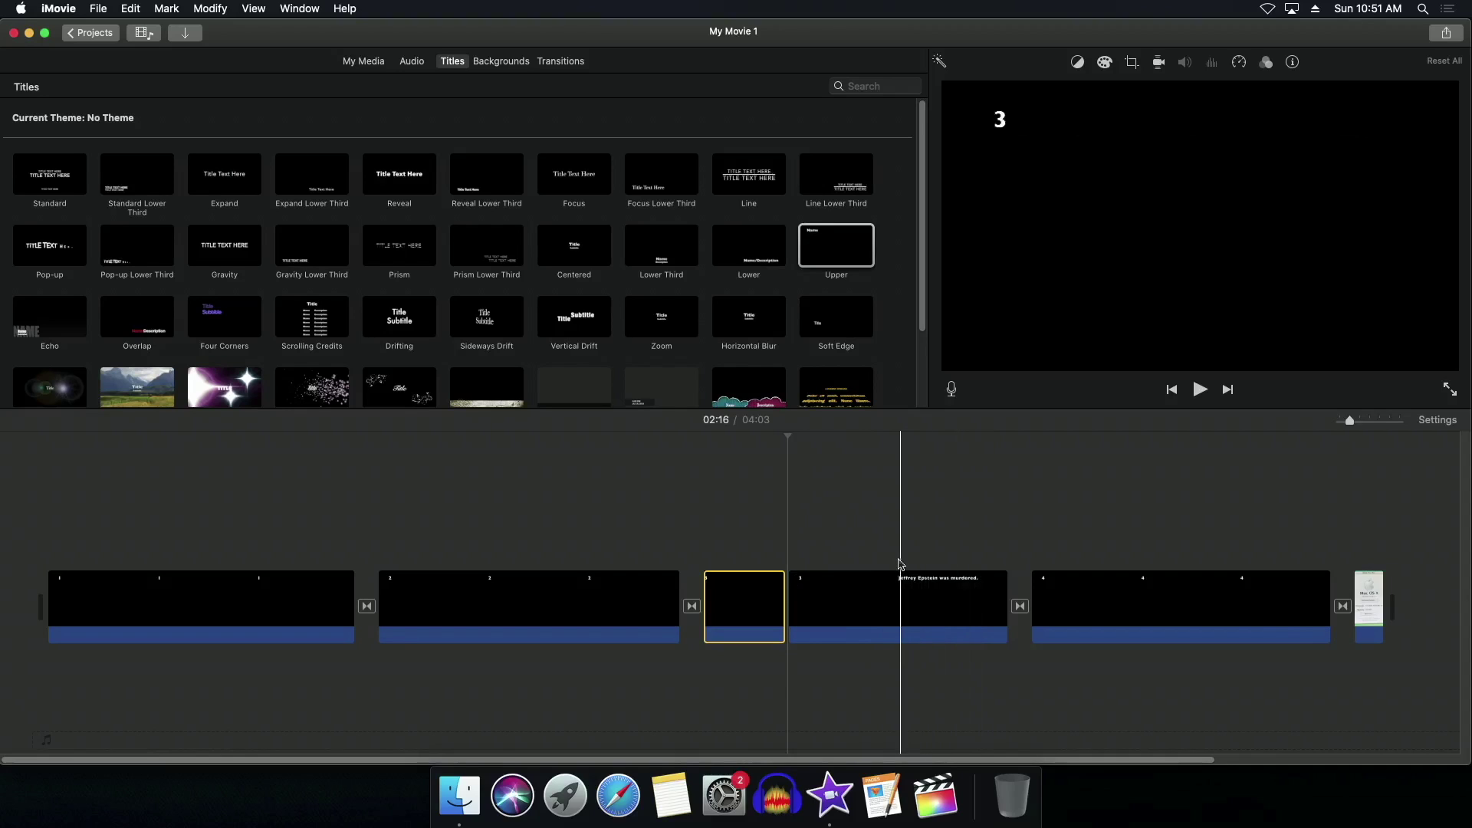
Split the remaining part of the third clip at 02:32 and delete the middle section between the two cuts.
left_click(865, 553)
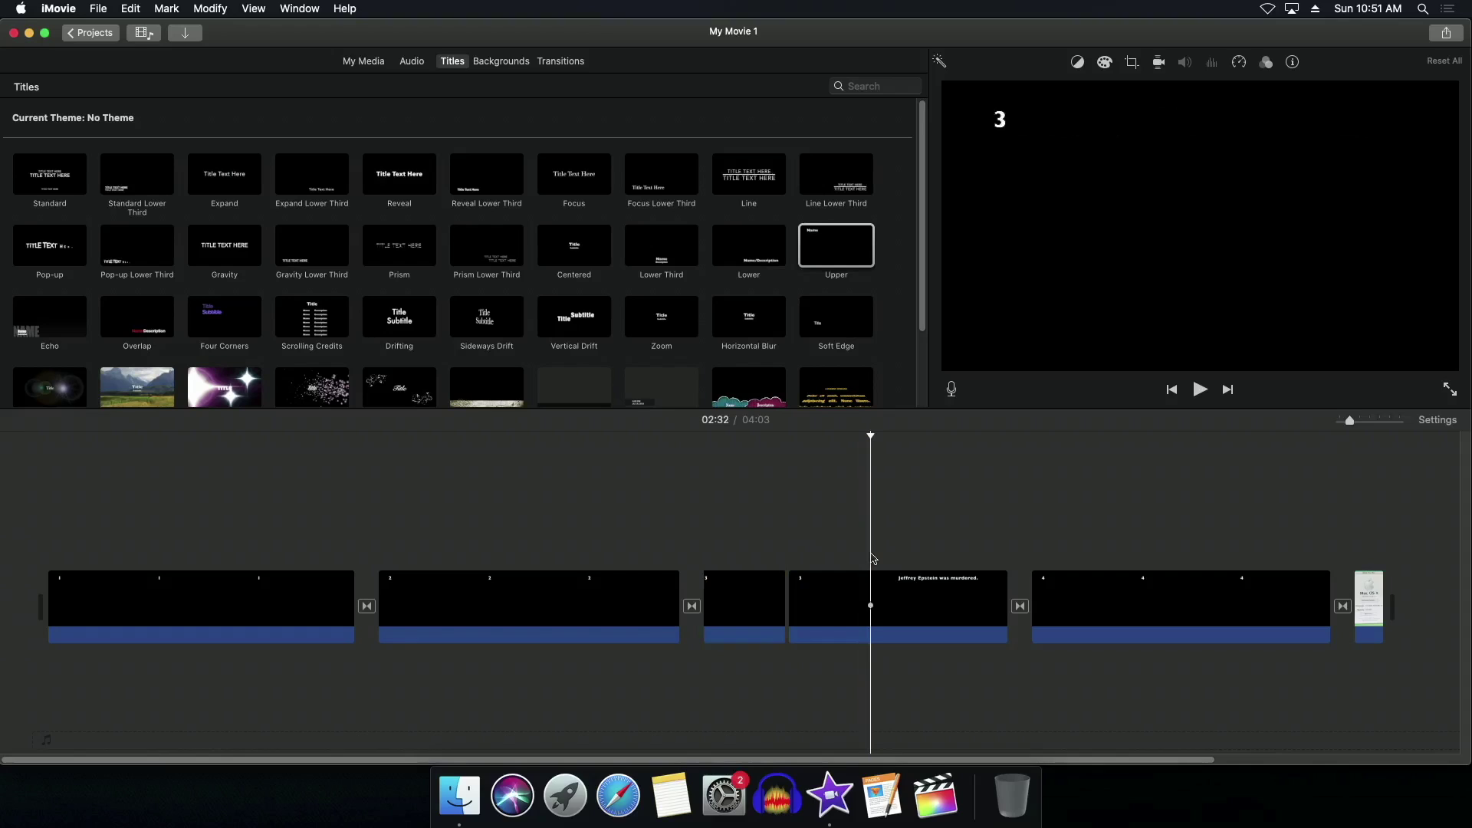
key("super+b")
left_click(835, 605)
key("Delete")
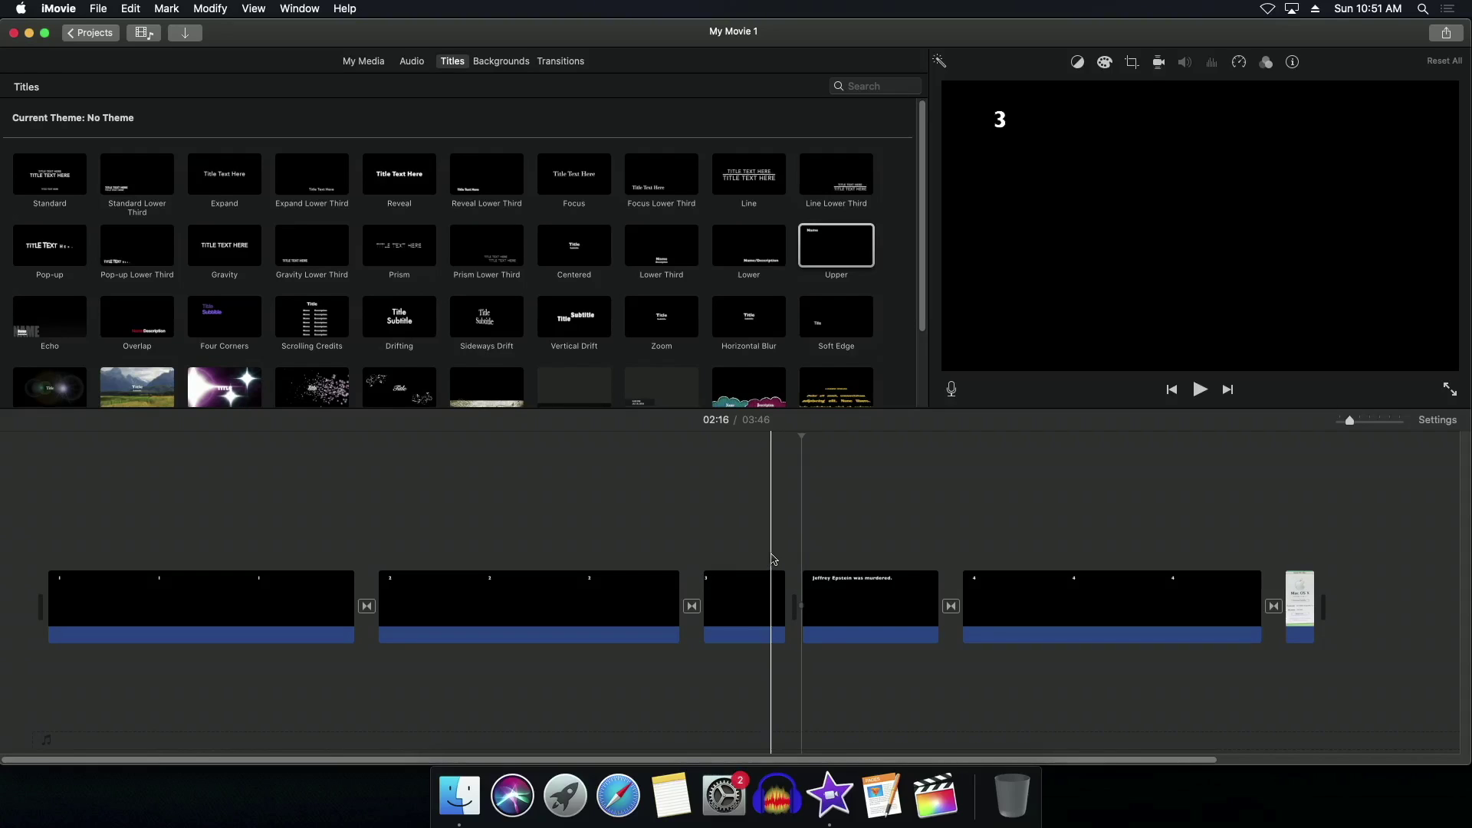
Play the timeline across the new cut in the third clip and stop playback.
key("space")
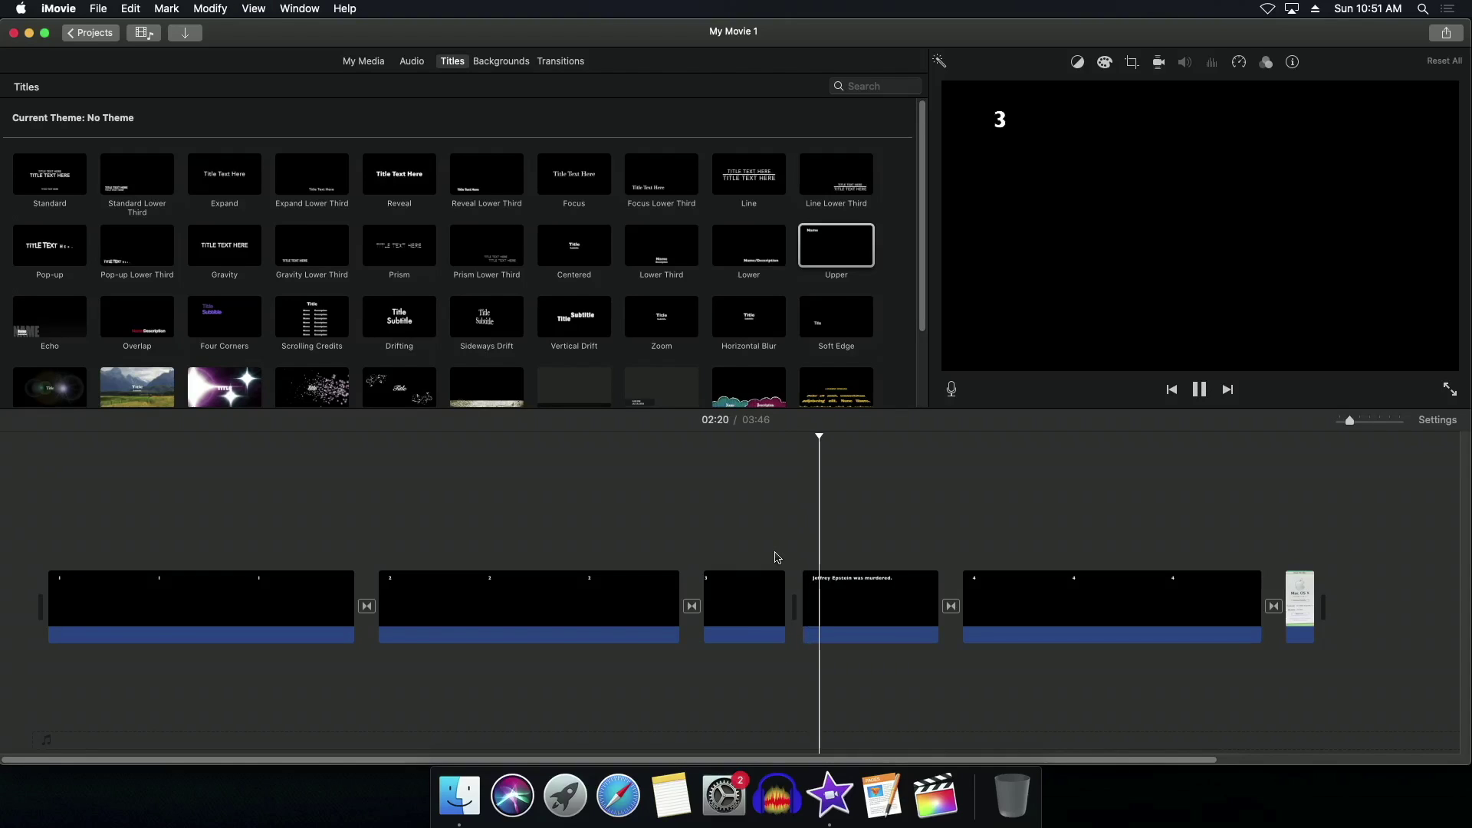
key("space")
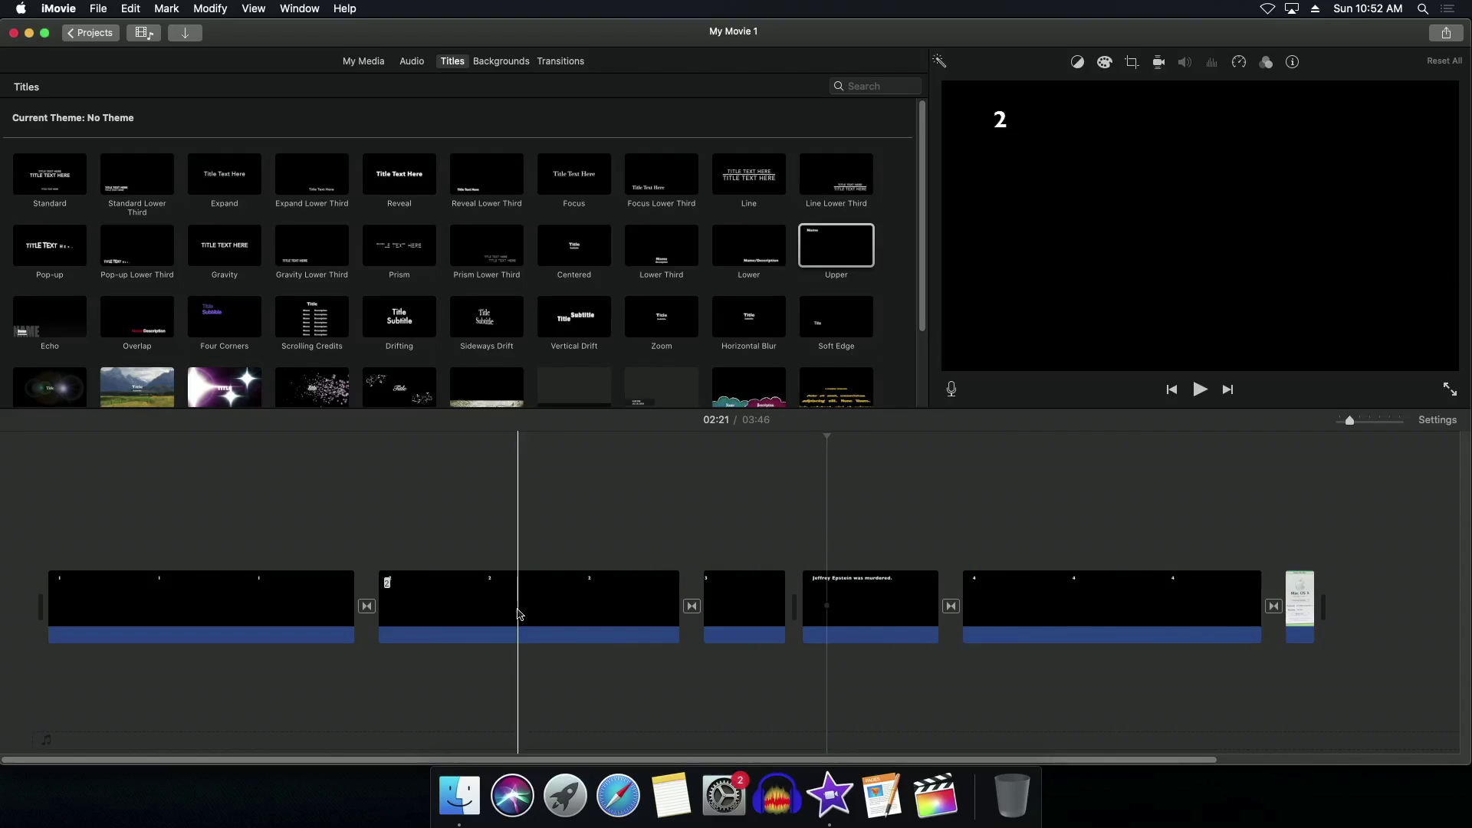
Open the media import window for Test Video and browse the Desktop folders for a background music file.
left_click(364, 61)
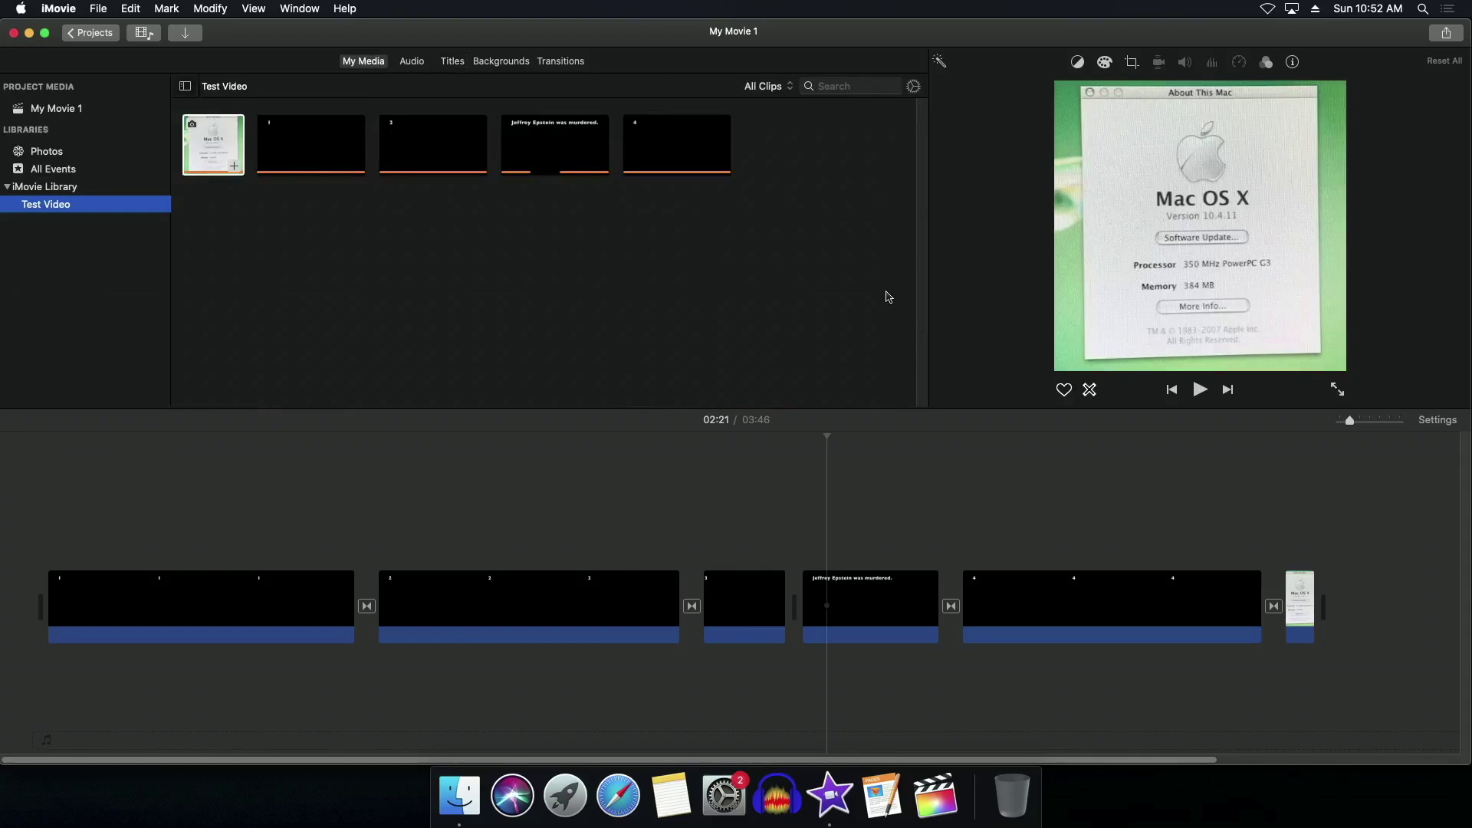
key("super+i")
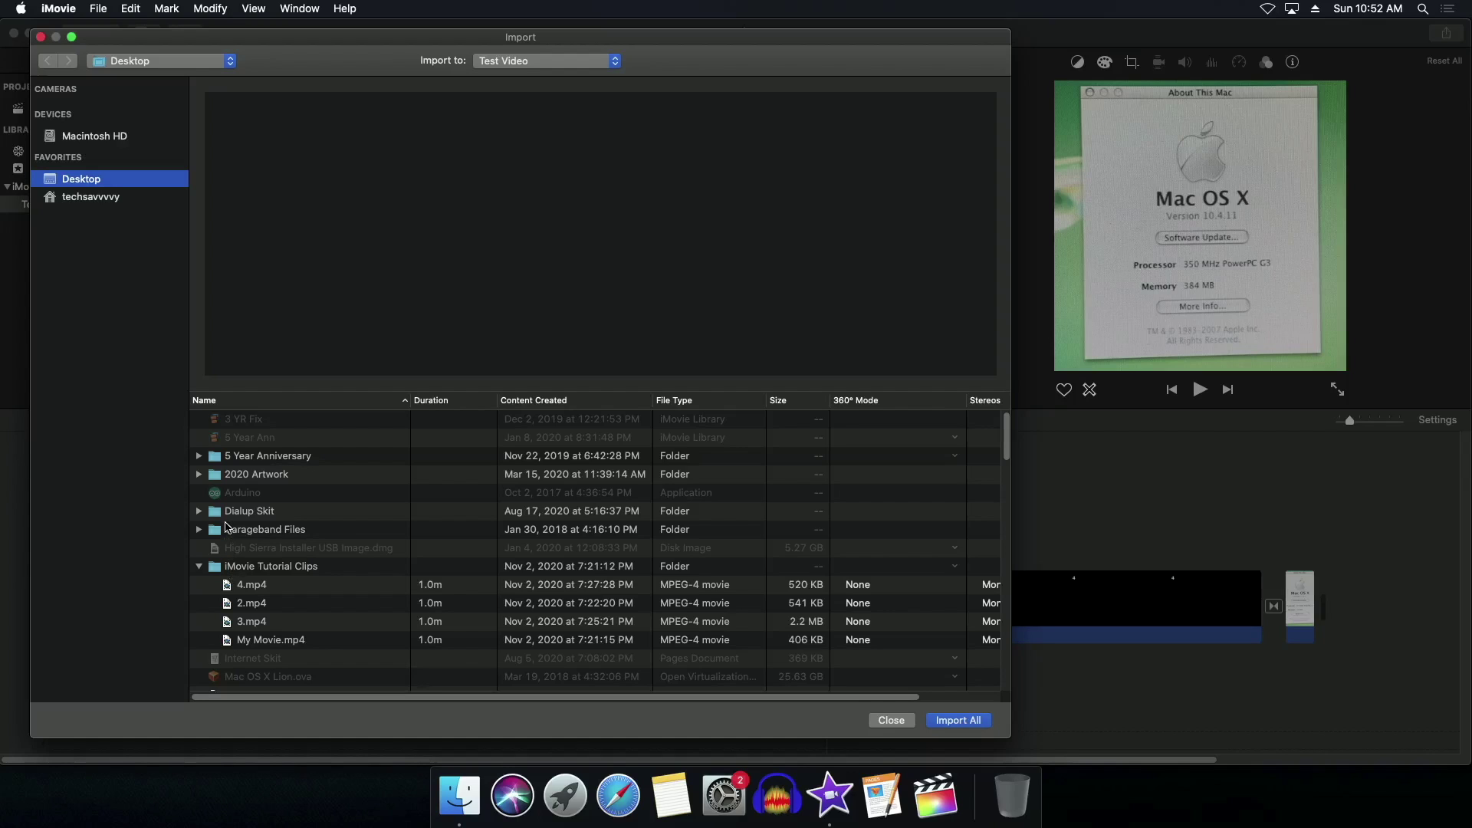
scroll(215, 494, "down", 10)
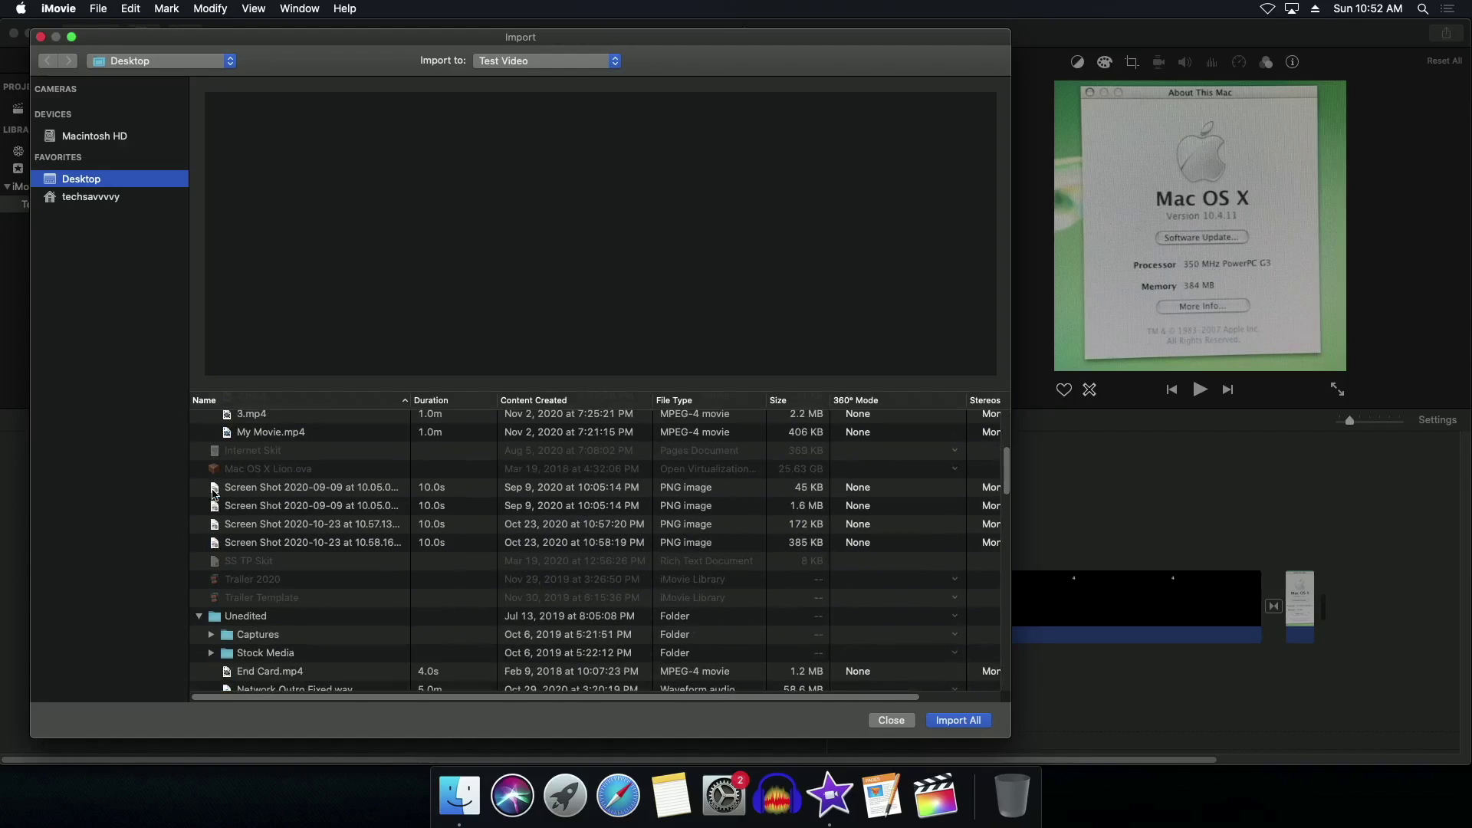
scroll(220, 495, "down", 6)
scroll(225, 495, "up", 1)
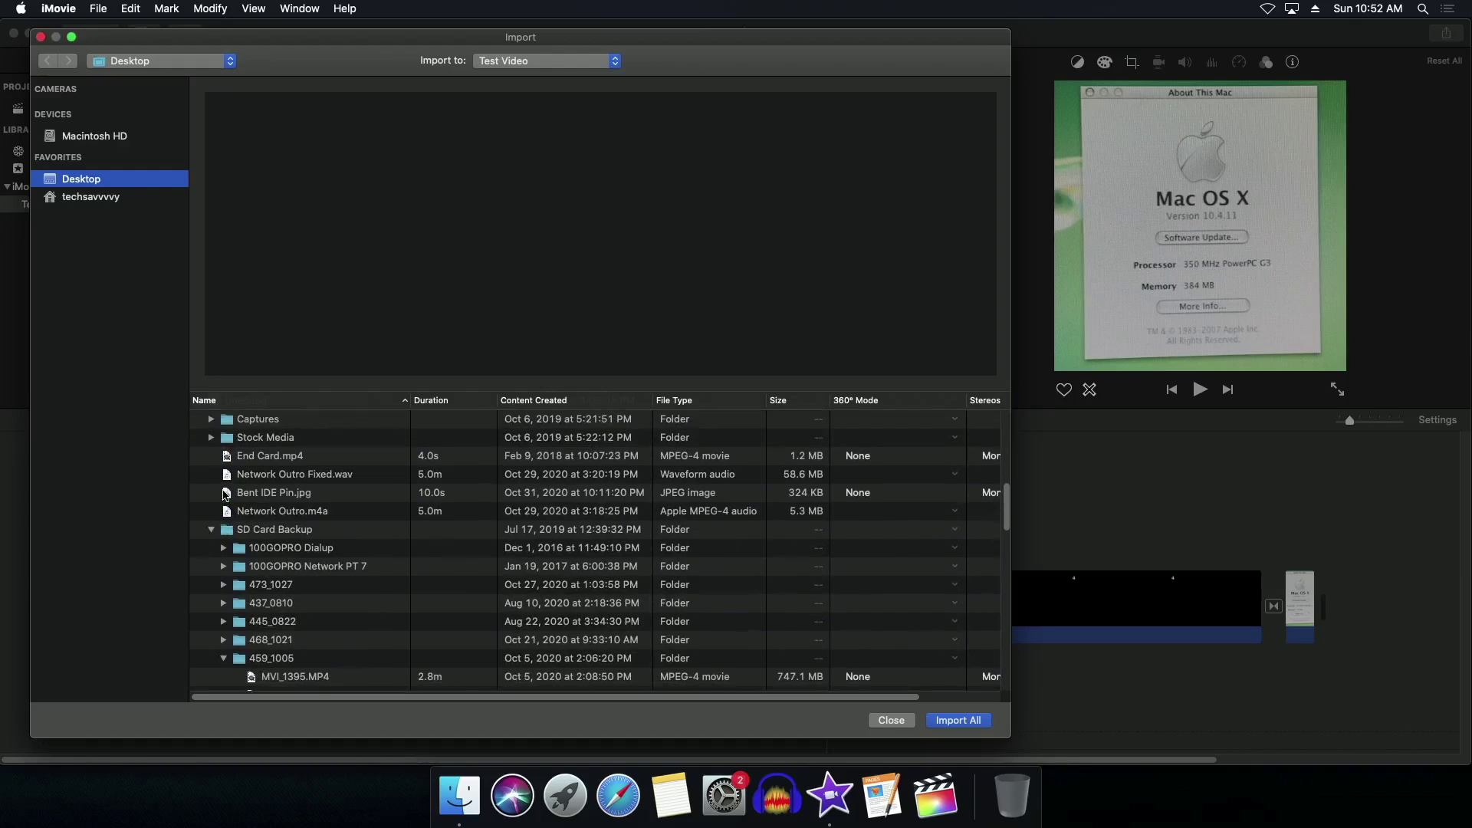
scroll(226, 494, "down", 1)
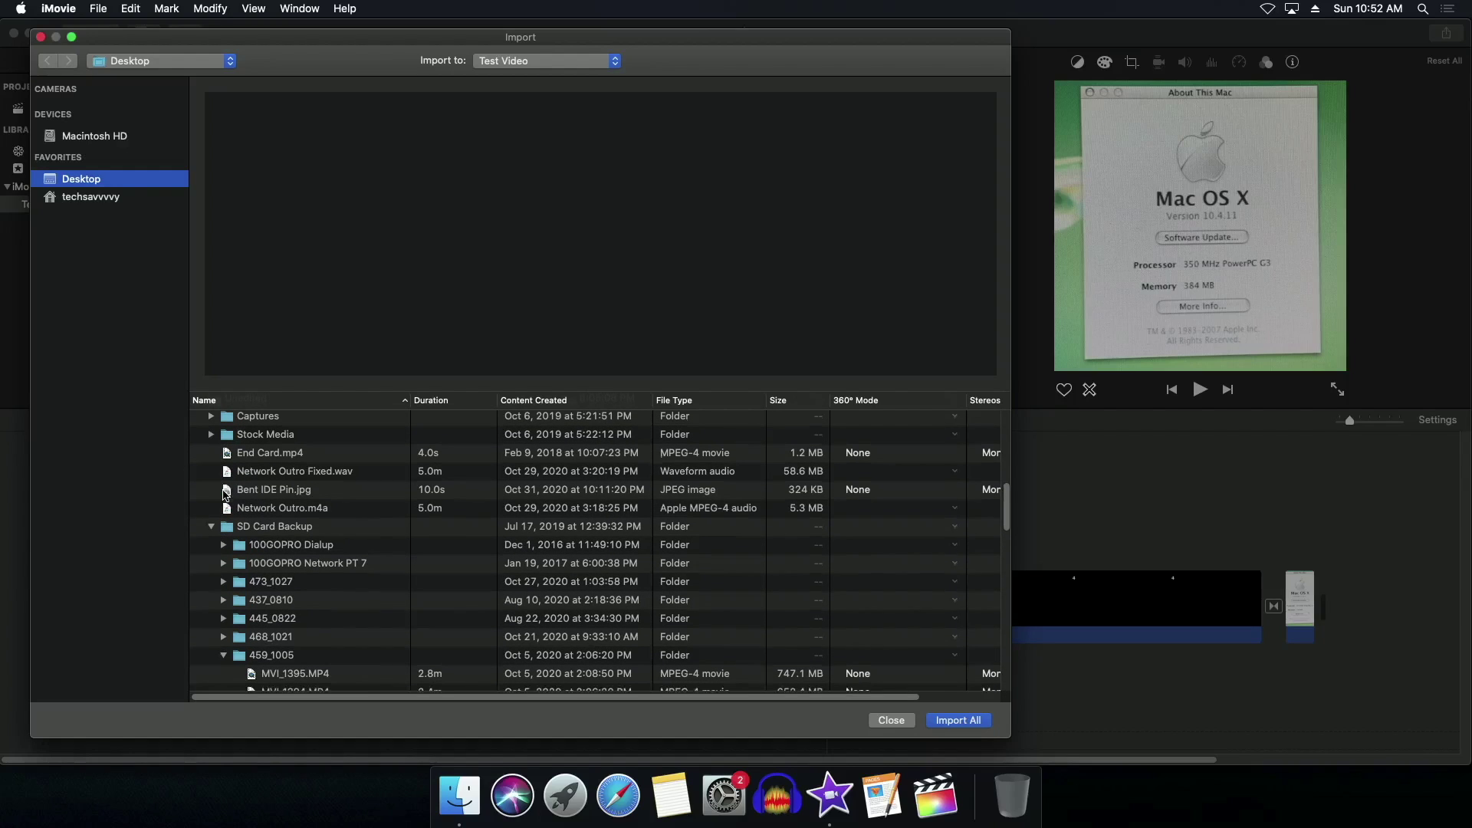
scroll(295, 512, "down", 15)
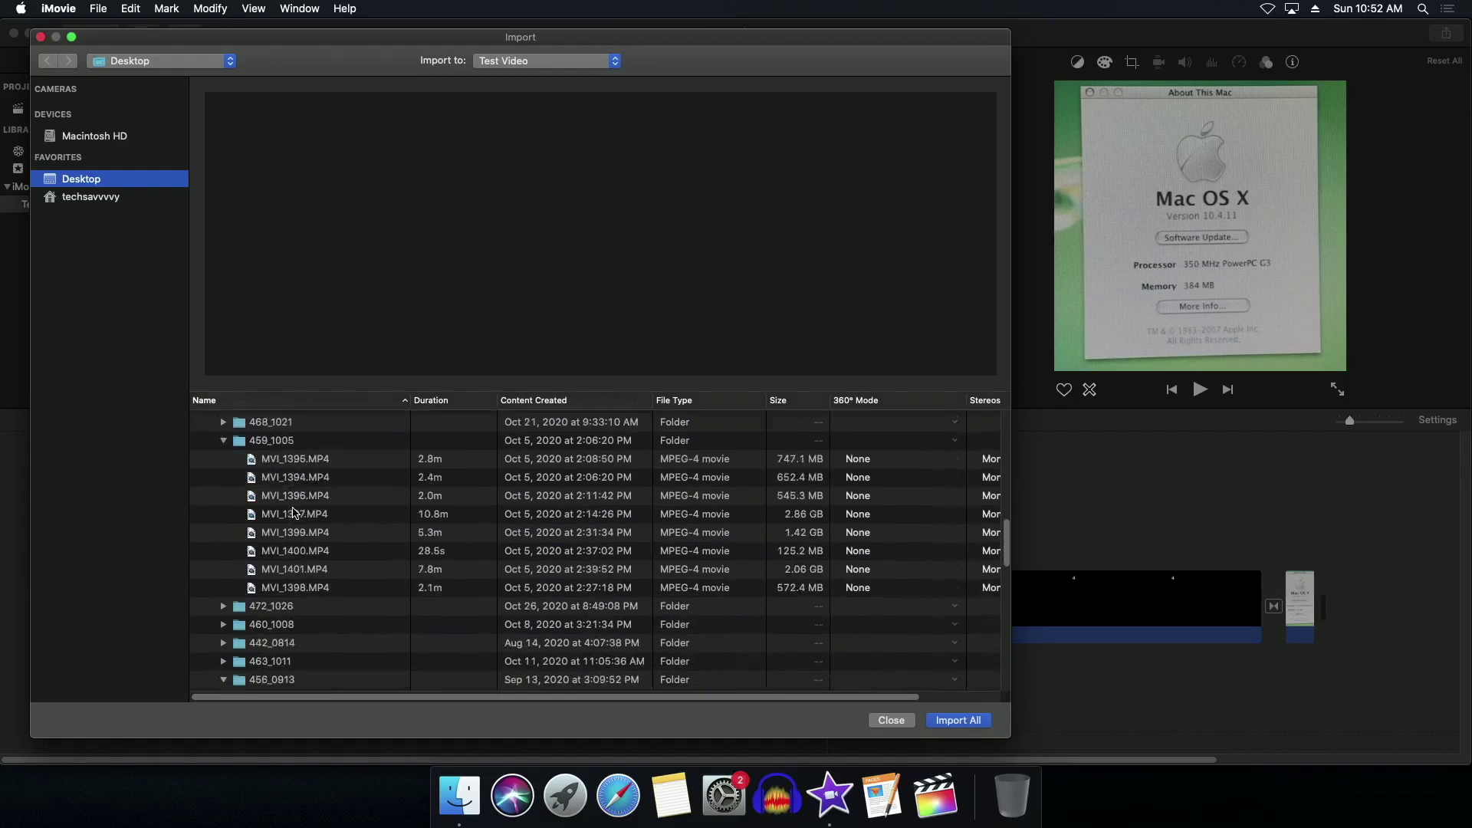
scroll(295, 512, "down", 3)
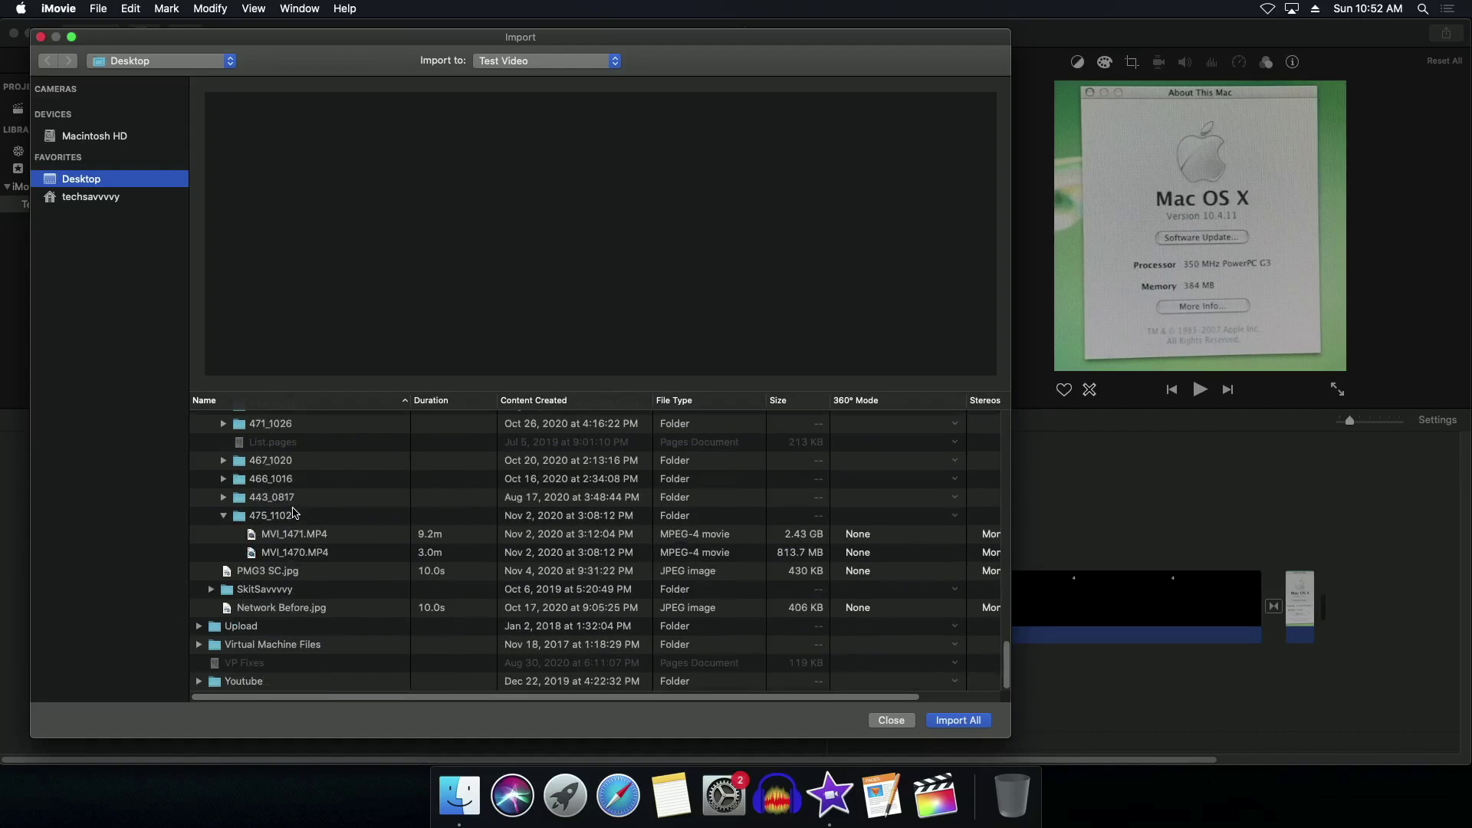
left_click(116, 198)
left_click(111, 182)
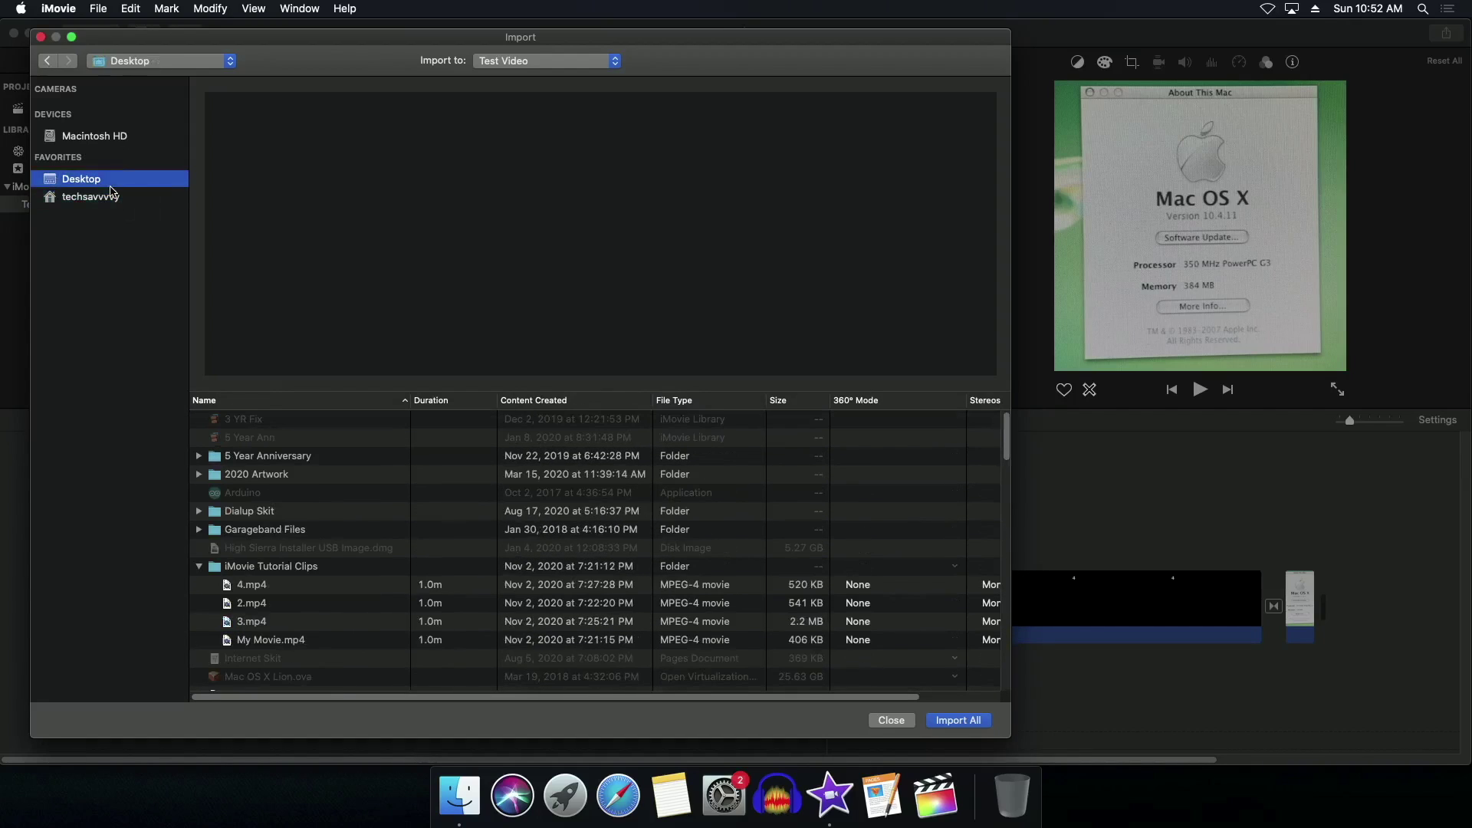
Collapse the iMovie Tutorial Clips and Unedited folders in the Desktop file list.
scroll(371, 534, "down", 10)
scroll(371, 535, "up", 15)
left_click(199, 567)
scroll(209, 584, "down", 5)
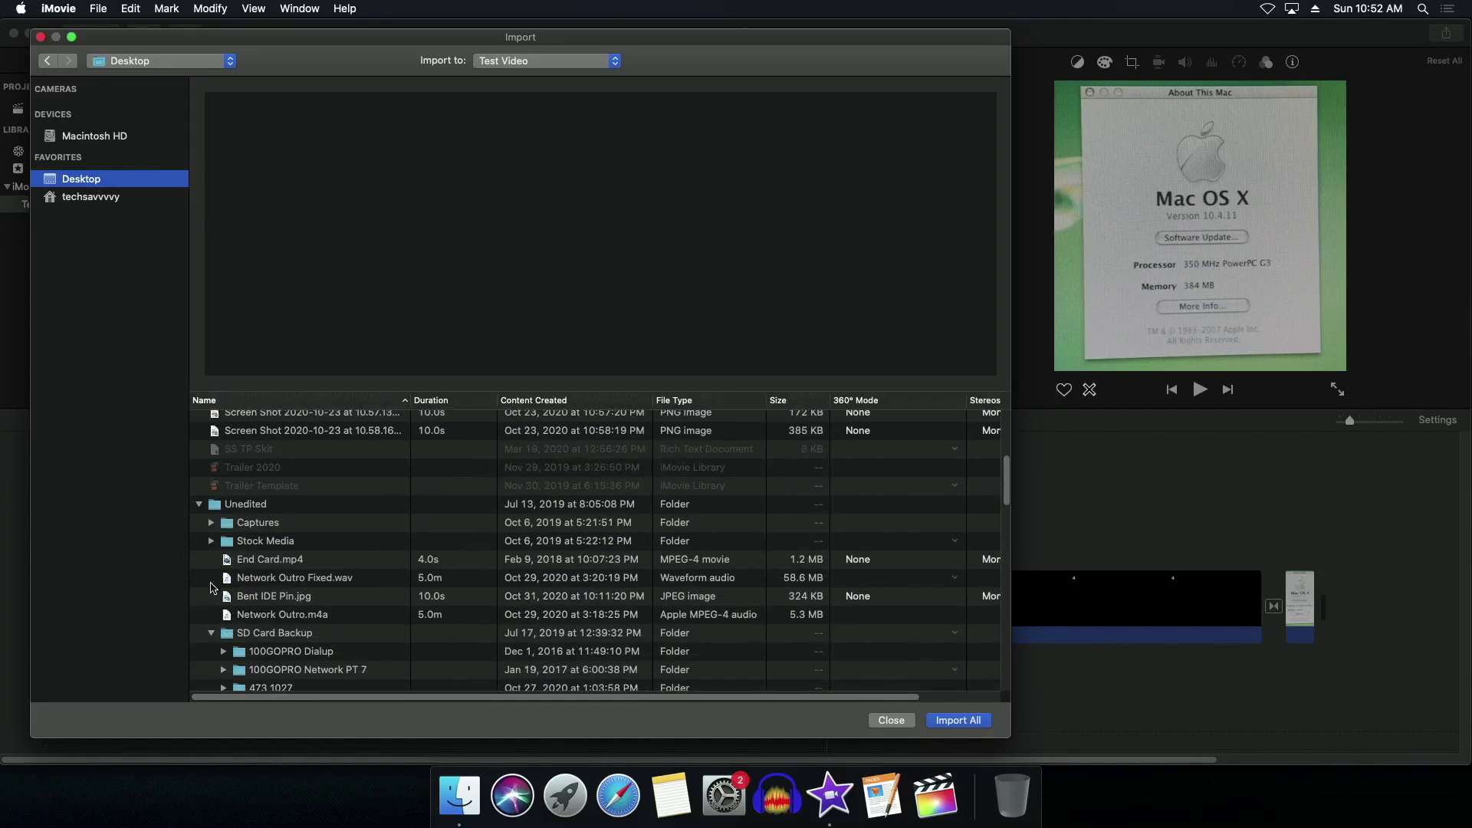
left_click(194, 507)
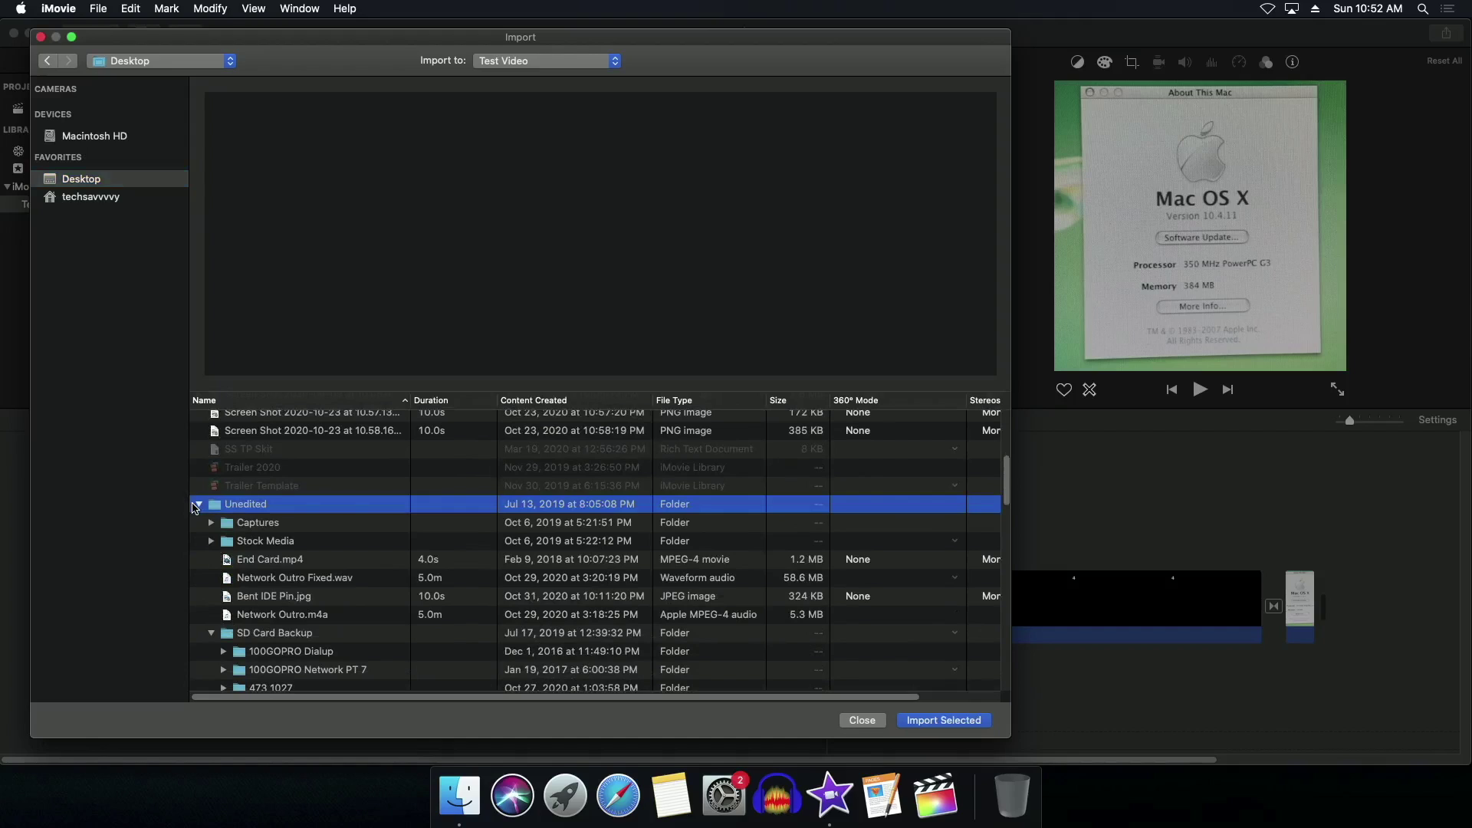
left_click(198, 507)
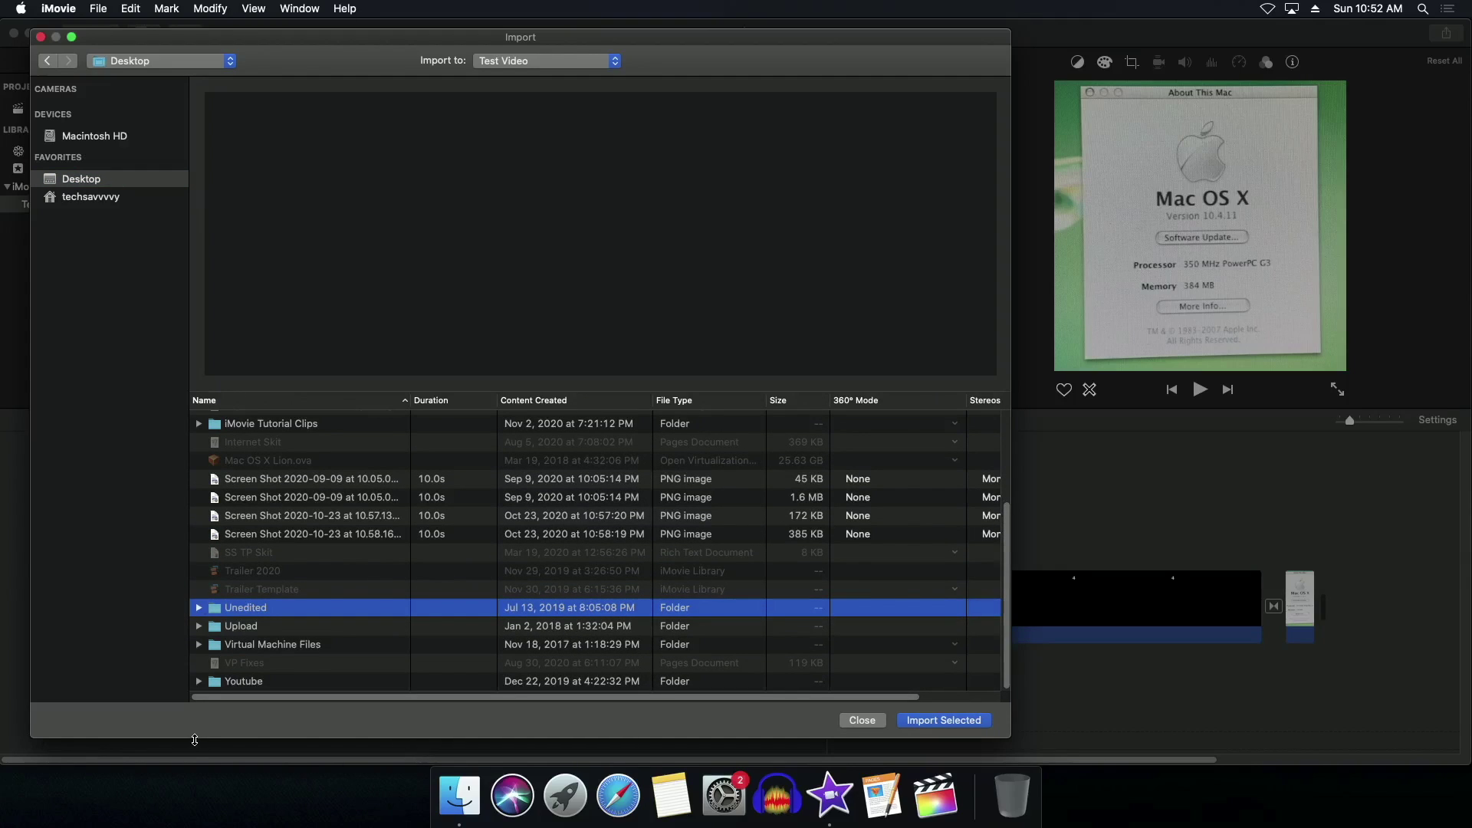
Import Complexity.m4a from the Background Music folder inside the Youtube folder into Test Video.
left_click(198, 681)
scroll(198, 686, "down", 5)
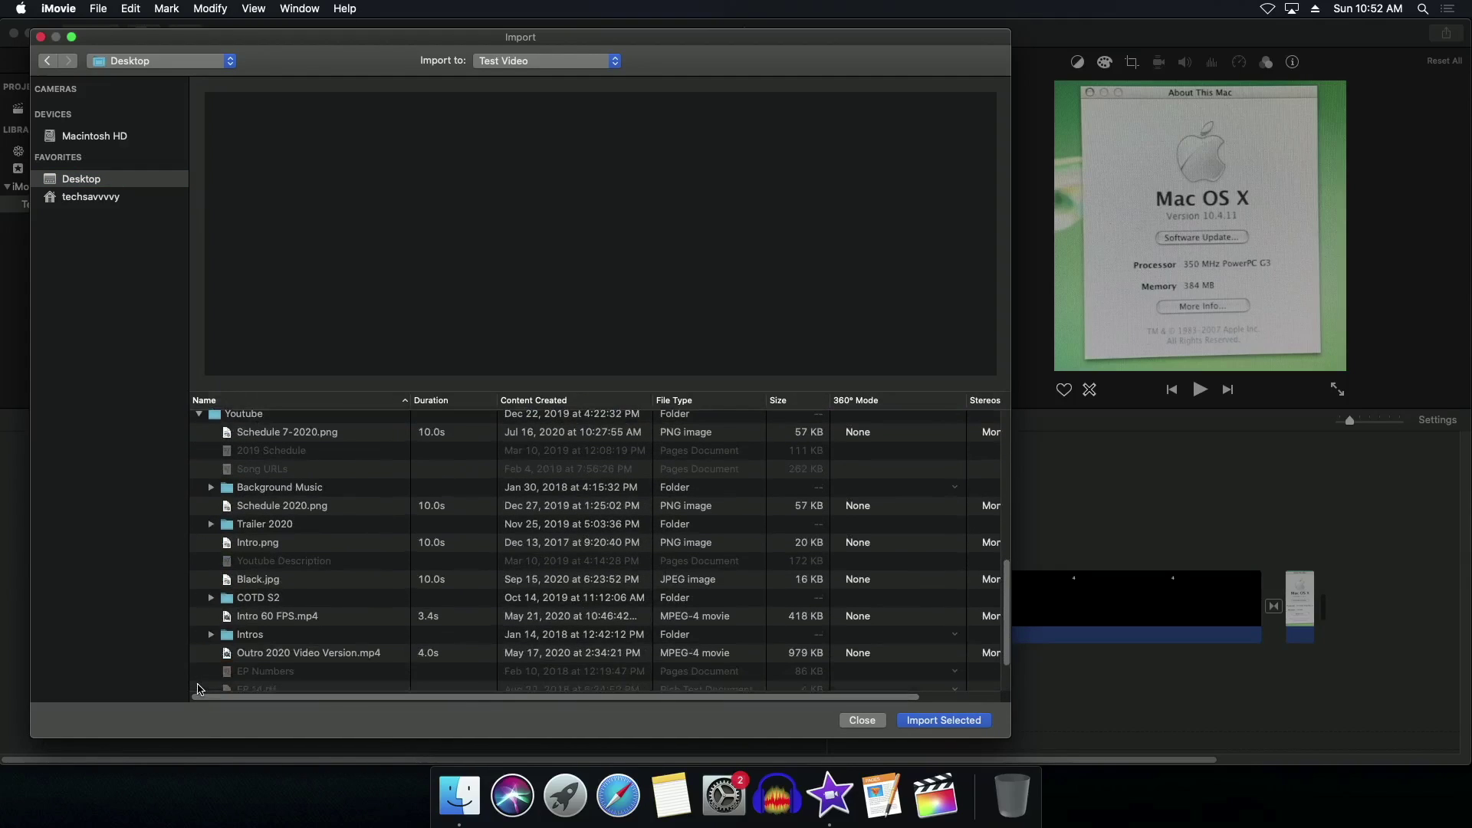
left_click(234, 486)
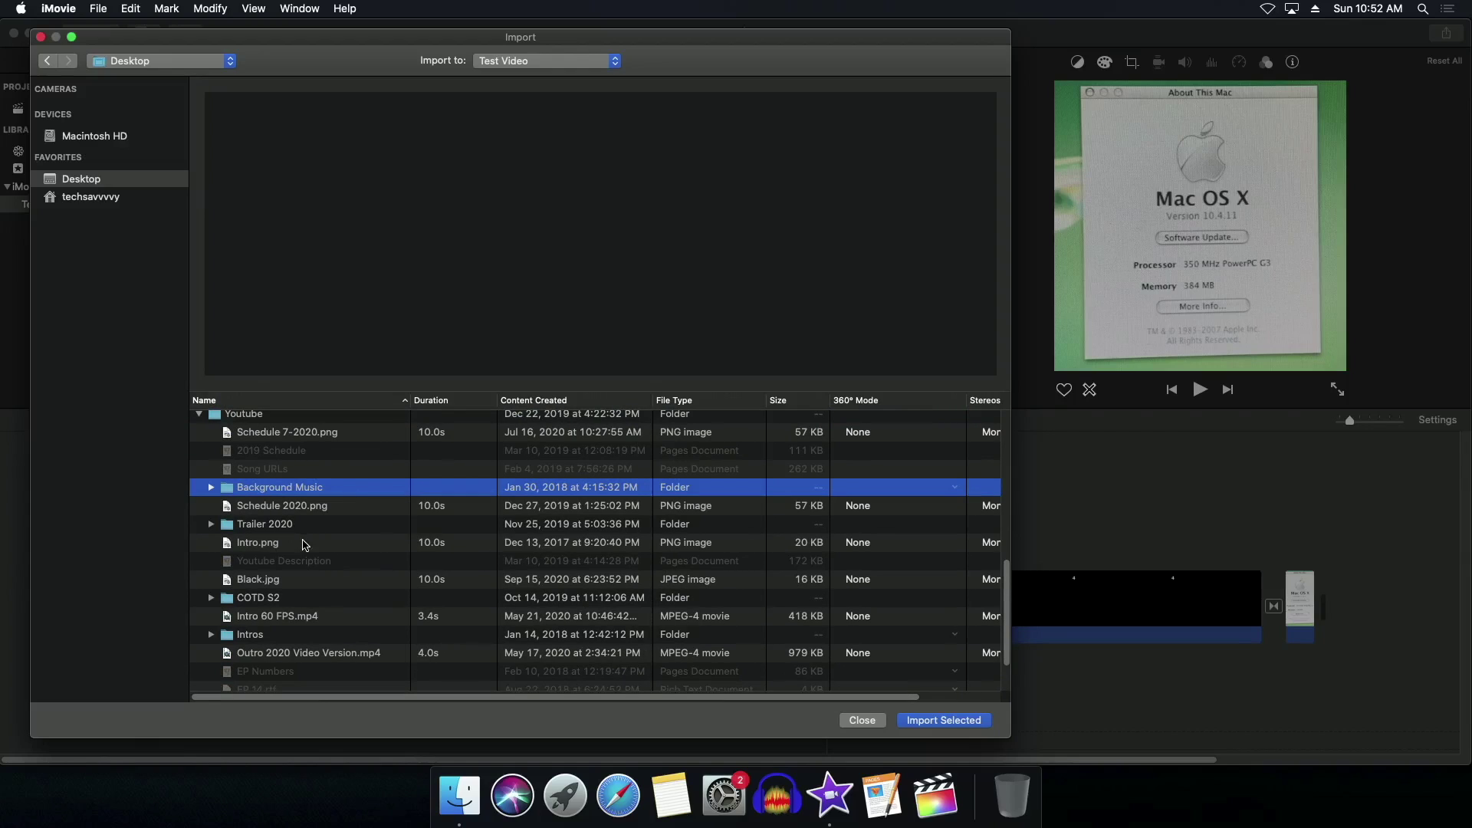
left_click(211, 488)
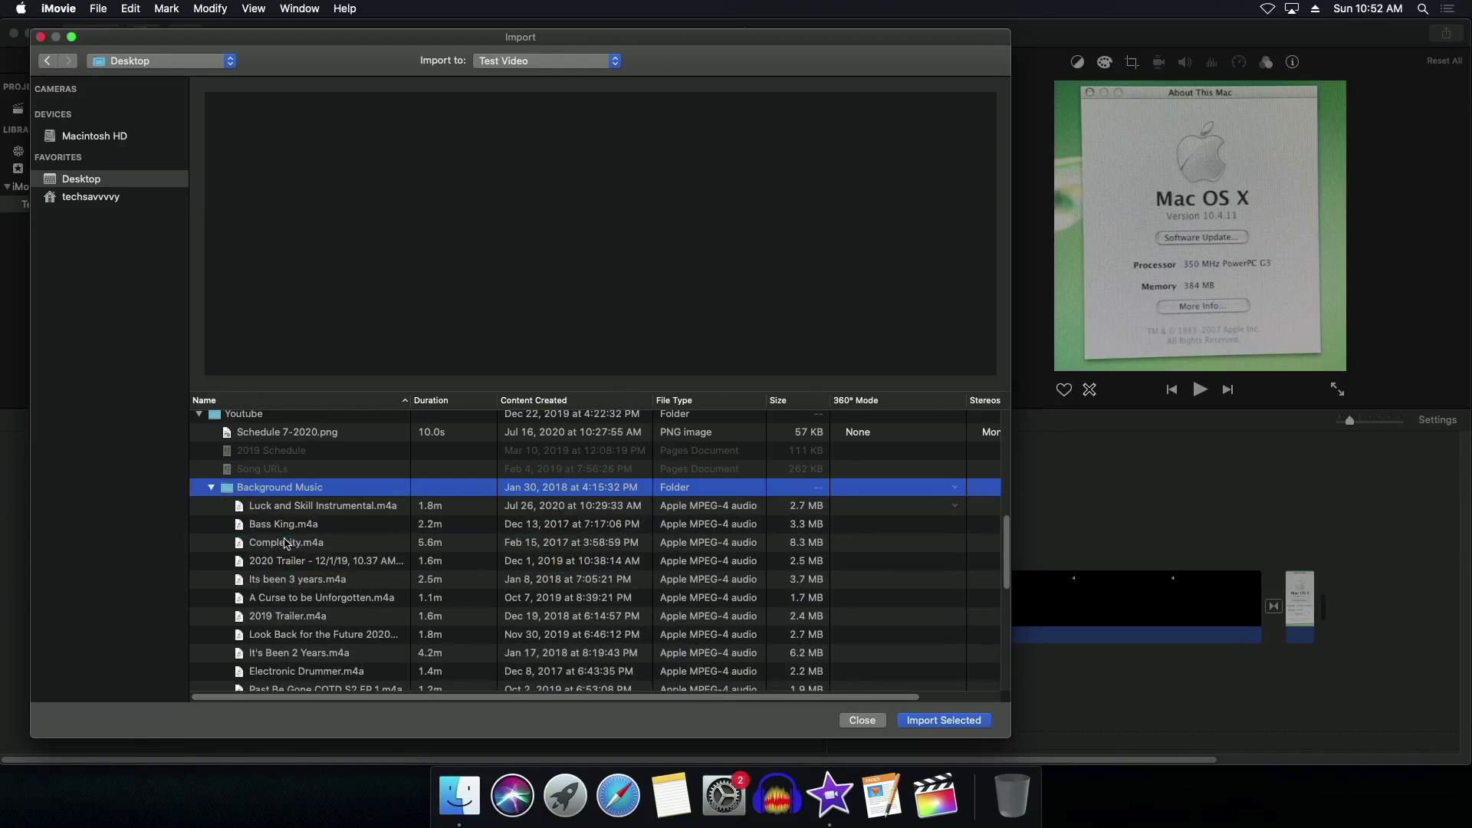
left_click(286, 542)
left_click(942, 721)
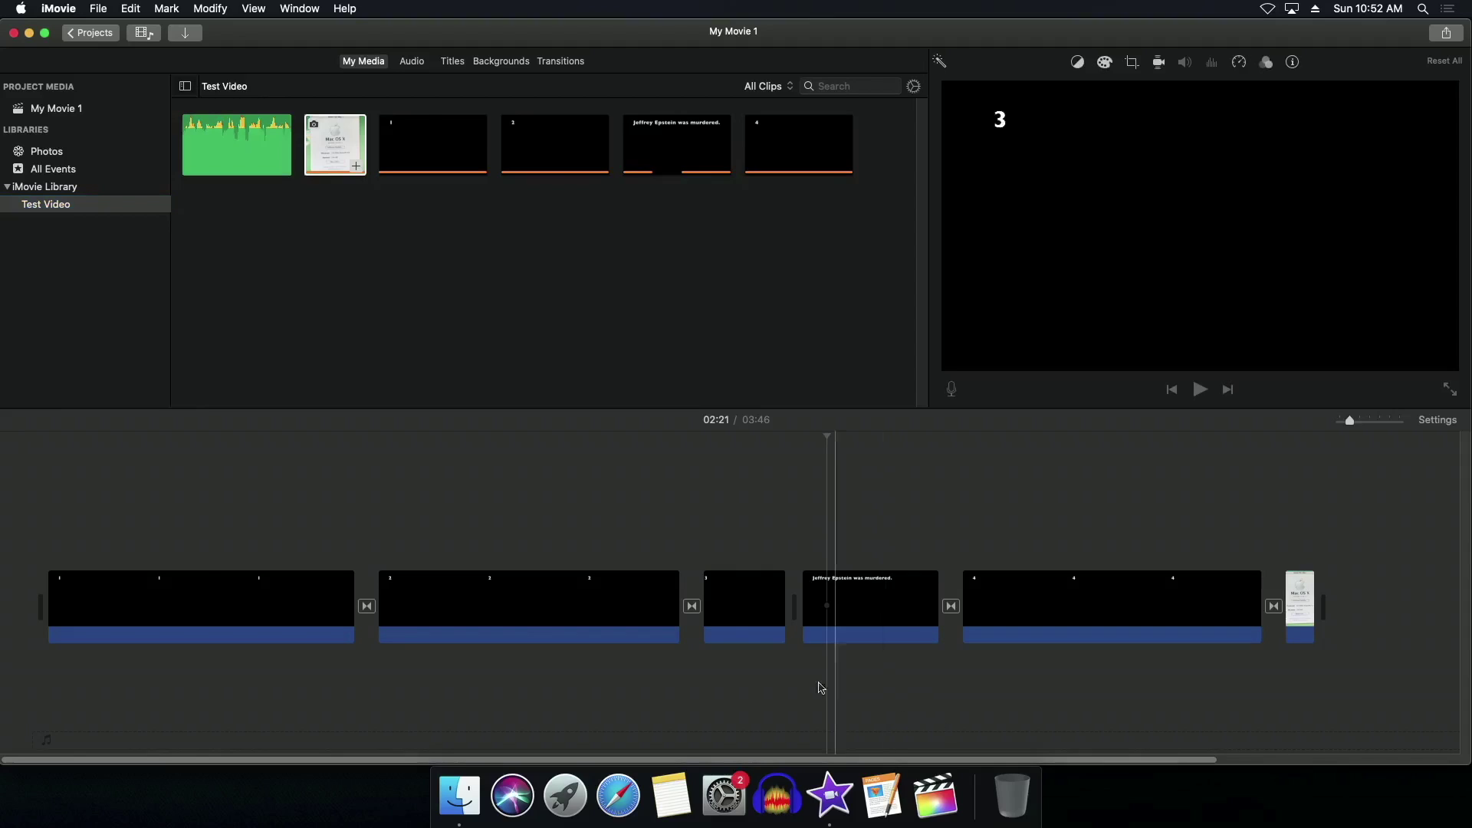
Place the Complexity music beneath the start of the first timeline clip and play the opening seconds.
left_click(220, 150)
left_click_drag(220, 150, 49, 679)
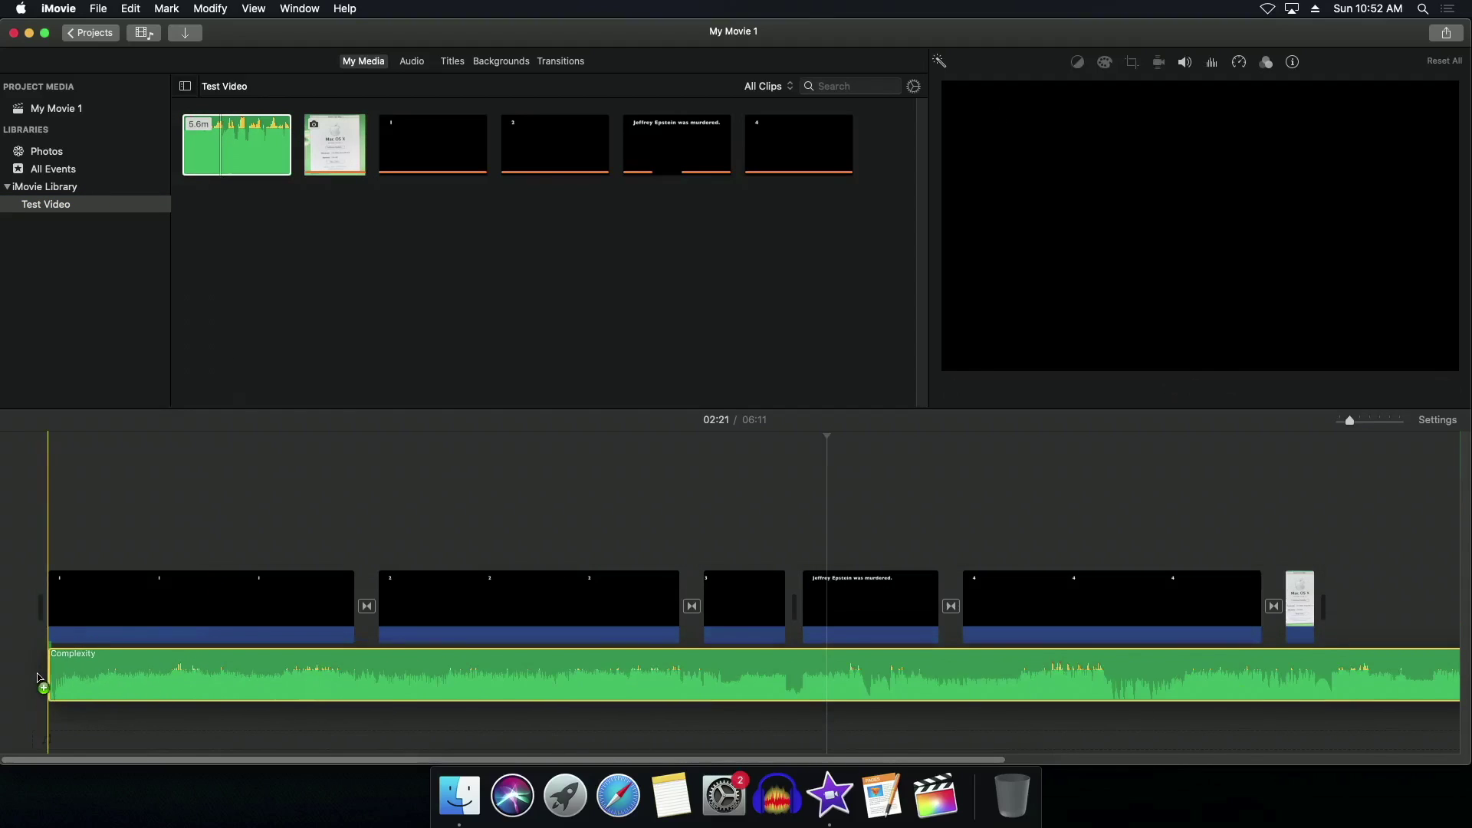
left_click_drag(84, 602, 24, 590)
key("space")
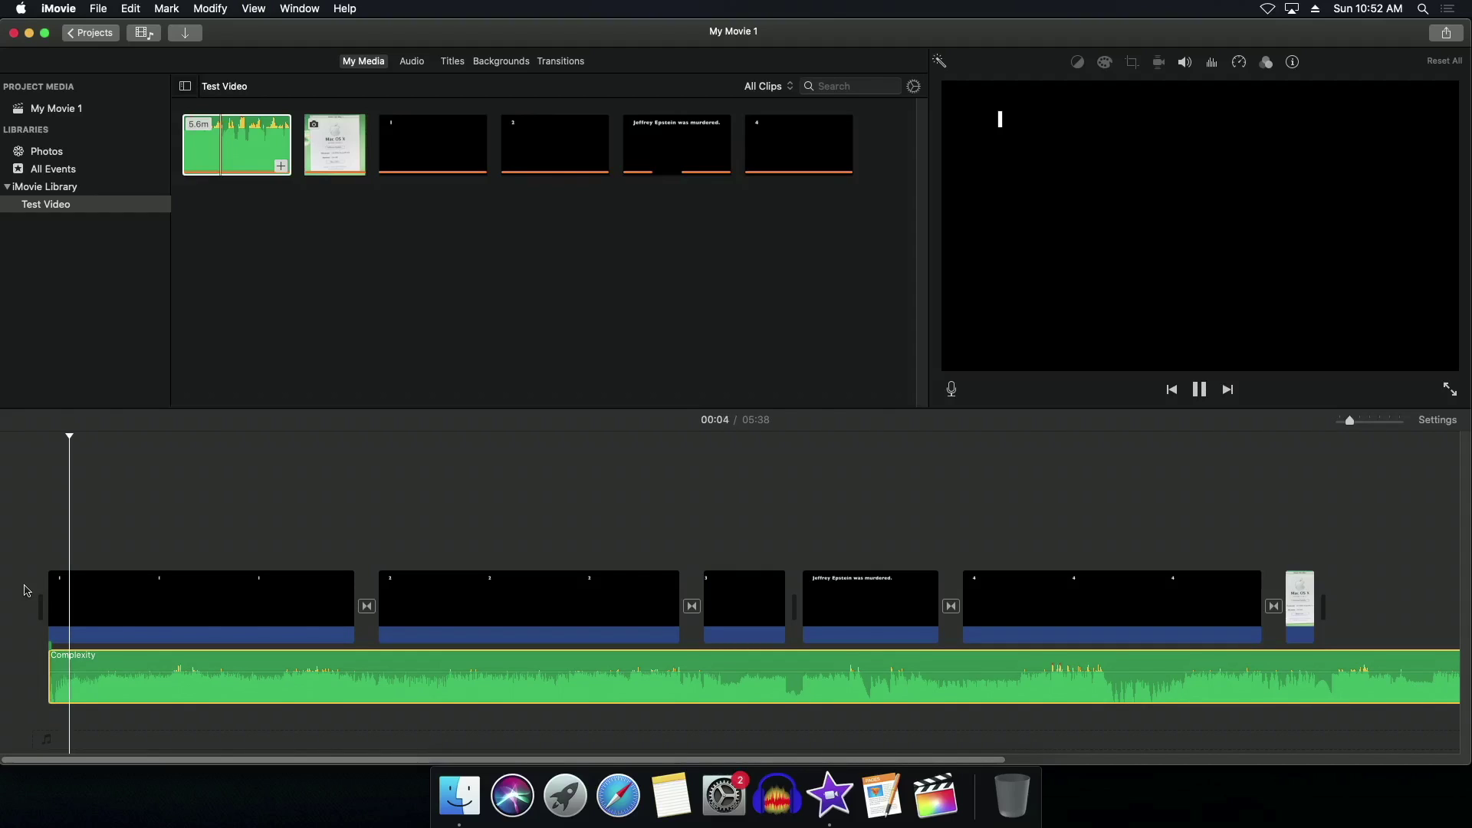
key("space")
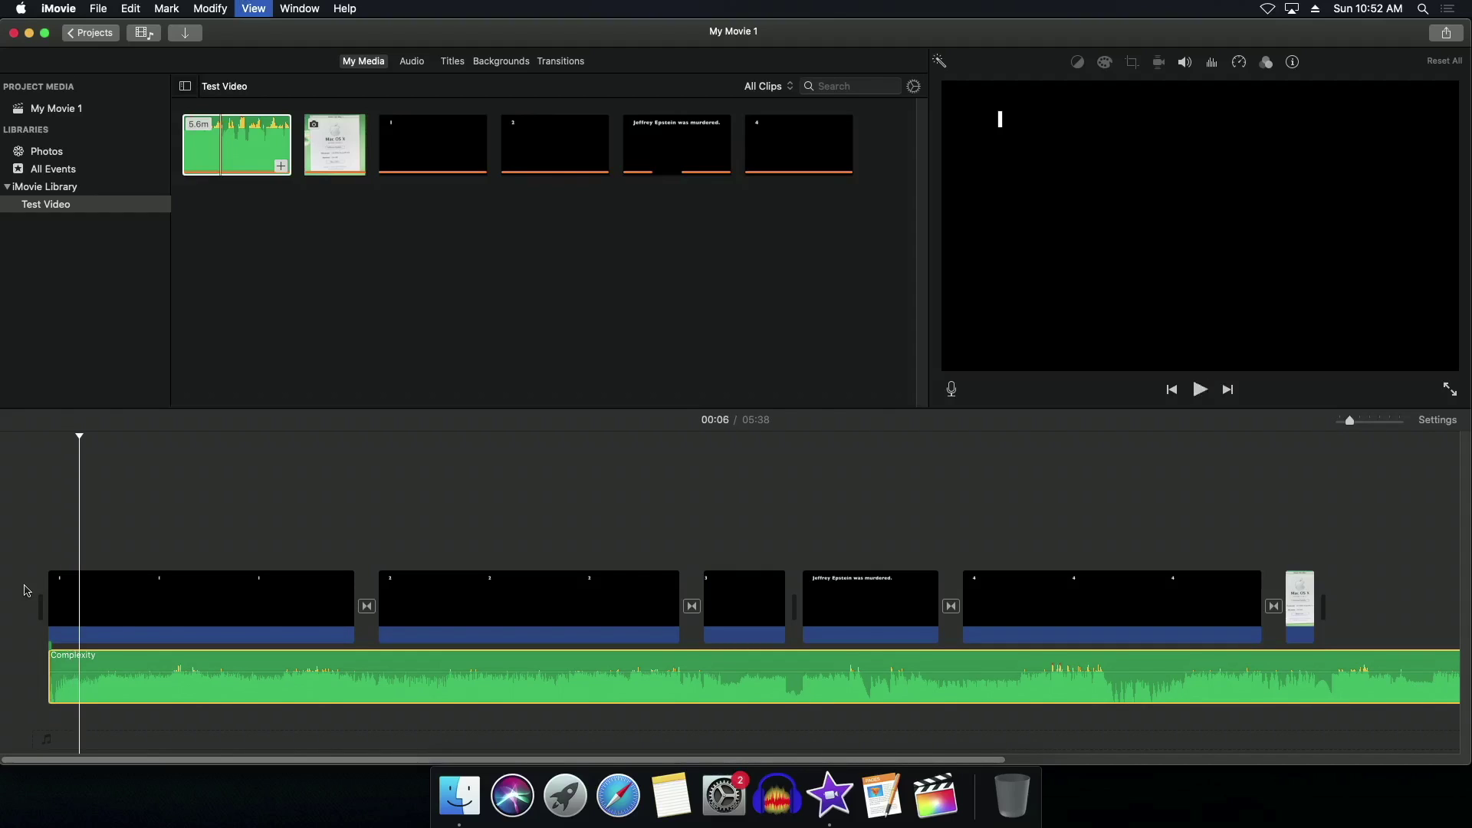
Move the Complexity music so it starts midway beneath the second clip, and play the timeline from there.
left_click_drag(353, 667, 894, 666)
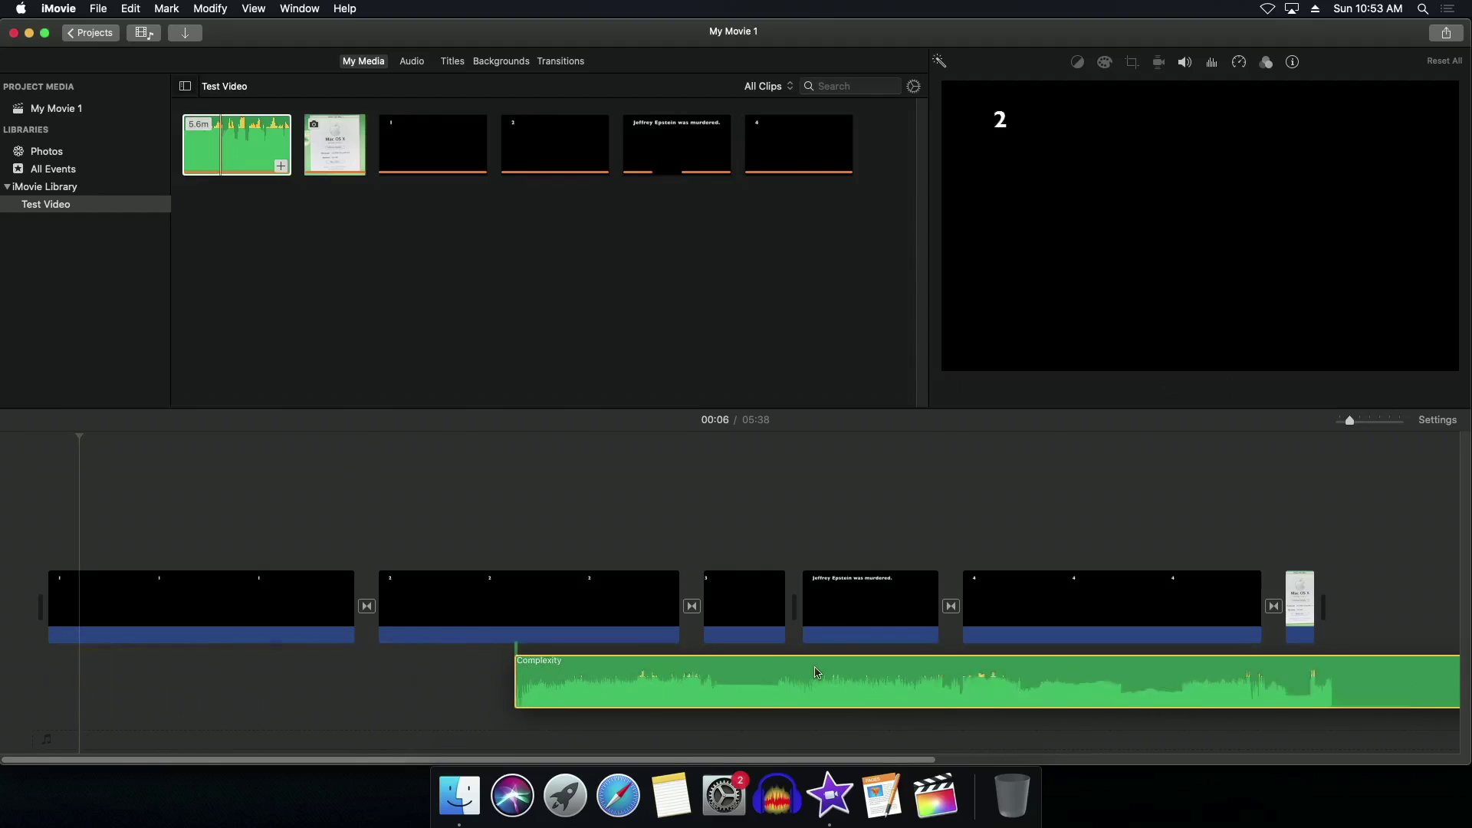
key("space")
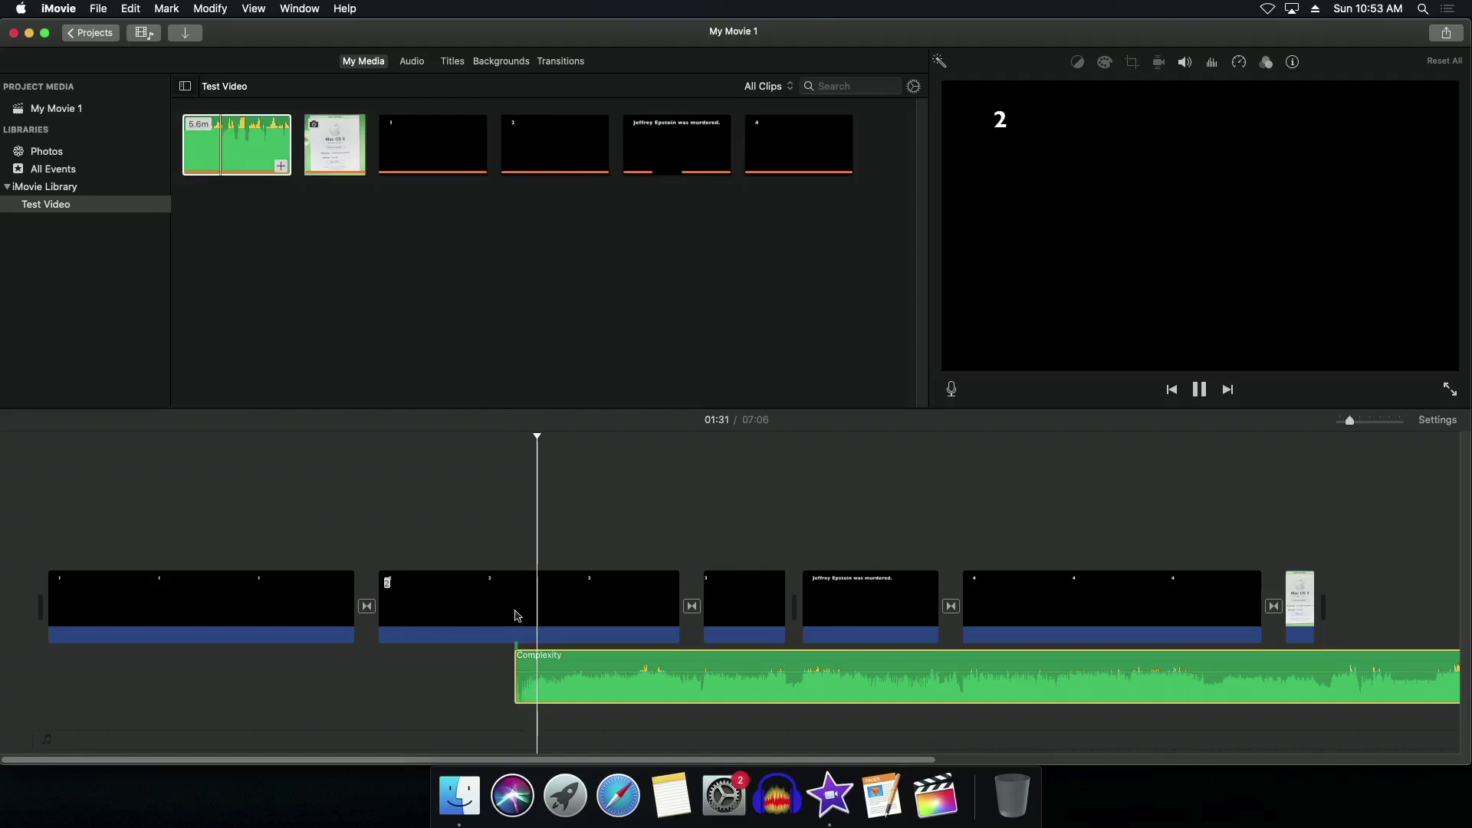
key("space")
Split the Complexity music at 03:10, beneath the video clip numbered 4.
left_click_drag(856, 759, 1100, 759)
left_click(1100, 696)
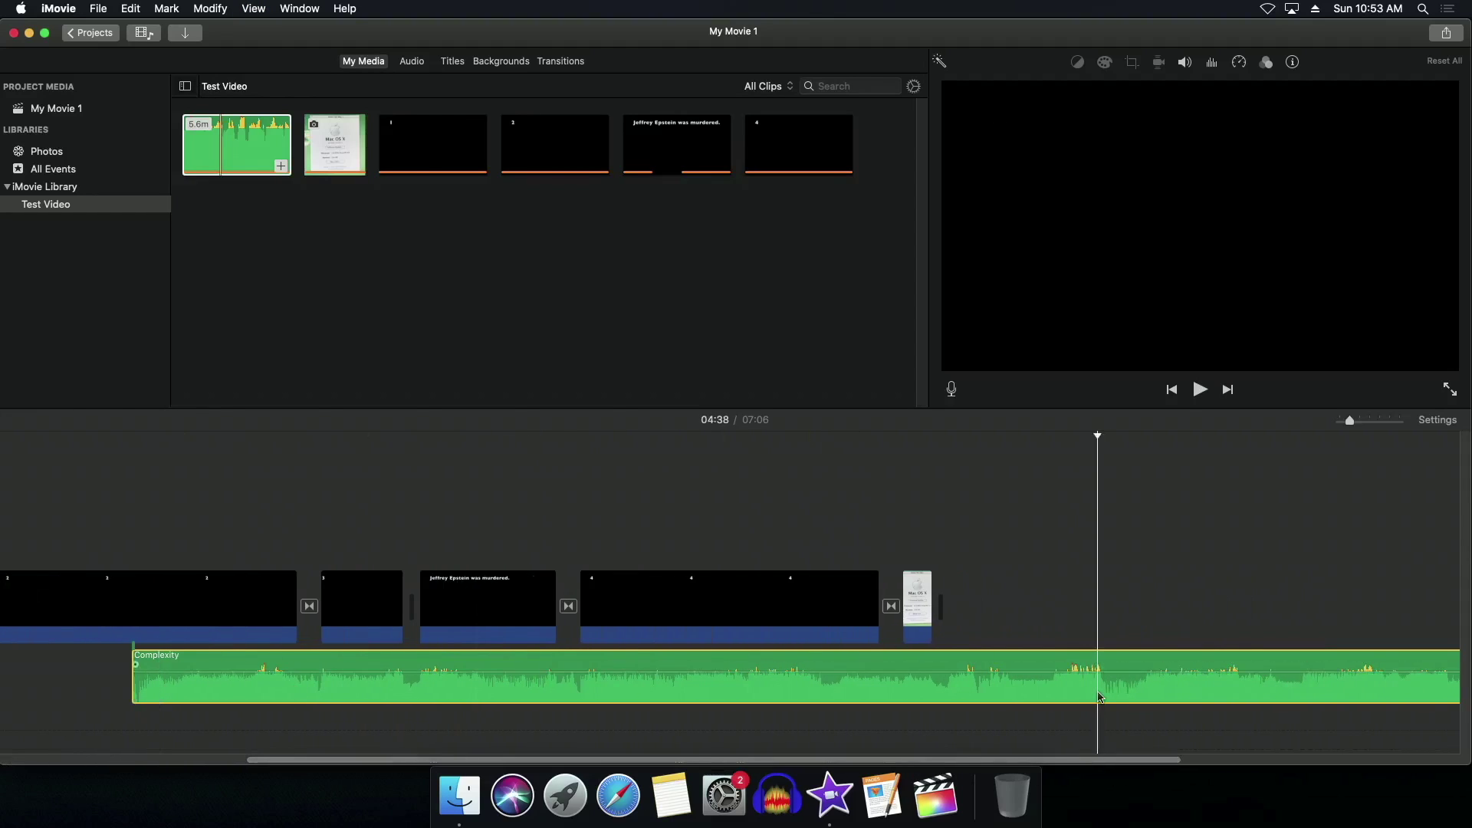
right_click(1100, 696)
left_click(1097, 691)
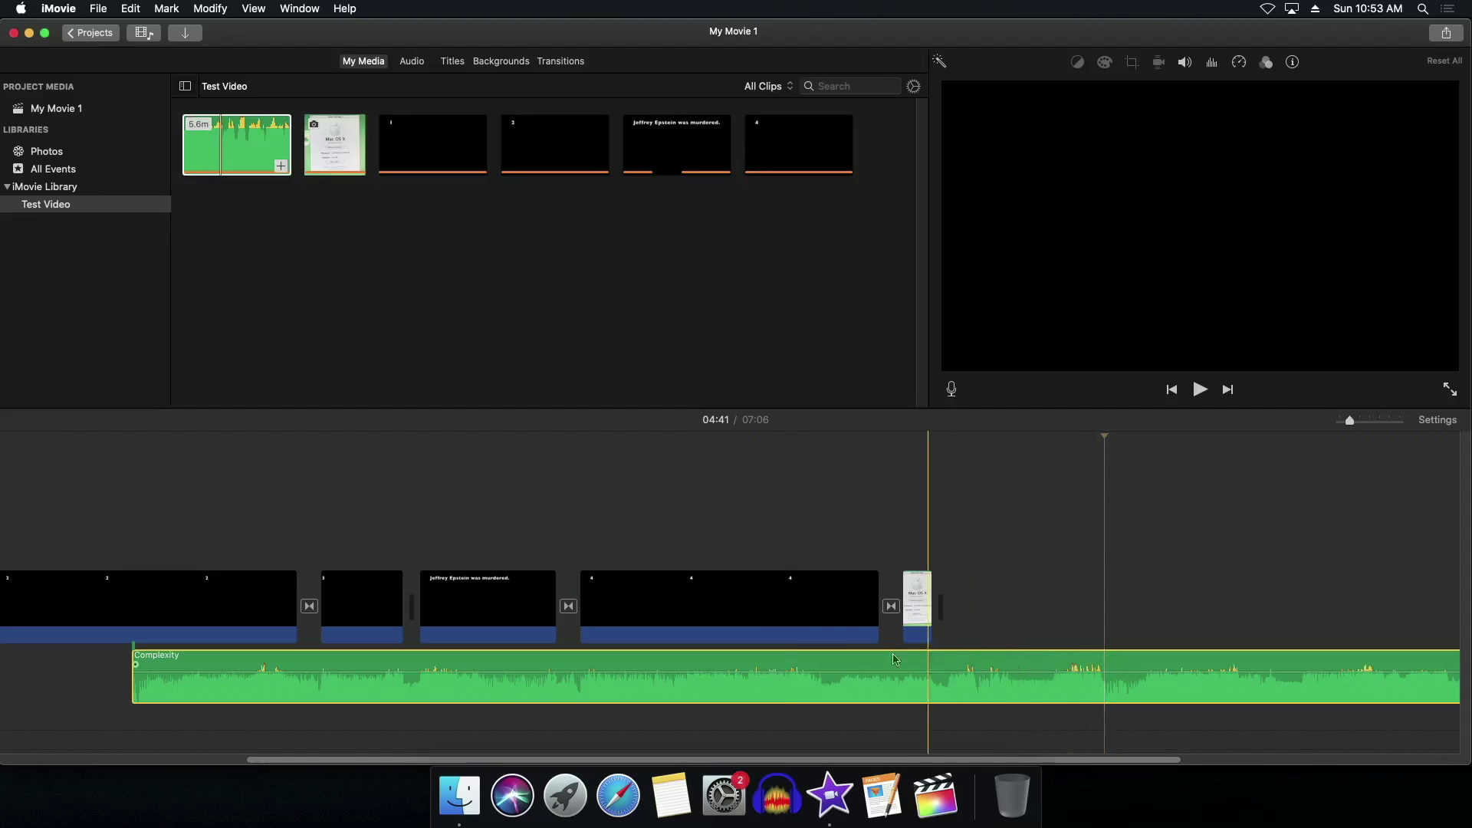
left_click(714, 640)
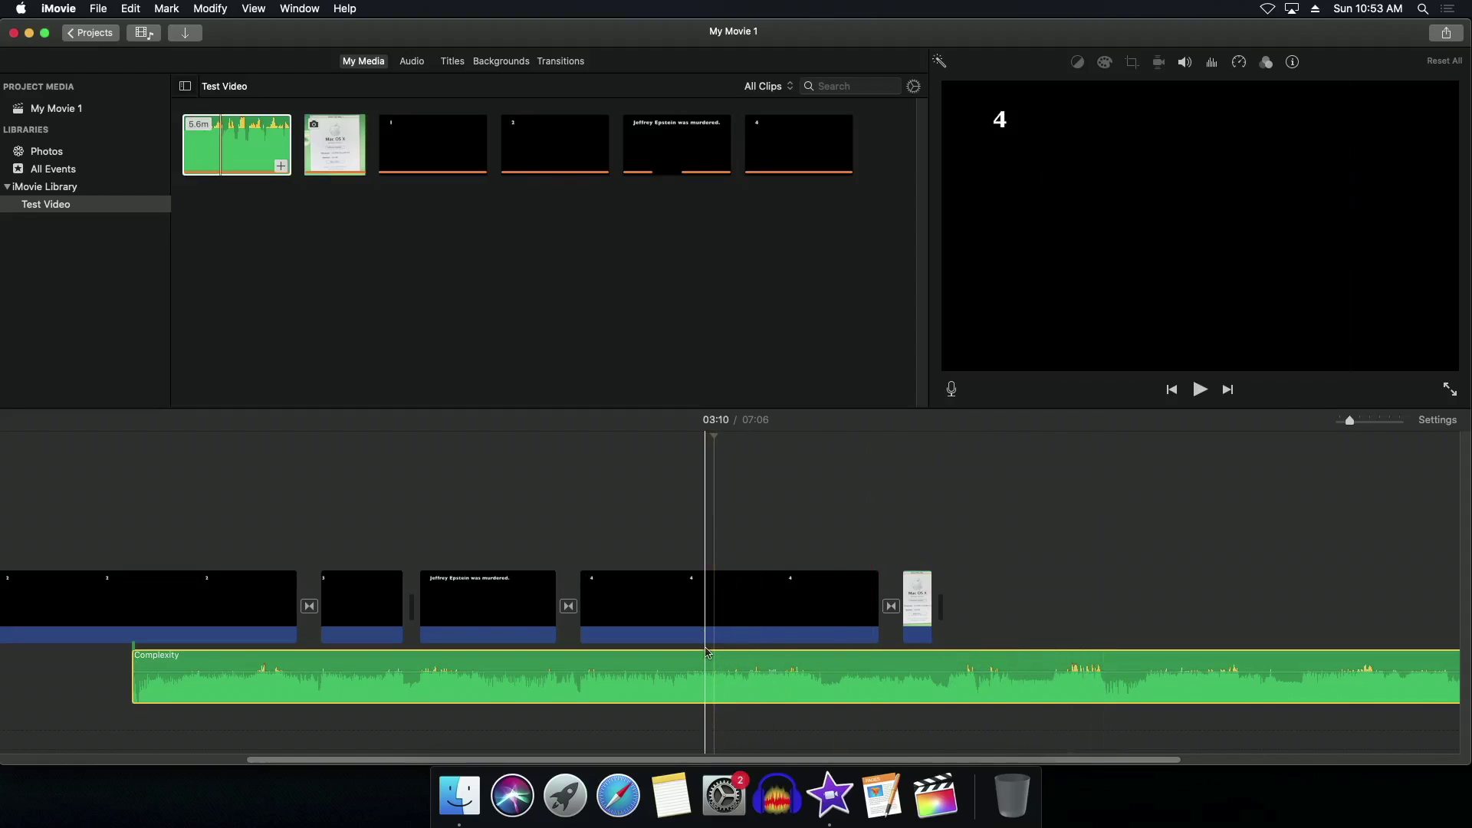
key("super+b")
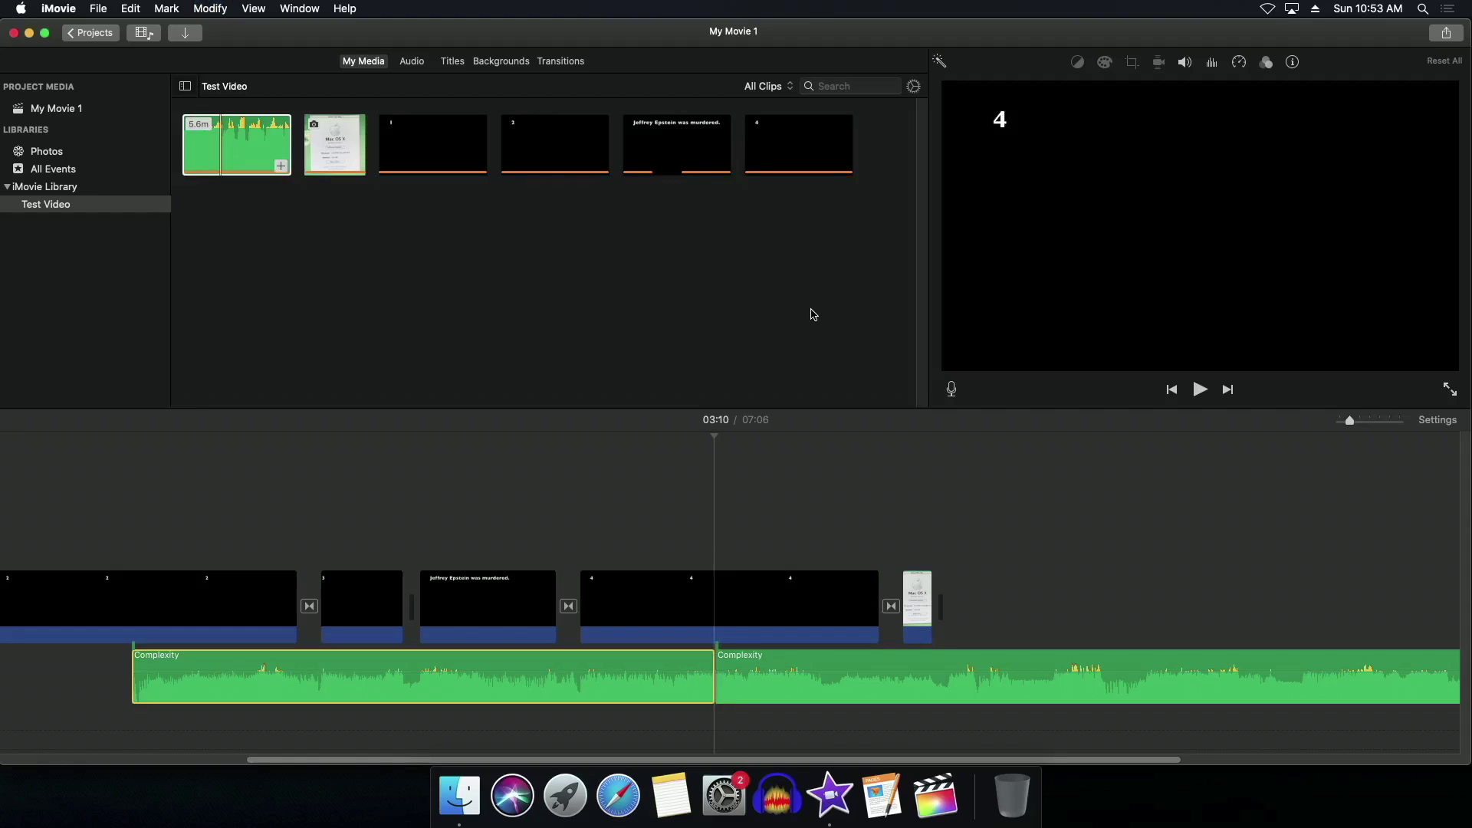
Separate the two music parts, starting the first beneath the first video clip and the second beneath the start of the clip numbered 4.
left_click_drag(474, 663, 181, 664)
left_click_drag(852, 665, 608, 662)
left_click_drag(352, 663, 318, 662)
left_click_drag(564, 664, 678, 683)
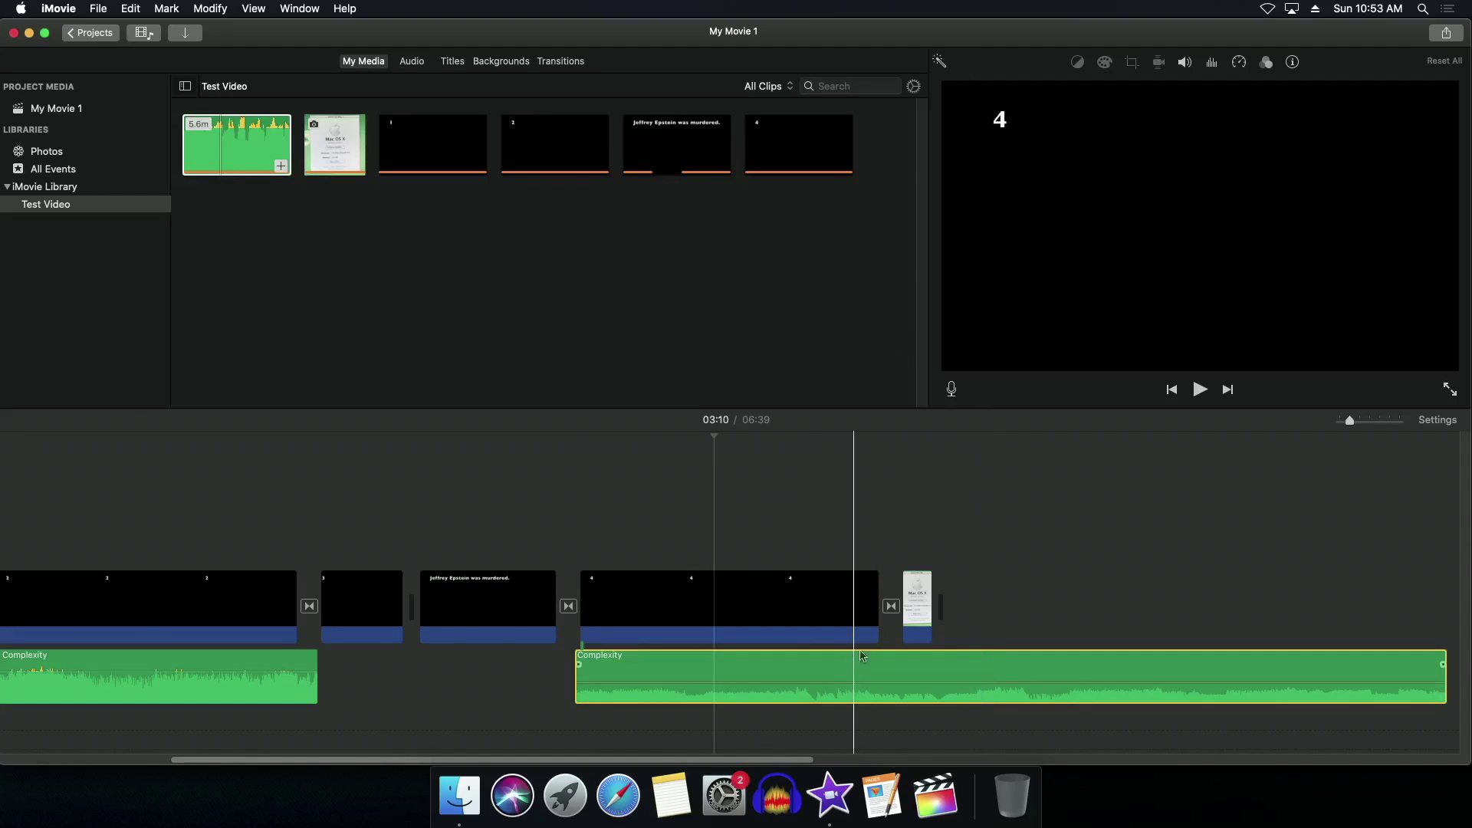
Set the second music part's volume to 52%.
left_click(1187, 65)
mouse_move(1078, 96)
left_mouse_down()
mouse_move(1114, 95)
mouse_move(1093, 97)
left_mouse_up()
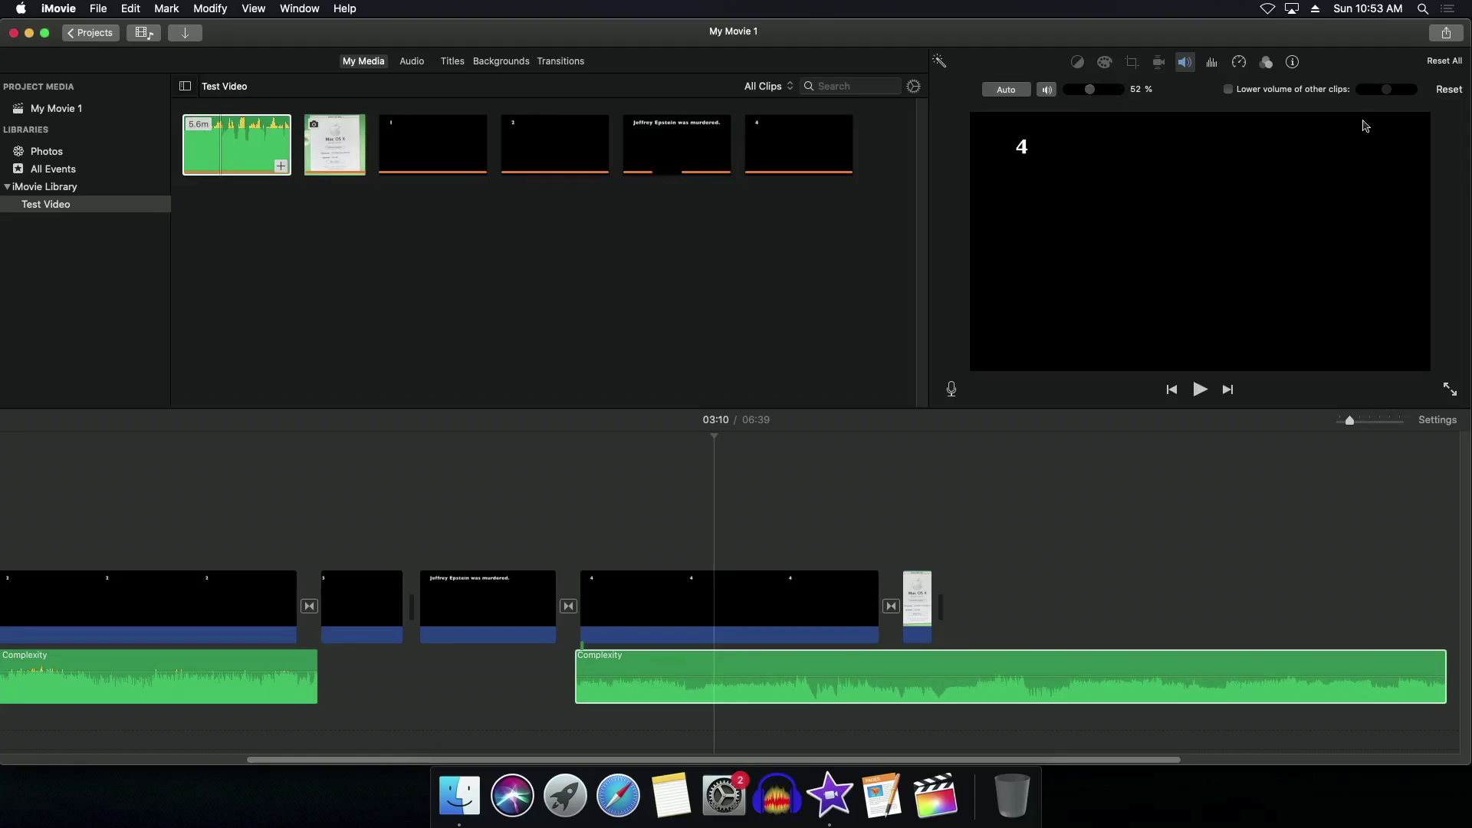
left_click(1181, 67)
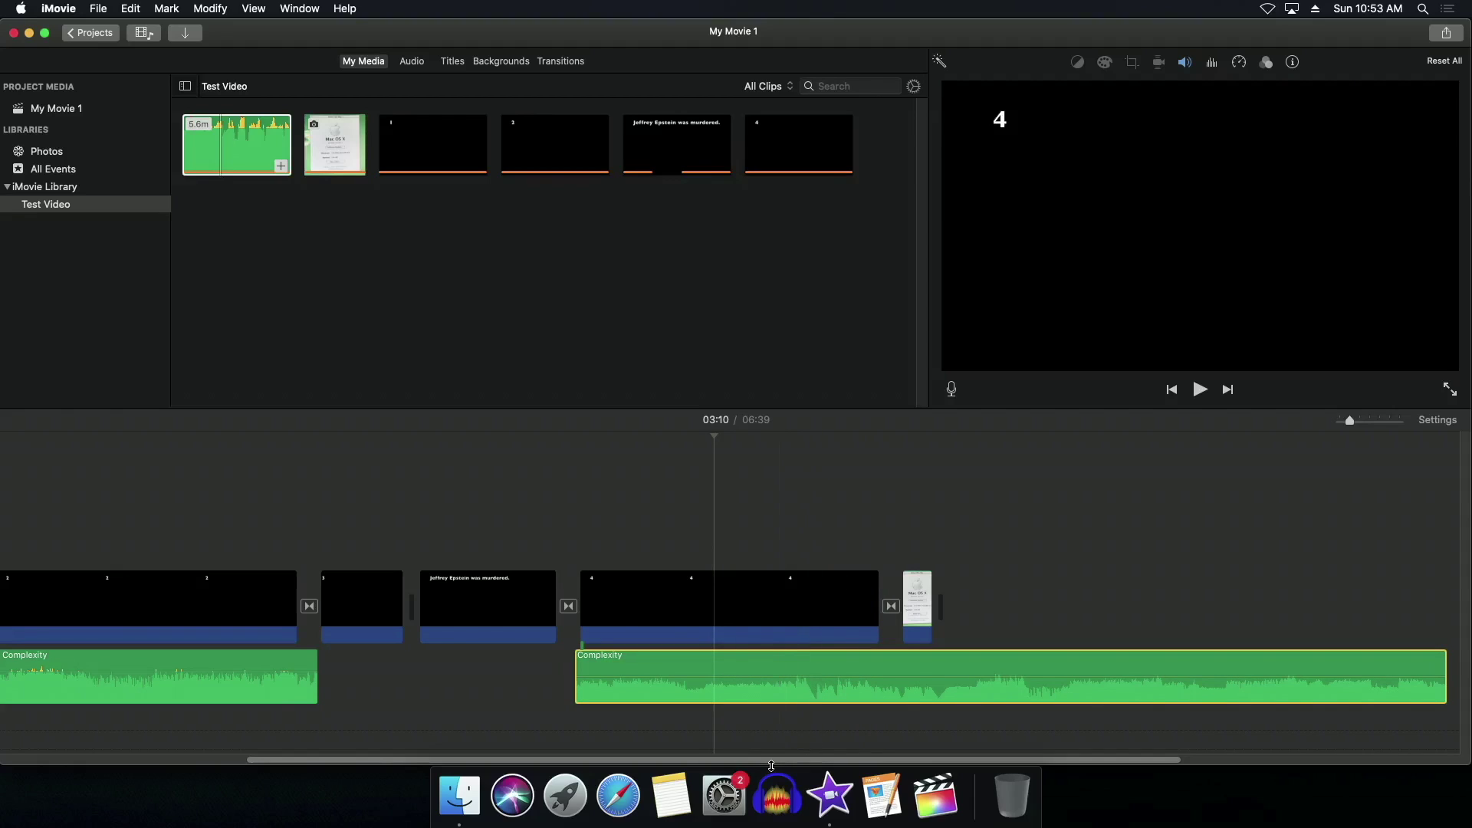
Move the first music part slightly later and the second part earlier, so it starts beneath the on-screen sentence clip.
scroll(771, 758, "left", 5)
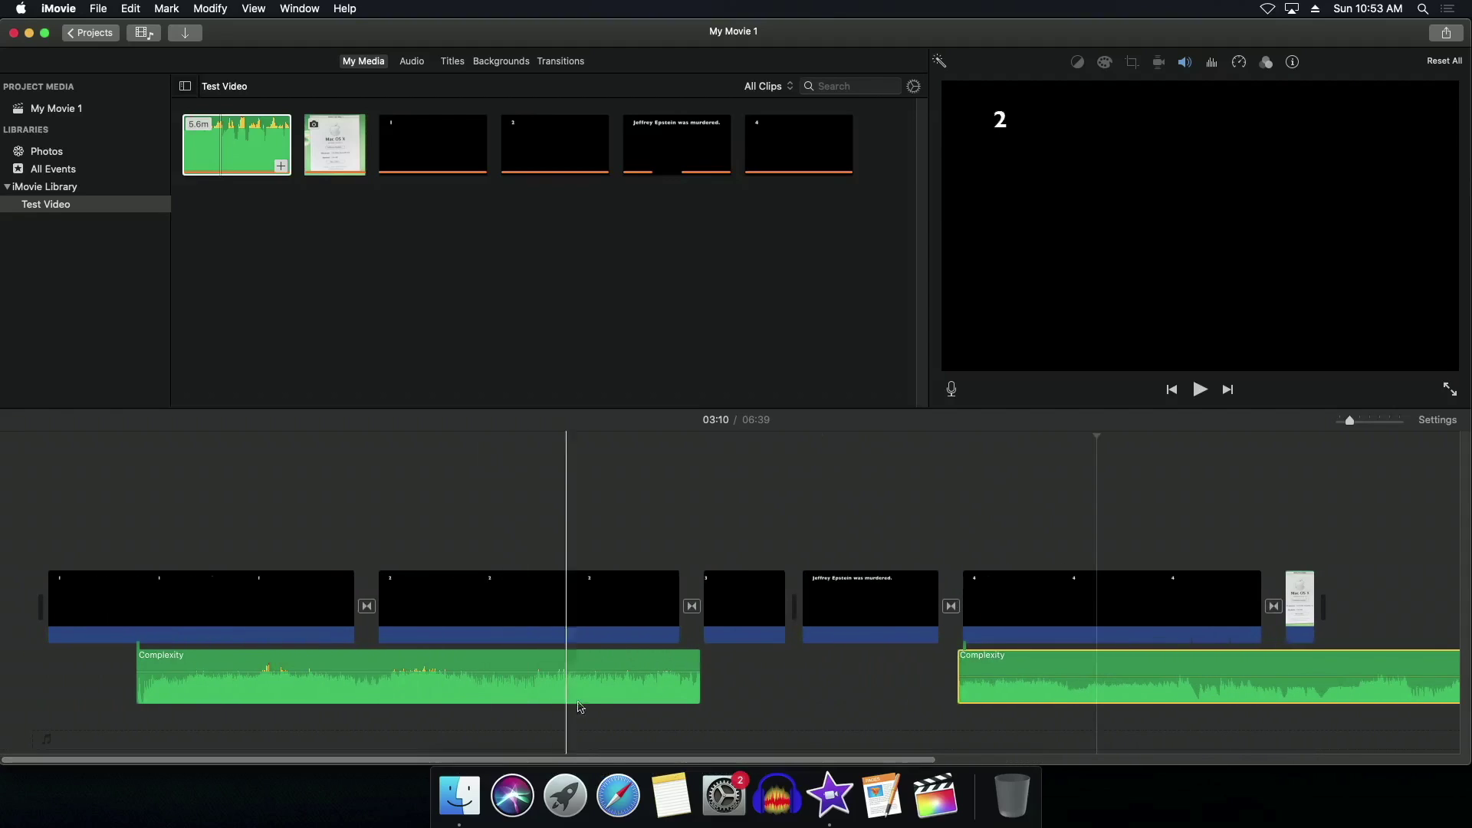
left_click(624, 665)
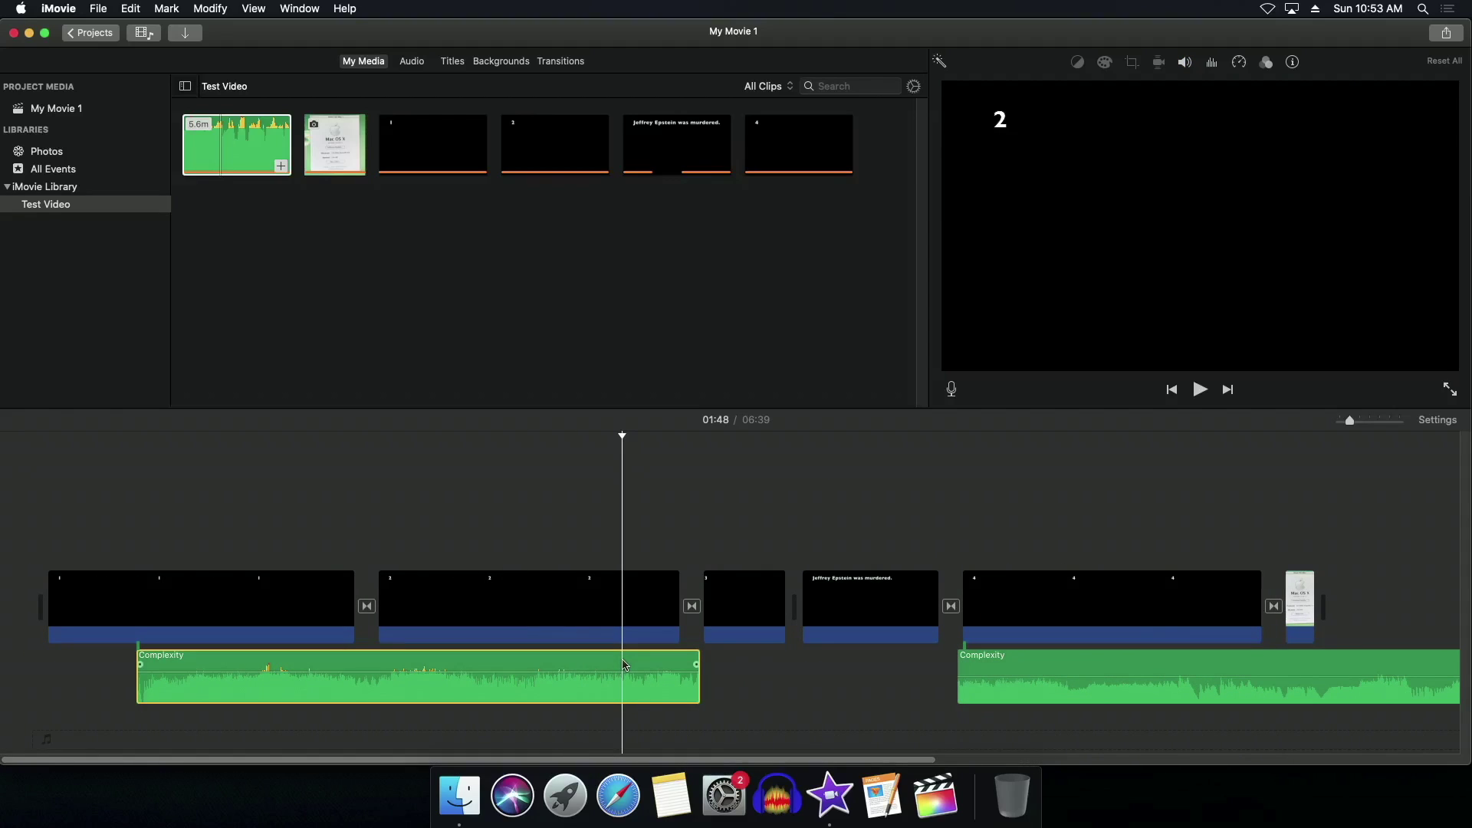
left_click_drag(623, 665, 660, 674)
left_click_drag(1031, 671, 887, 672)
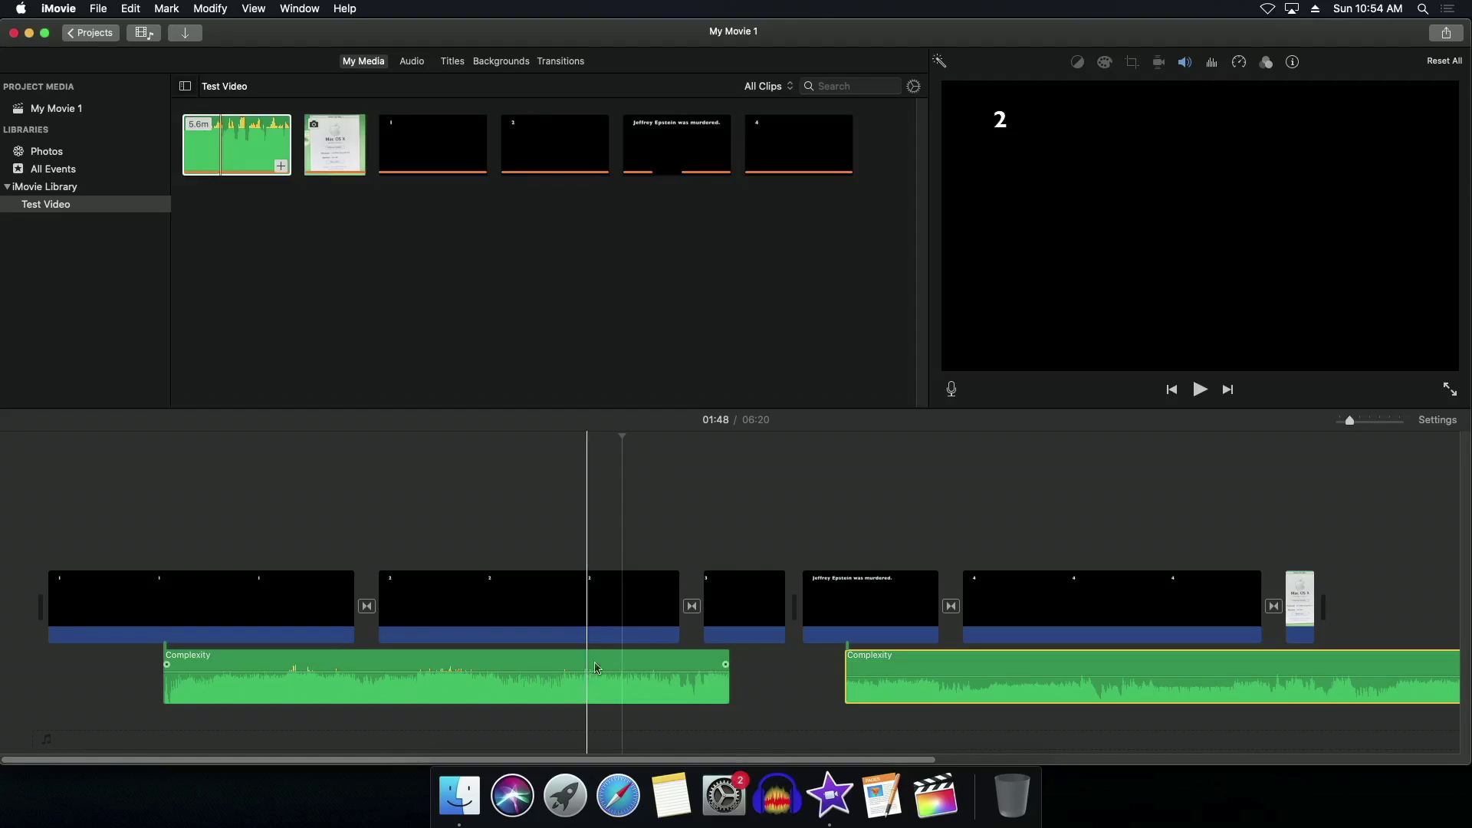
Delete both Complexity music parts from the timeline.
left_click(636, 675, "super")
key("Delete")
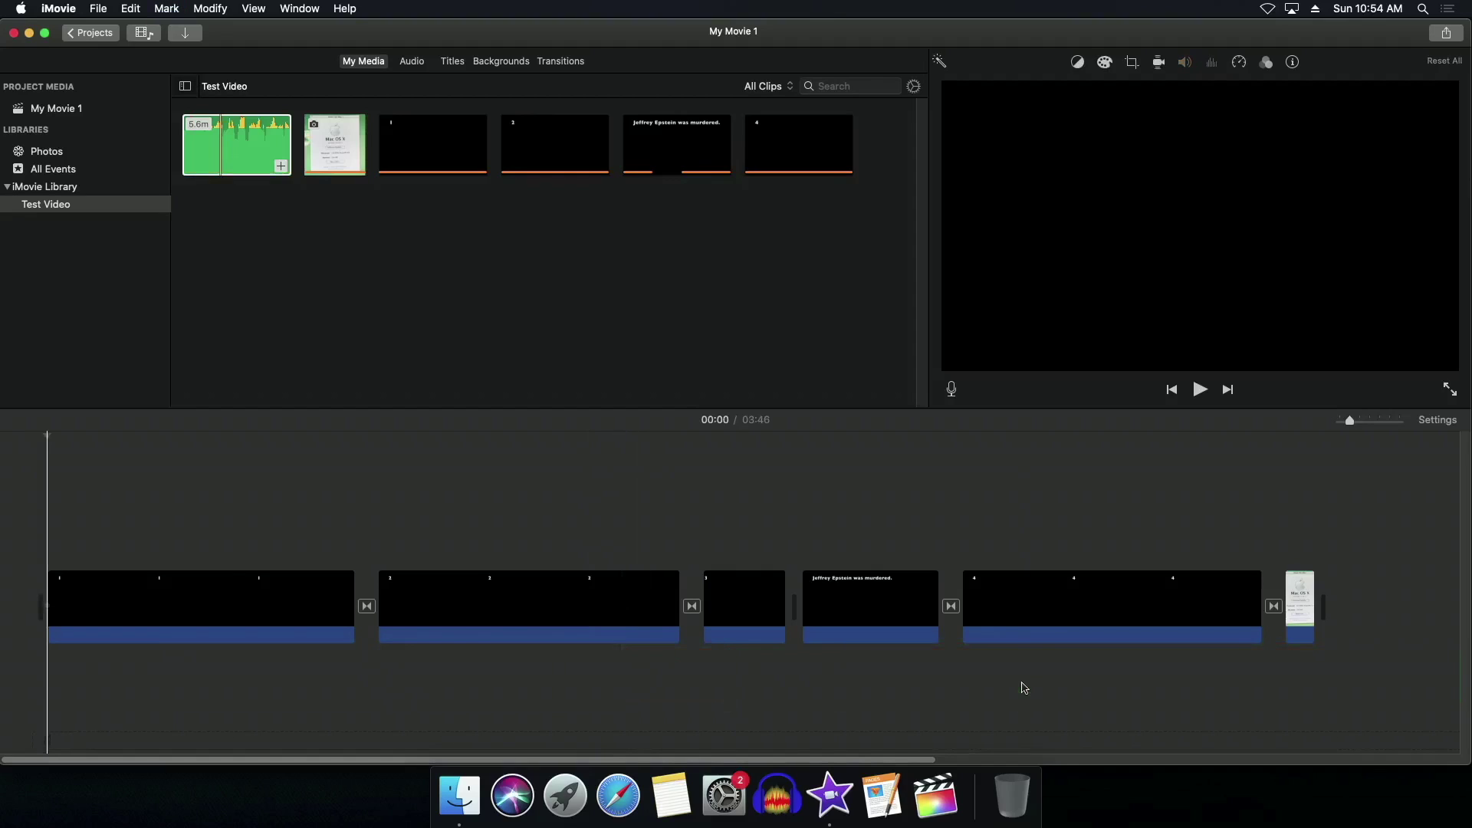
left_click_drag(872, 760, 1251, 761)
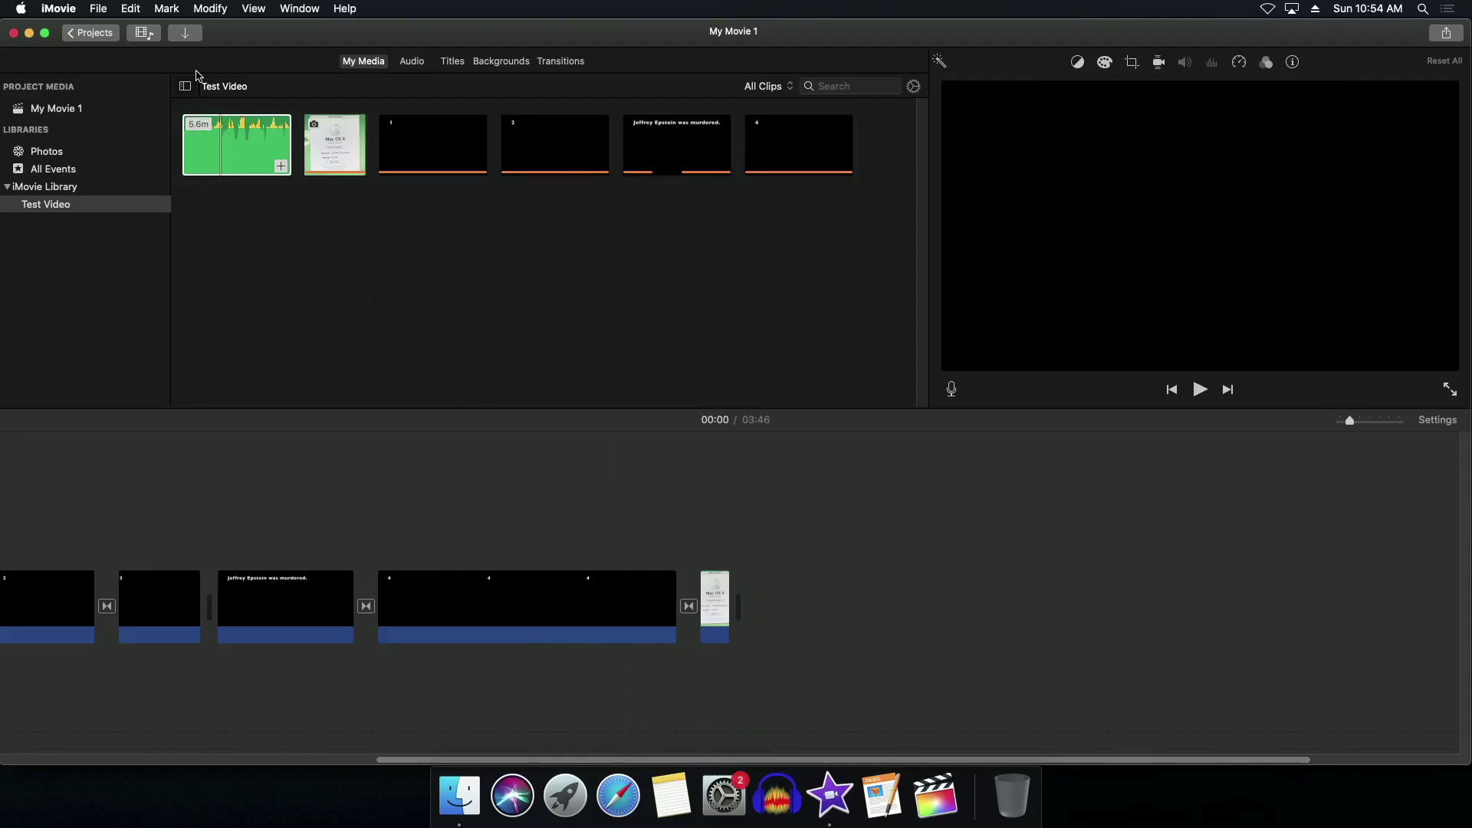
Import CD Player Fail.mp4 from the Desktop's Upload folder into Test Video.
key("super+i")
scroll(564, 608, "down", 10)
scroll(564, 608, "up", 10)
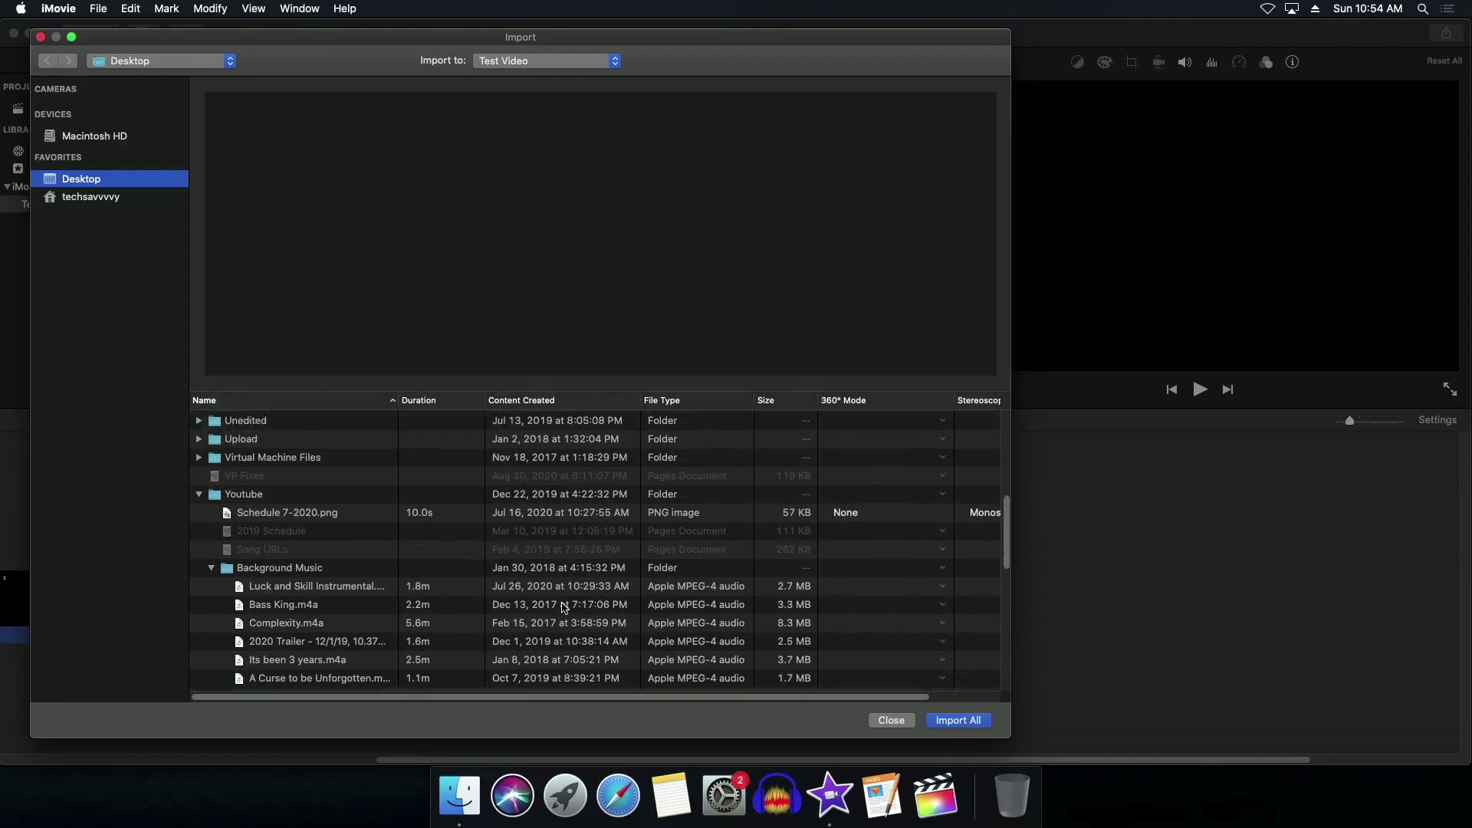
scroll(564, 608, "up", 2)
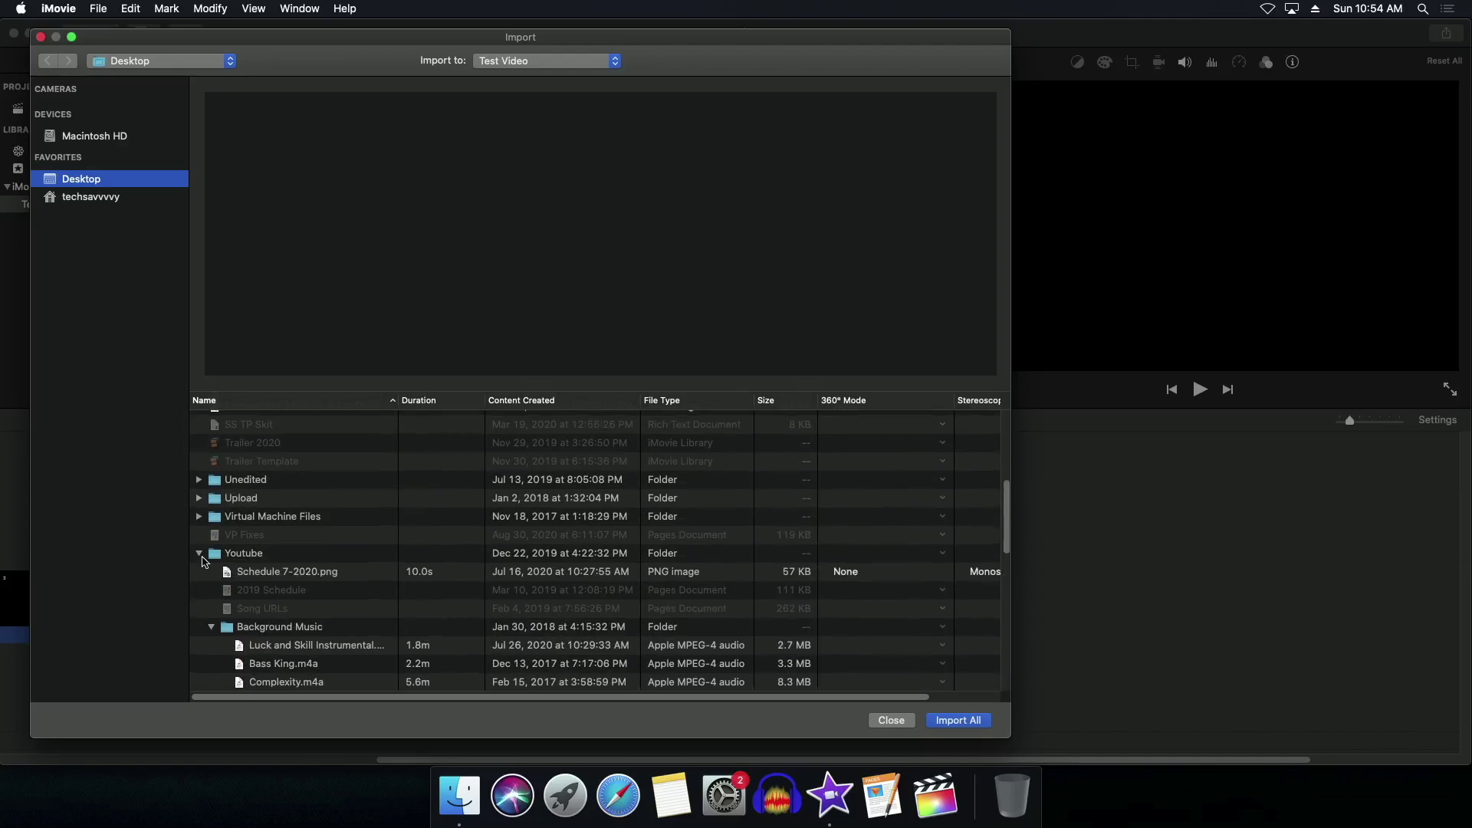
scroll(188, 552, "up", 6)
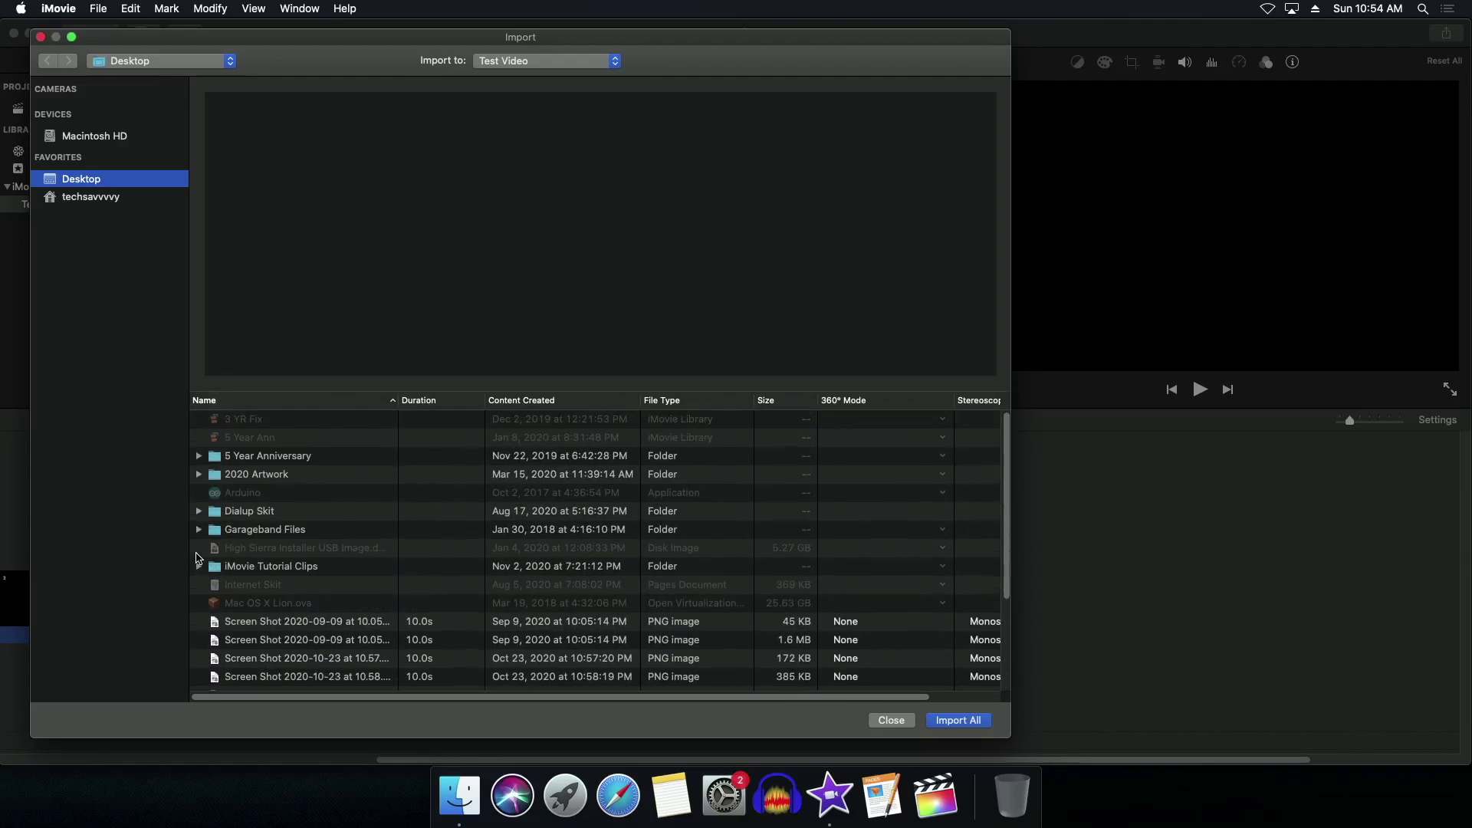
scroll(198, 558, "down", 3)
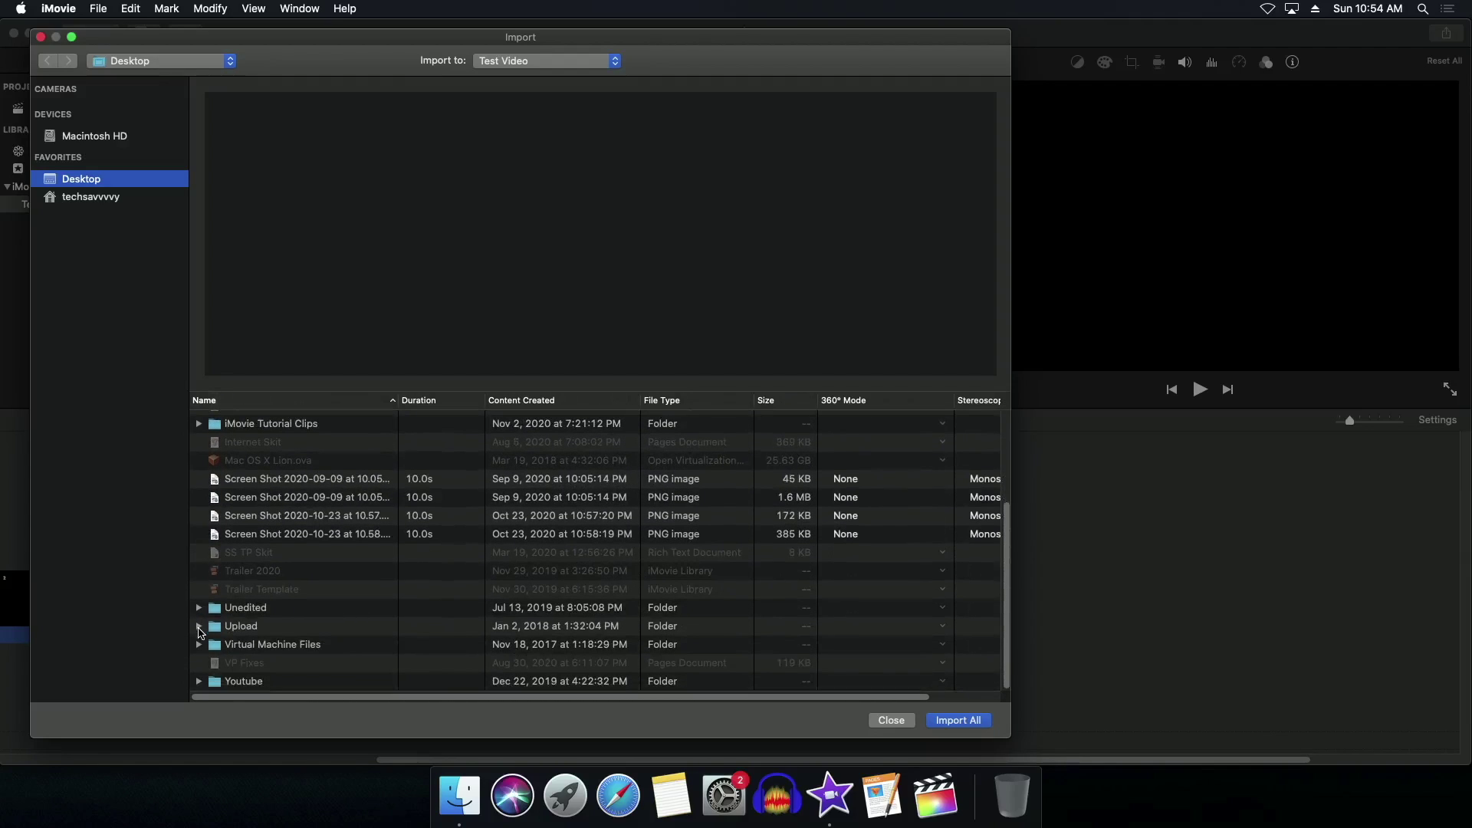
left_click(198, 626)
scroll(218, 606, "down", 3)
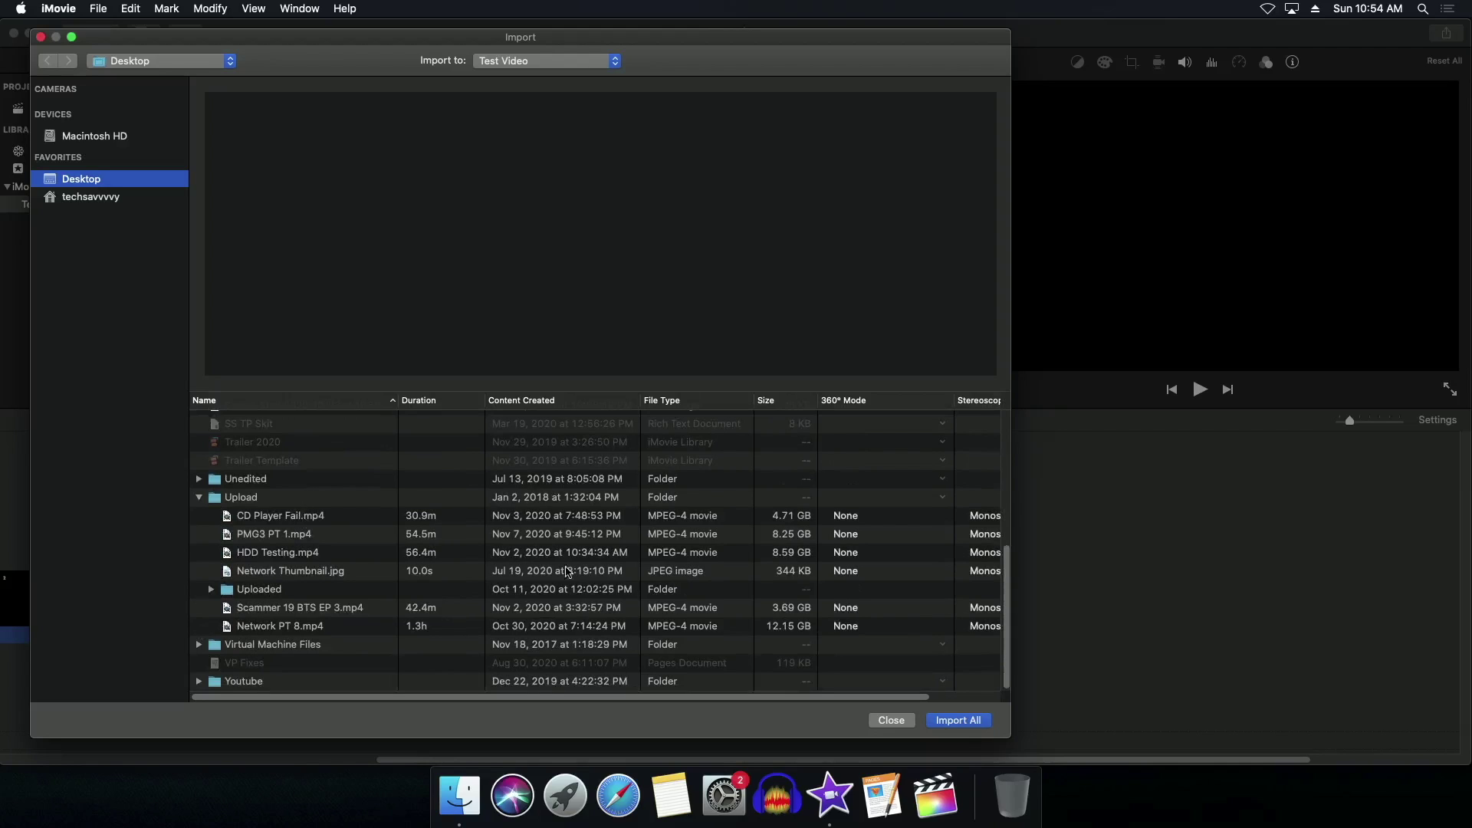
left_click(502, 515)
left_click(944, 720)
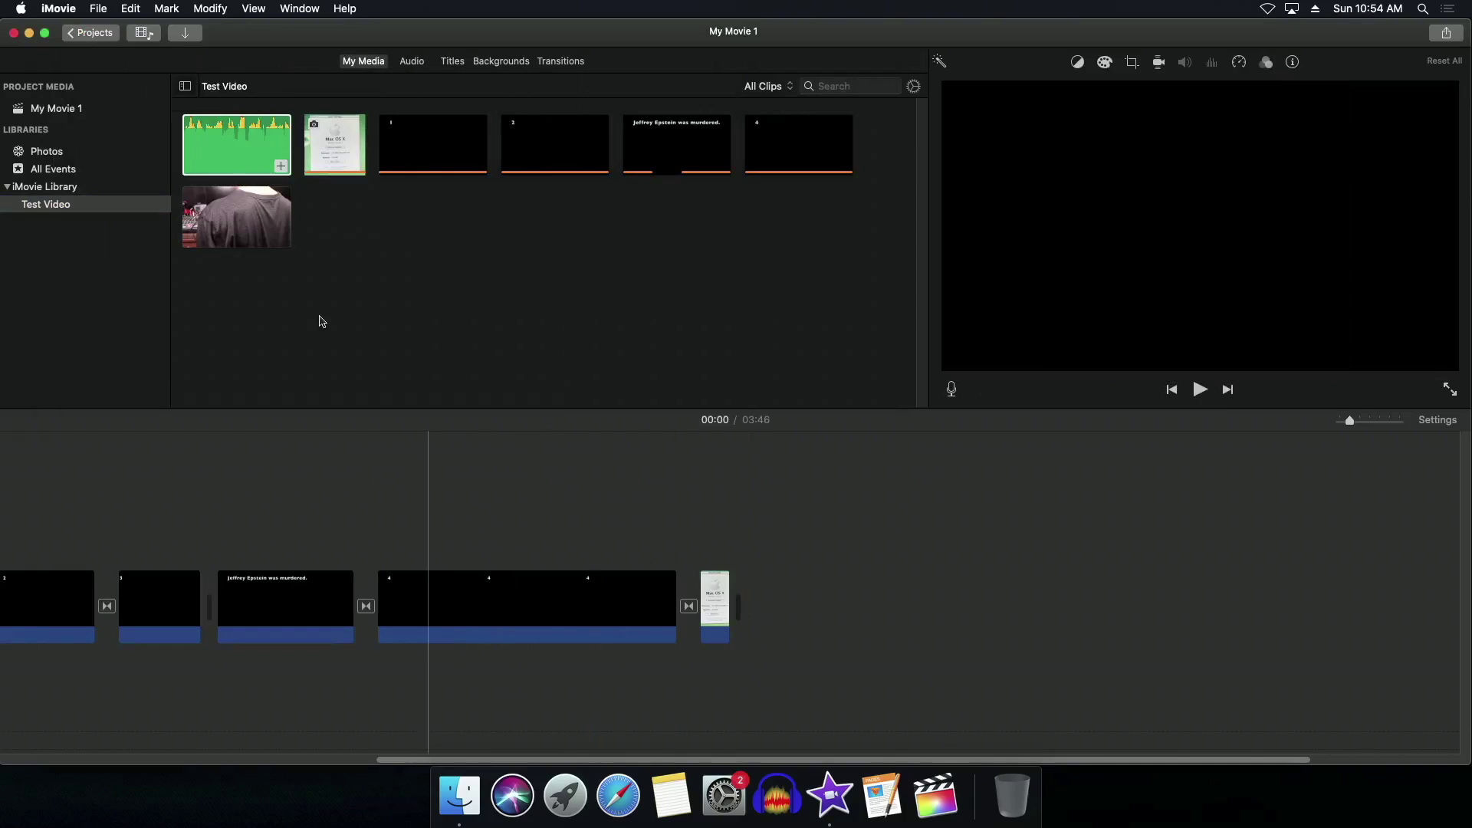
Add the CD Player Fail clip to the end of the timeline, after the About This Mac image.
left_click(237, 219)
left_click_drag(238, 219, 690, 490)
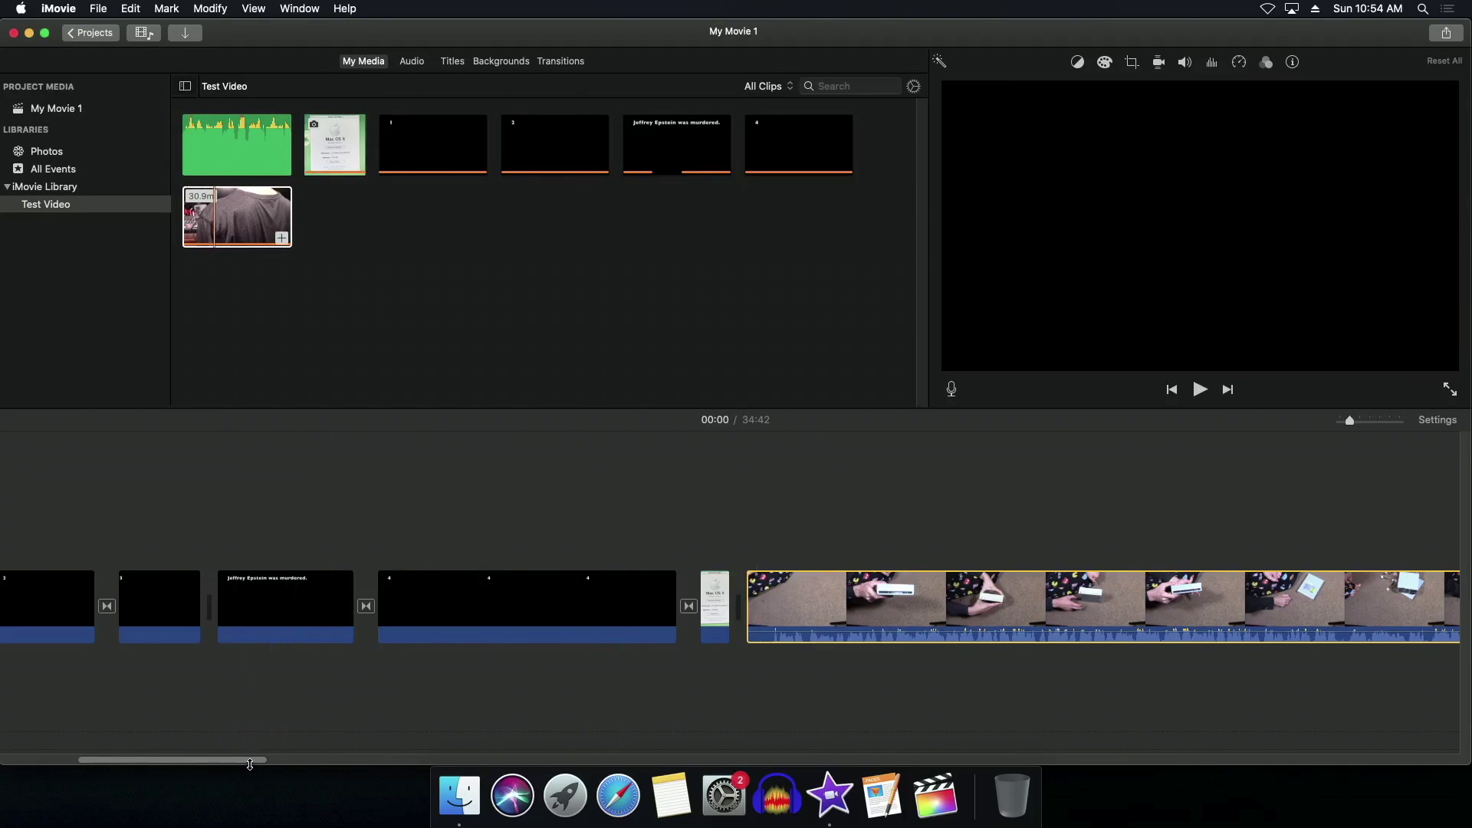
left_click_drag(263, 761, 352, 769)
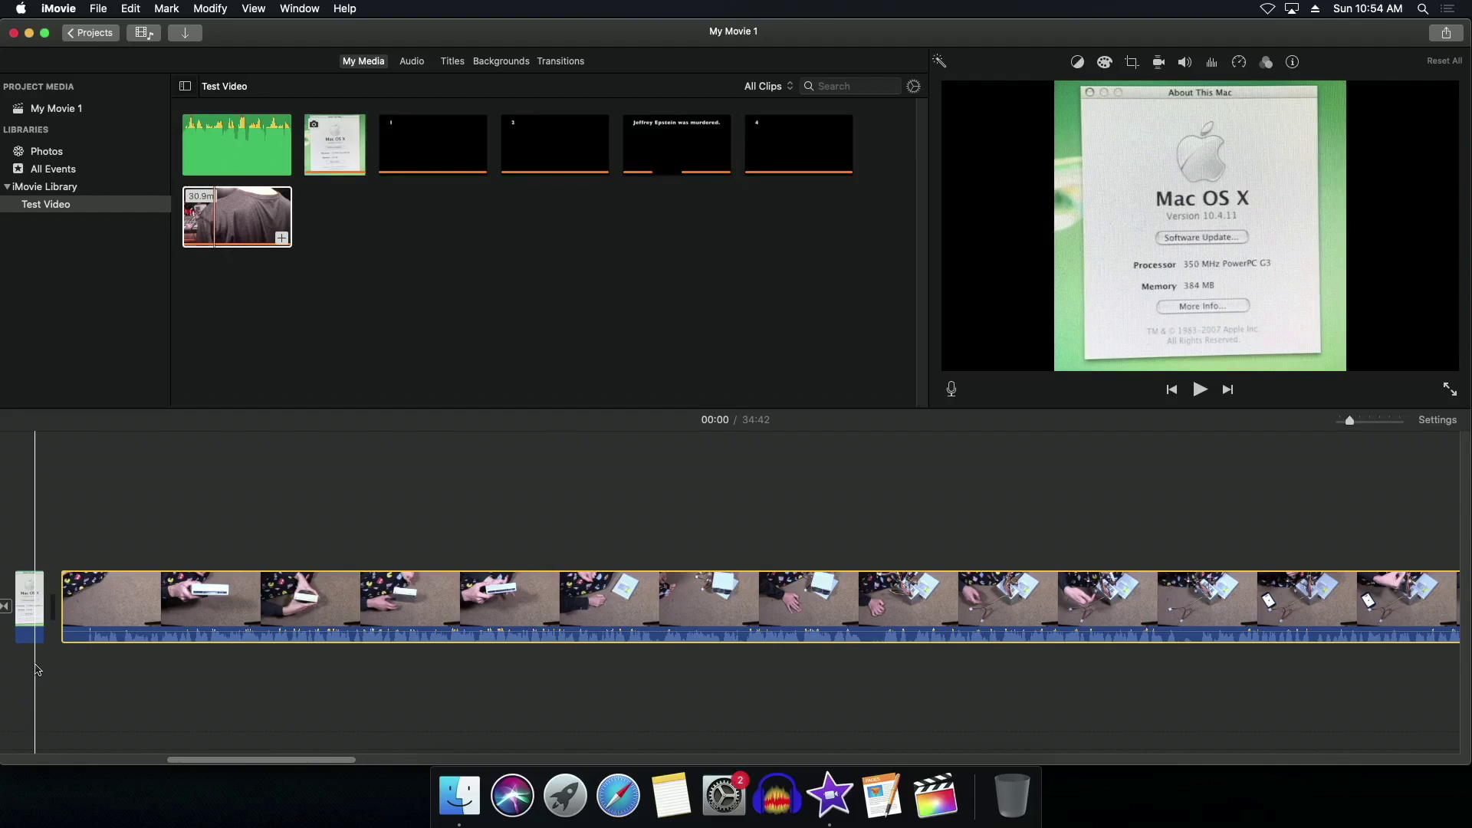
Try detaching the CD Player Fail clip's audio and shifting it slightly later than its video.
right_click(284, 609)
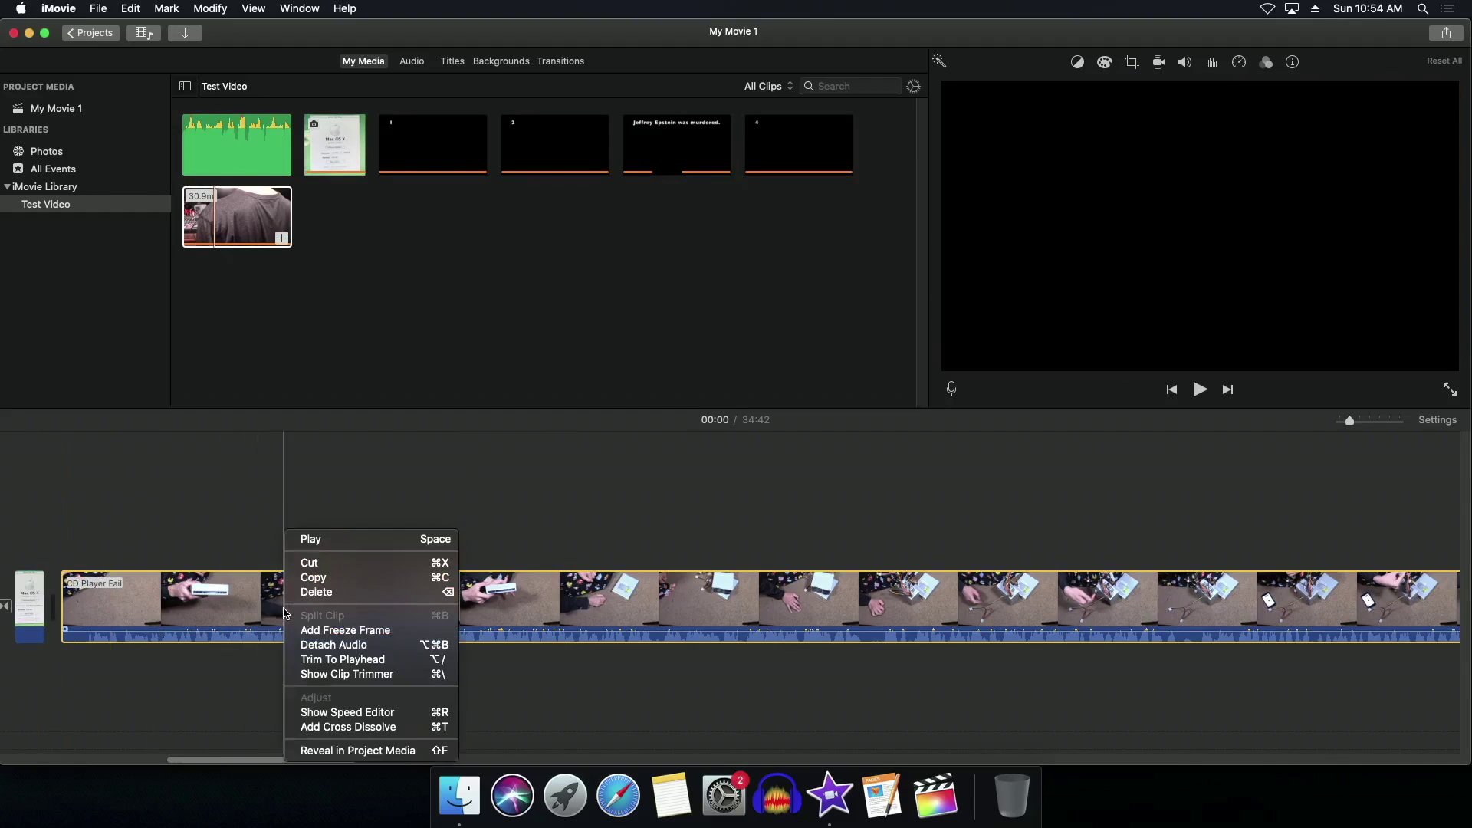
left_click(347, 648)
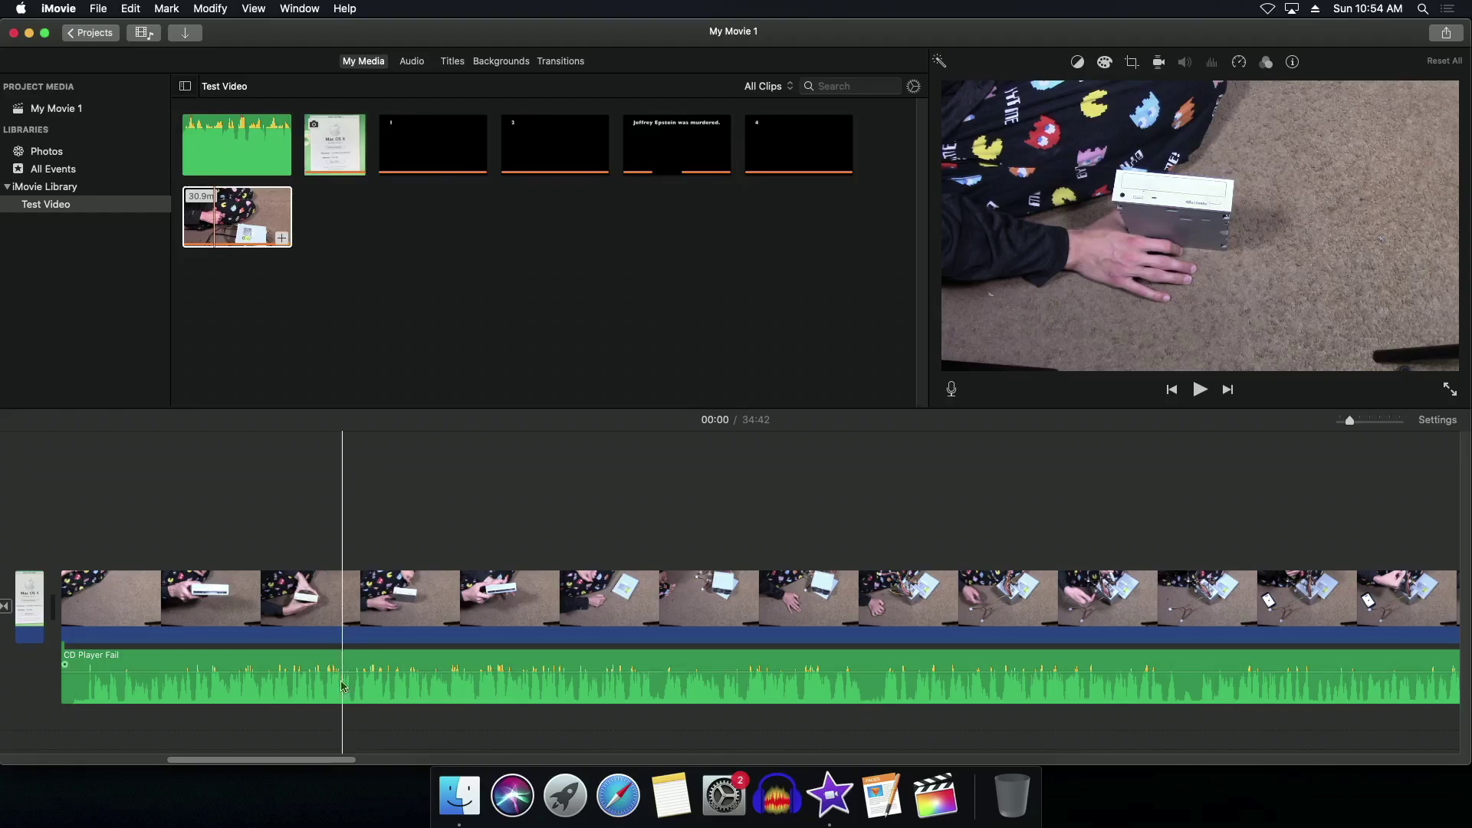
scroll(305, 766, "left", 10)
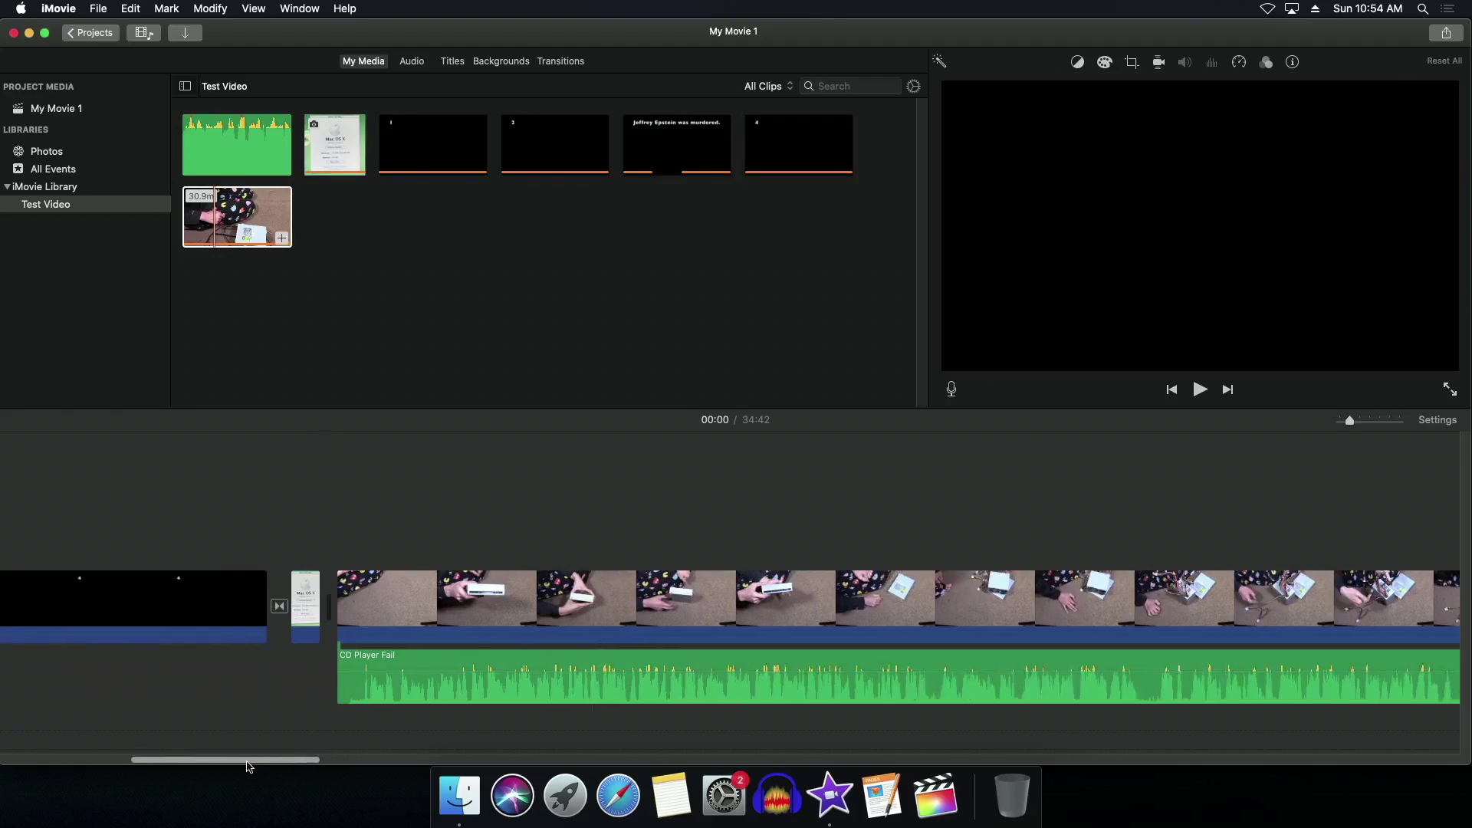
mouse_move(820, 678)
left_mouse_down()
mouse_move(261, 682)
mouse_move(803, 682)
mouse_move(843, 663)
mouse_move(797, 667)
mouse_move(821, 666)
left_mouse_up()
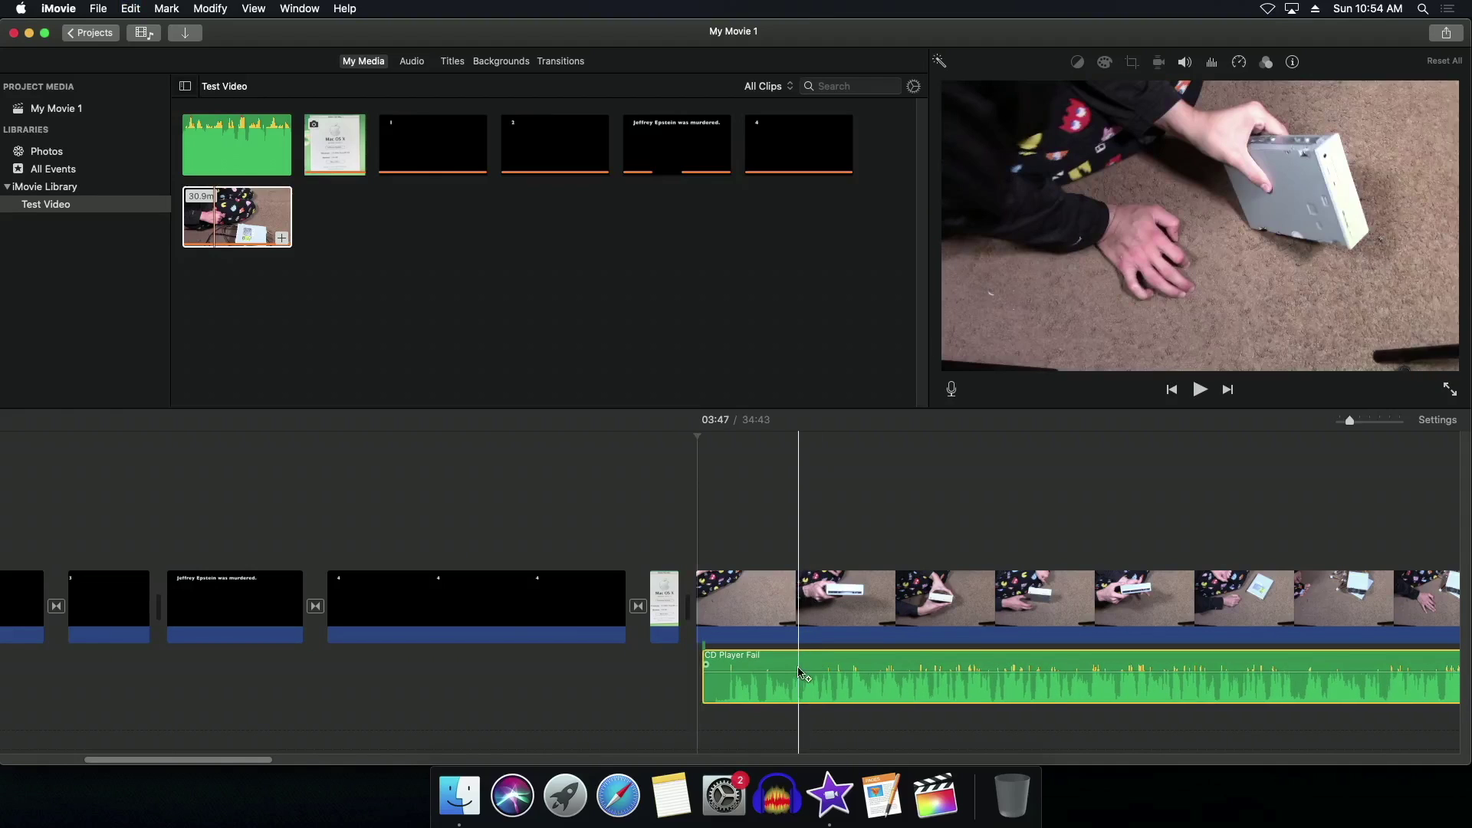
key("super+z")
Adjust the CD Player Fail clip's volume to 64% and 99%, reset it, and set it to 89%.
left_click(814, 619)
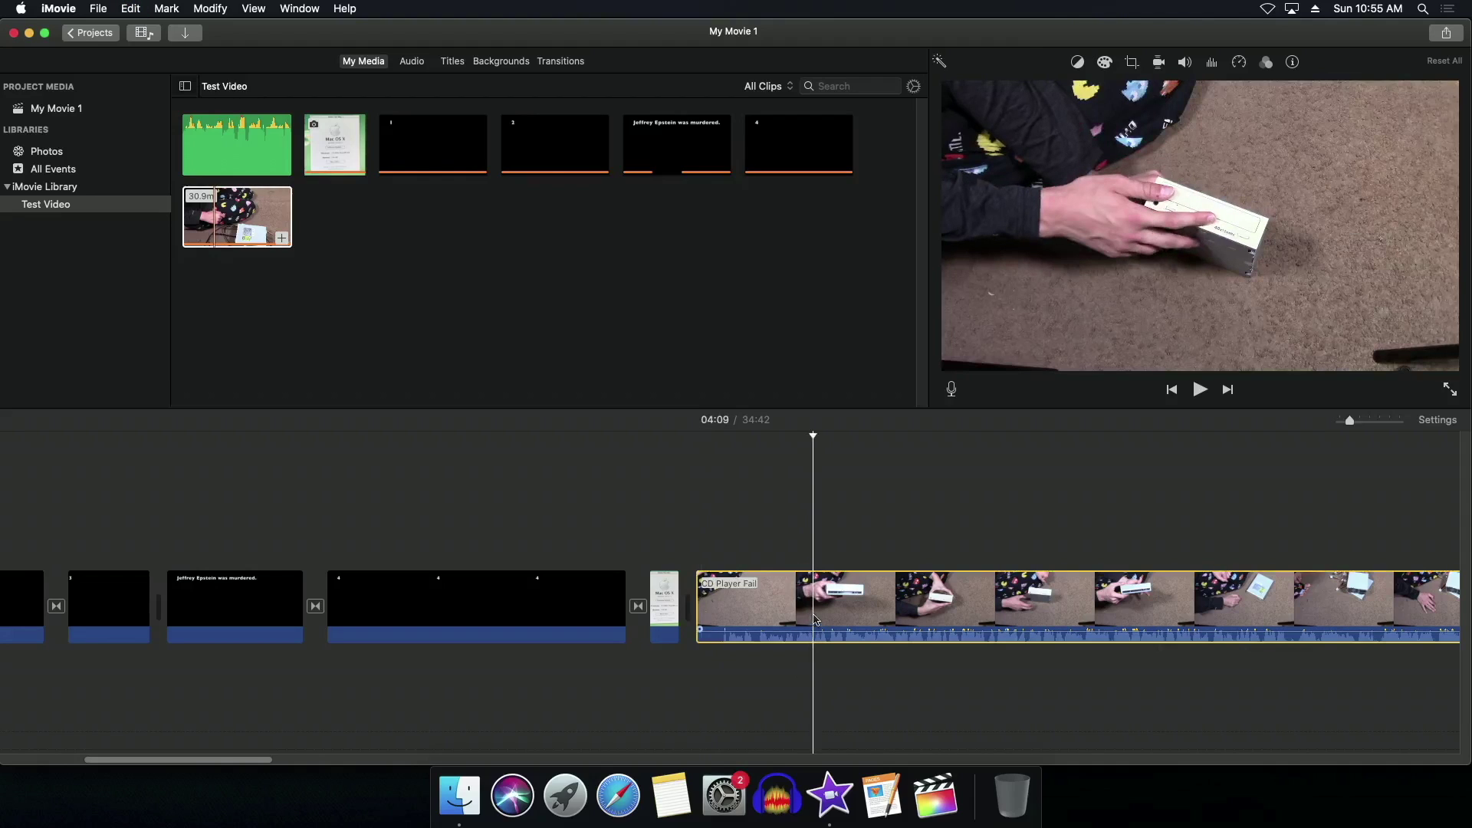
left_click(1164, 64)
left_click(1184, 63)
mouse_move(1113, 91)
left_mouse_down()
mouse_move(1080, 94)
mouse_move(1097, 93)
left_mouse_up()
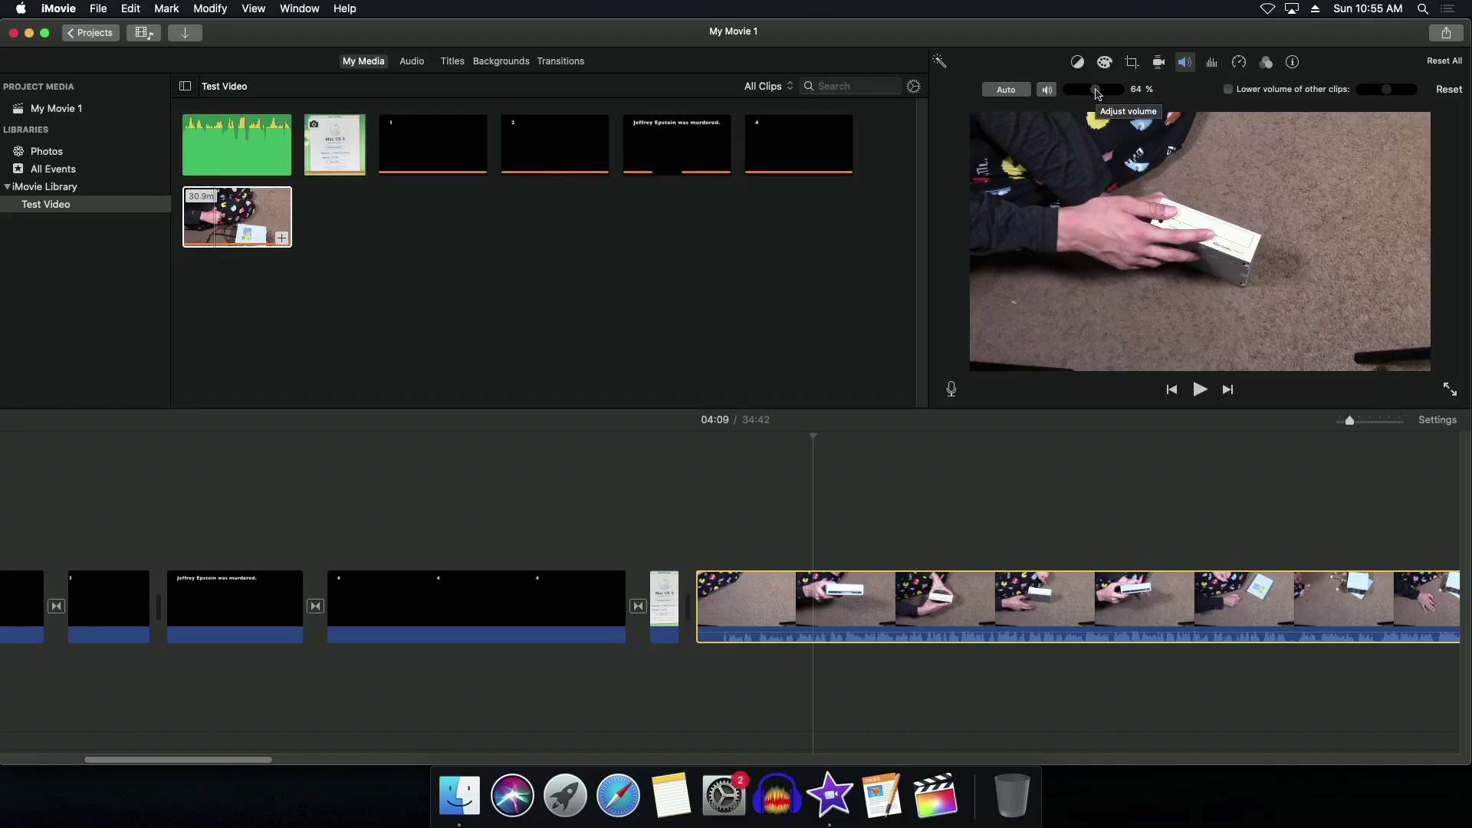
left_click_drag(1097, 93, 1108, 92)
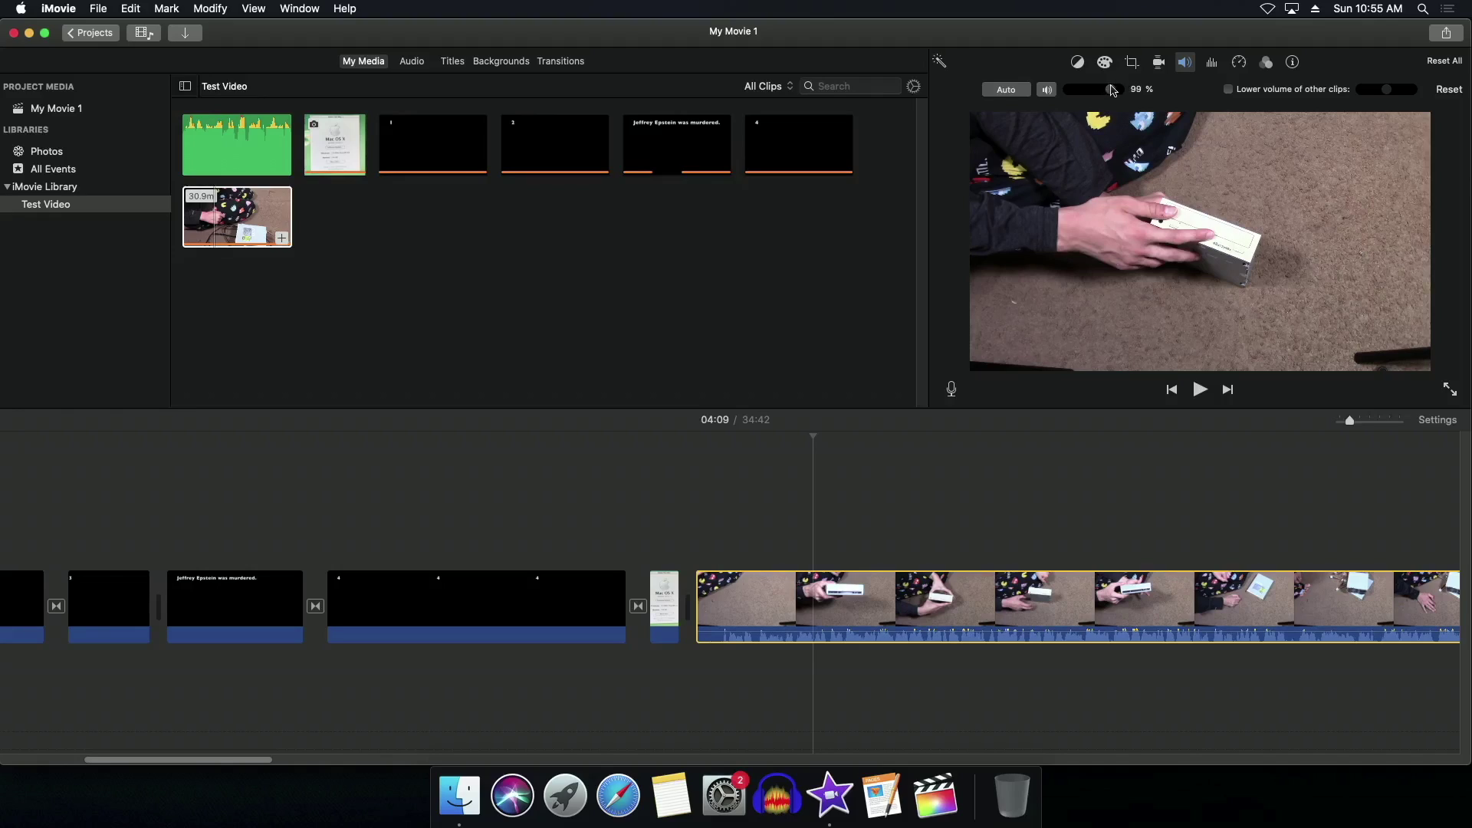
left_click(1448, 89)
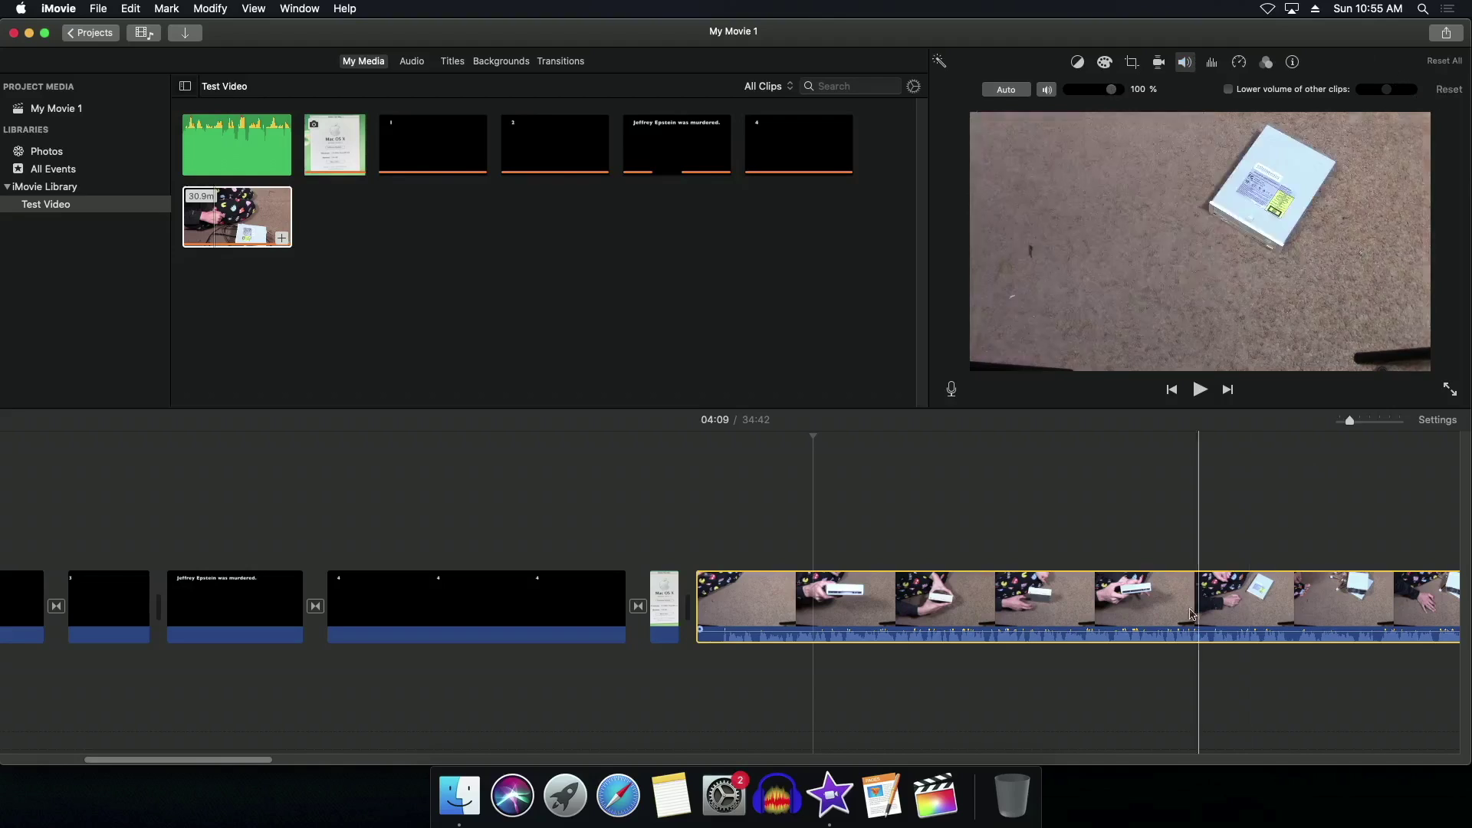
left_click_drag(974, 627, 974, 626)
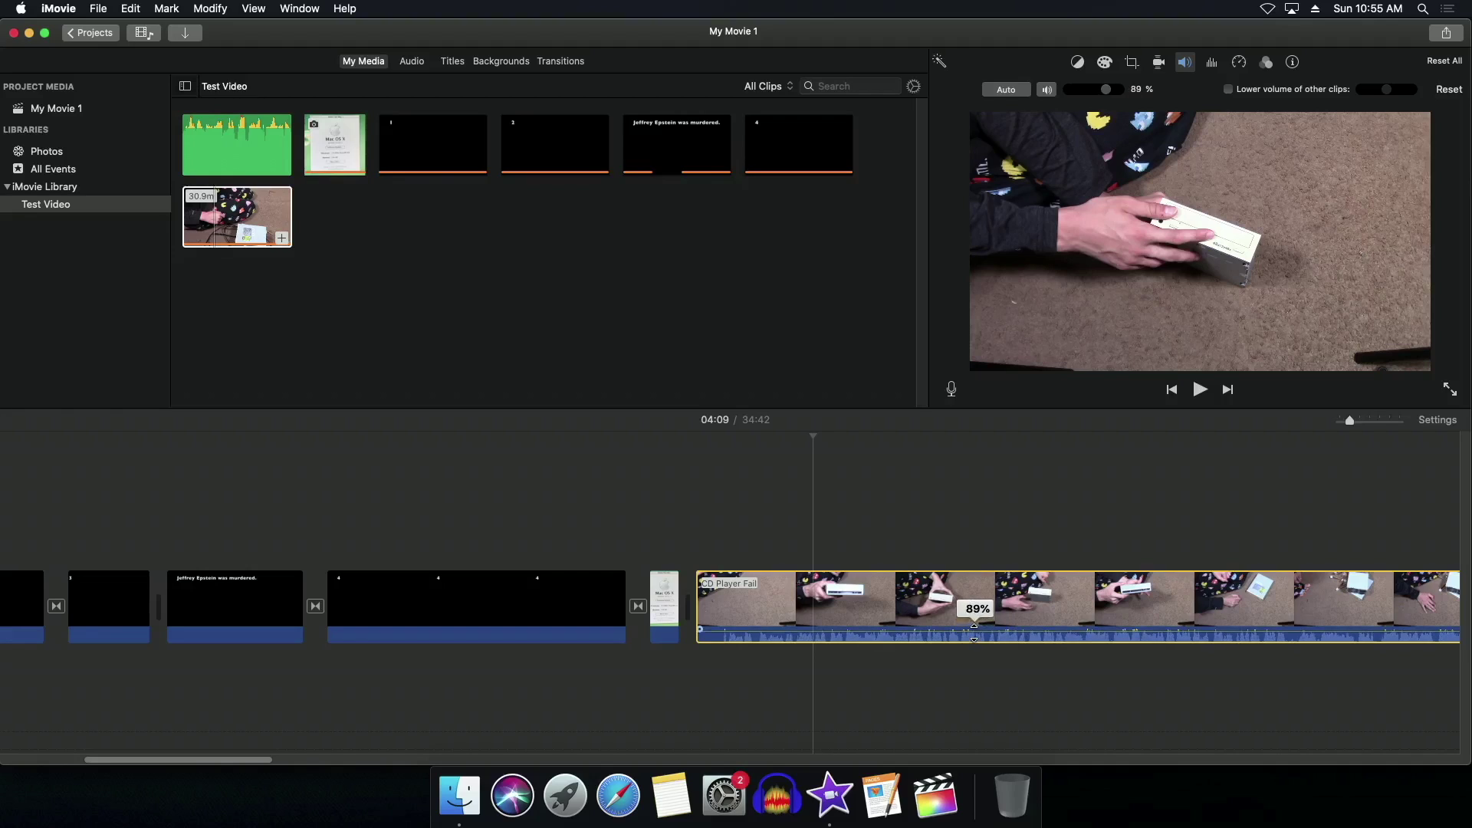
Try detaching the CD Player Fail clip's audio and deleting the separate audio track.
right_click(982, 609)
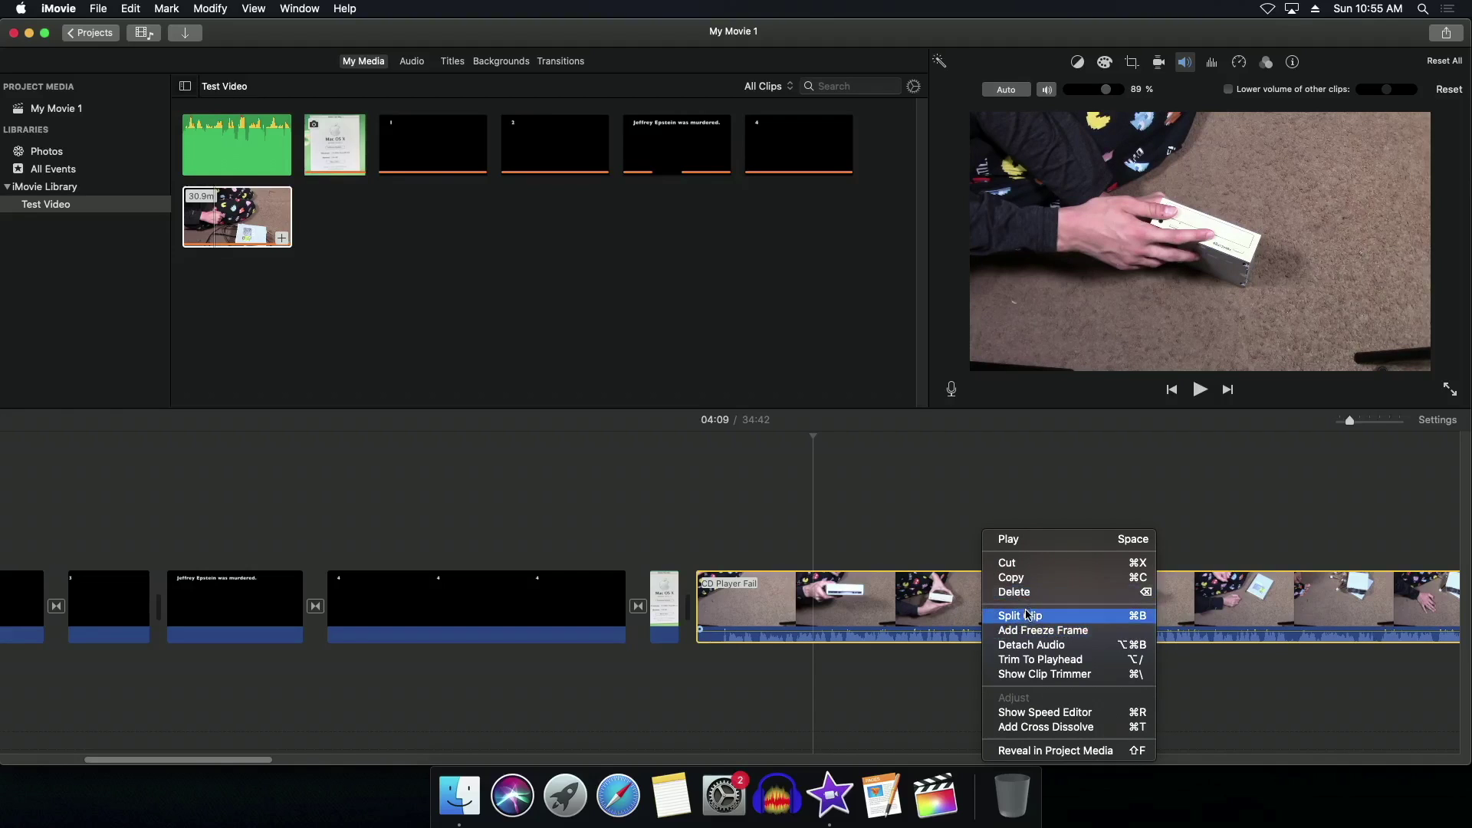
left_click(1031, 645)
left_click(1046, 657)
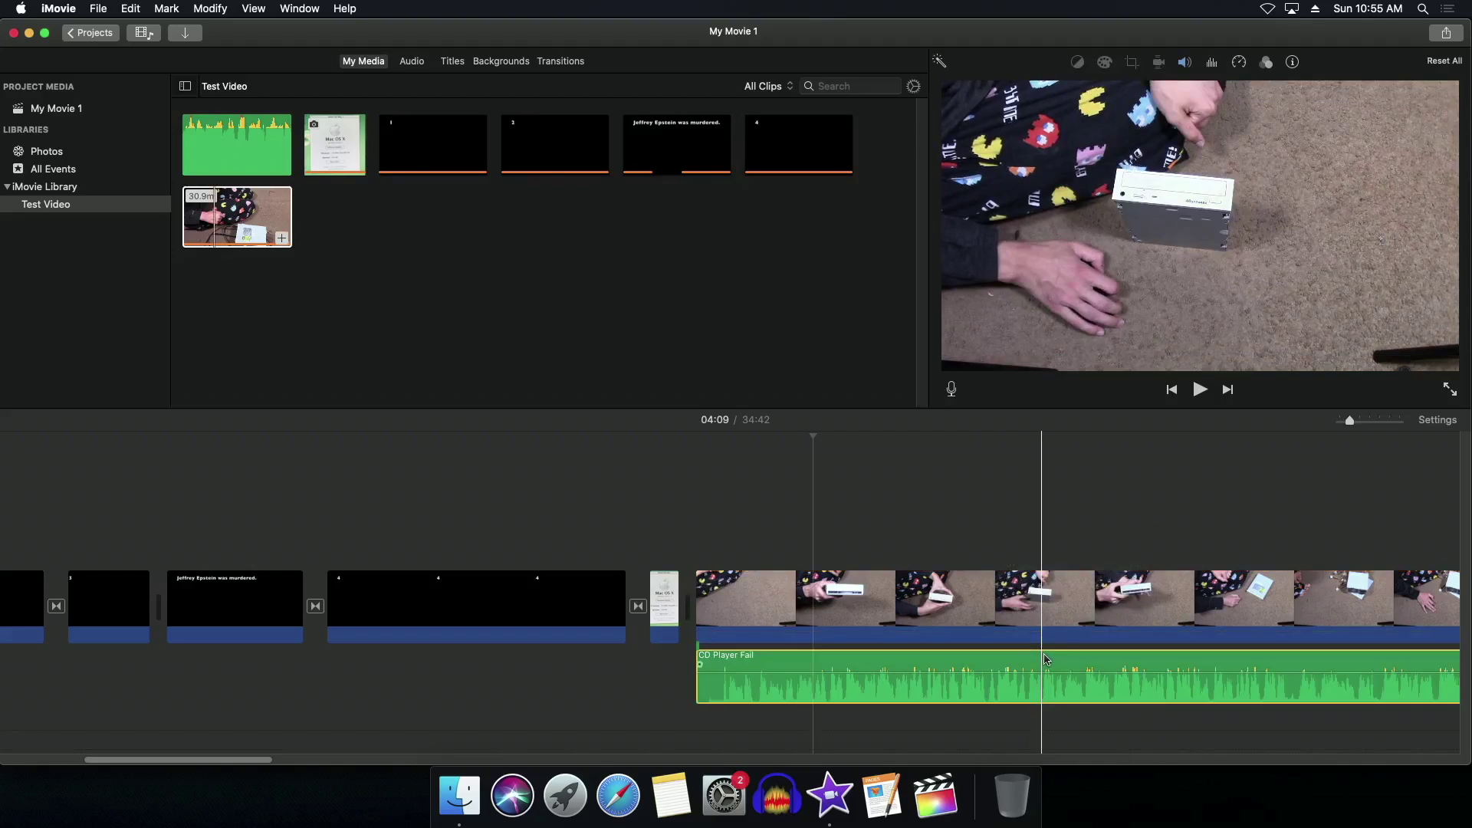
key("Delete")
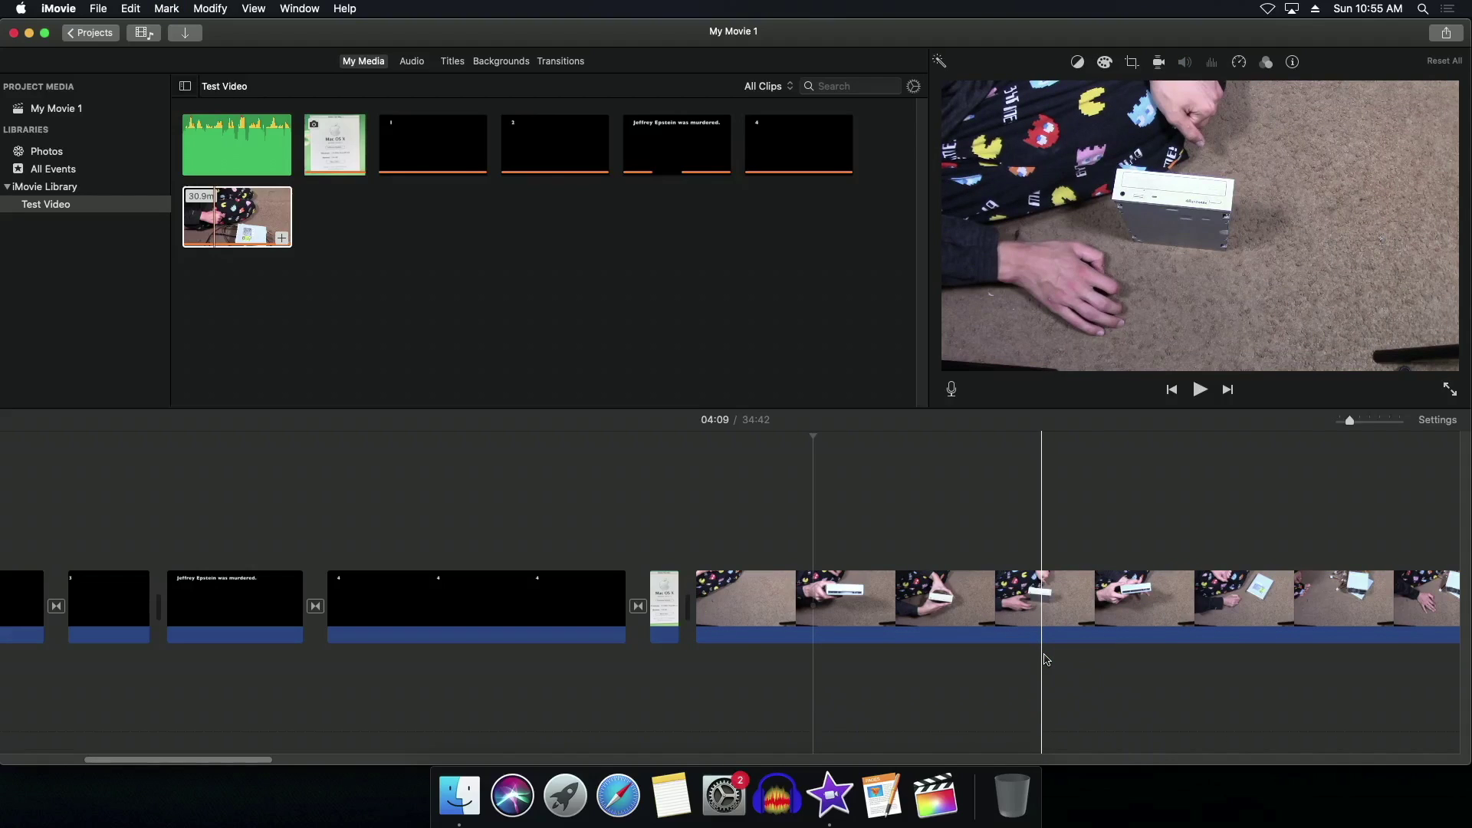
key("super+z")
key("super+z")
Mute the CD Player Fail clip and switch the mute off and on again while playing it back.
left_click(1045, 657)
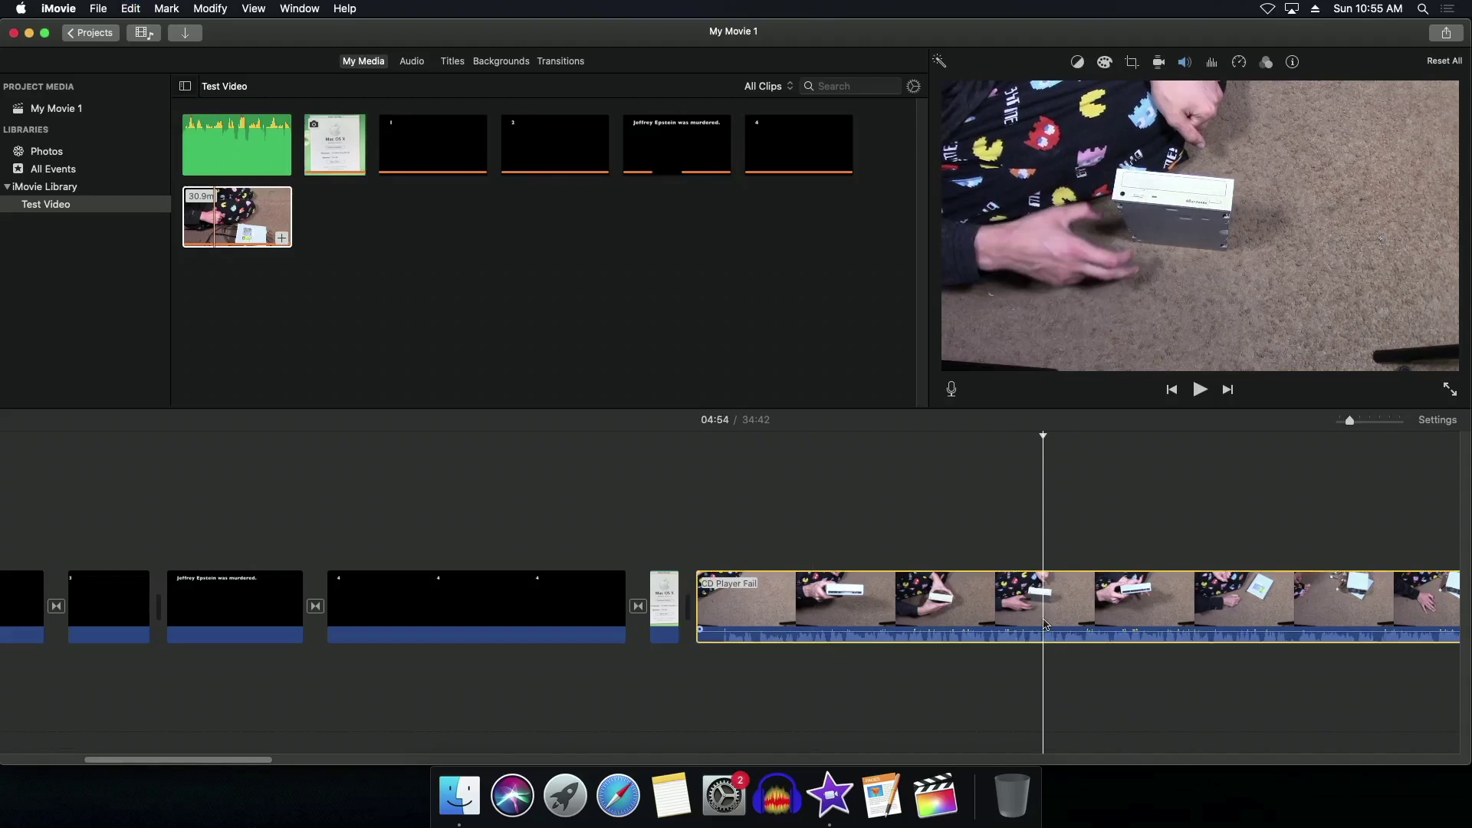
left_click(1188, 67)
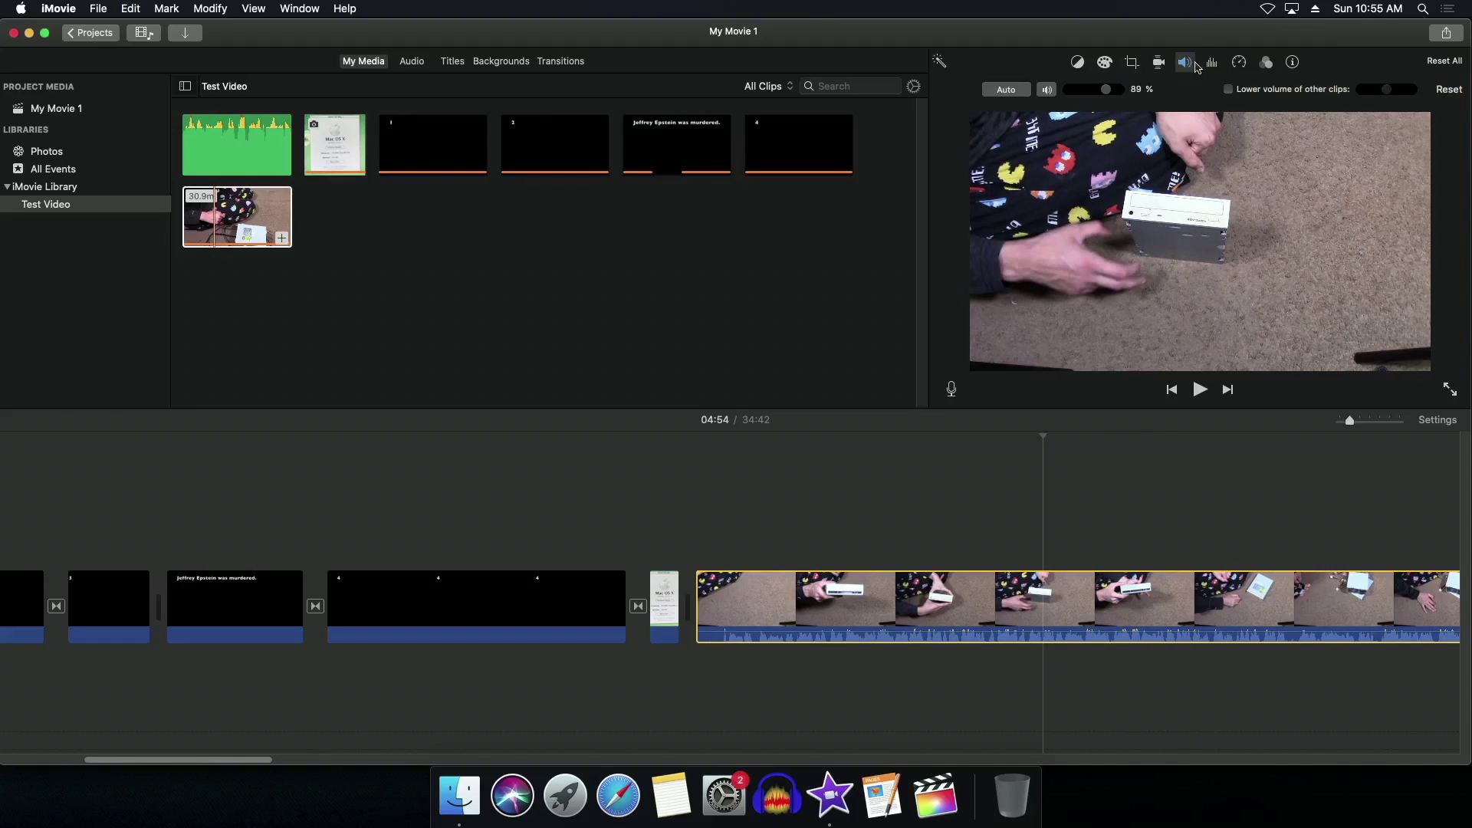
left_click(1049, 90)
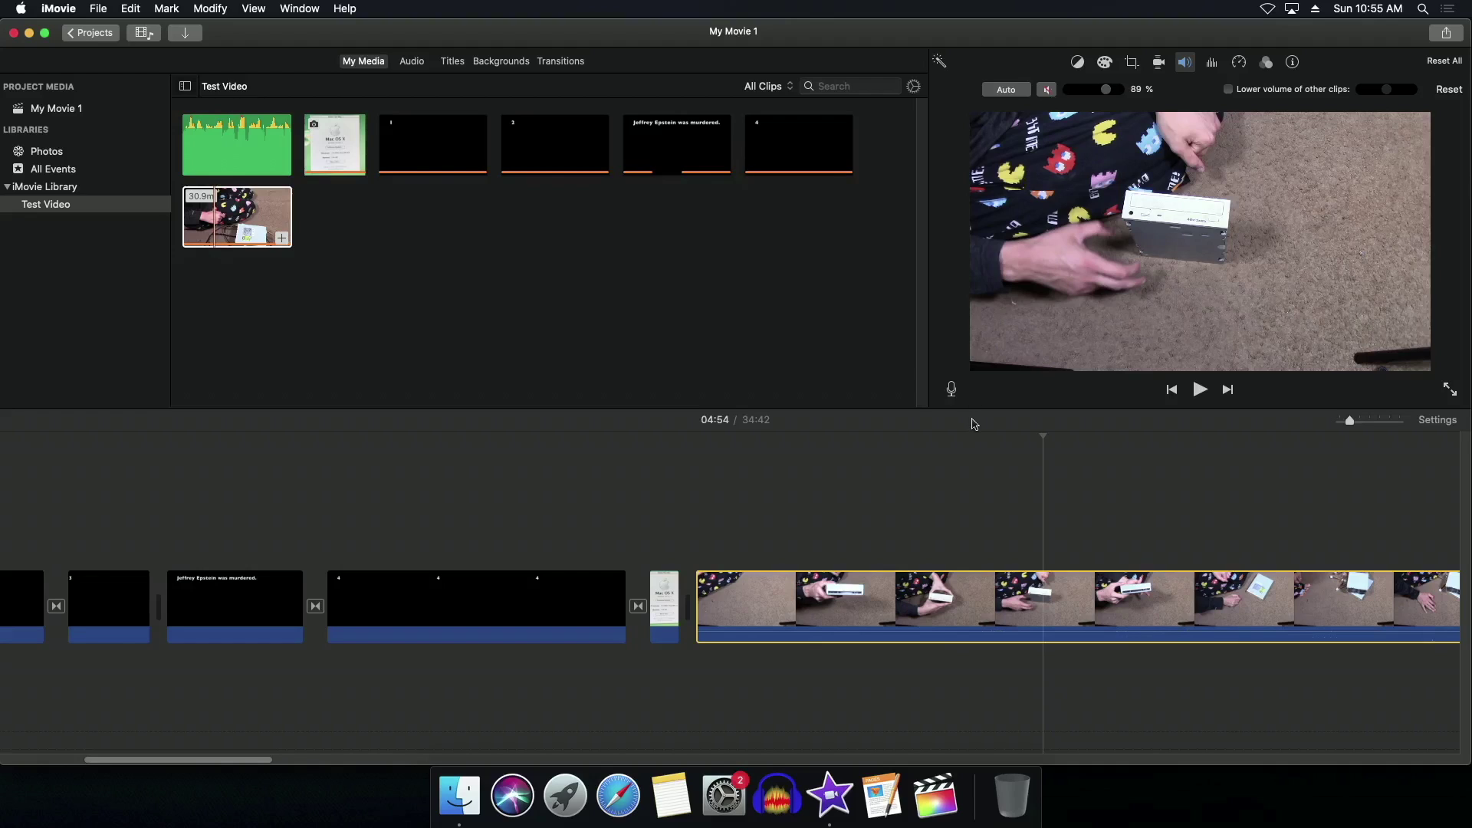
left_click(989, 615)
key("space")
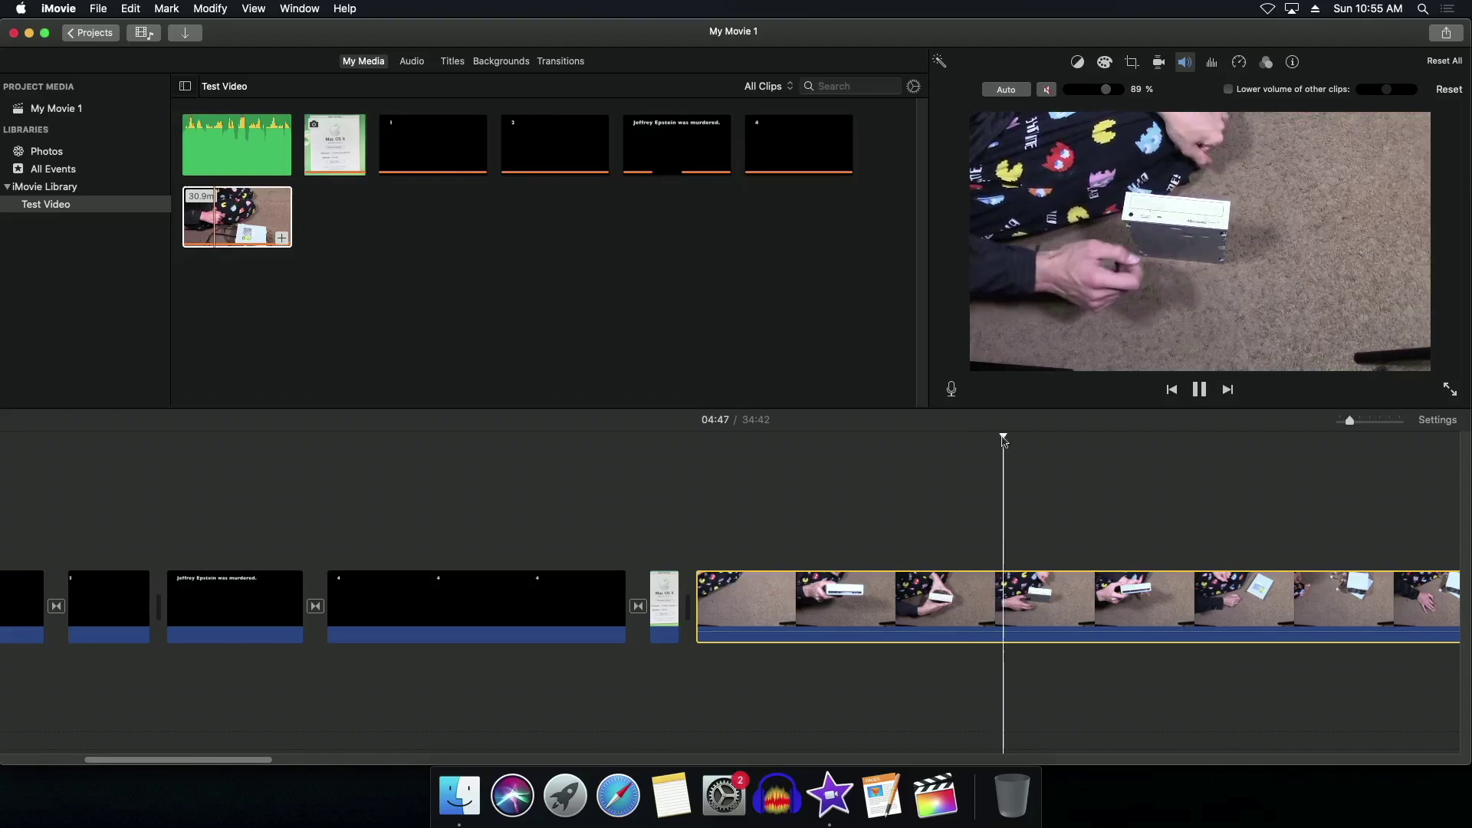
left_click(1048, 90)
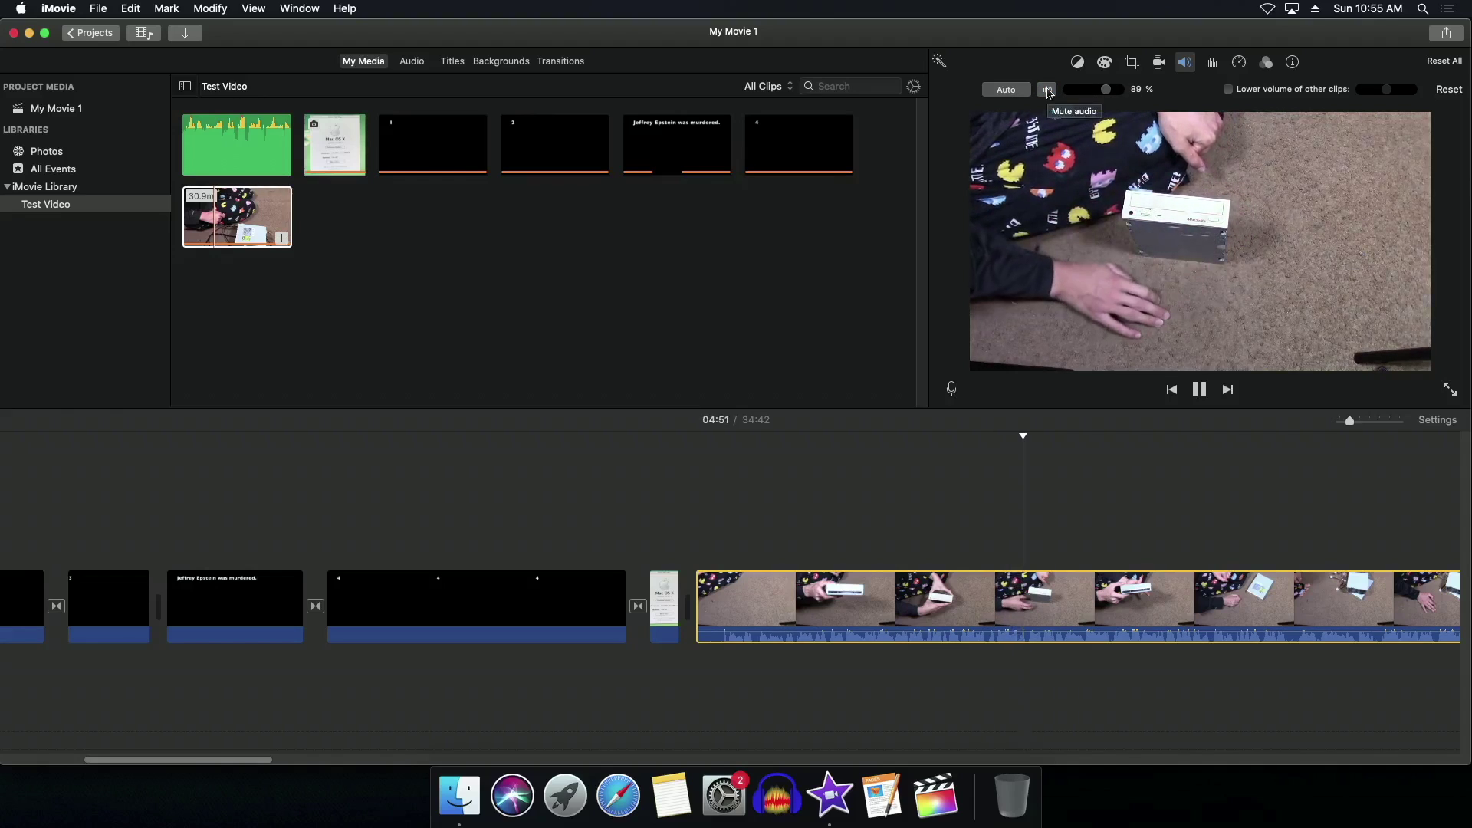
left_click(1048, 90)
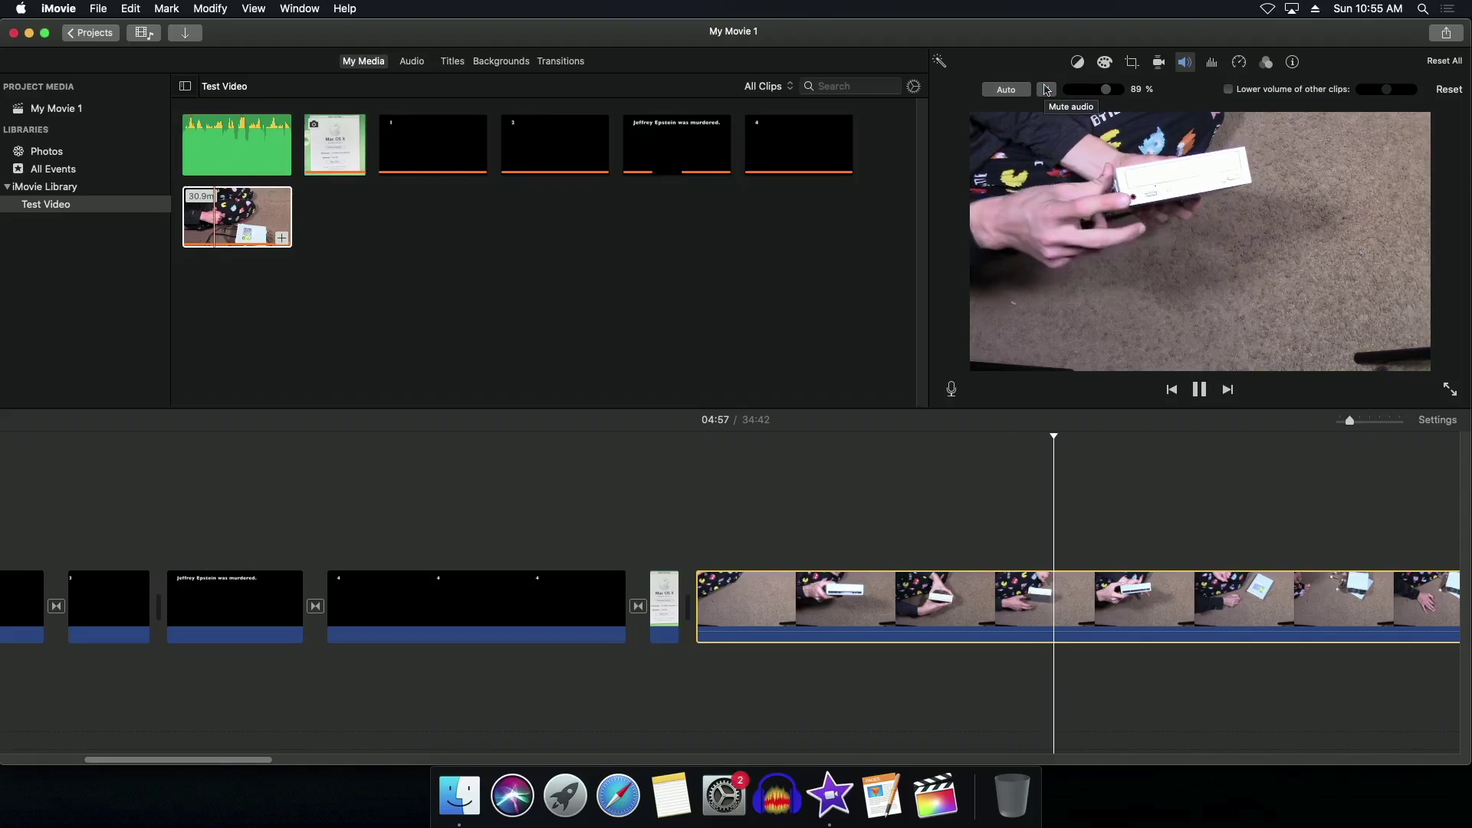
key("space")
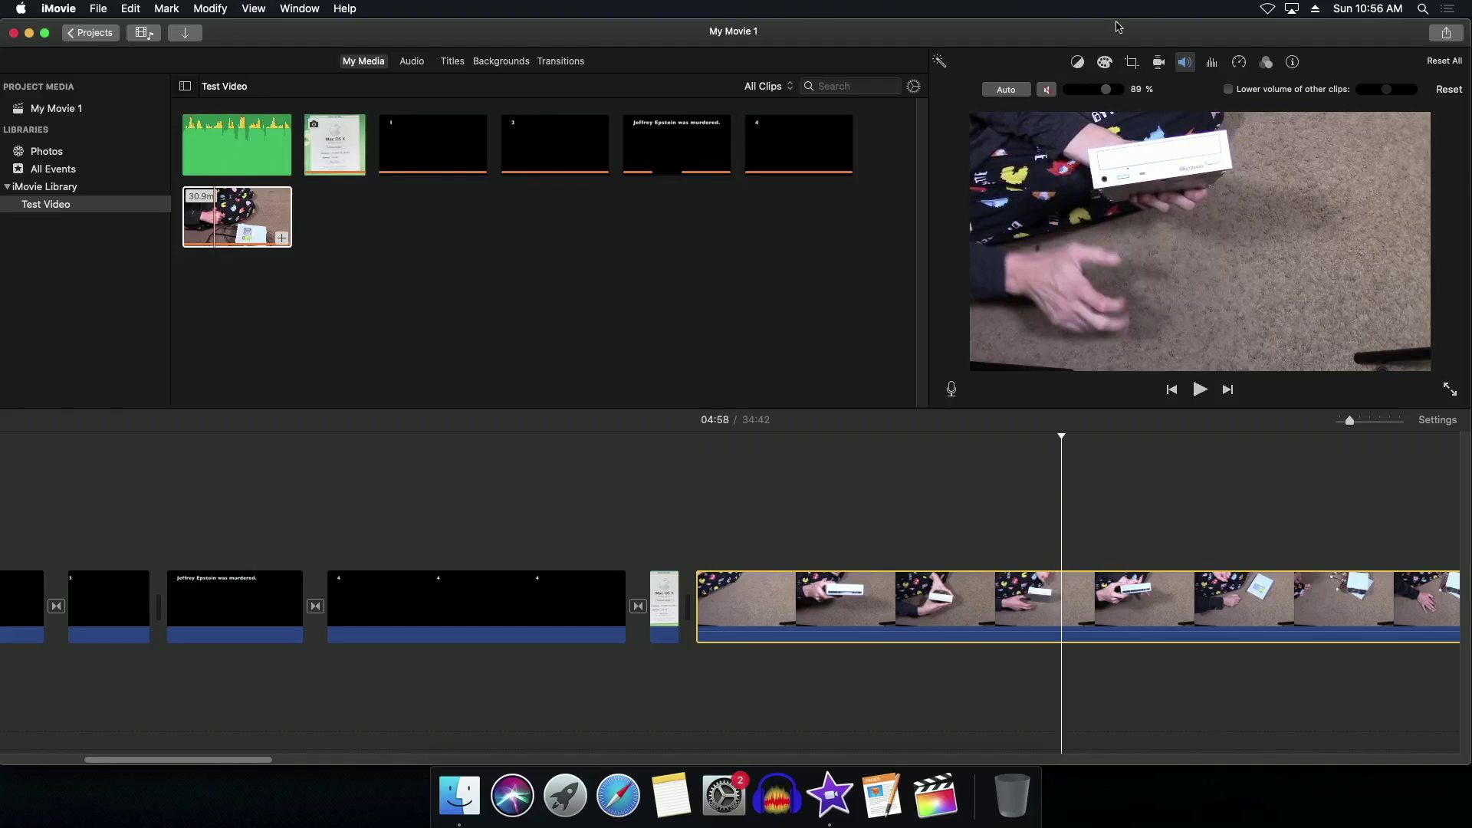
Delete the CD Player Fail clip from the timeline.
key("Delete")
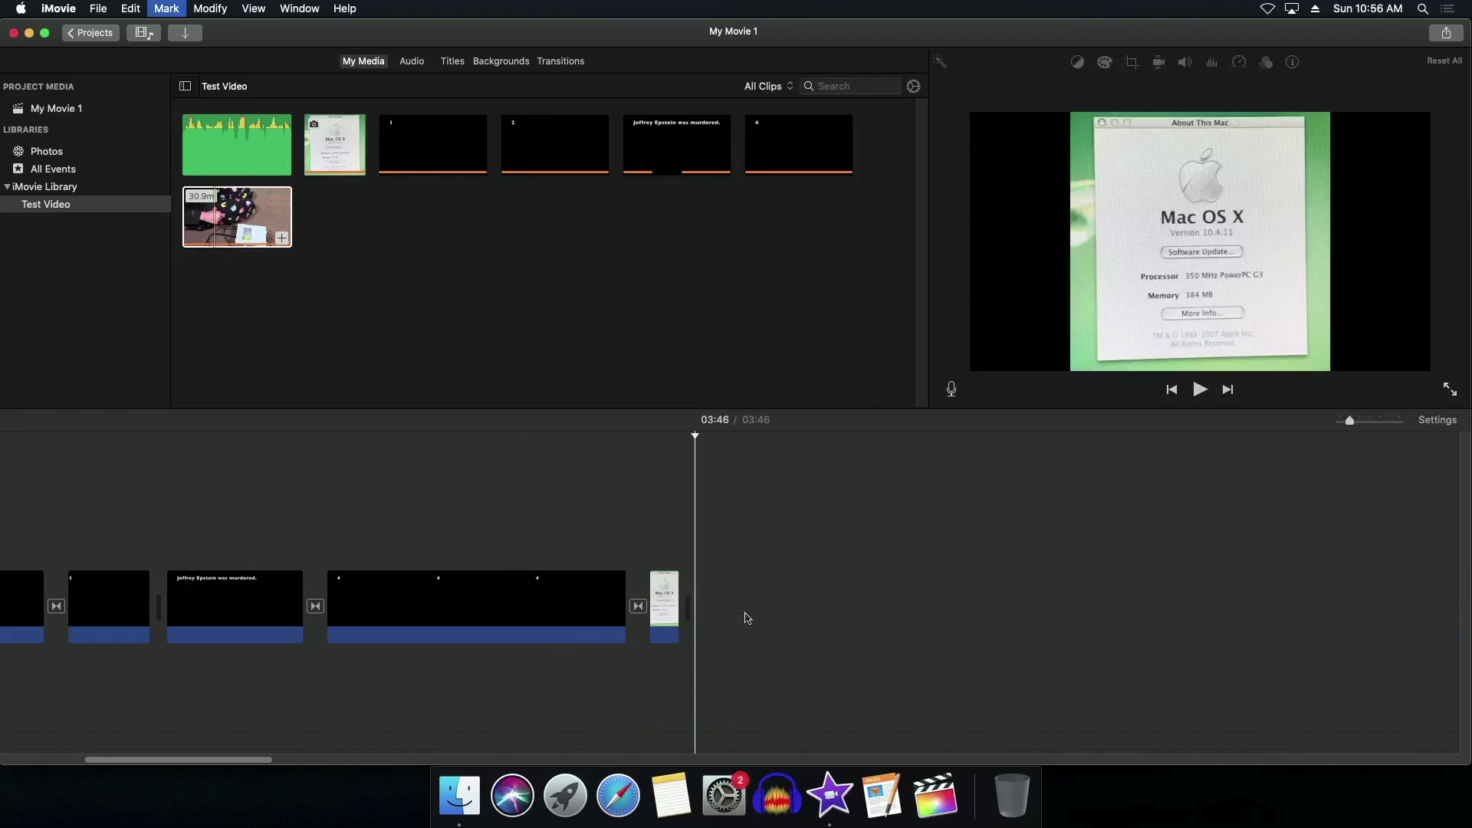
Examine the sharing destinations and the file export's resolution choices, and leave the export settings without exporting.
left_click(1442, 36)
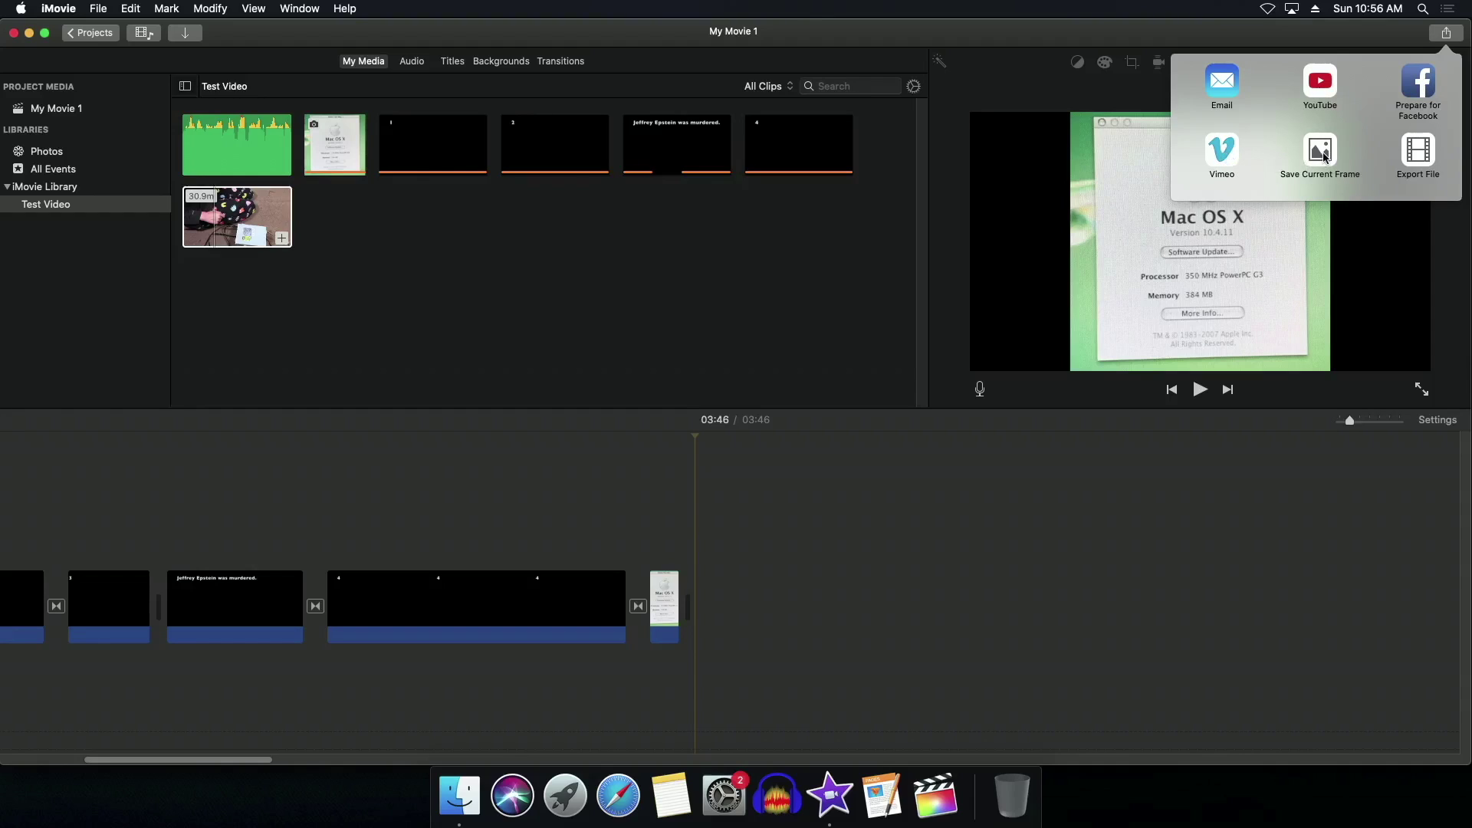
left_click(385, 455)
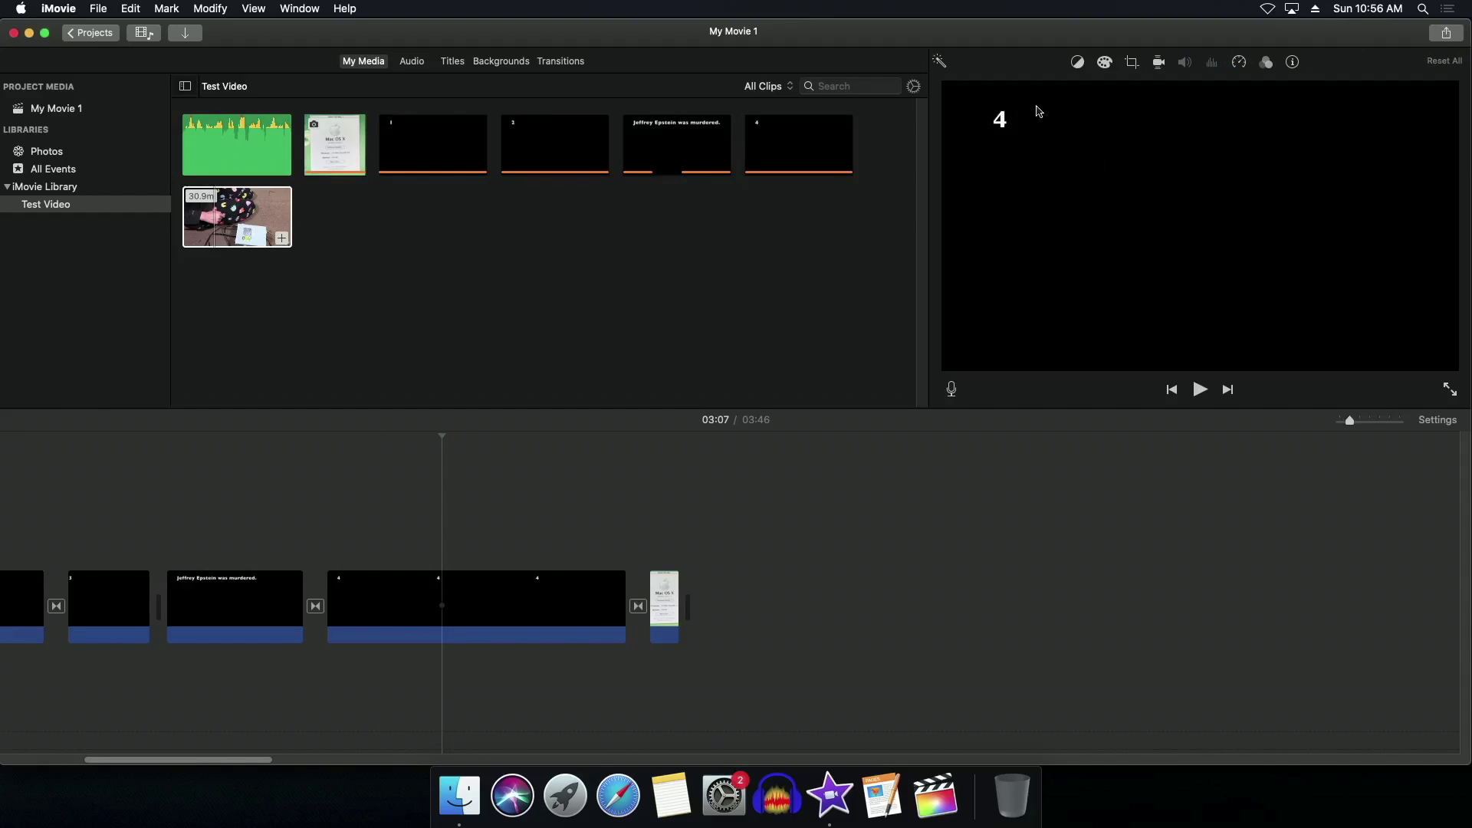
left_click(1458, 36)
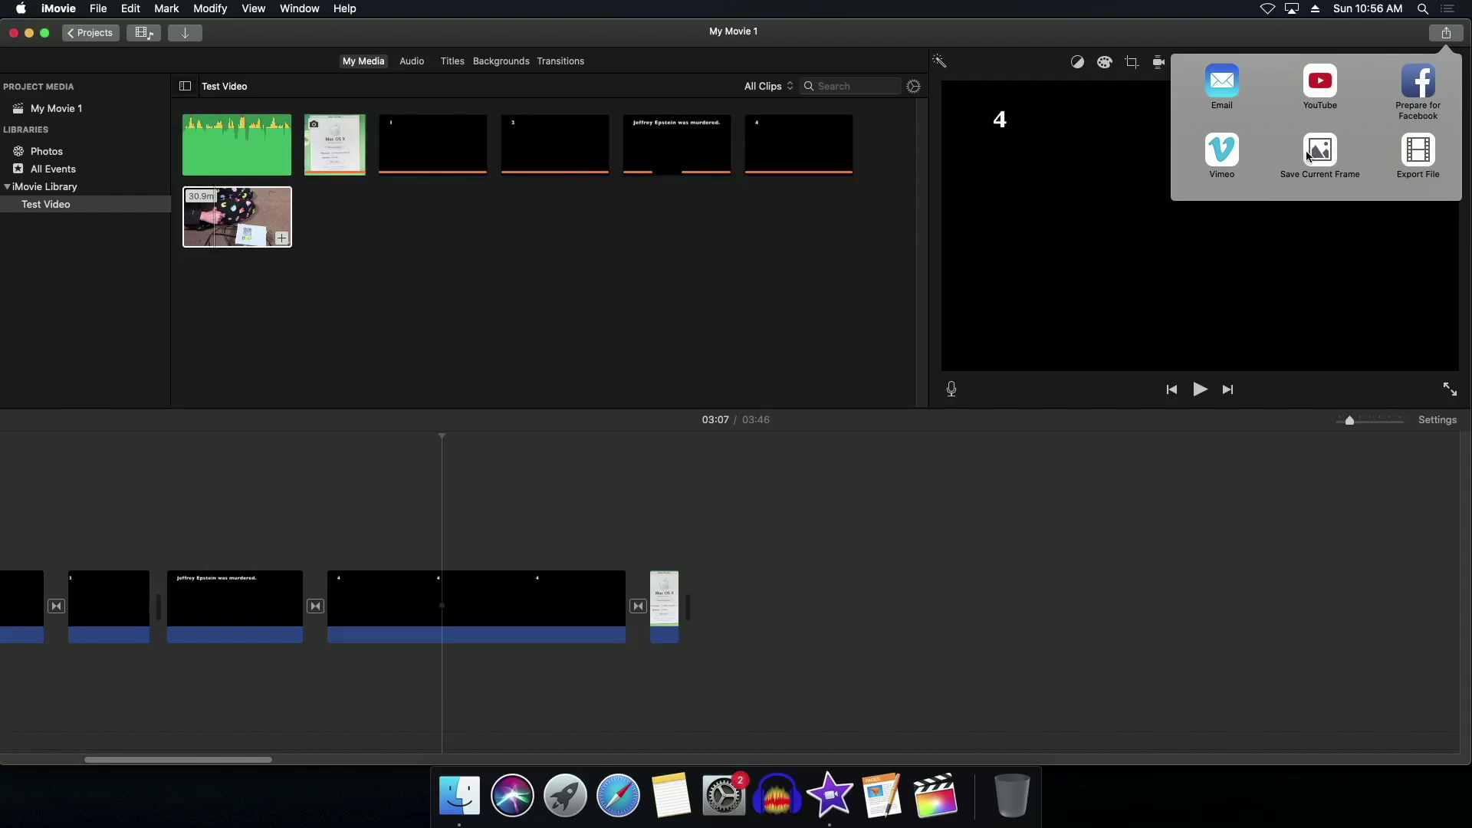
left_click(1417, 150)
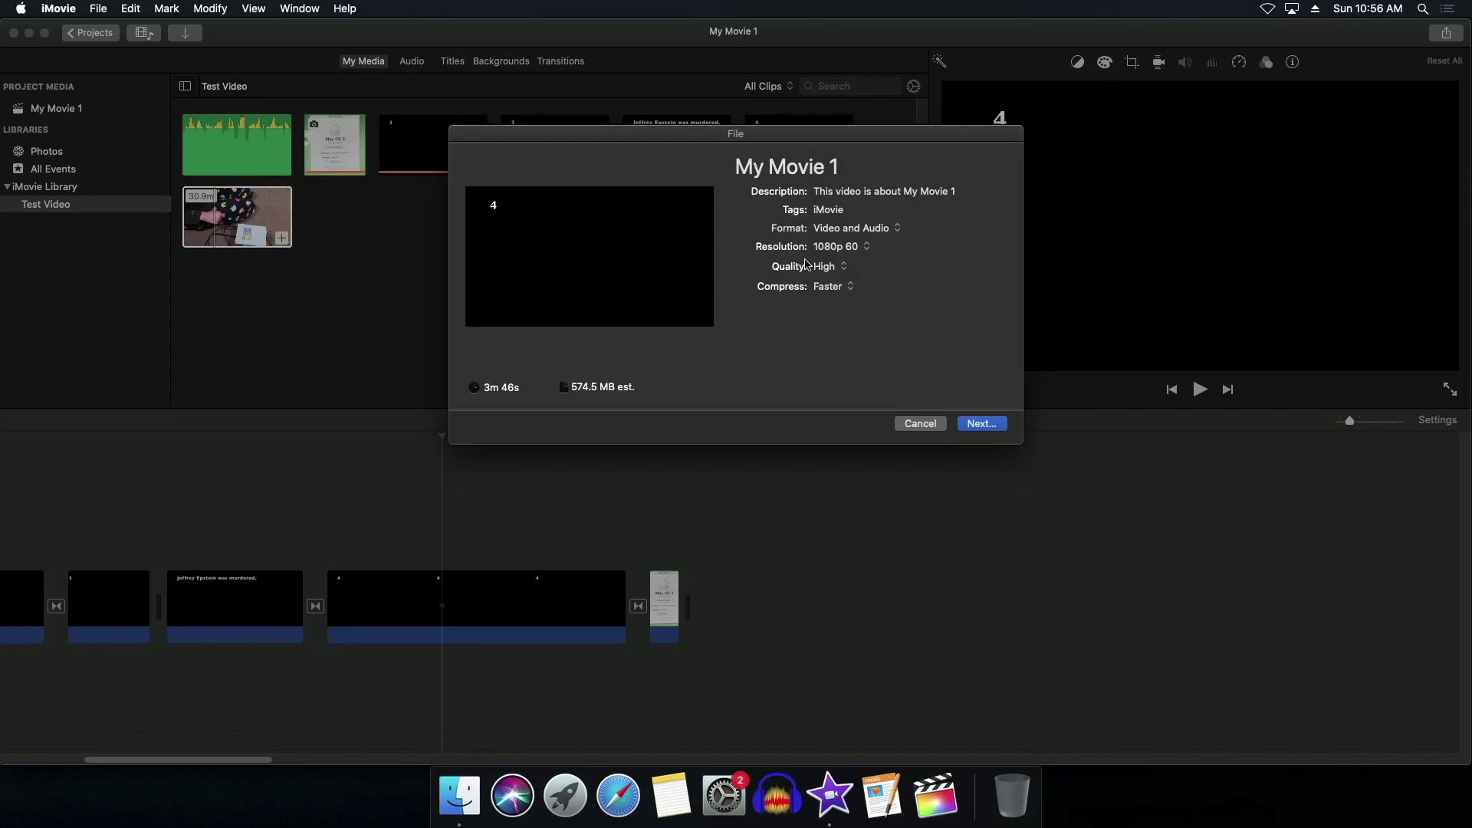
left_click(854, 248)
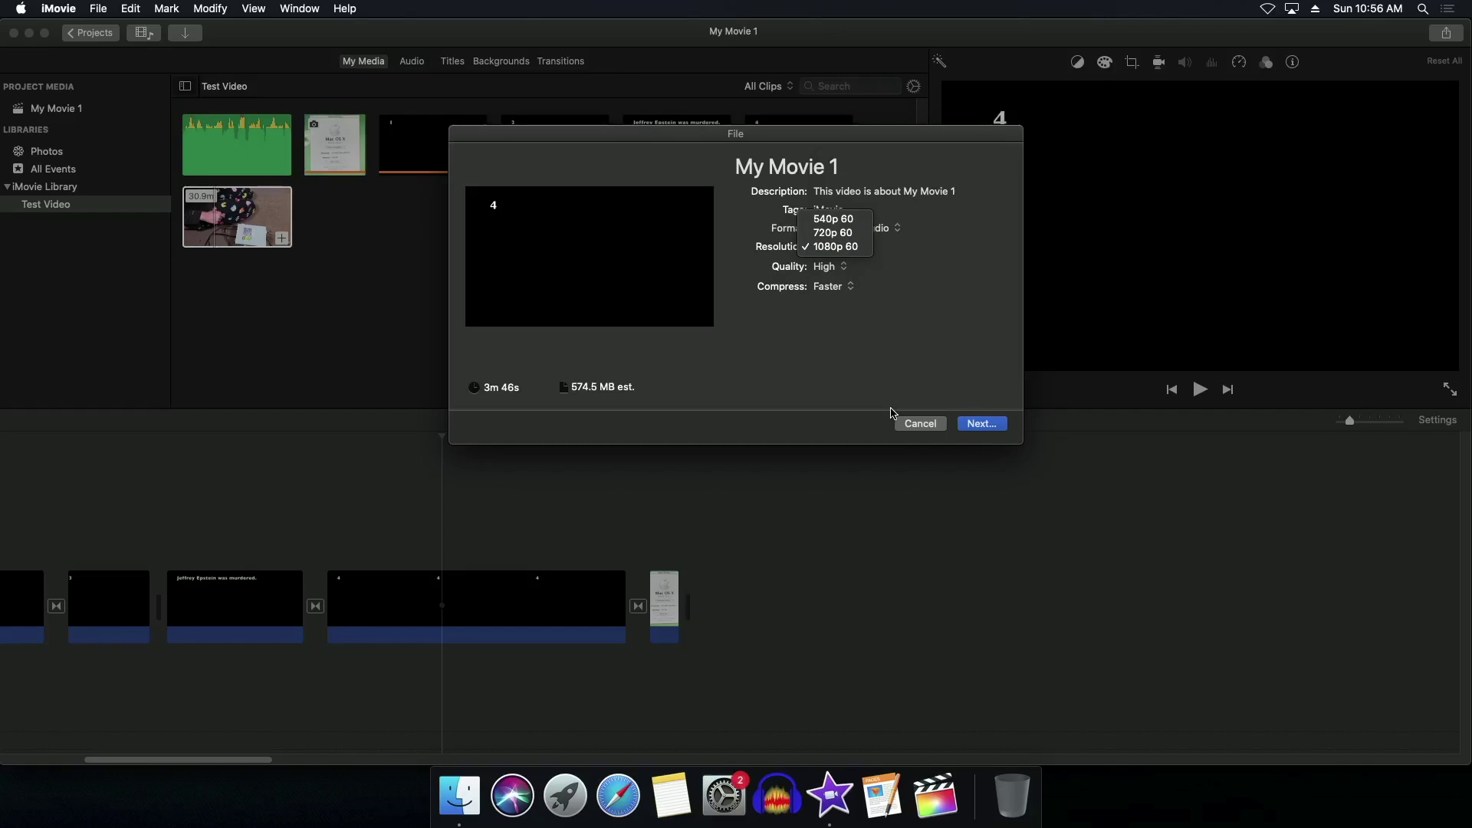
left_click(909, 422)
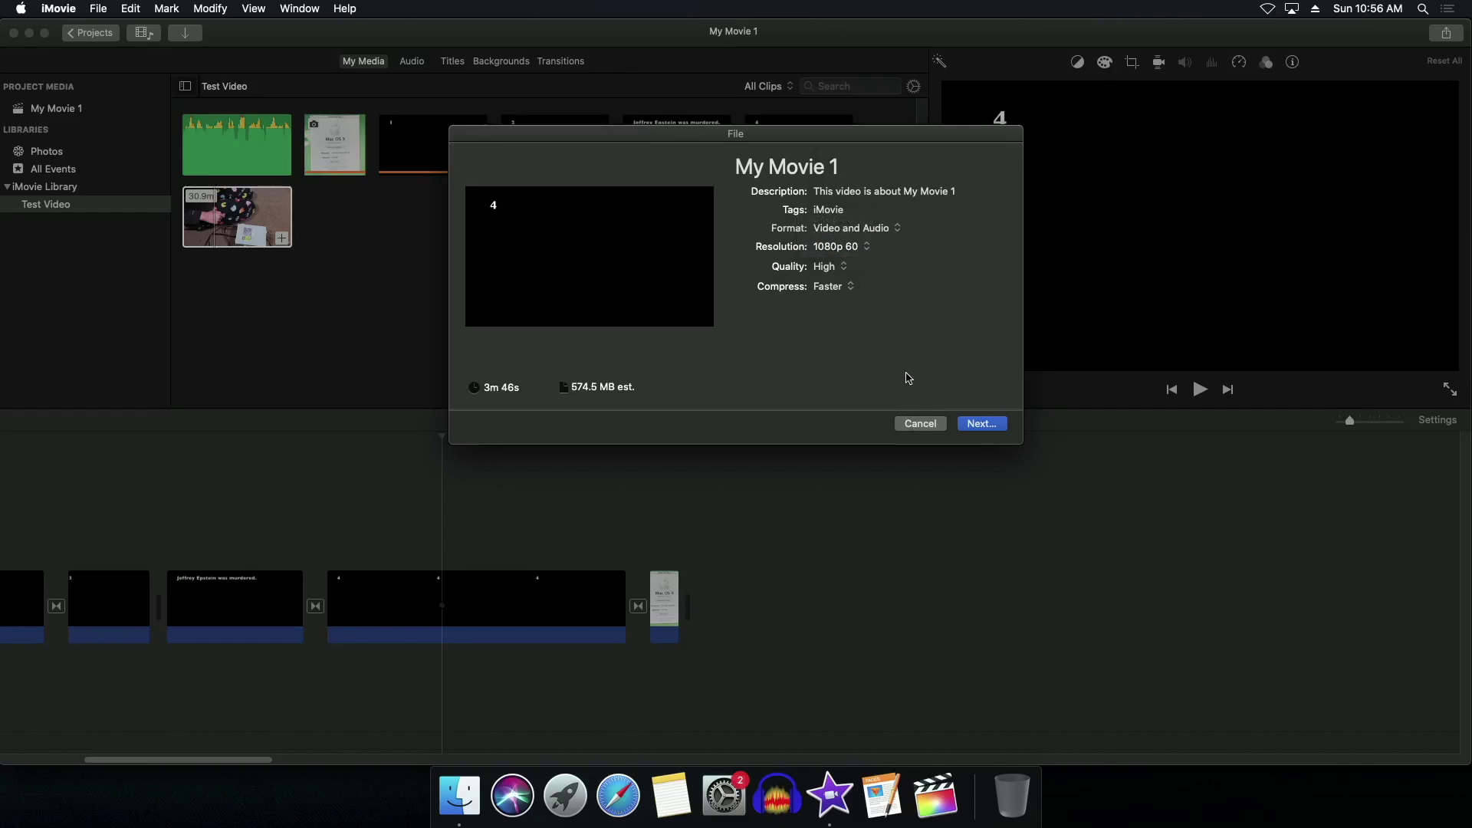
left_click(912, 426)
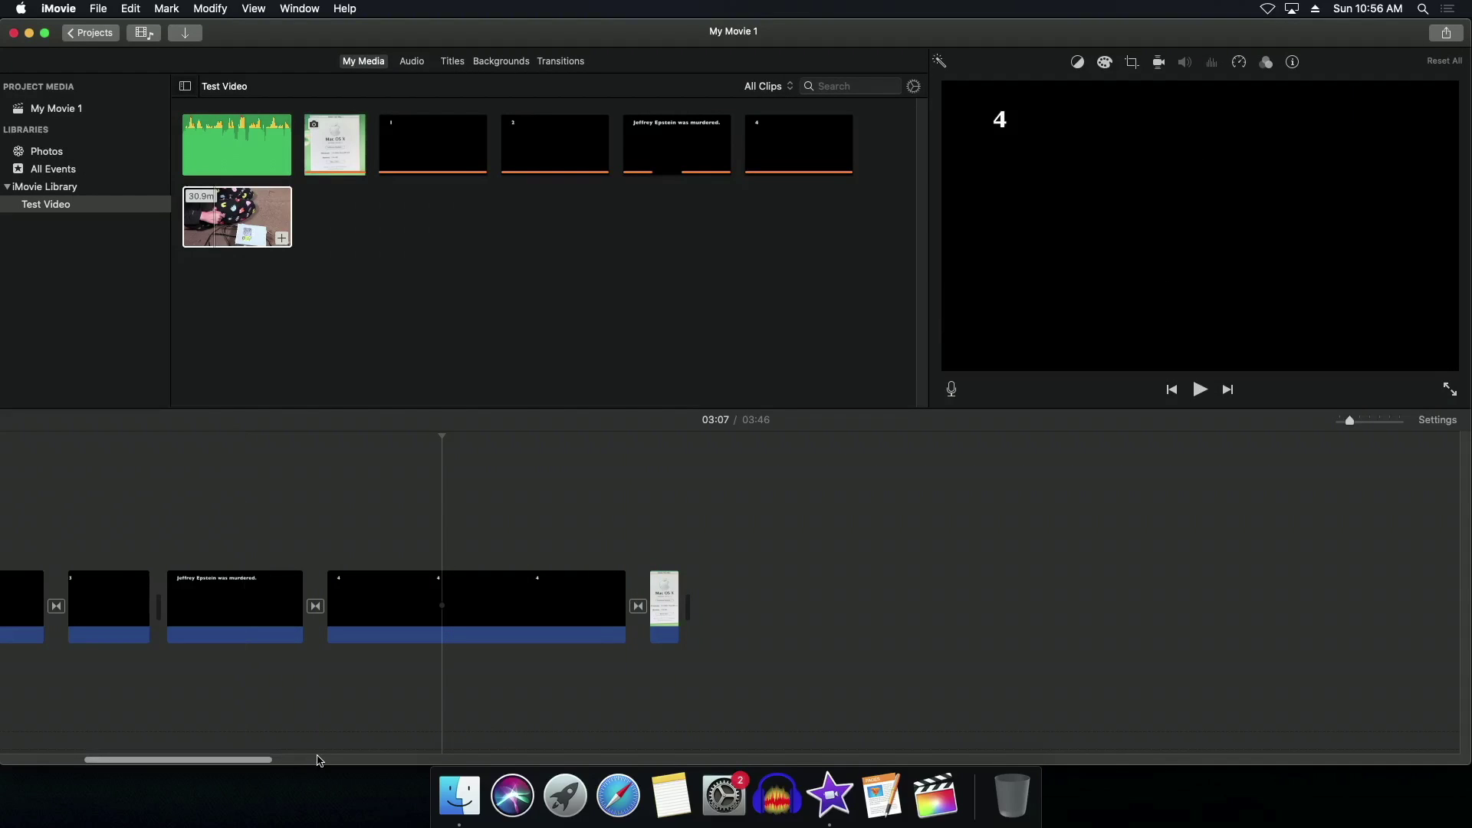
Open the movie's file export settings with the playhead in the first clip, and choose the quality and compression options.
left_click_drag(255, 760, 173, 760)
left_click(197, 624)
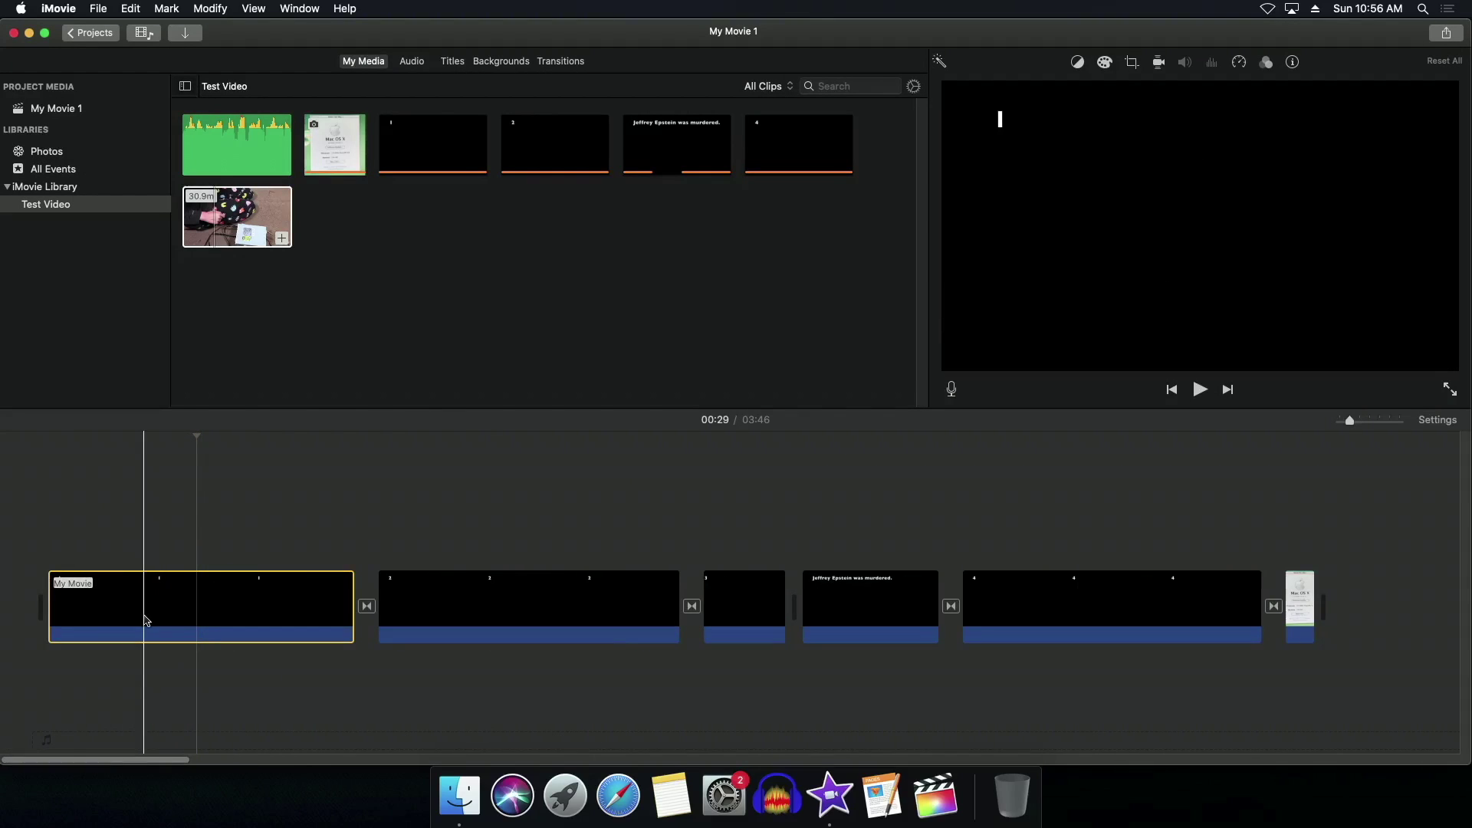
left_click(1438, 33)
left_click(1429, 173)
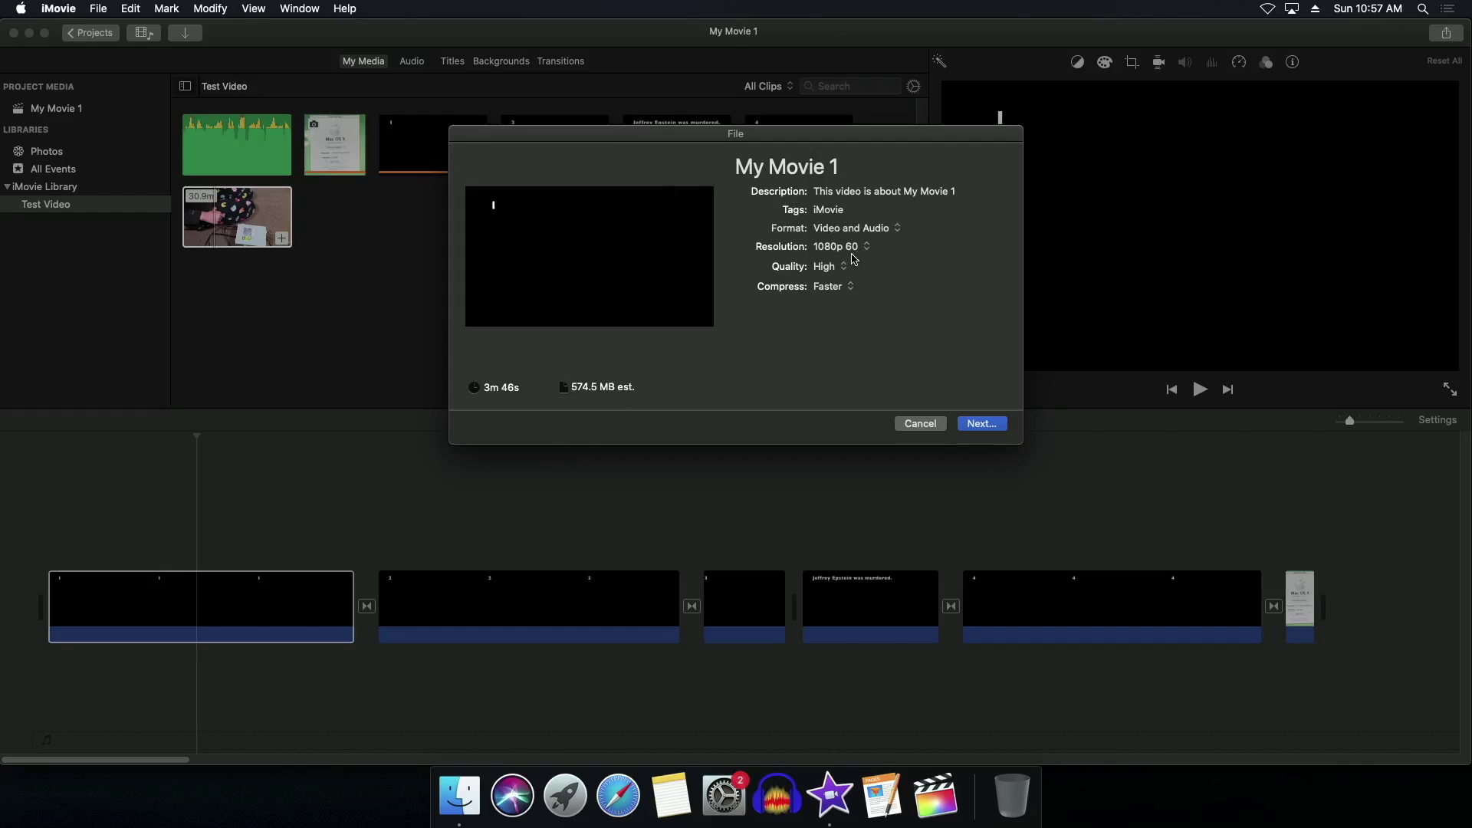
left_click(830, 267)
left_click(834, 274)
left_click(843, 287)
left_click(857, 301)
Export the movie as "Export" in the iMovie Tutorial Clips folder and check the export's progress.
left_click(986, 423)
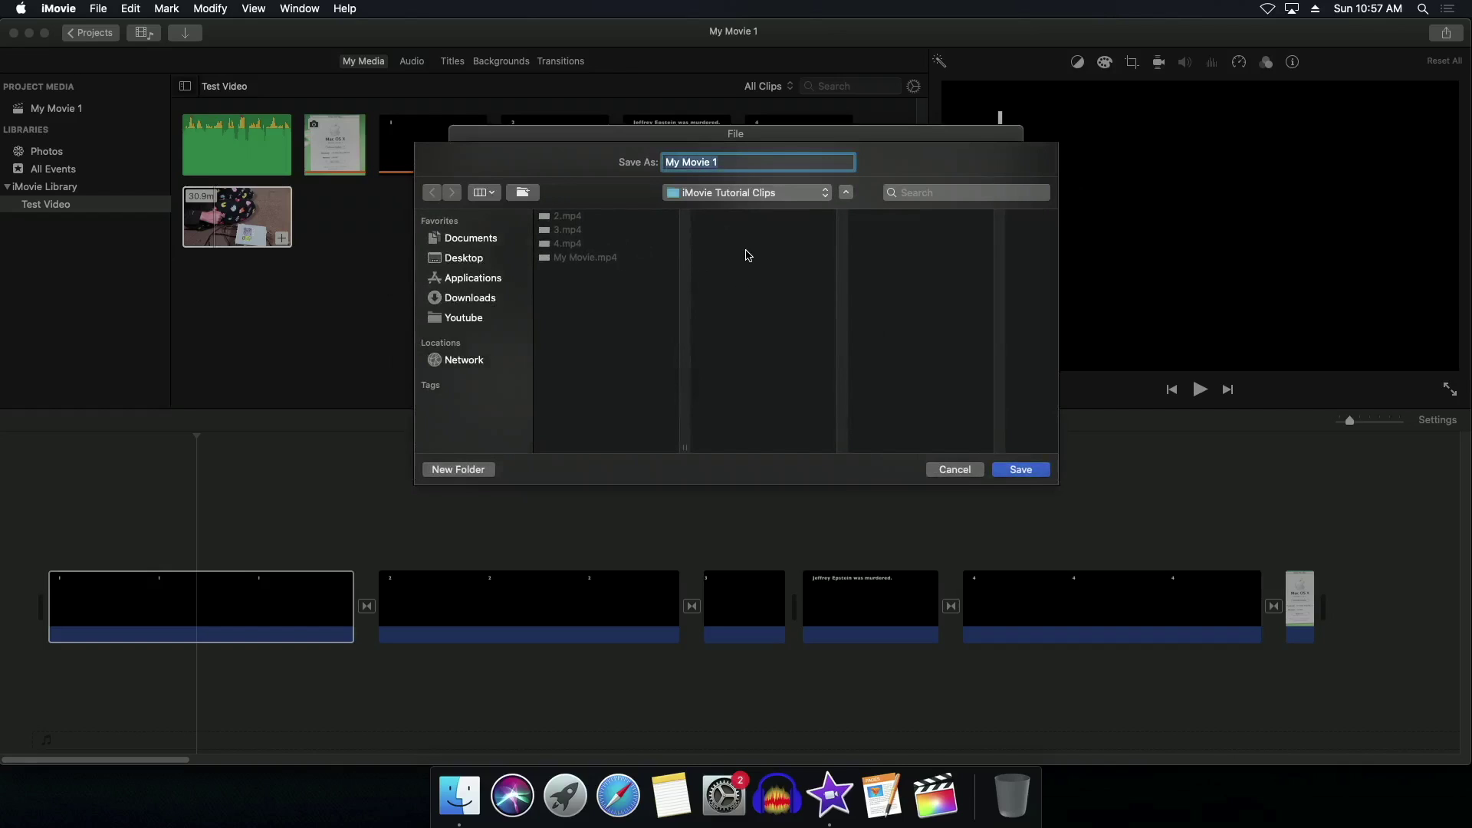
type("Export")
key("Return")
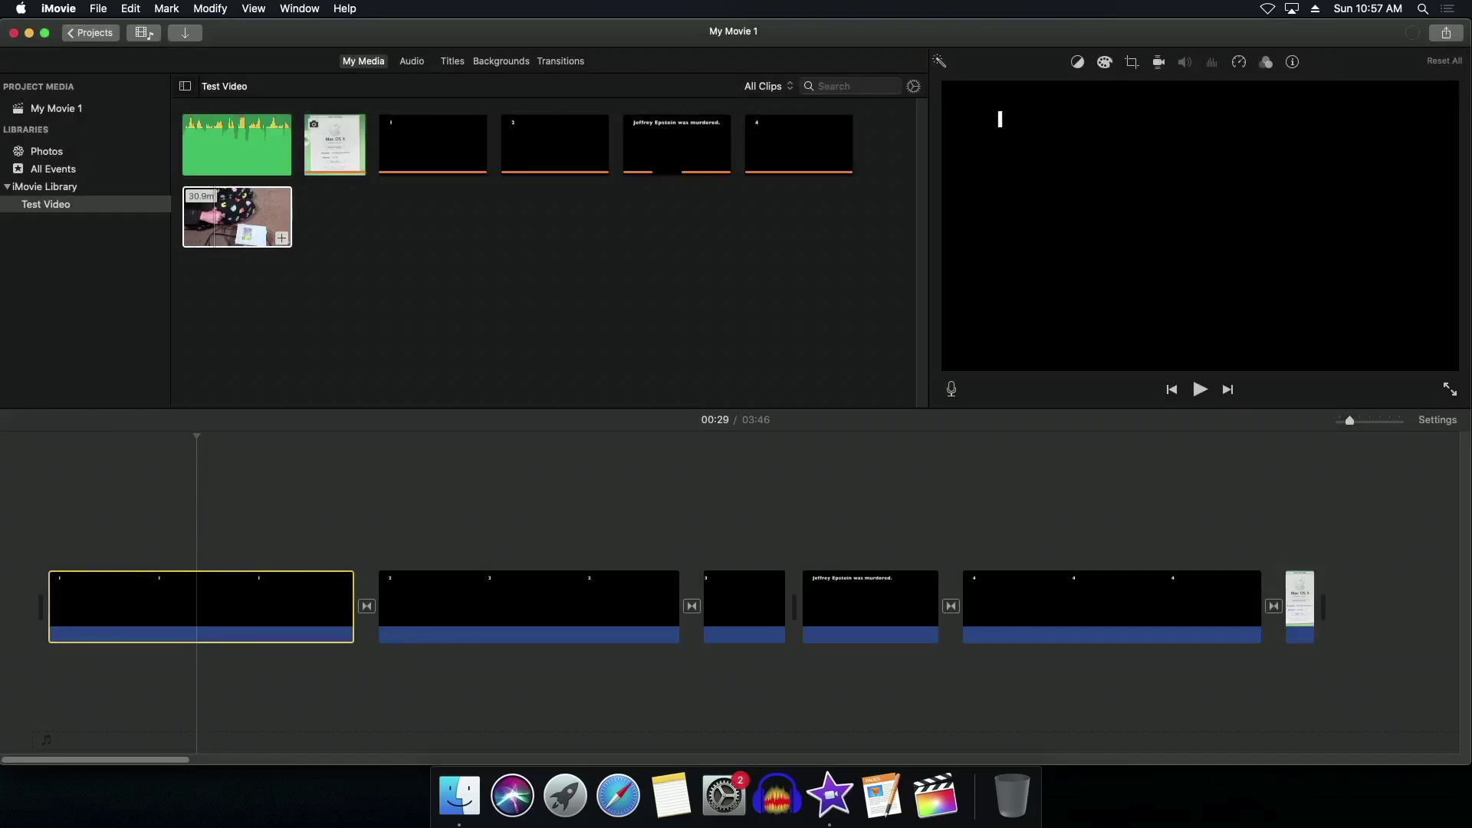
left_click(1412, 34)
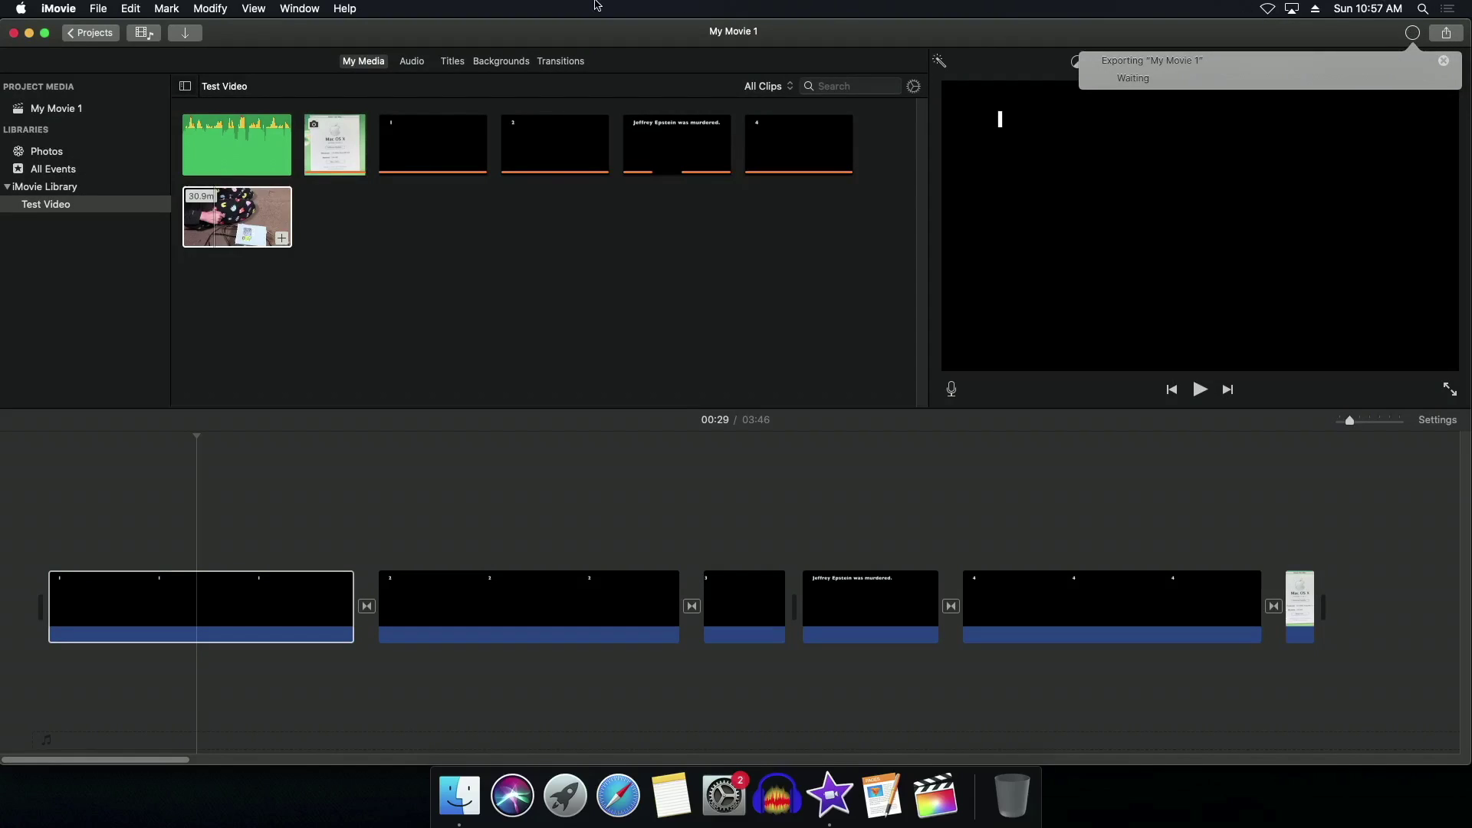